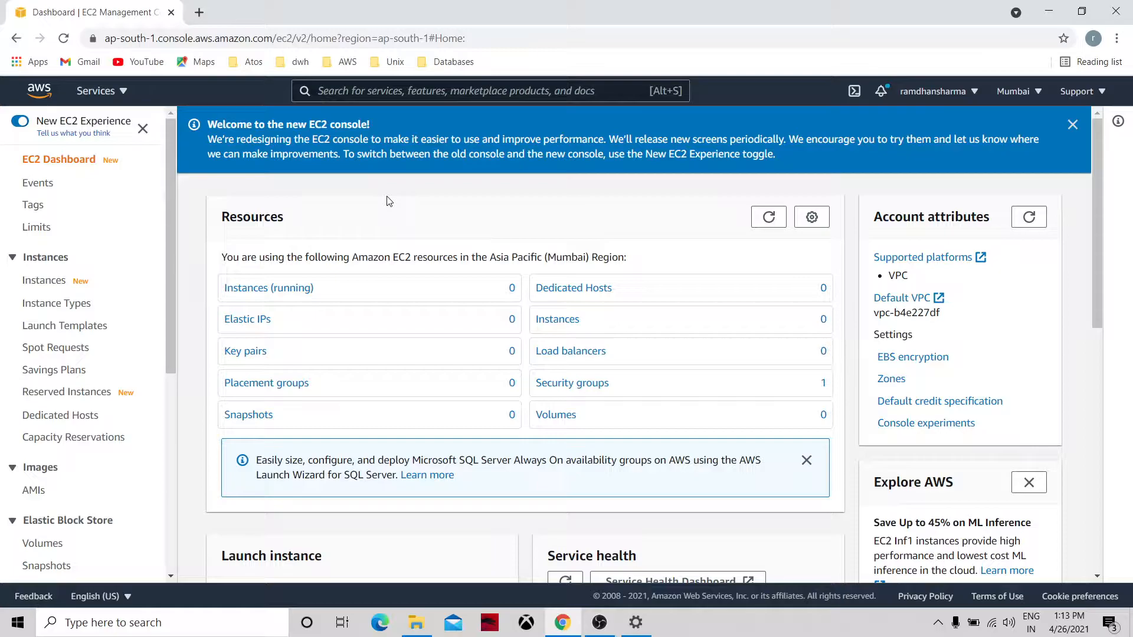
Start a new instance launch with the image list filtered to free-tier only.
{"action": "scroll", "coordinate": [168, 389], "scroll_direction": "down", "scroll_amount": 5}
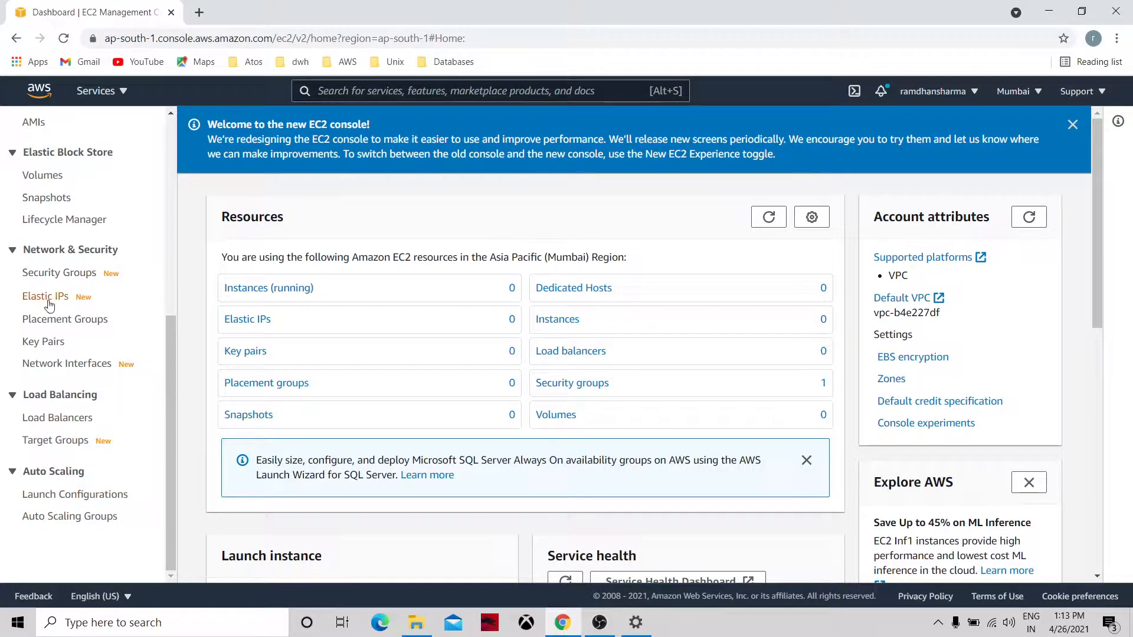
{"action": "left_click", "coordinate": [172, 277]}
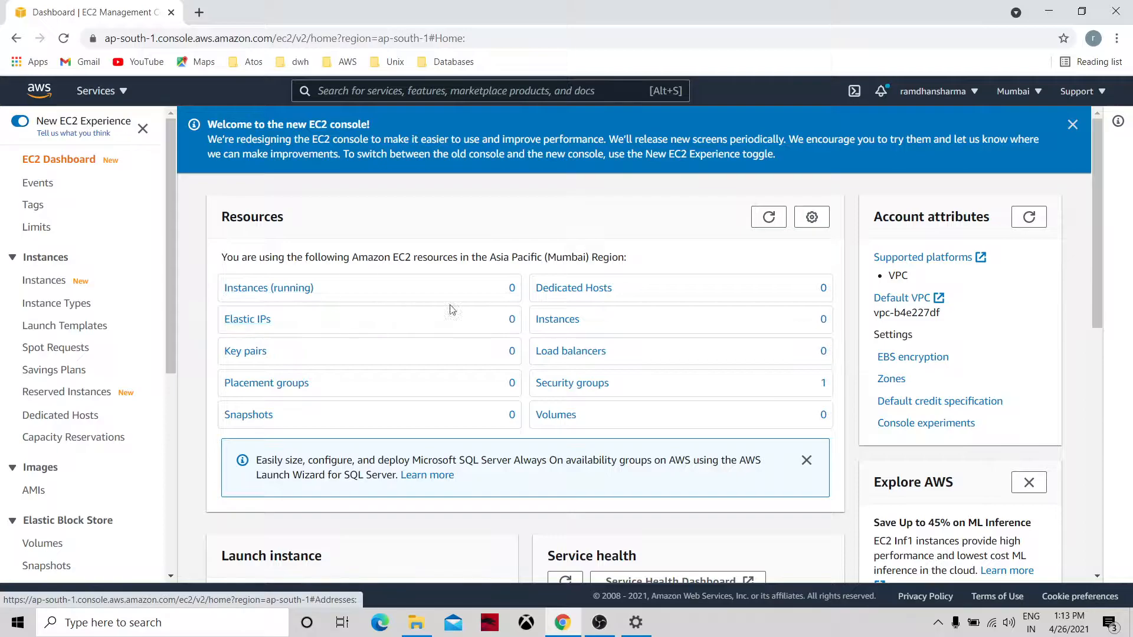
{"action": "left_click", "coordinate": [547, 322]}
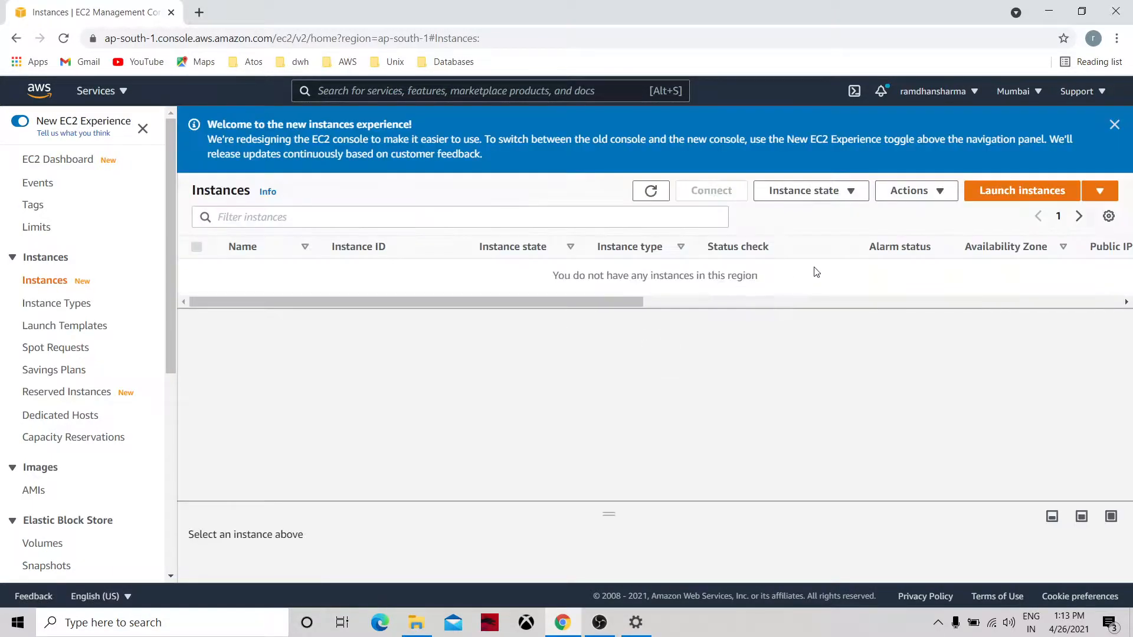
{"action": "left_click", "coordinate": [992, 193]}
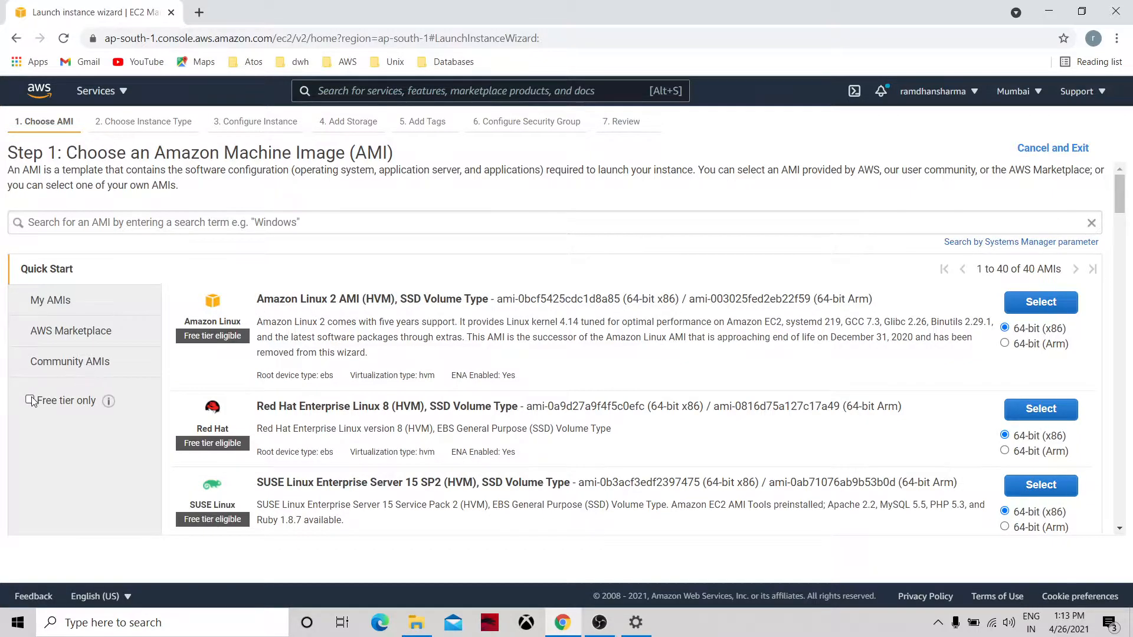
{"action": "left_click", "coordinate": [30, 400]}
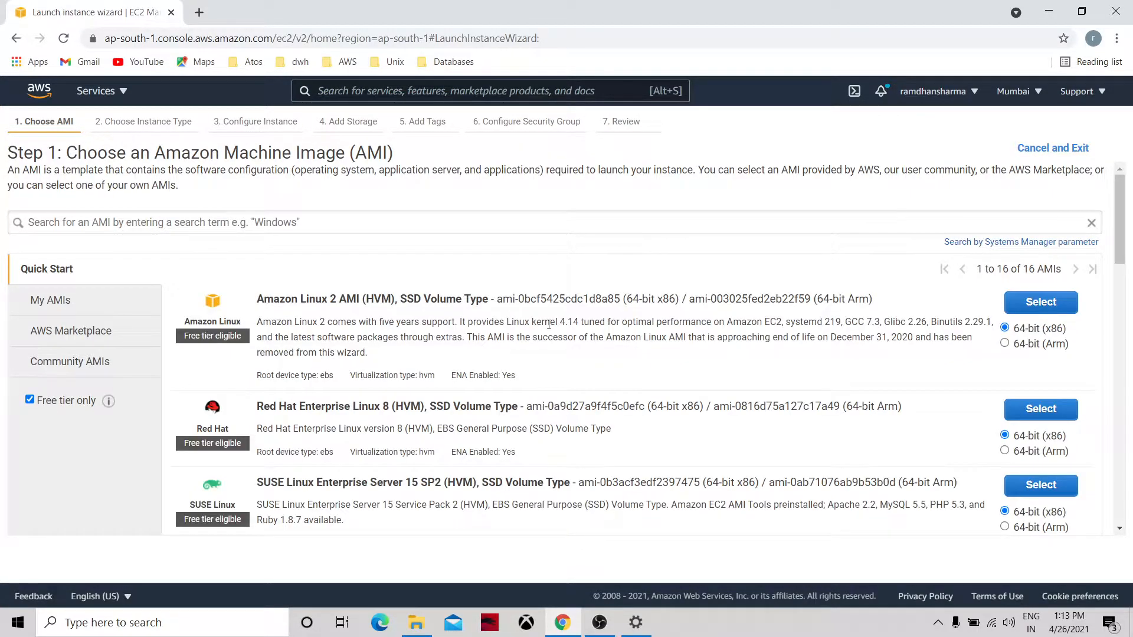
Choose Amazon Linux 2 on t2.micro, keep all default settings, and launch from Review.
{"action": "left_click", "coordinate": [1023, 315]}
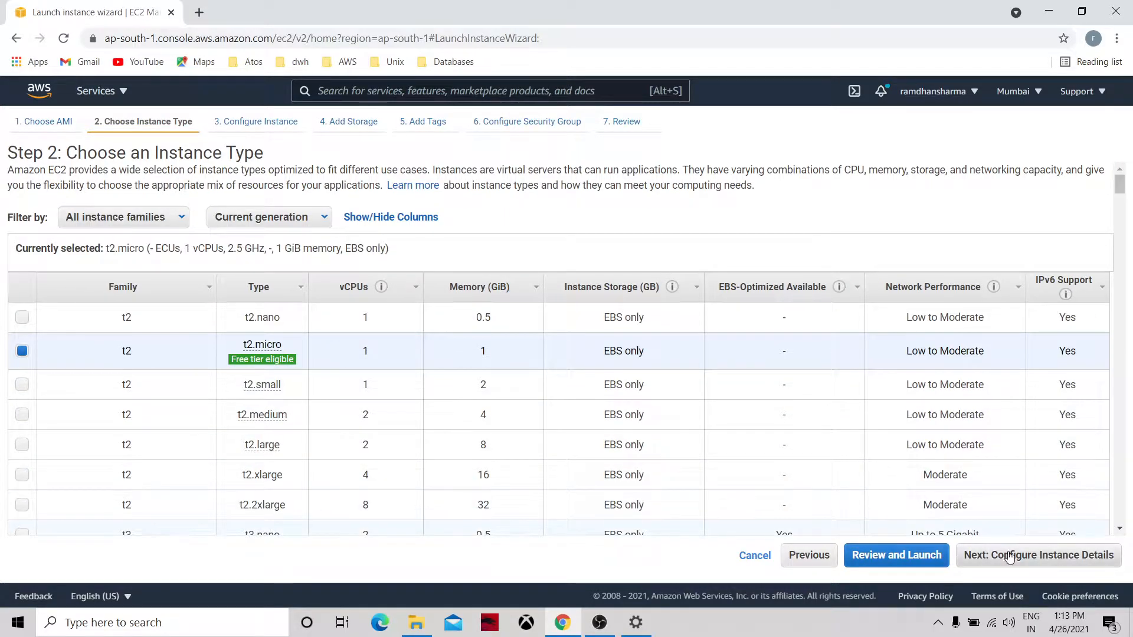
{"action": "left_click", "coordinate": [1010, 558]}
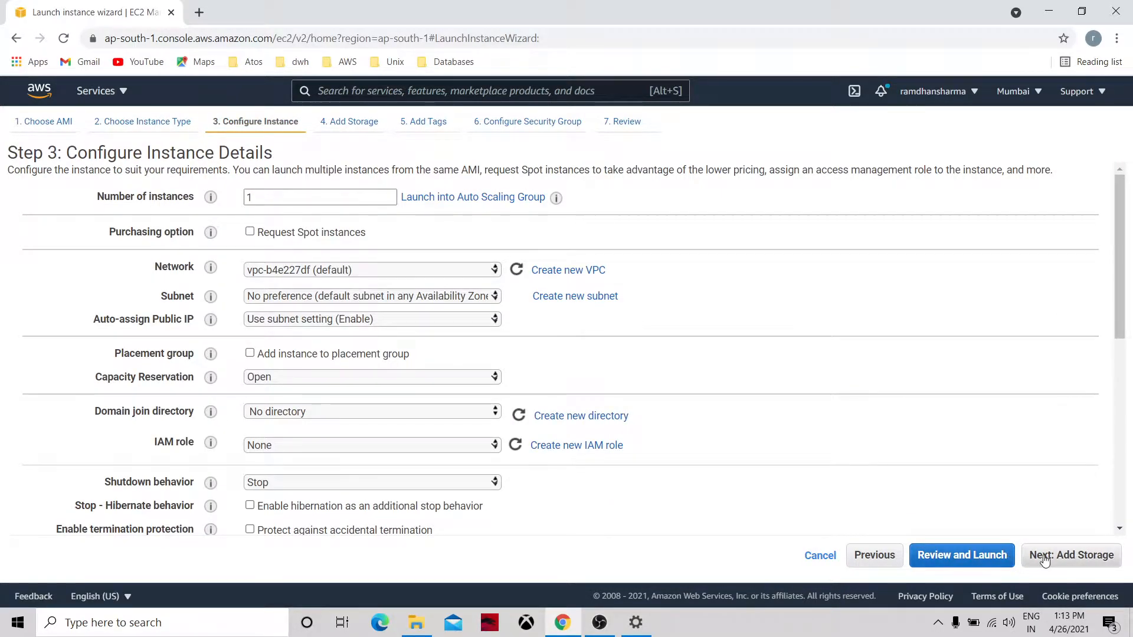
{"action": "left_click", "coordinate": [1043, 556]}
{"action": "left_click", "coordinate": [1045, 559]}
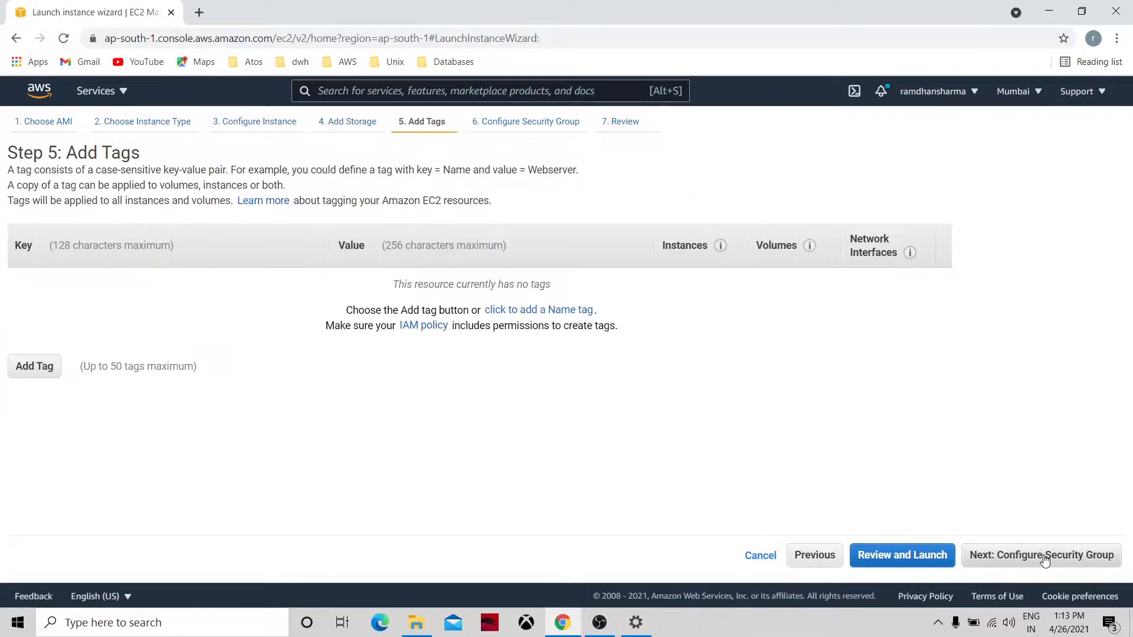
{"action": "left_click", "coordinate": [1046, 560]}
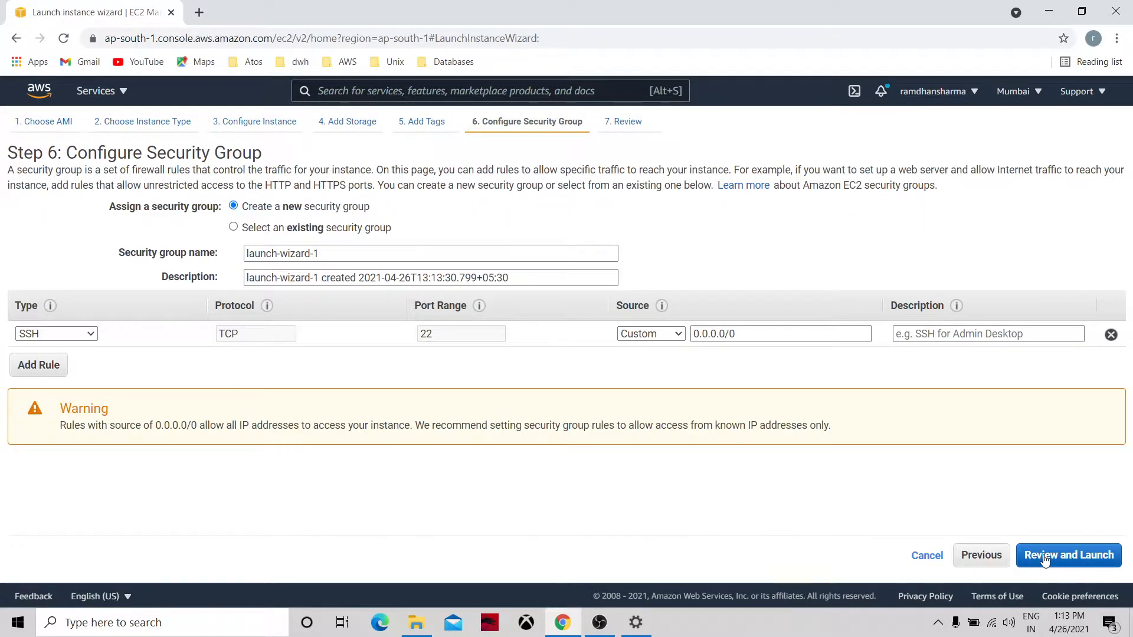
{"action": "left_click", "coordinate": [1045, 559]}
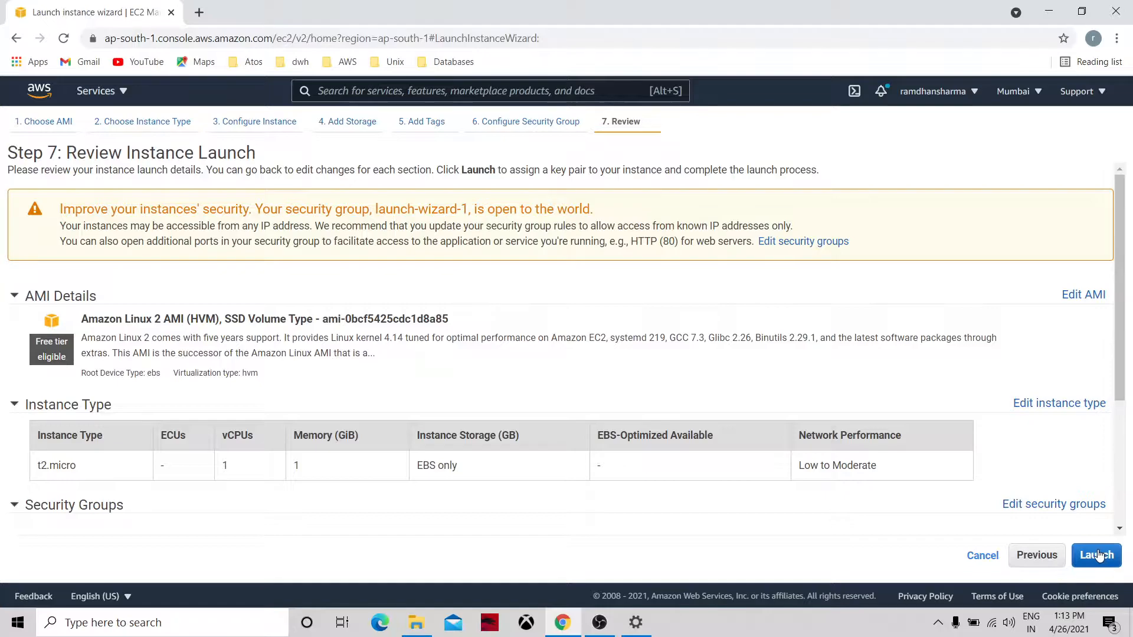
{"action": "left_click", "coordinate": [1096, 555]}
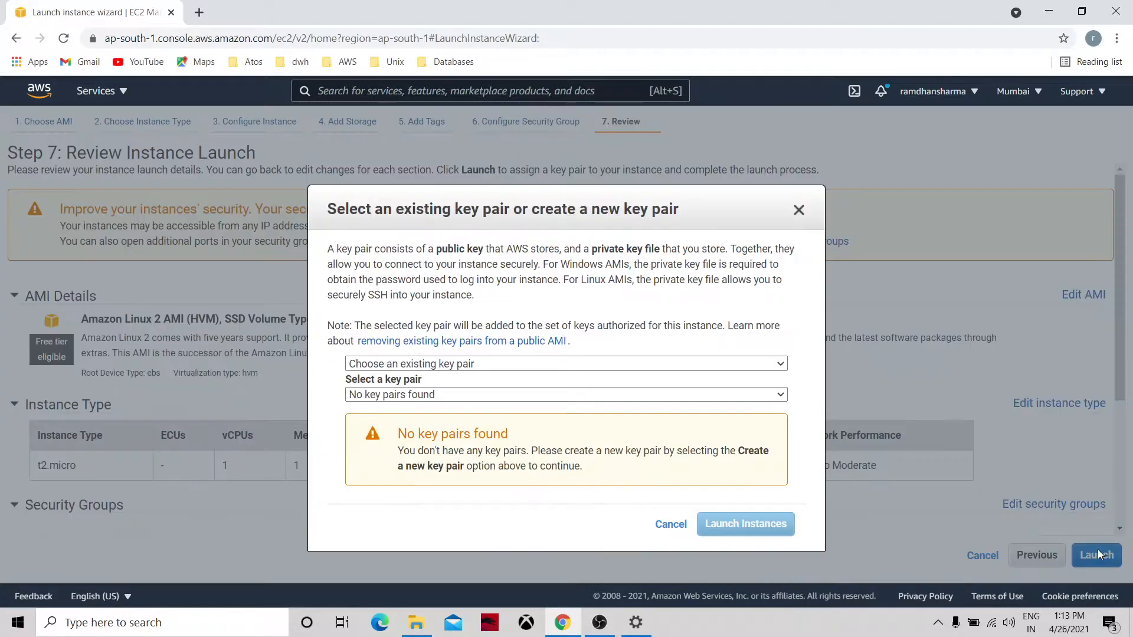
Create a new key pair named EPkeypair, download its .pem file, and launch the instance.
{"action": "left_click", "coordinate": [462, 365]}
{"action": "left_click", "coordinate": [445, 388]}
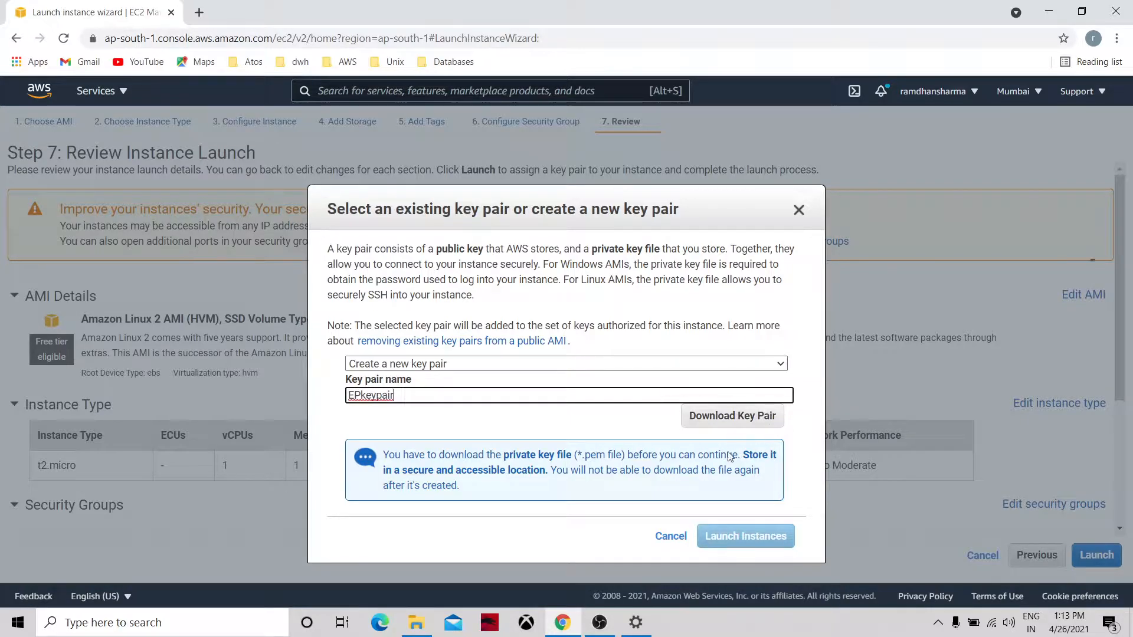
{"action": "left_click", "coordinate": [724, 420]}
{"action": "left_click", "coordinate": [716, 535]}
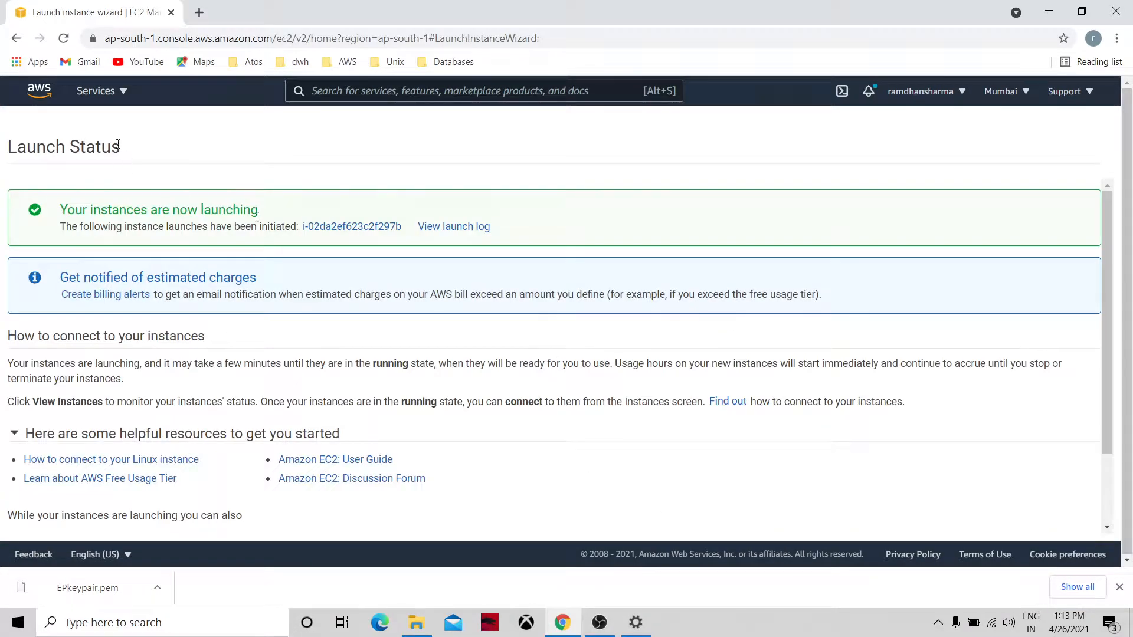
Return to the EC2 dashboard and find the new instance in the instances list.
{"action": "left_click", "coordinate": [107, 99]}
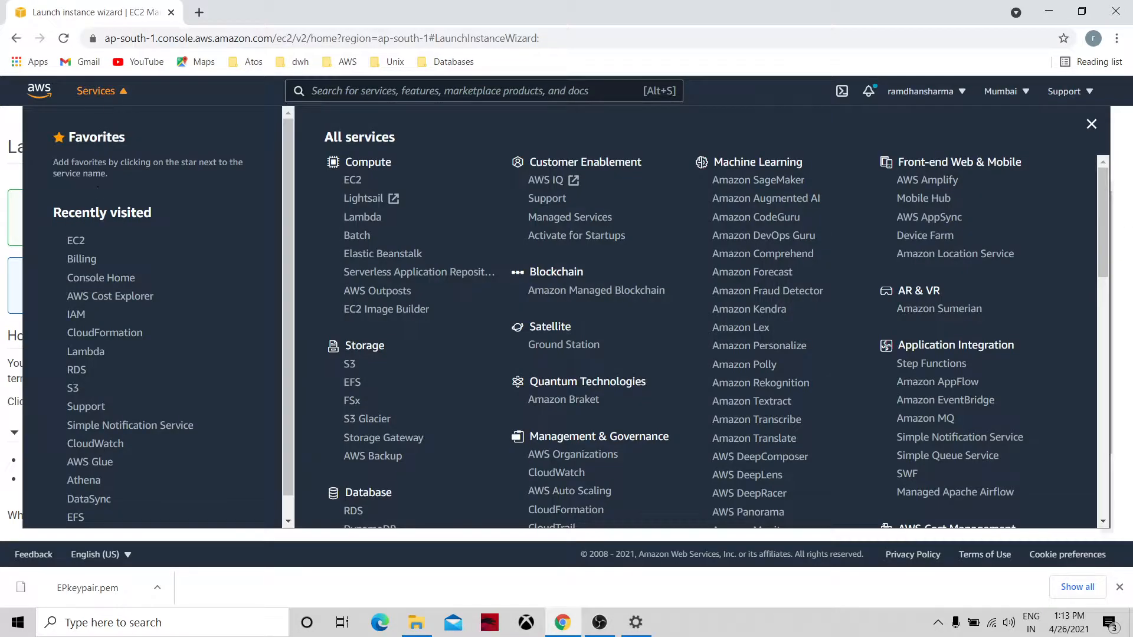
{"action": "left_click", "coordinate": [80, 242]}
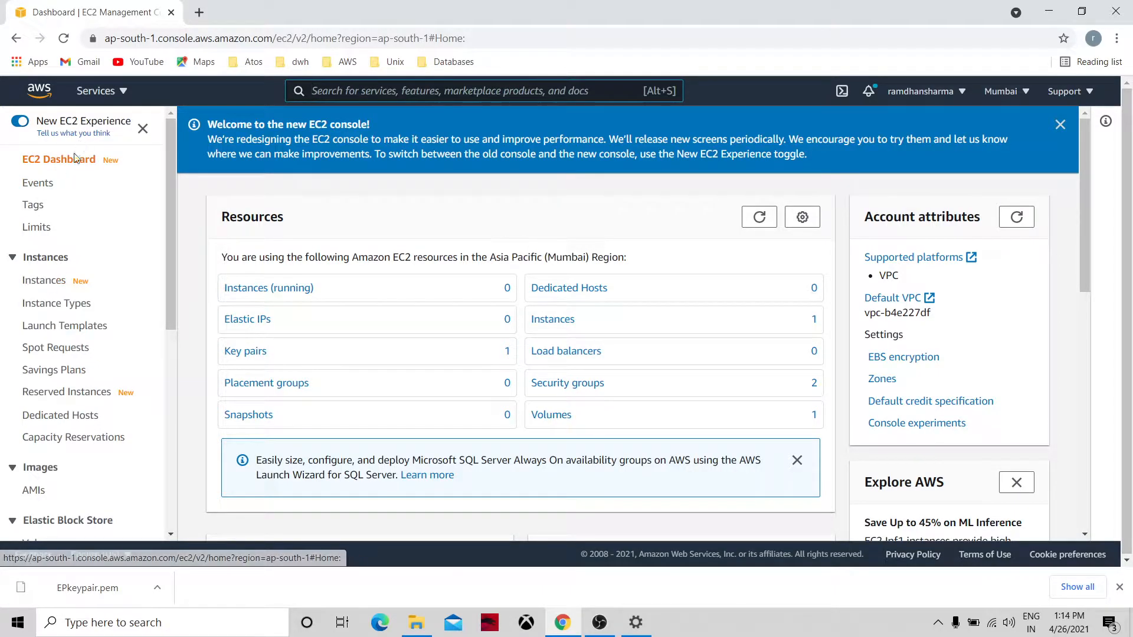
{"action": "left_click", "coordinate": [759, 218]}
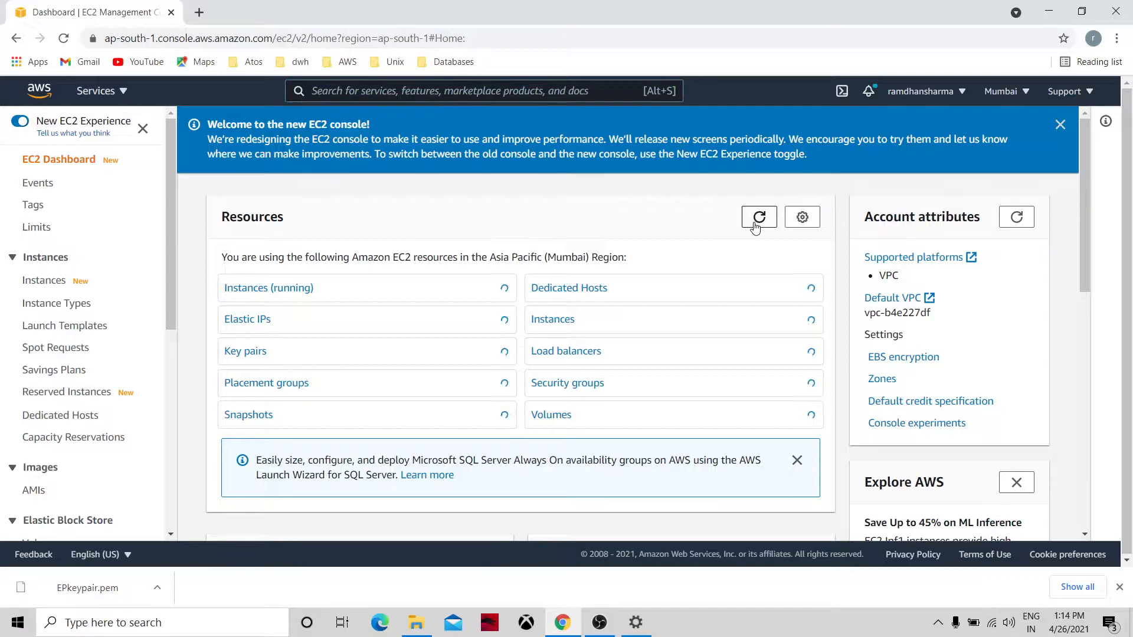
{"action": "left_click", "coordinate": [567, 321]}
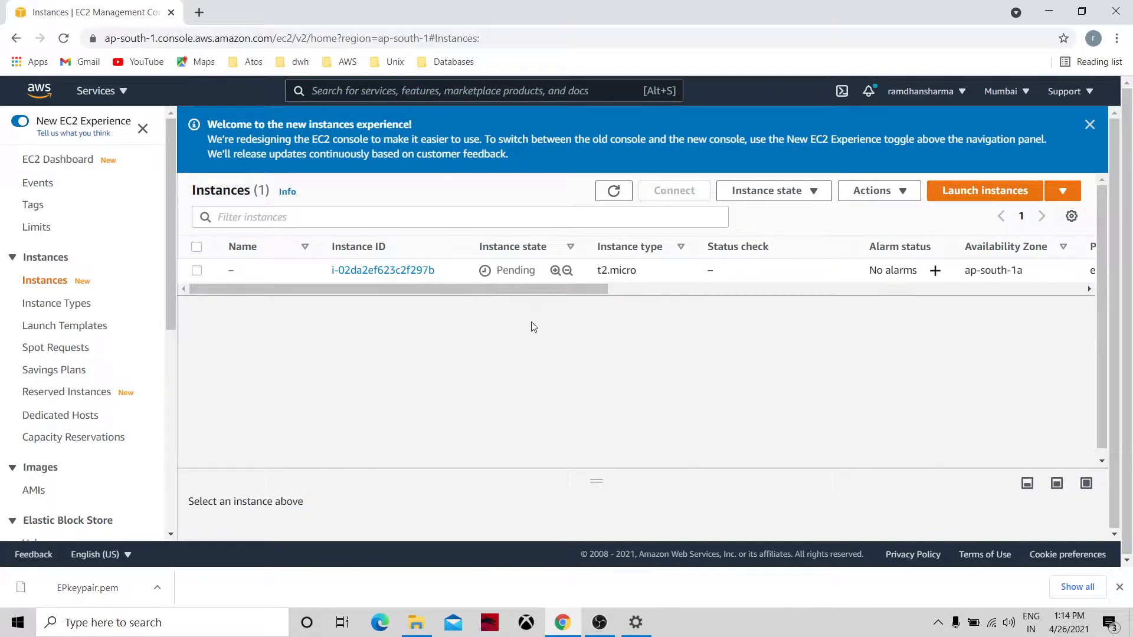
{"action": "left_click", "coordinate": [388, 272]}
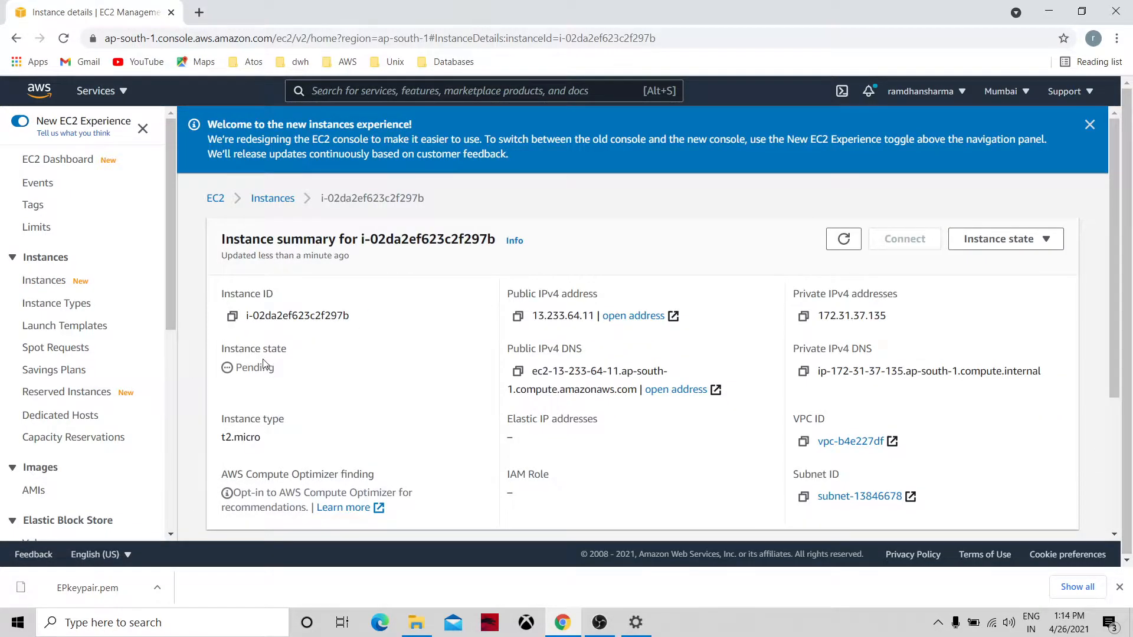
{"action": "left_click", "coordinate": [262, 199]}
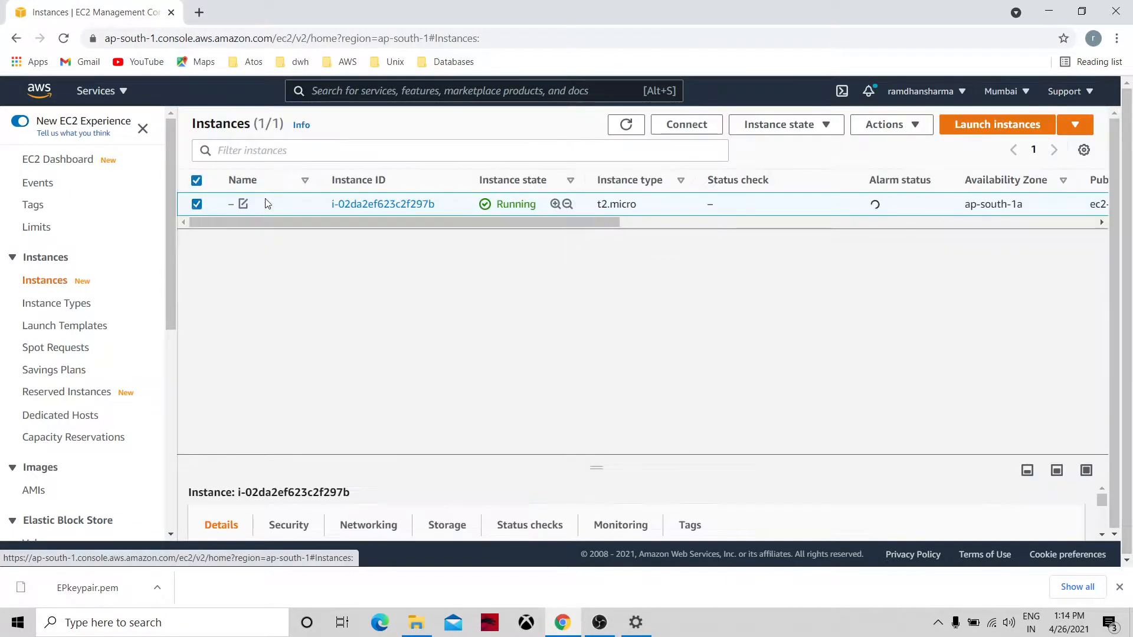
Name the instance LinuxServer01 and refresh the instances list.
{"action": "left_click", "coordinate": [243, 205]}
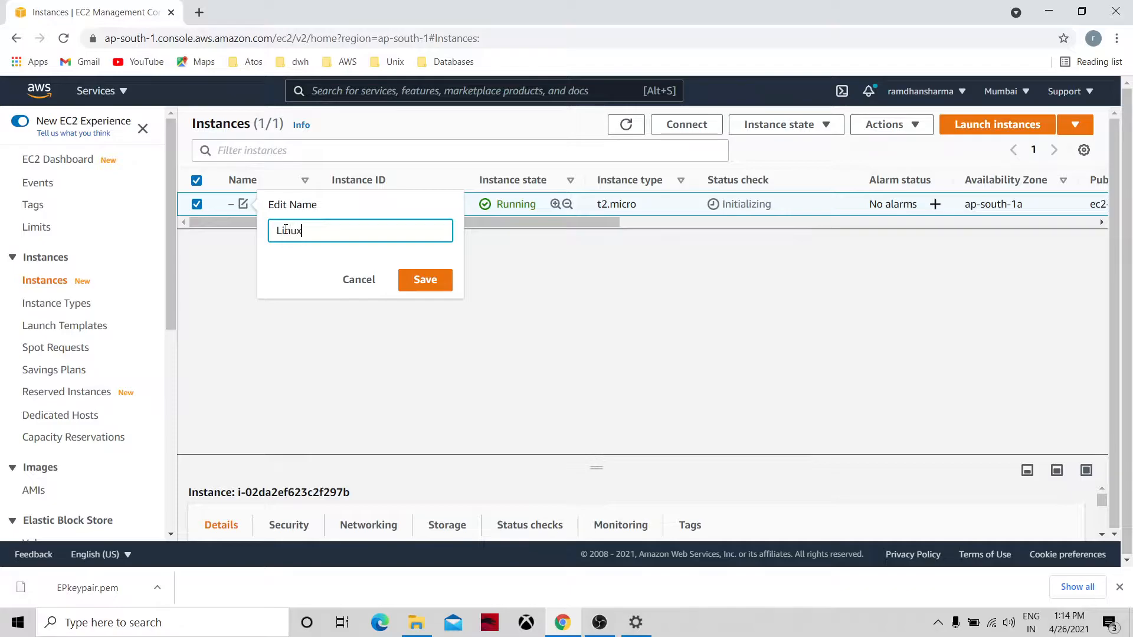
{"action": "type", "text": "LinuxServer"}
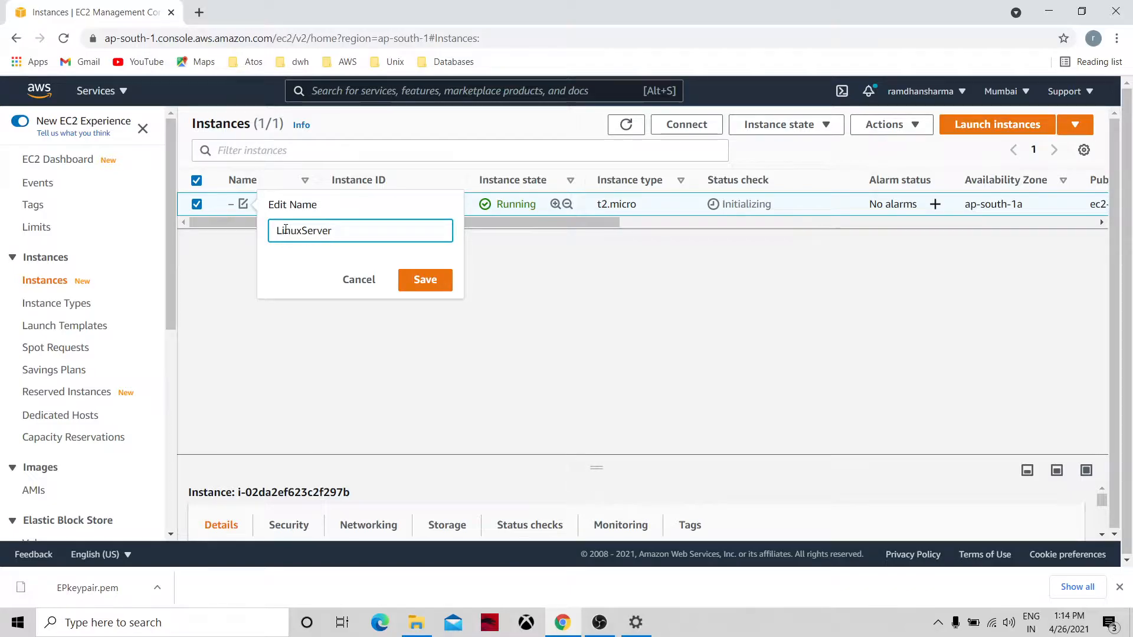
{"action": "type", "text": "o1"}
{"action": "key", "text": "BackSpace"}
{"action": "key", "text": "BackSpace"}
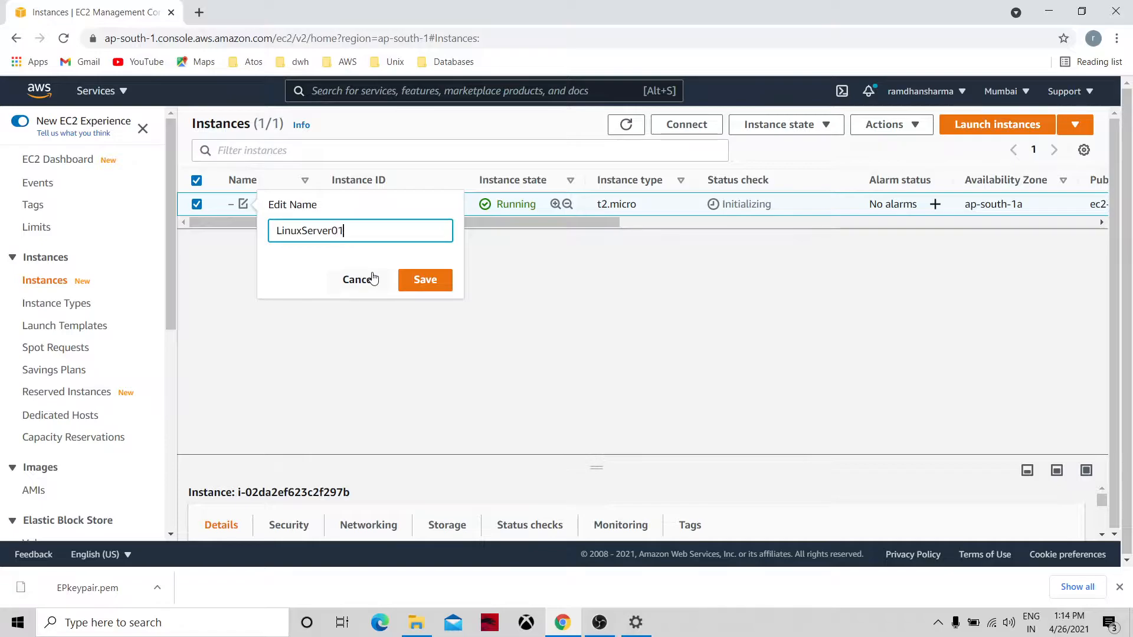
{"action": "left_click", "coordinate": [427, 282]}
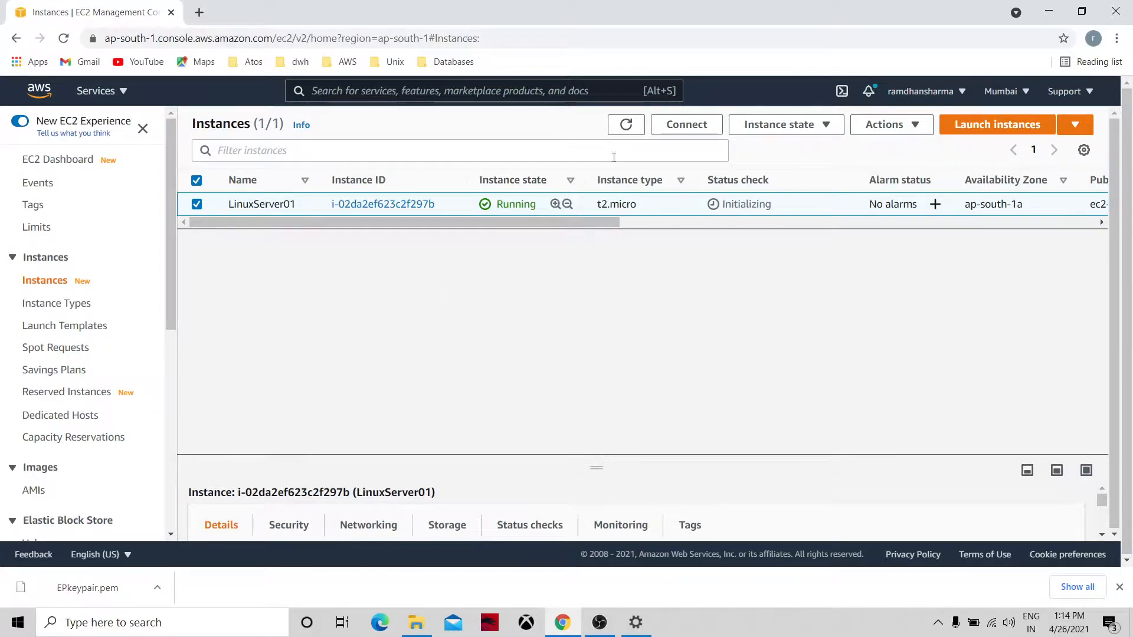
{"action": "left_click", "coordinate": [626, 124]}
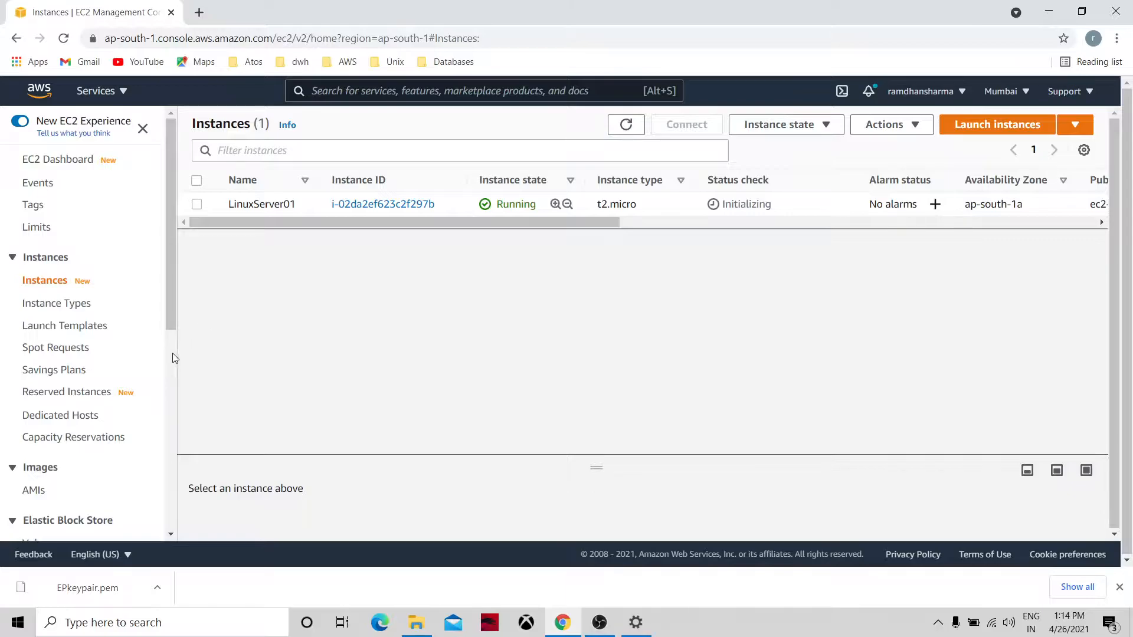
Allocate a new Elastic IP address, 65.0.145.83.
{"action": "scroll", "coordinate": [171, 353], "scroll_direction": "down", "scroll_amount": 5}
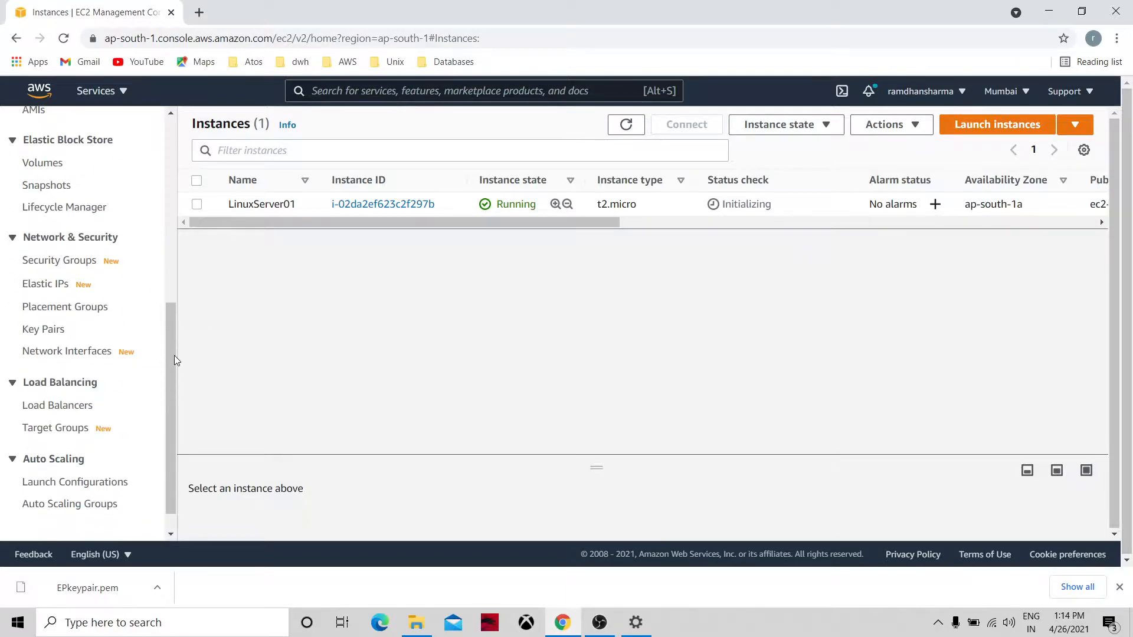
{"action": "left_click", "coordinate": [63, 288]}
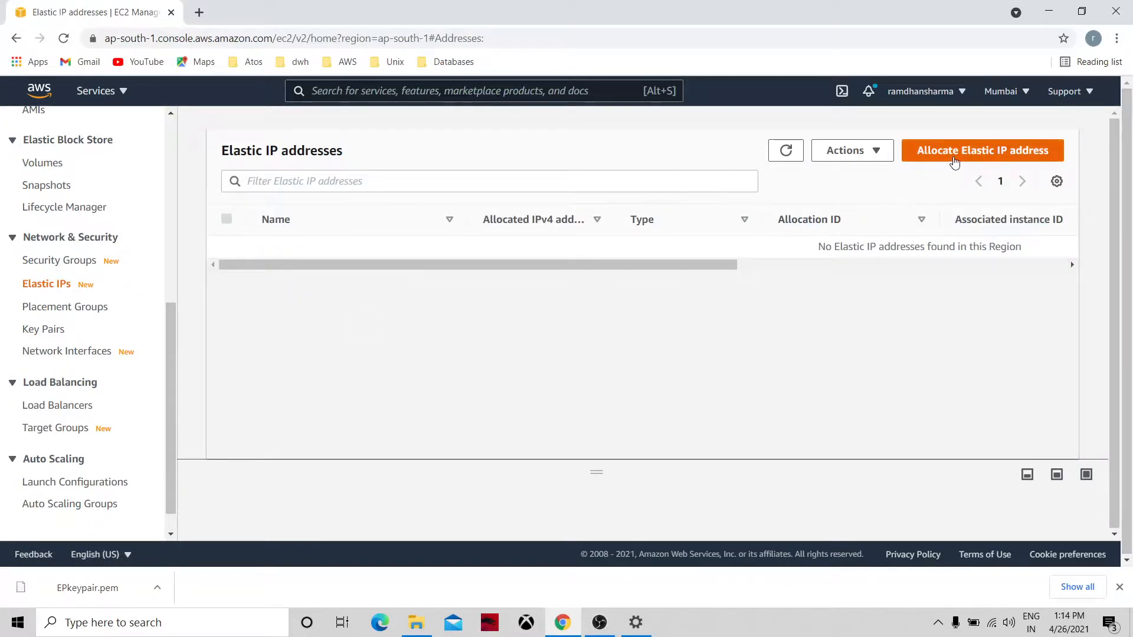
{"action": "left_click", "coordinate": [955, 158]}
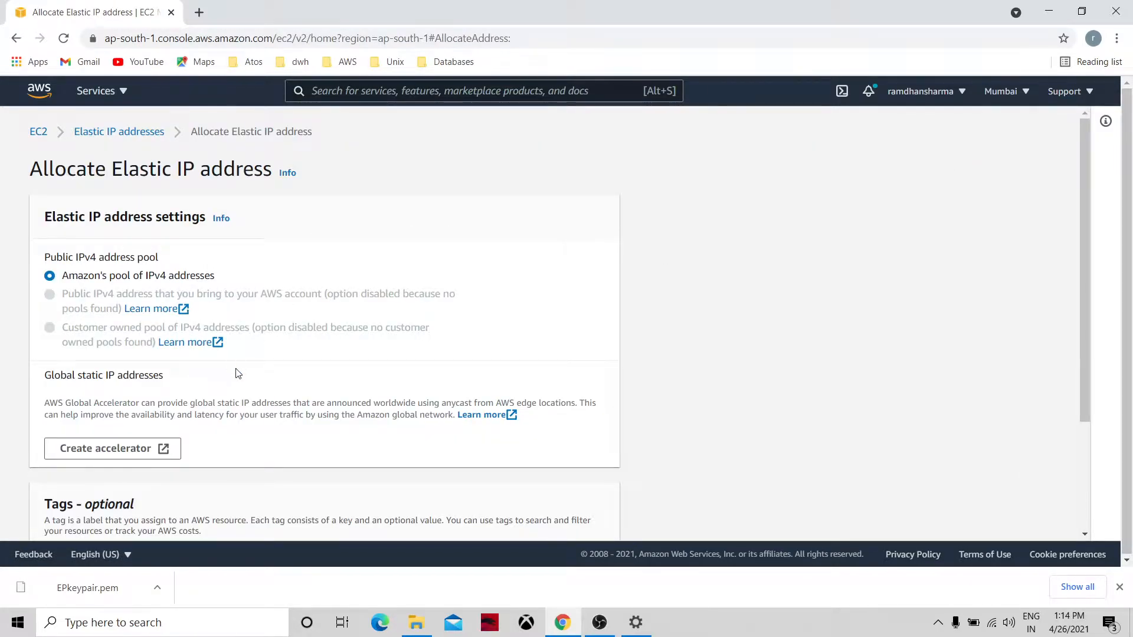
{"action": "scroll", "coordinate": [1084, 497], "scroll_direction": "down", "scroll_amount": 3}
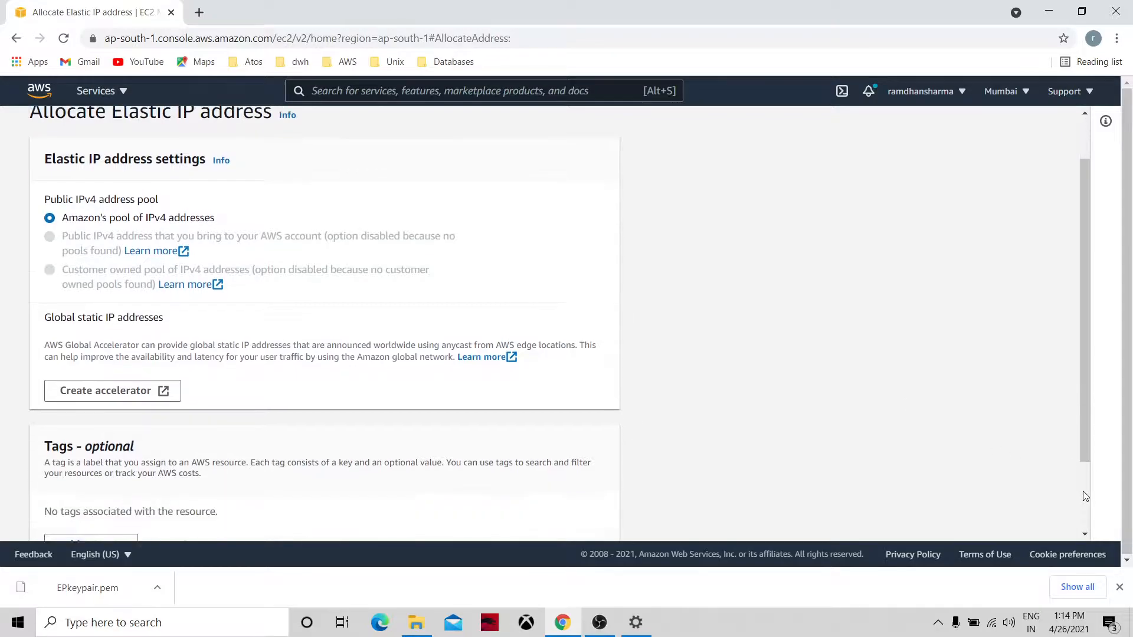
{"action": "left_click", "coordinate": [580, 516]}
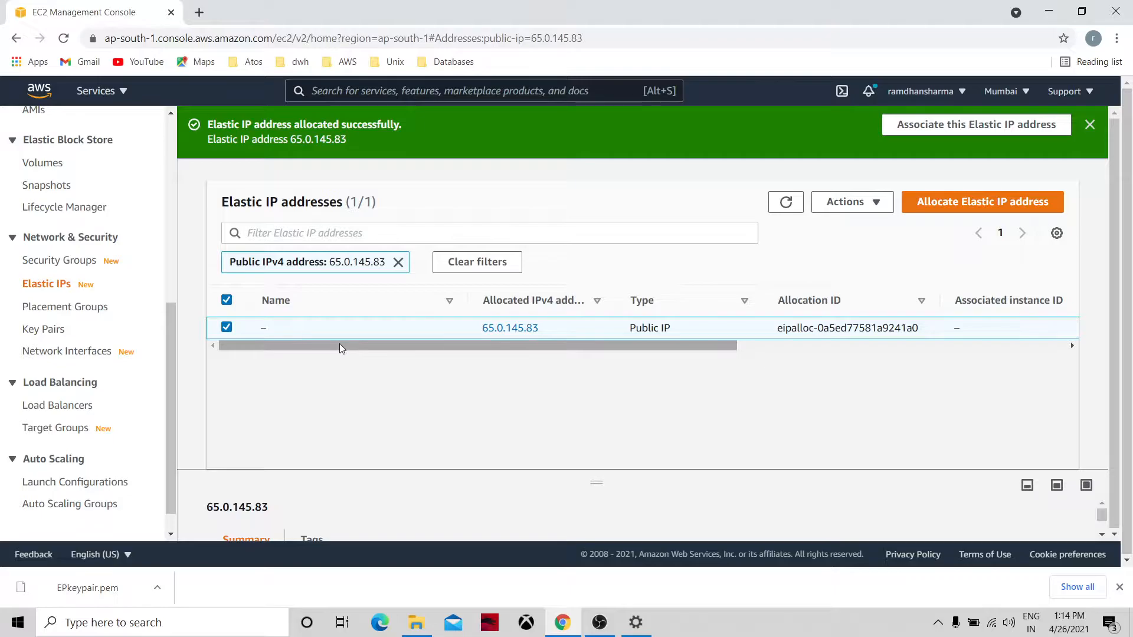
Name the Elastic IP EP01, then correct the name to EIP01.
{"action": "left_click", "coordinate": [276, 328]}
{"action": "type", "text": "EP01"}
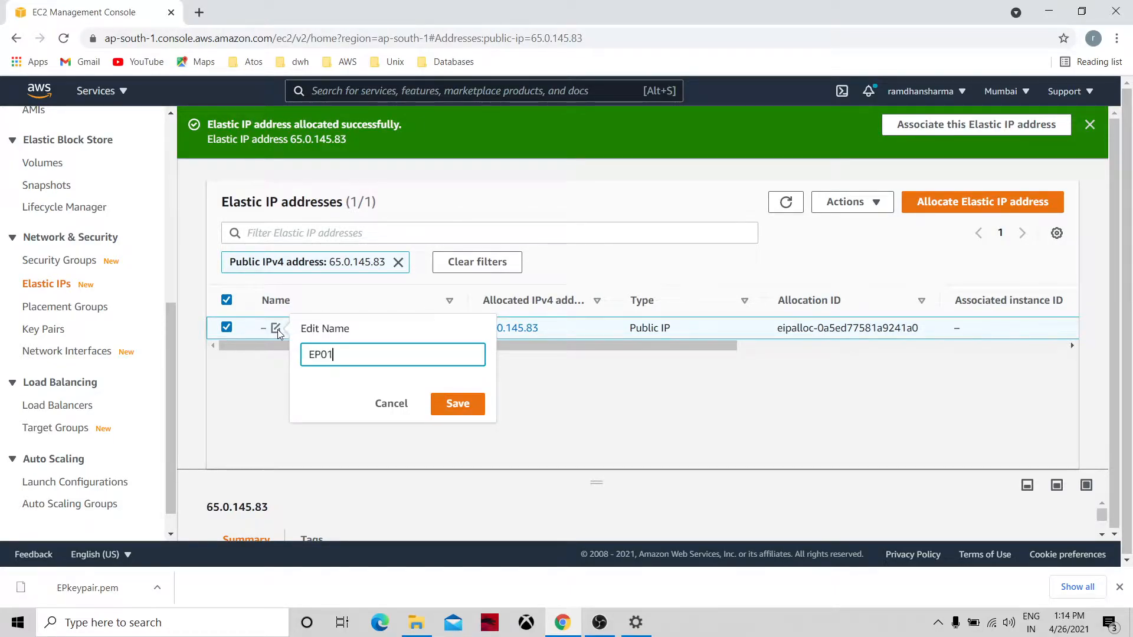
{"action": "left_click", "coordinate": [464, 407]}
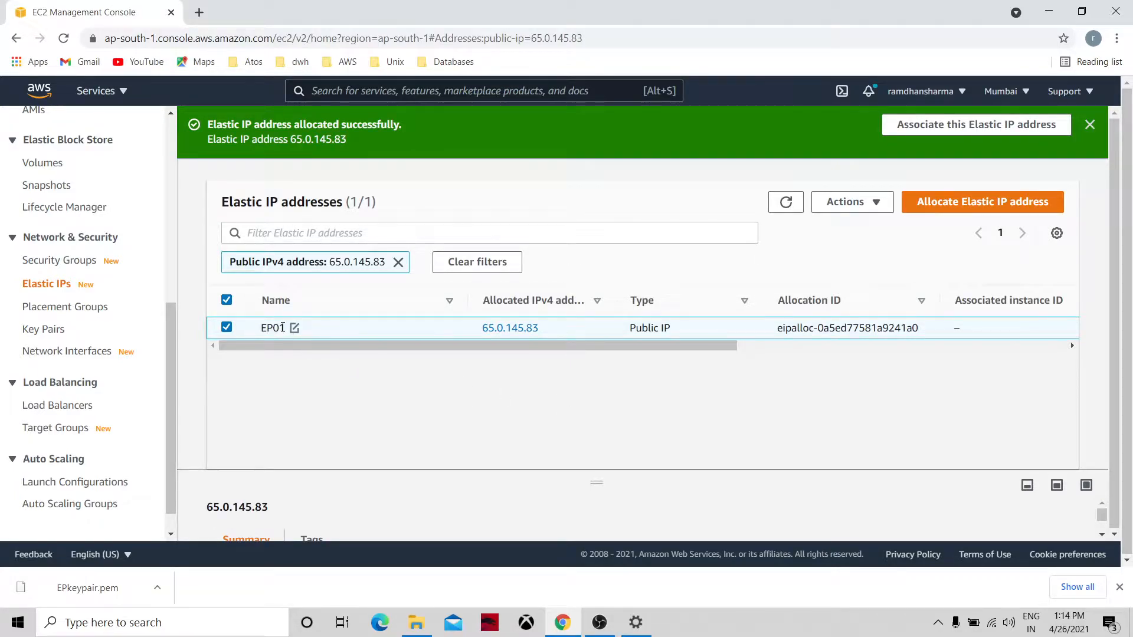
{"action": "left_click", "coordinate": [295, 328]}
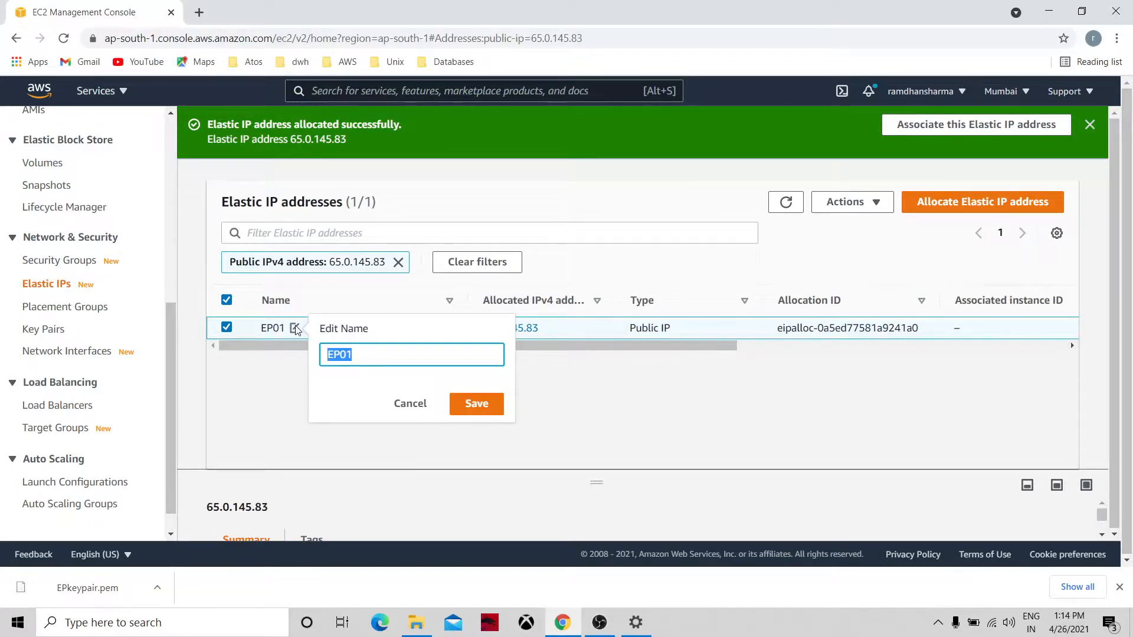
{"action": "left_click", "coordinate": [341, 354]}
{"action": "type", "text": "I"}
{"action": "left_click", "coordinate": [475, 404]}
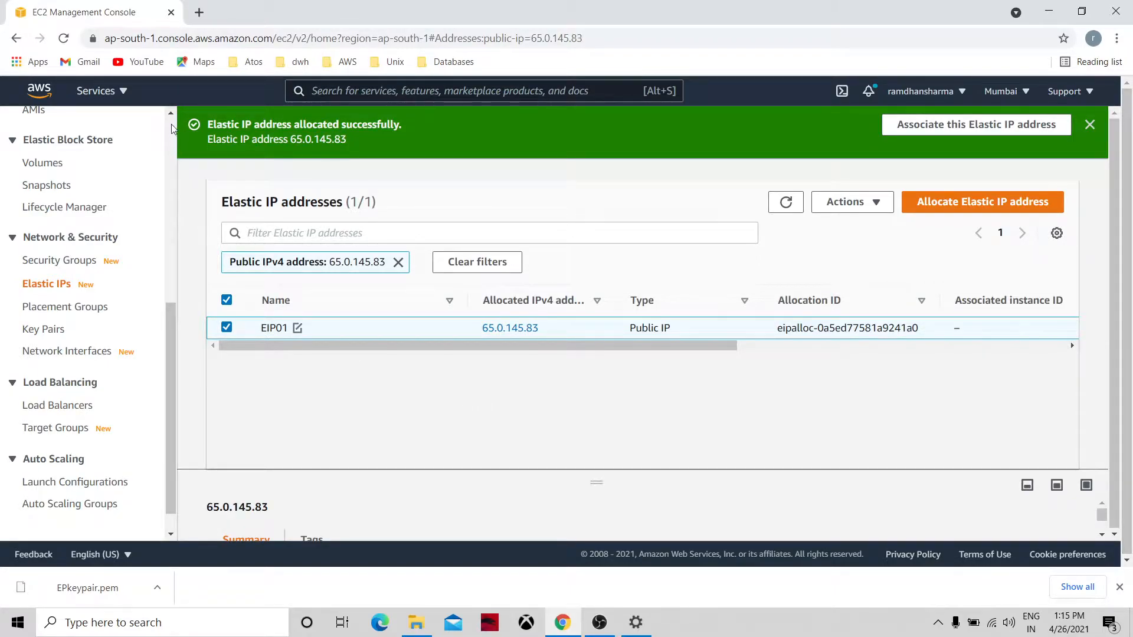
{"action": "scroll", "coordinate": [171, 120], "scroll_direction": "up", "scroll_amount": 5}
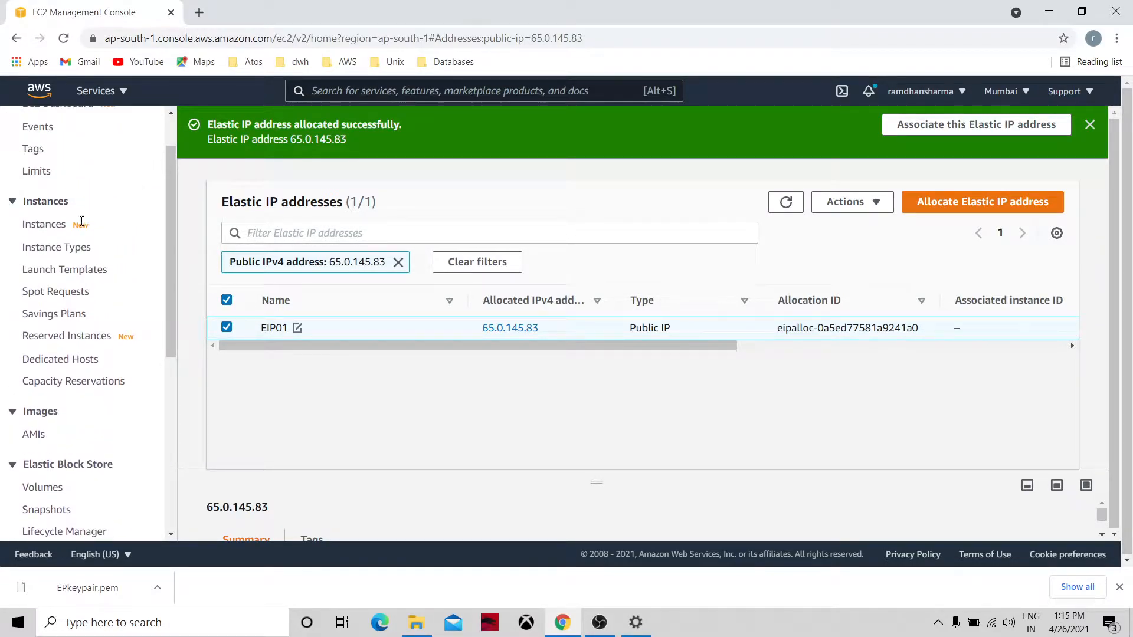
Select LinuxServer01 in the instances list, refresh, and check its instance state actions.
{"action": "left_click", "coordinate": [57, 232]}
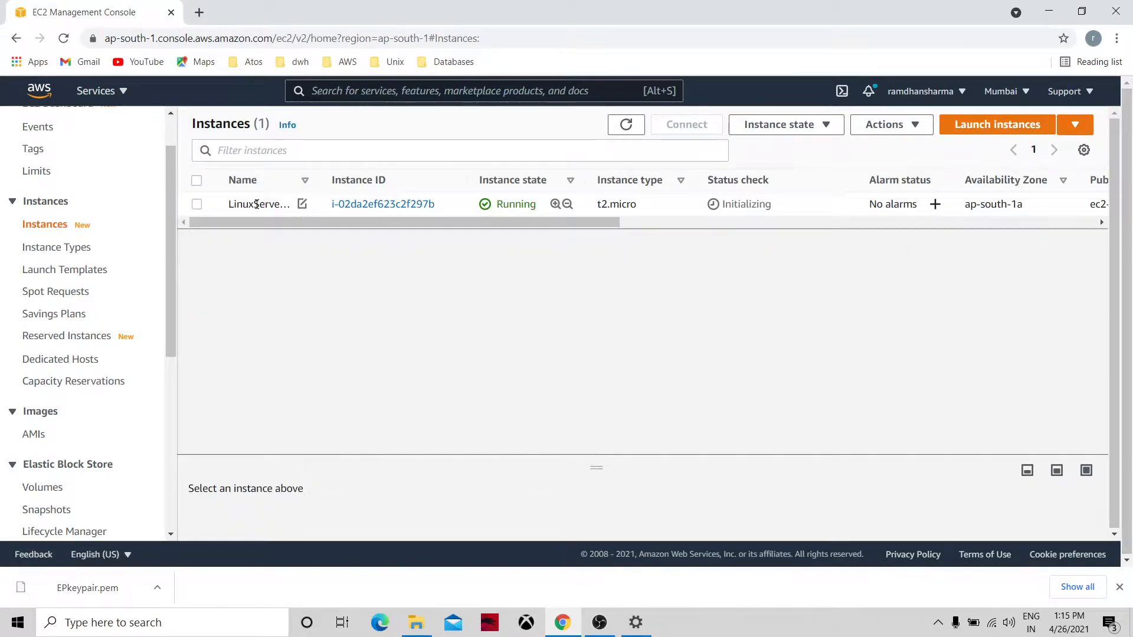
{"action": "left_click", "coordinate": [197, 205]}
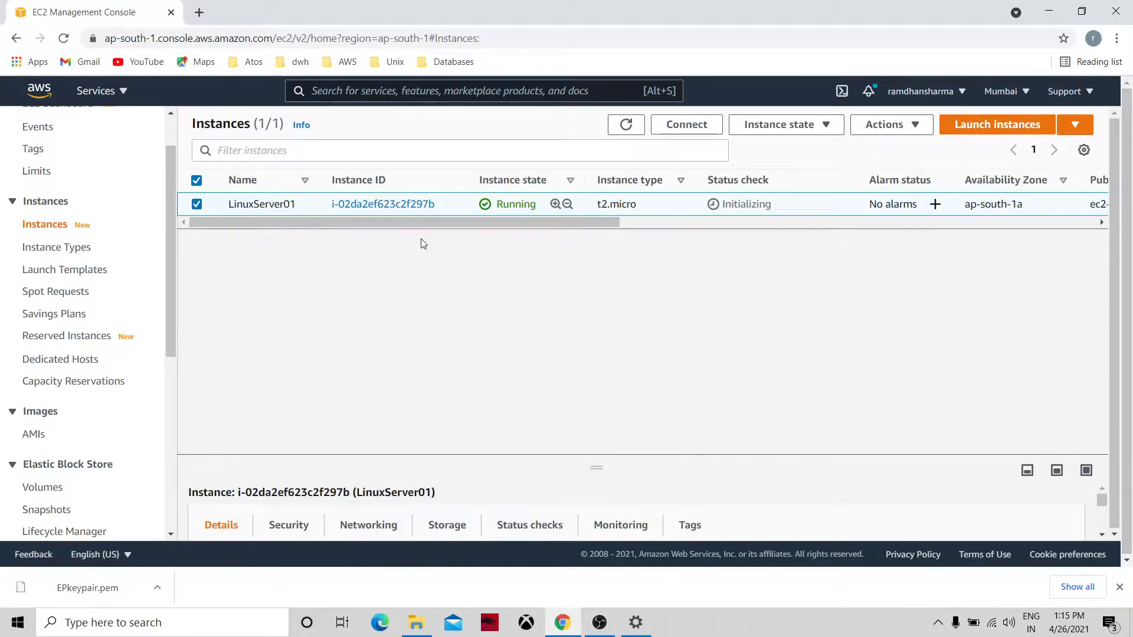
{"action": "left_click", "coordinate": [626, 124]}
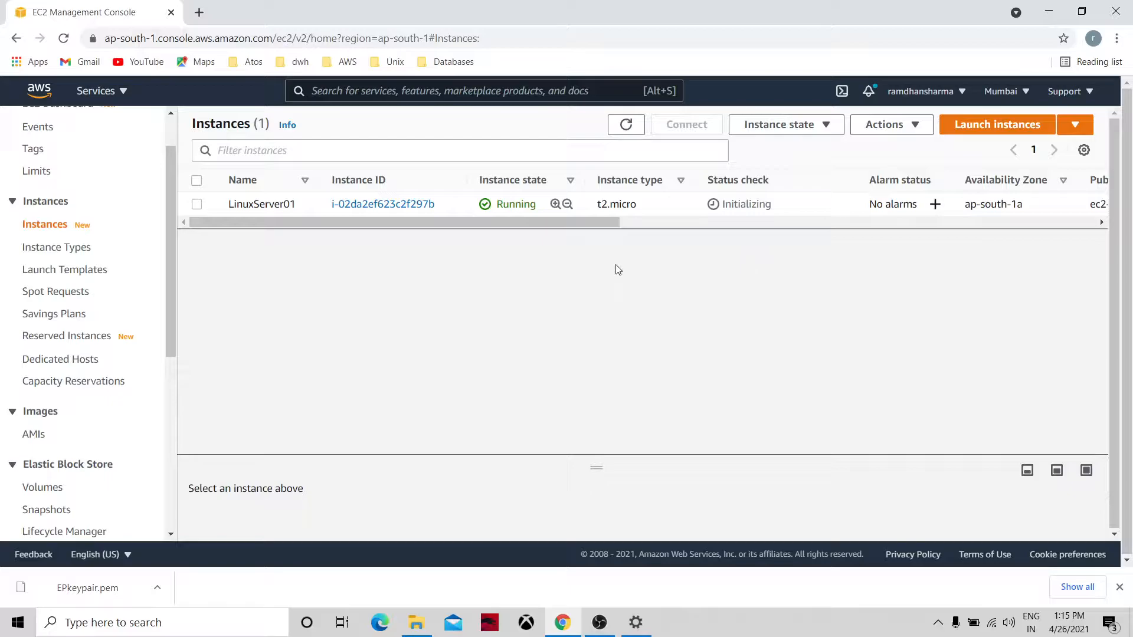
{"action": "left_click", "coordinate": [799, 127]}
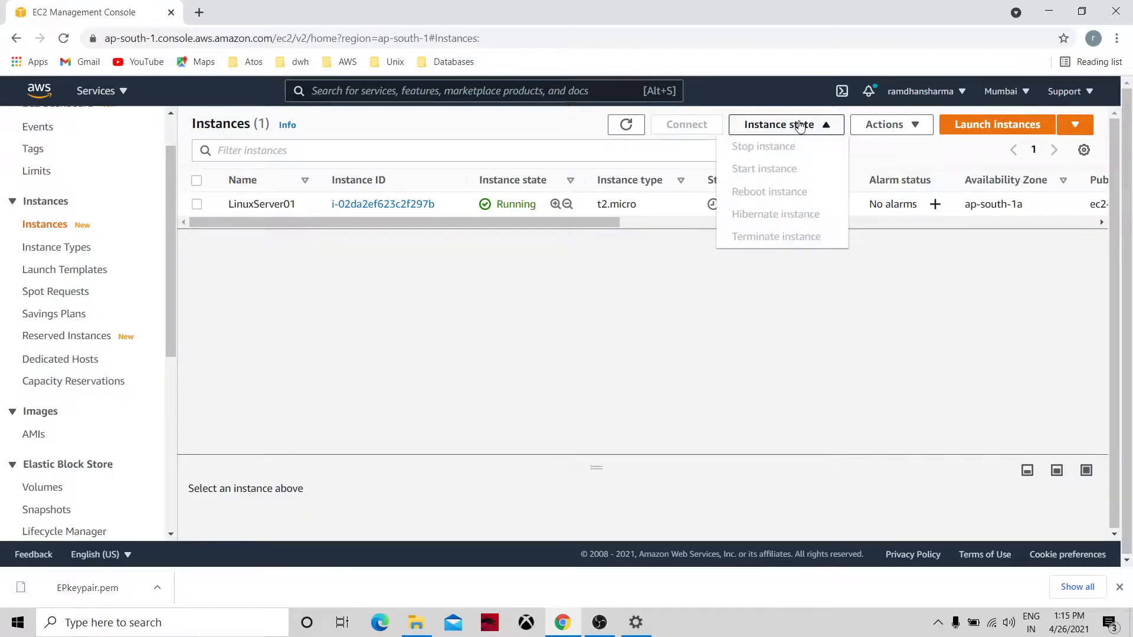
{"action": "left_click", "coordinate": [654, 302]}
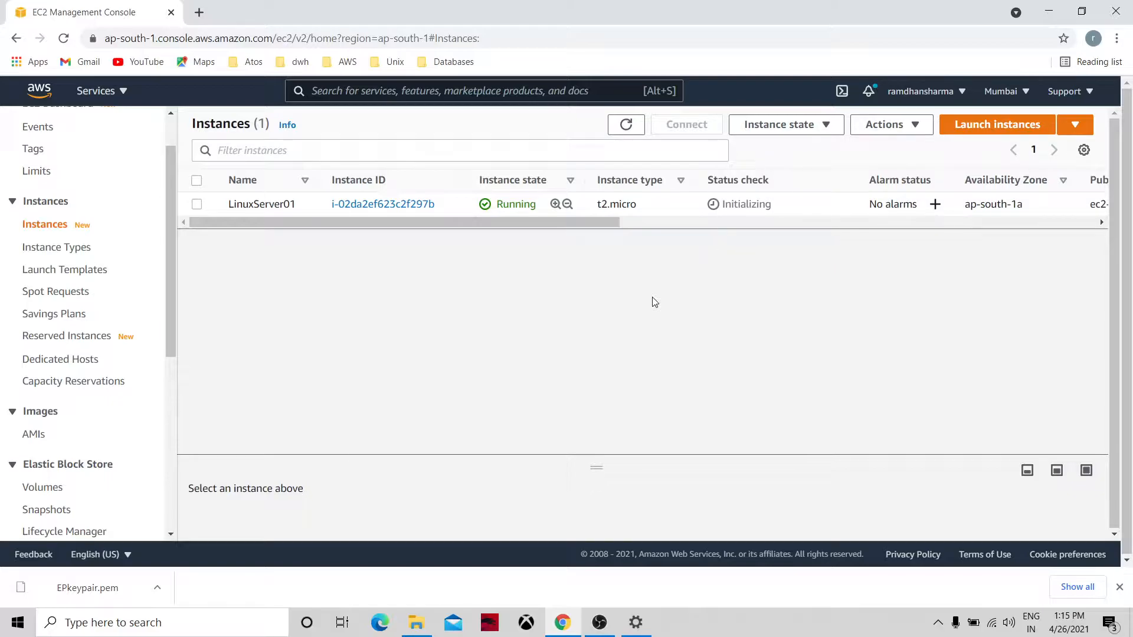
Open LinuxServer01's details and copy its public IPv4 address 13.233.64.11.
{"action": "left_click", "coordinate": [354, 204]}
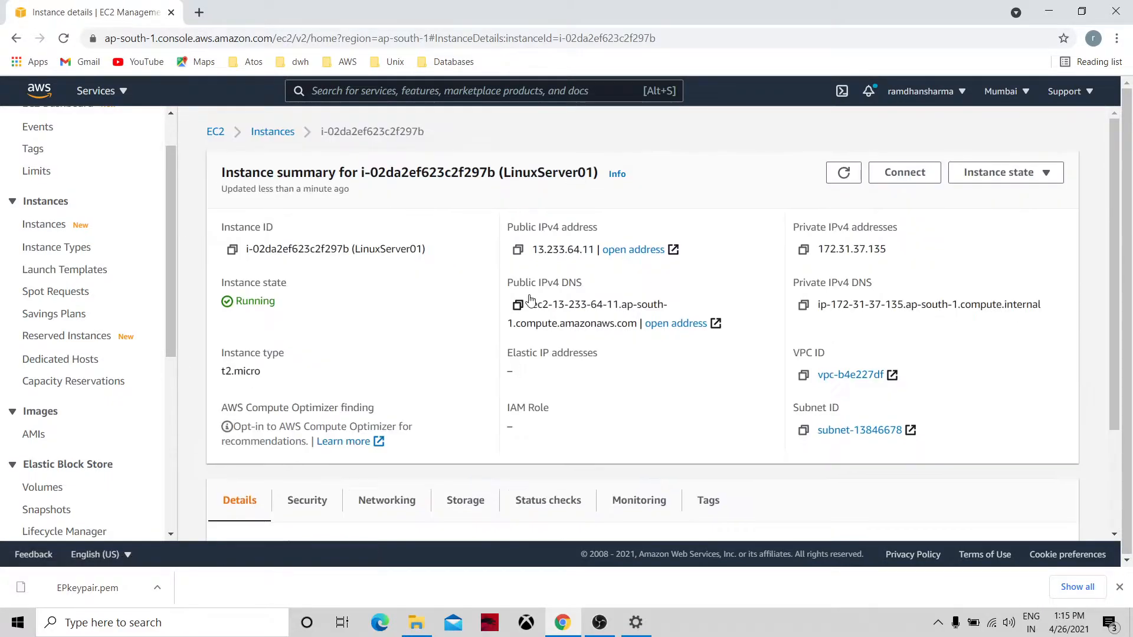
{"action": "left_click", "coordinate": [519, 251]}
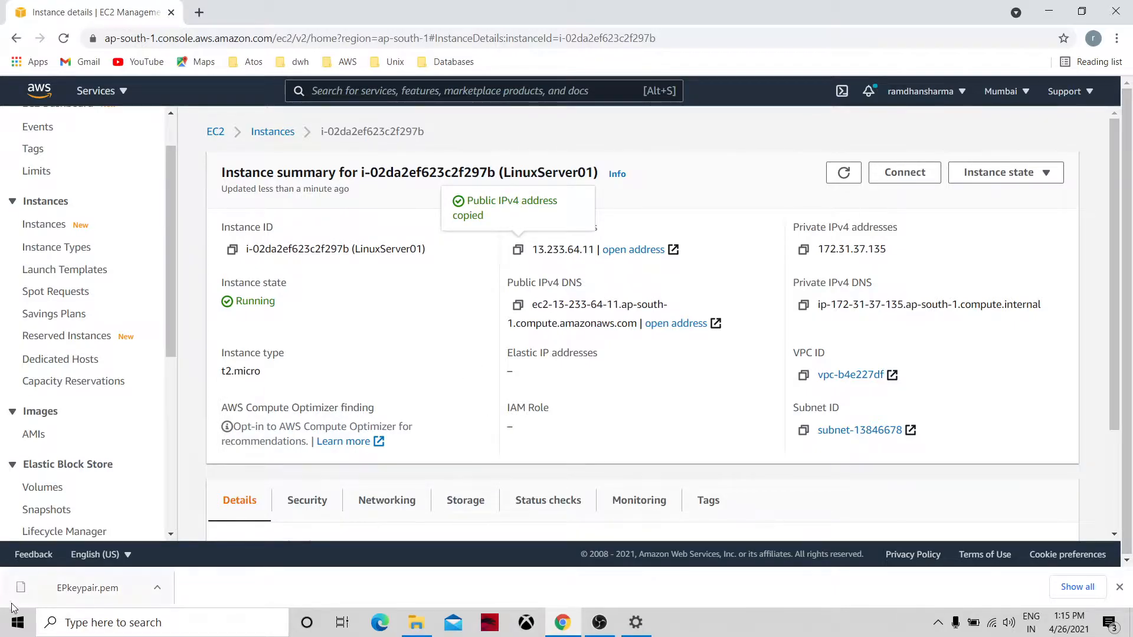
{"action": "left_click", "coordinate": [23, 623]}
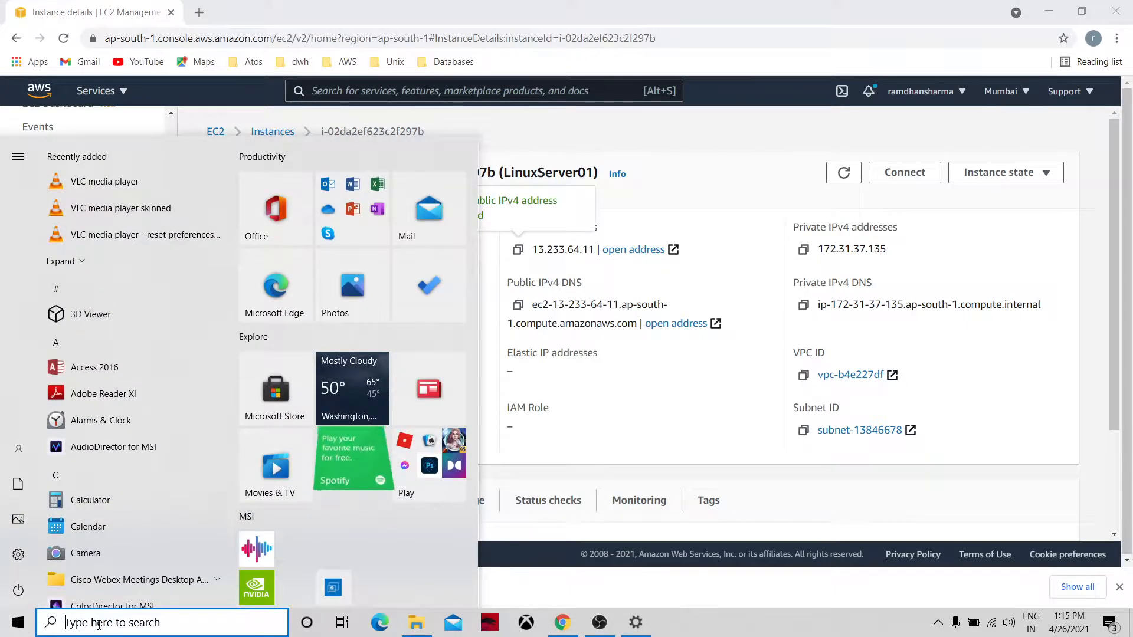
Paste the IP 13.233.64.11 into a new Notepad note, then return to the EC2 Dashboard.
{"action": "left_click", "coordinate": [99, 623]}
{"action": "type", "text": "notepad"}
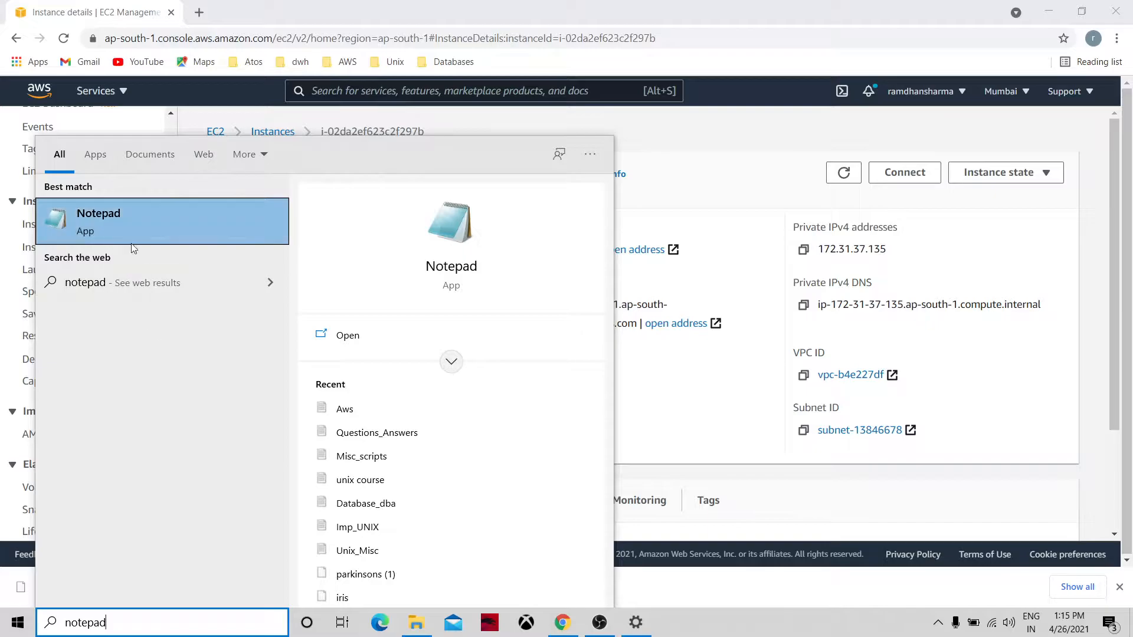
{"action": "left_click", "coordinate": [102, 214]}
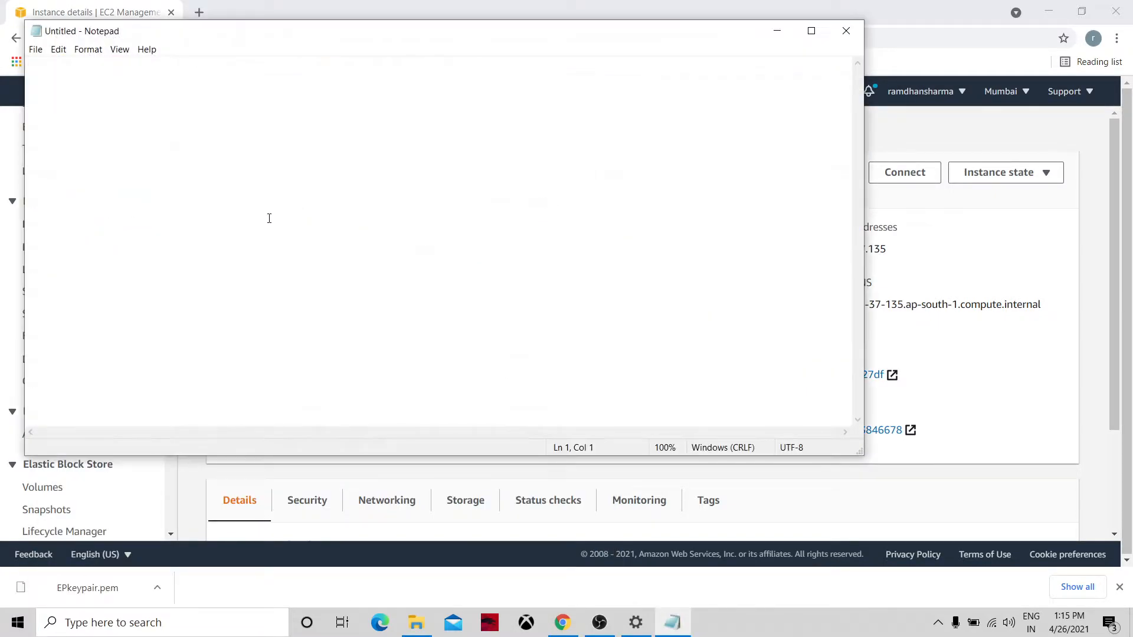
{"action": "key", "text": "ctrl+v"}
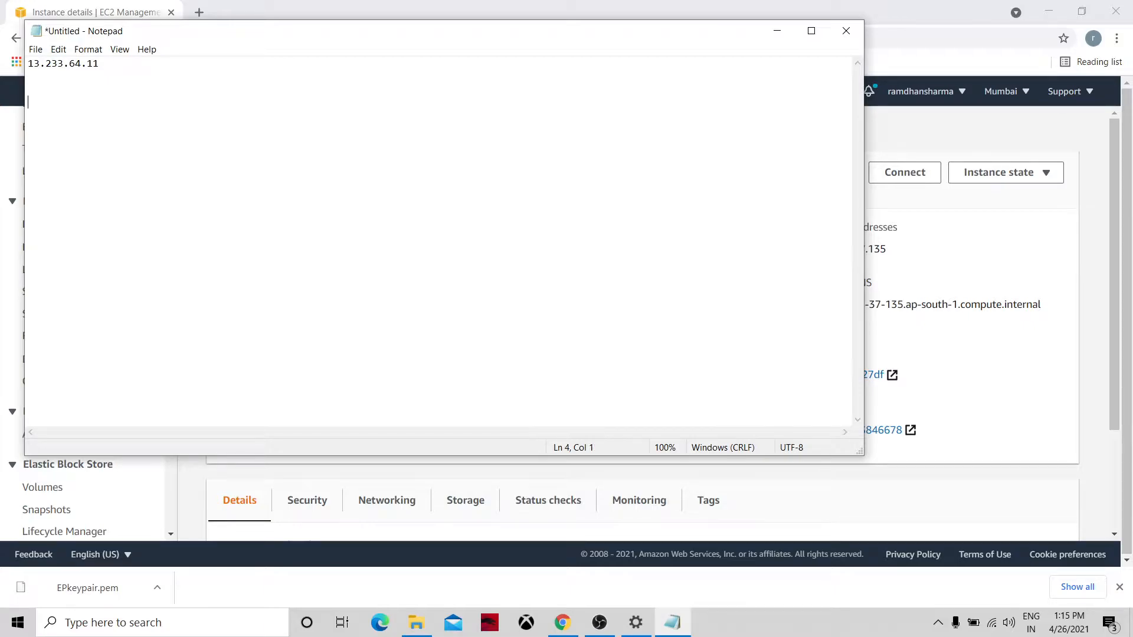
{"action": "key", "text": "alt+Tab"}
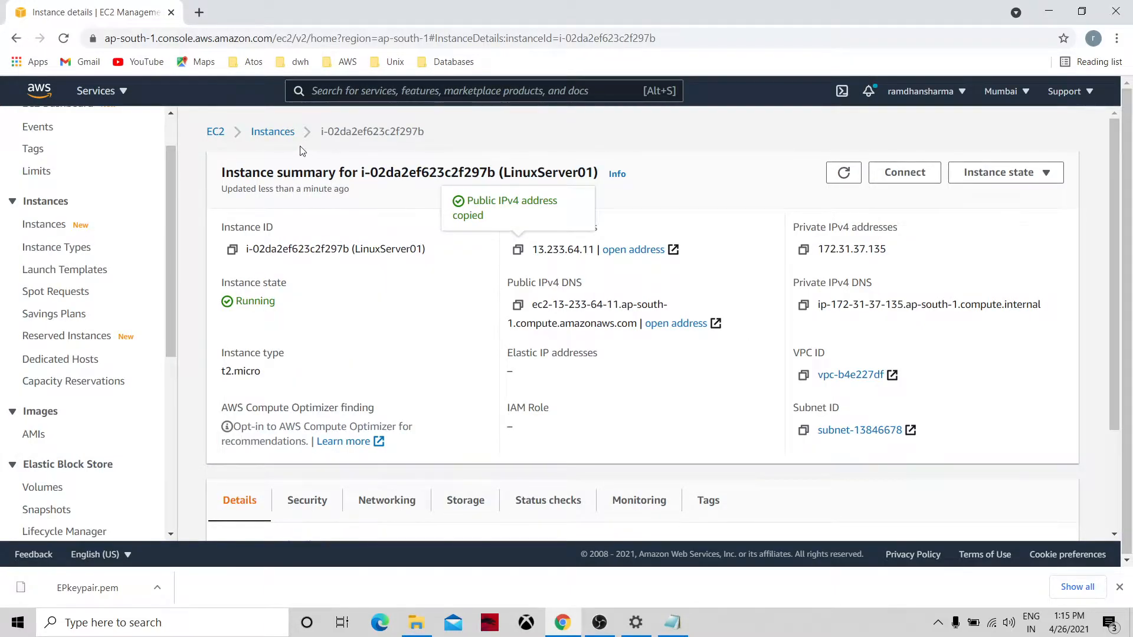
{"action": "left_click", "coordinate": [215, 131]}
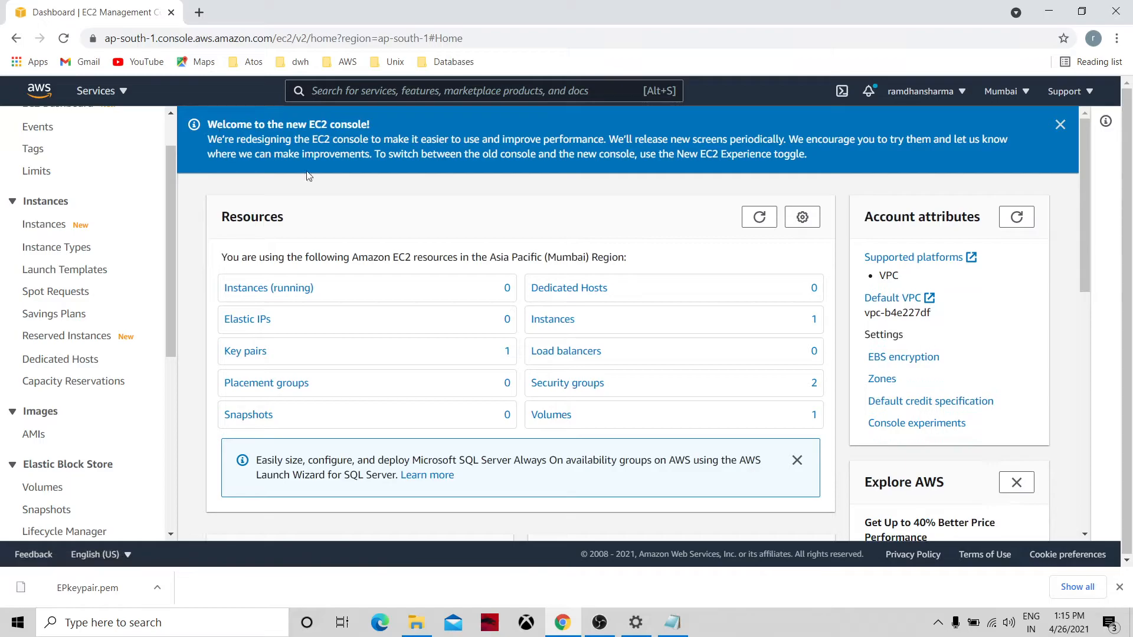
Refresh the running instances until LinuxServer01 shows 2/2 checks passed, then open its summary.
{"action": "left_click", "coordinate": [750, 225]}
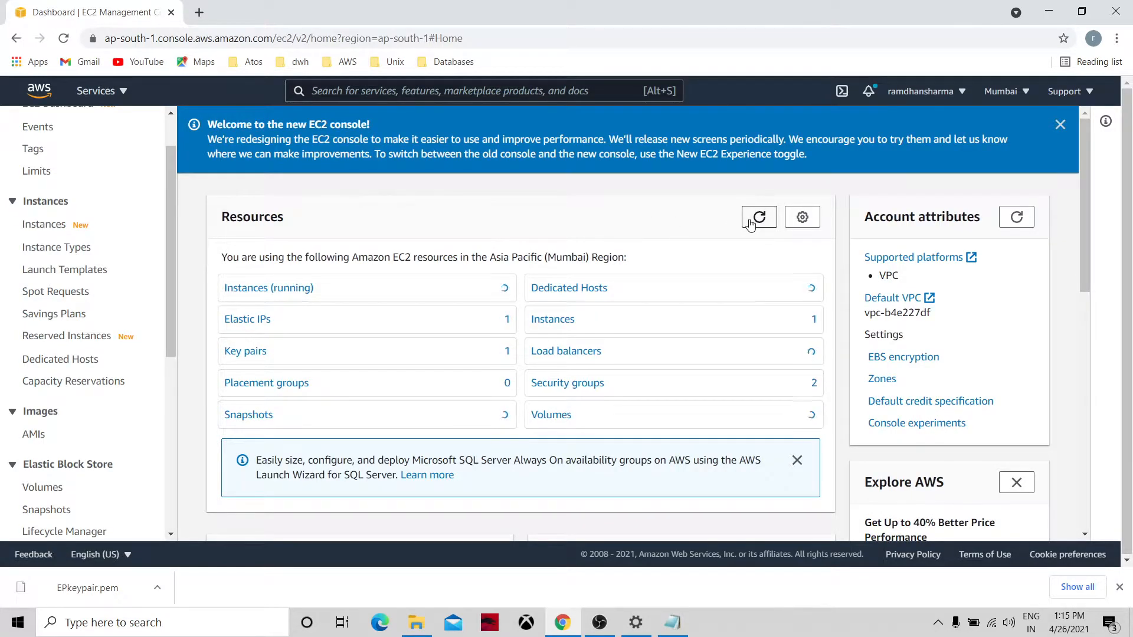
{"action": "left_click", "coordinate": [296, 288]}
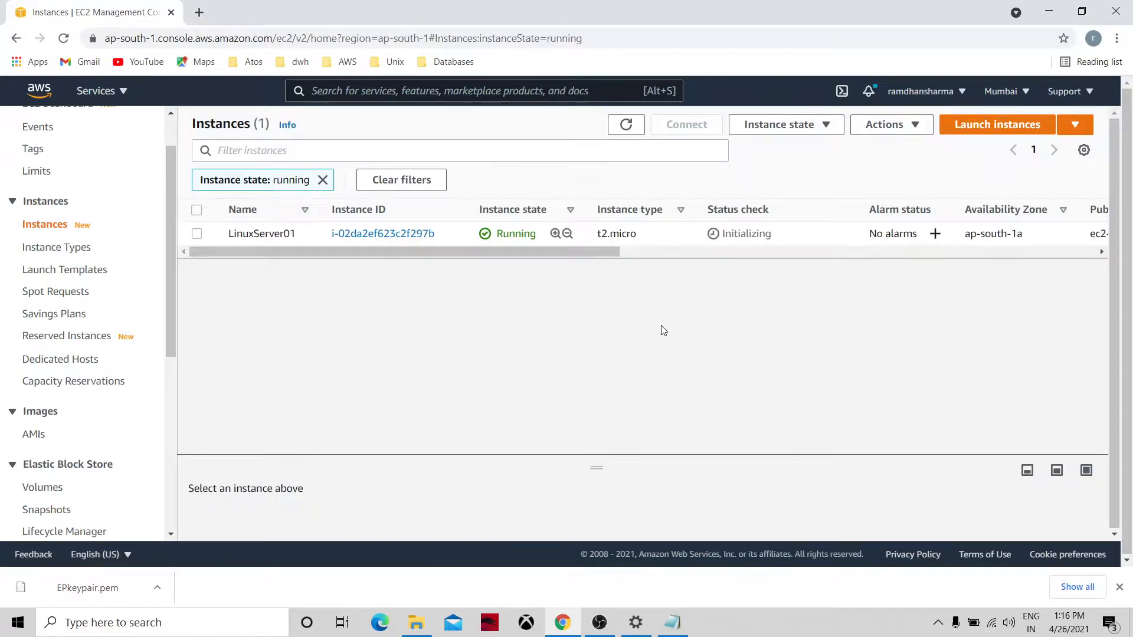
{"action": "left_click", "coordinate": [626, 124]}
{"action": "left_click", "coordinate": [627, 128]}
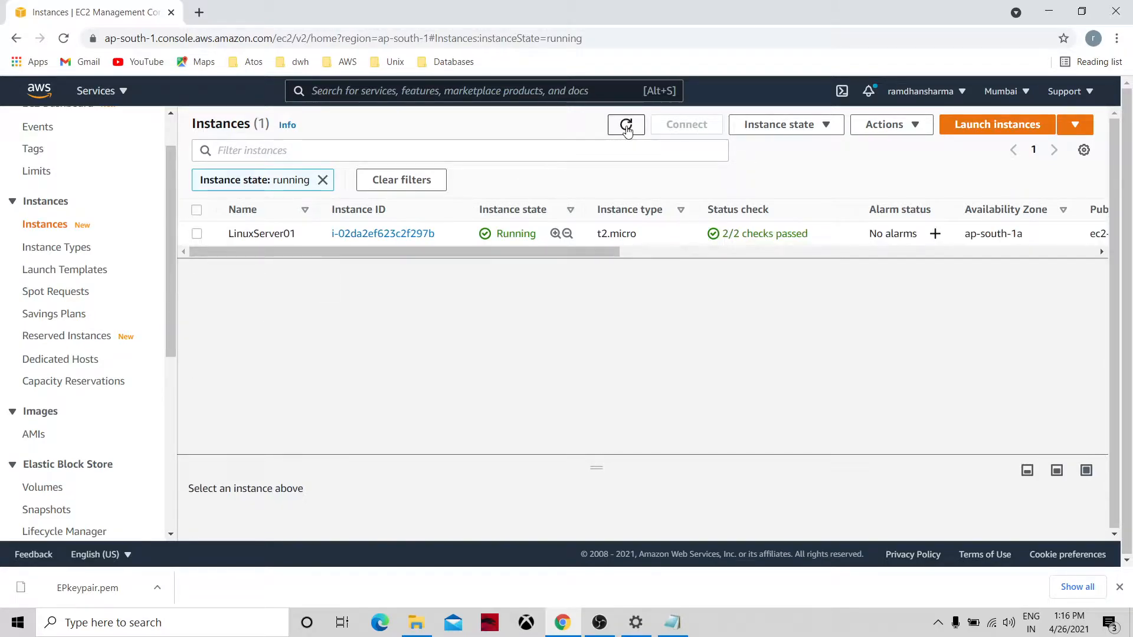
{"action": "left_click", "coordinate": [197, 234]}
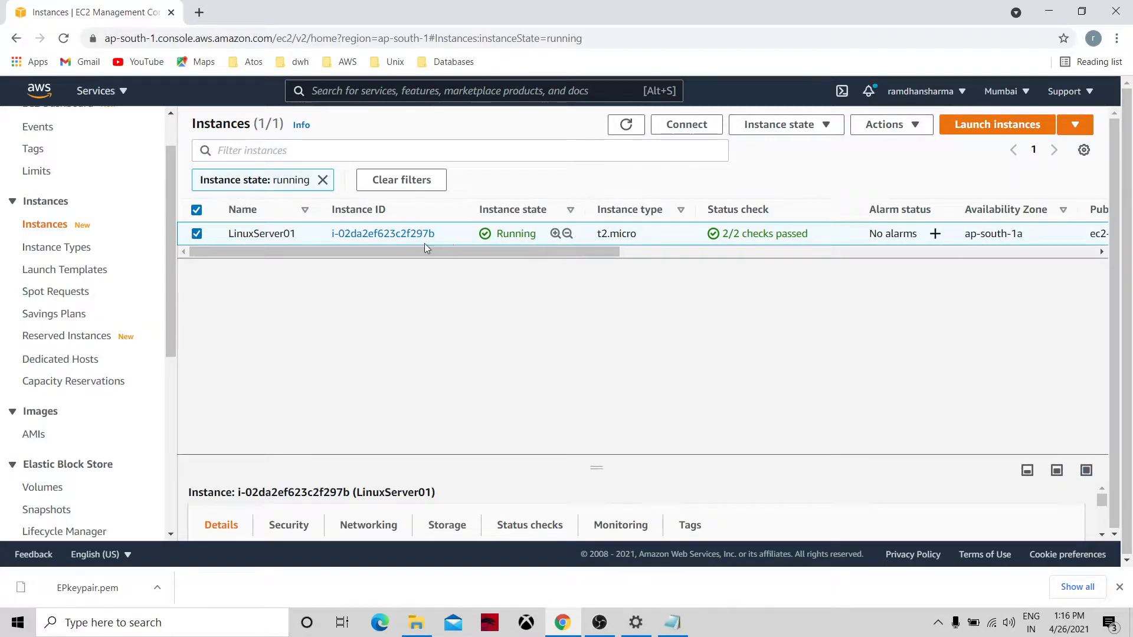
{"action": "left_click", "coordinate": [396, 234]}
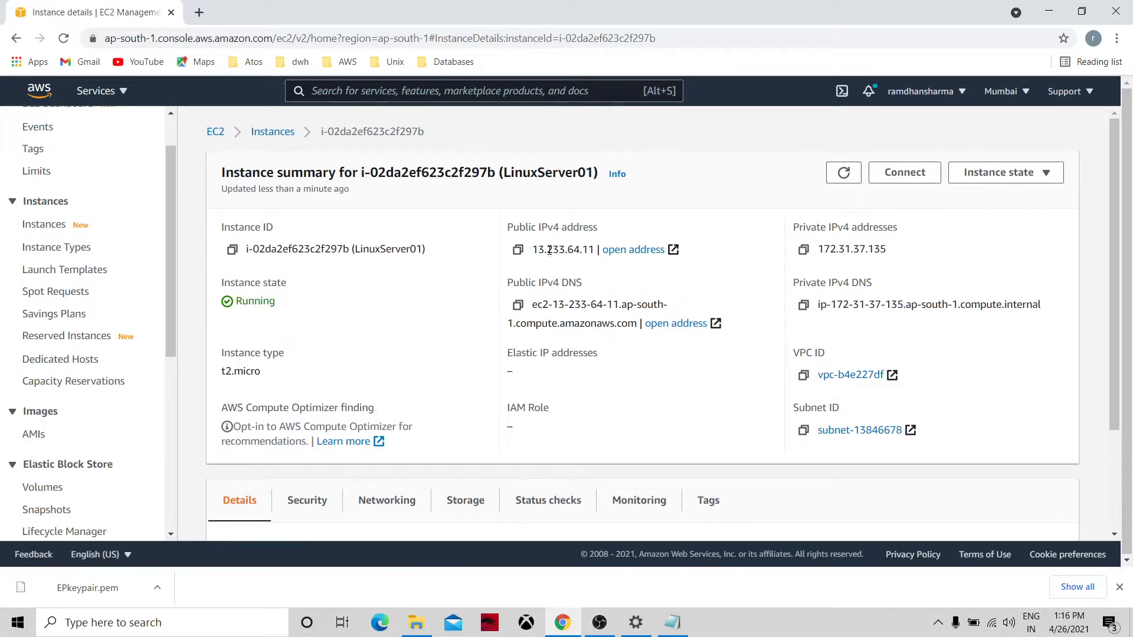
Stop LinuxServer01 from the running instances list via Instance state > Stop instance.
{"action": "left_click", "coordinate": [217, 133]}
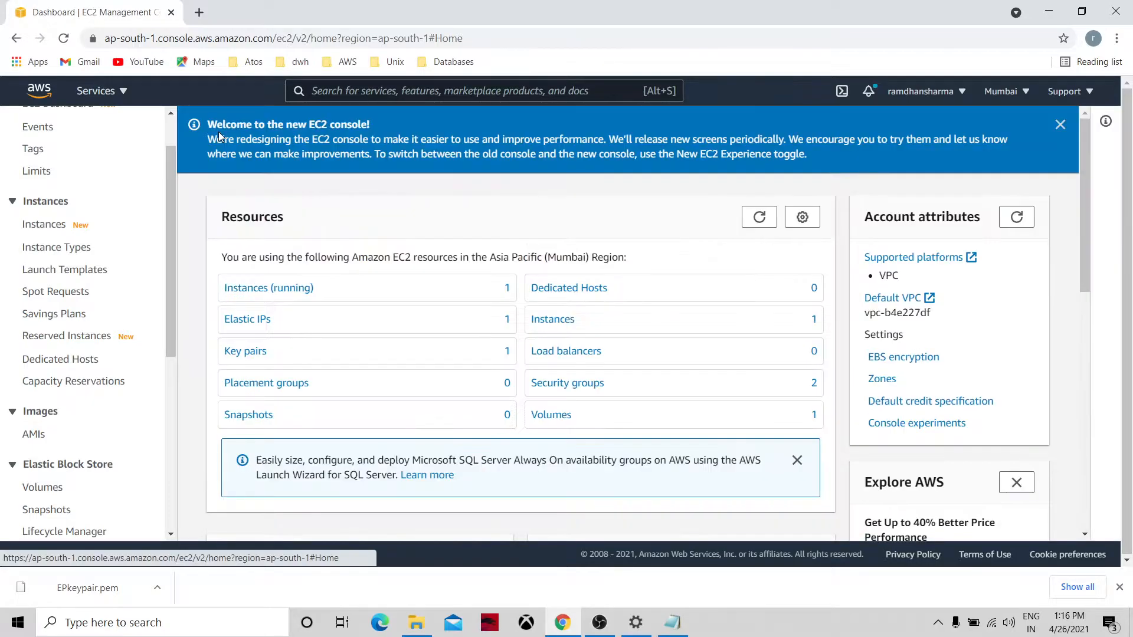
{"action": "left_click", "coordinate": [271, 289]}
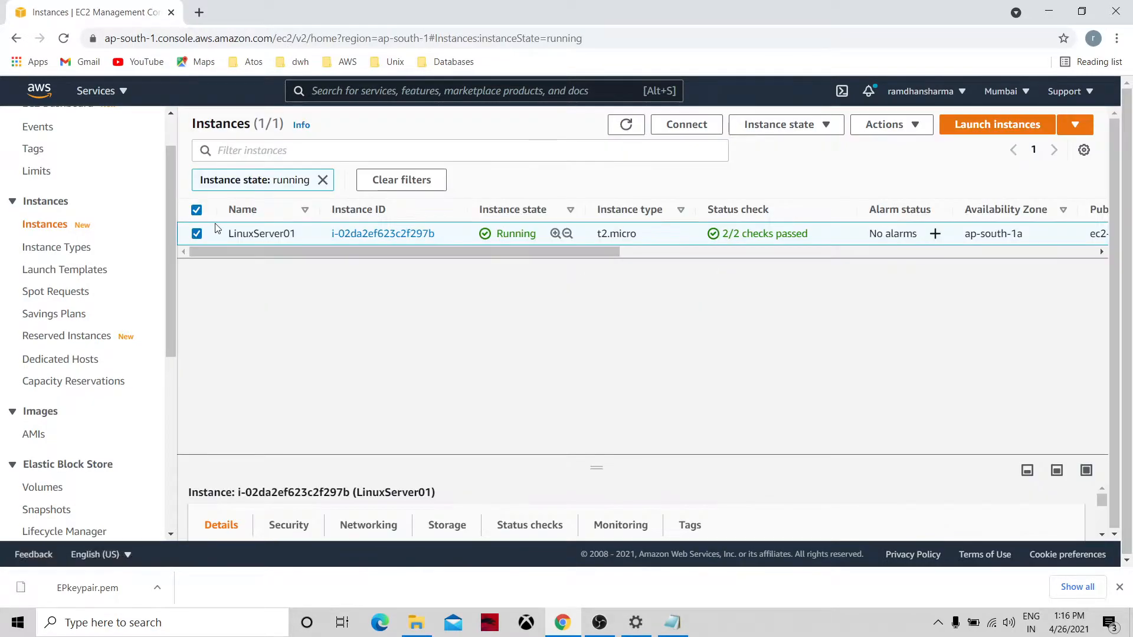
{"action": "left_click", "coordinate": [791, 131]}
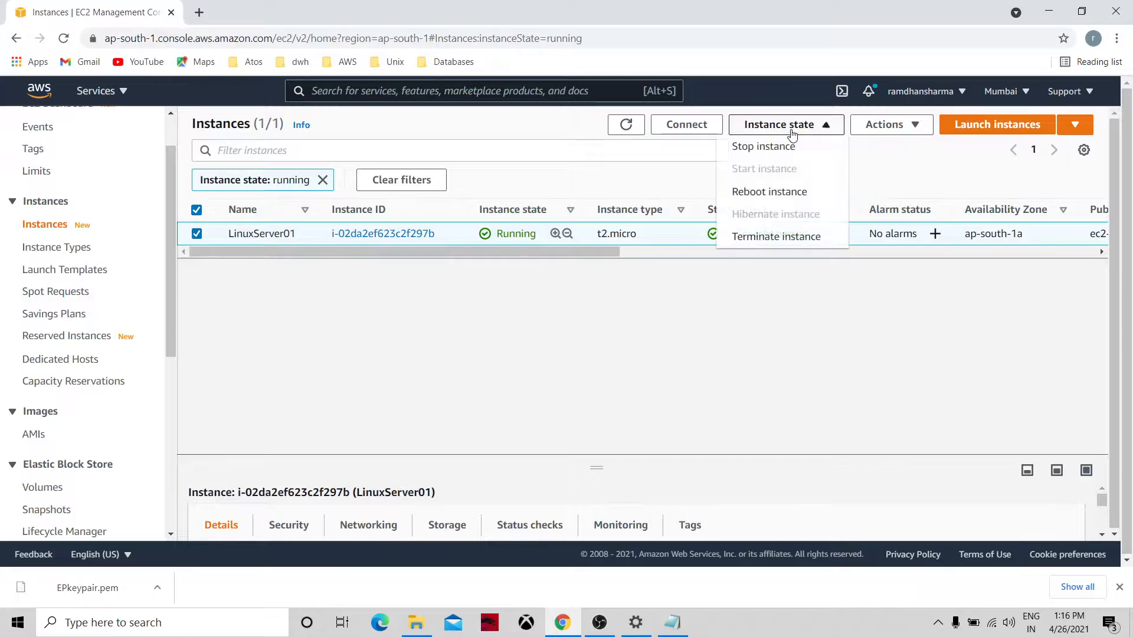
{"action": "left_click", "coordinate": [772, 148]}
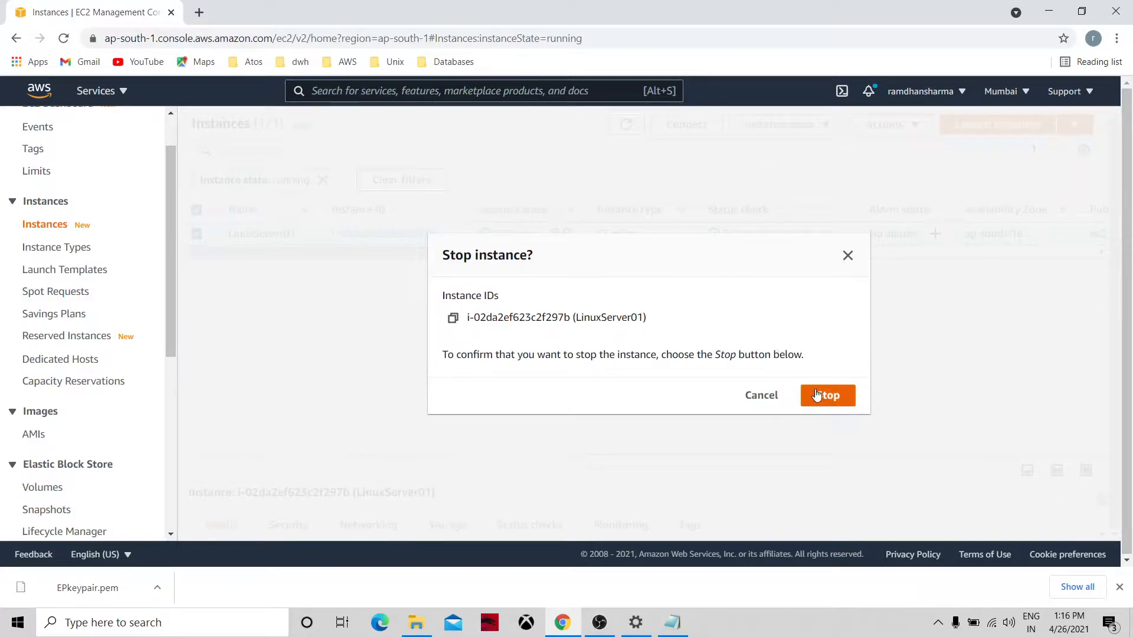
{"action": "left_click", "coordinate": [823, 396]}
Show all instances and refresh repeatedly to track LinuxServer01's stopping state.
{"action": "left_click", "coordinate": [630, 164]}
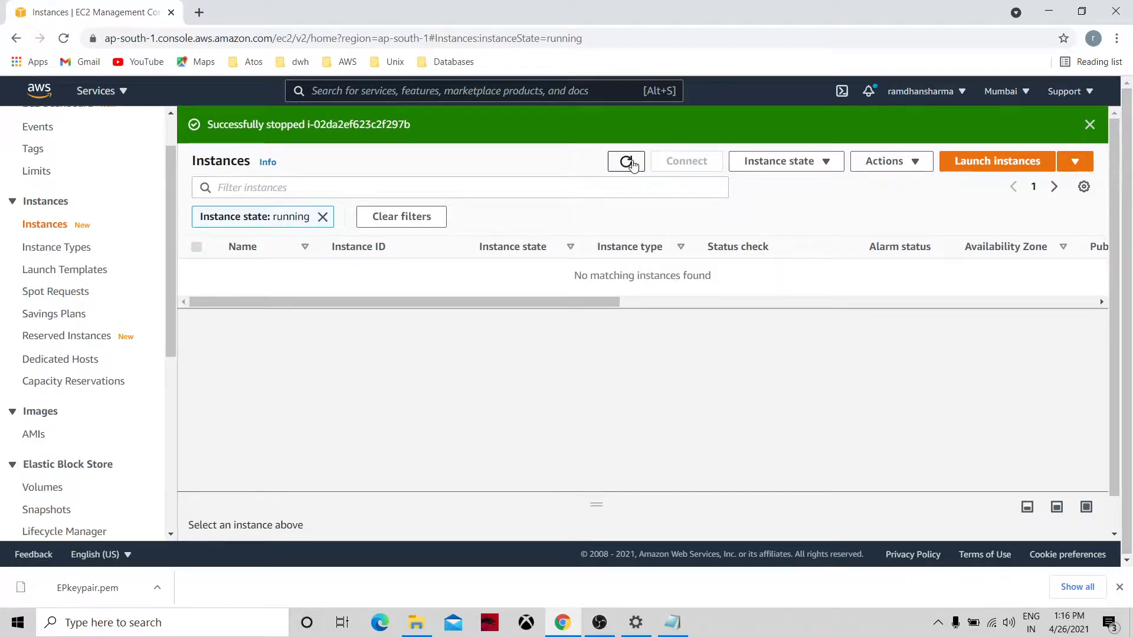
{"action": "left_click", "coordinate": [64, 229]}
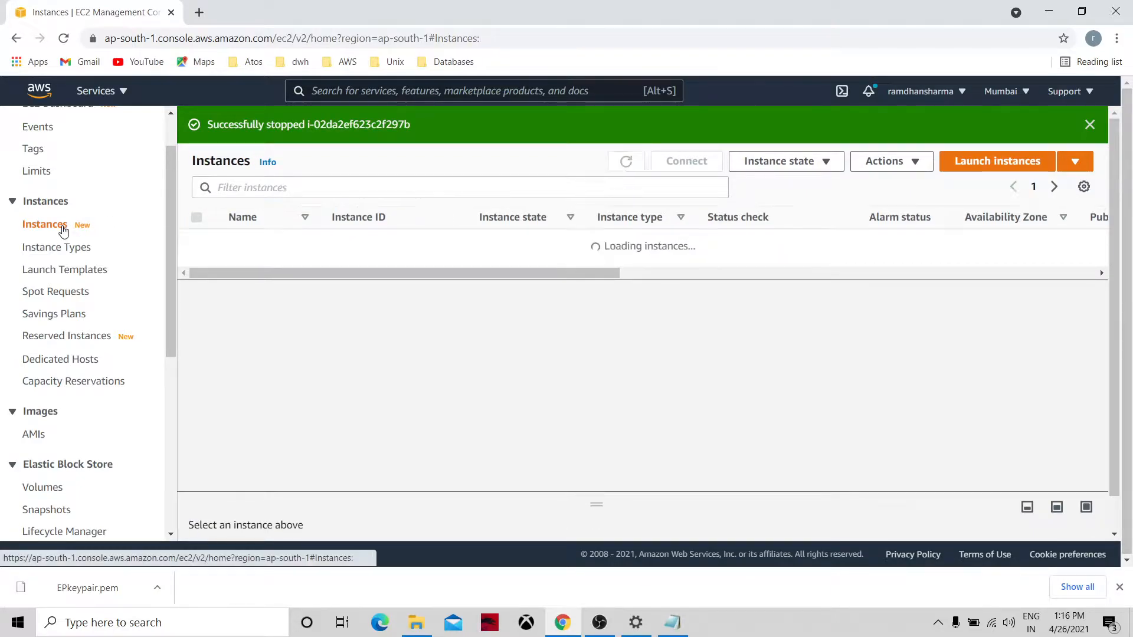
{"action": "left_click", "coordinate": [627, 162]}
{"action": "left_click", "coordinate": [626, 162]}
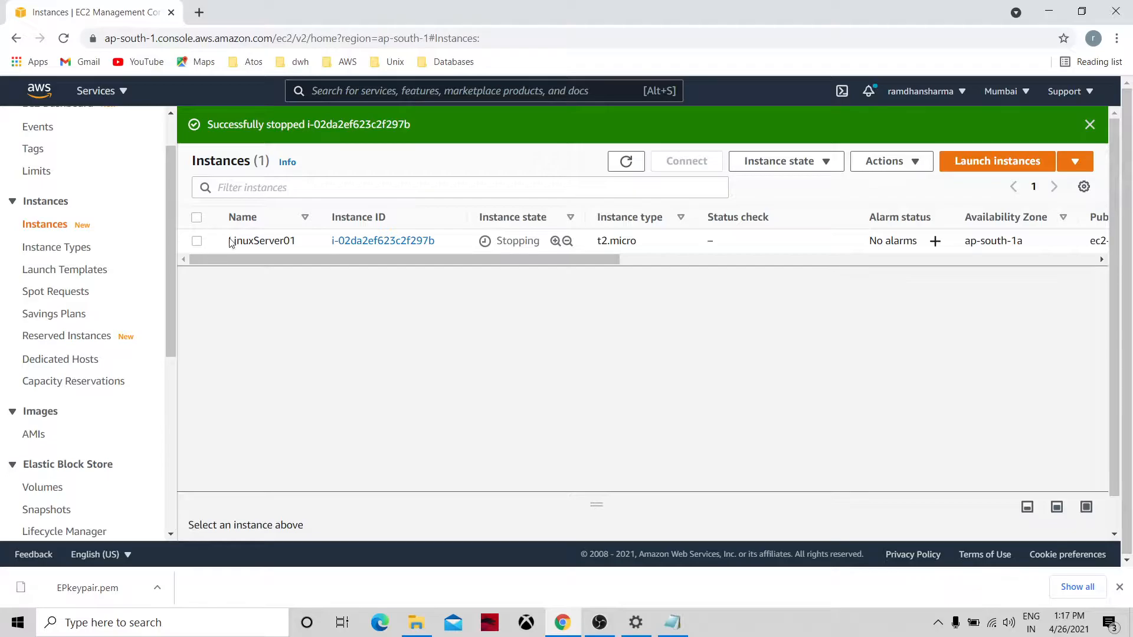
{"action": "left_click", "coordinate": [626, 161]}
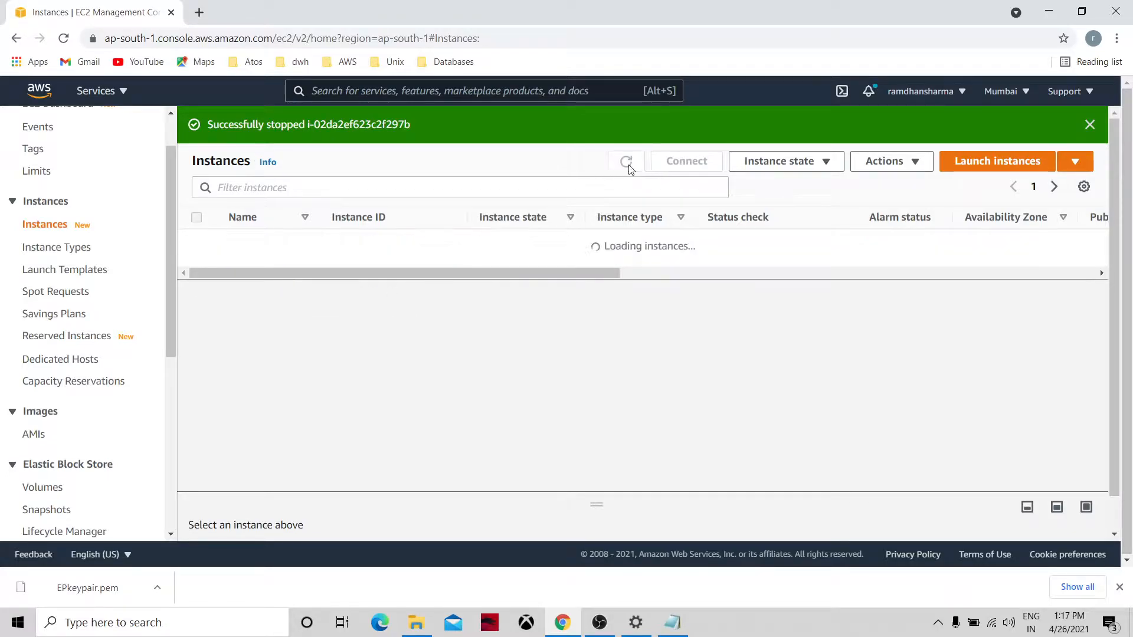
Refresh LinuxServer01's summary to see it Stopping, then go back to the EC2 Dashboard.
{"action": "left_click", "coordinate": [634, 167]}
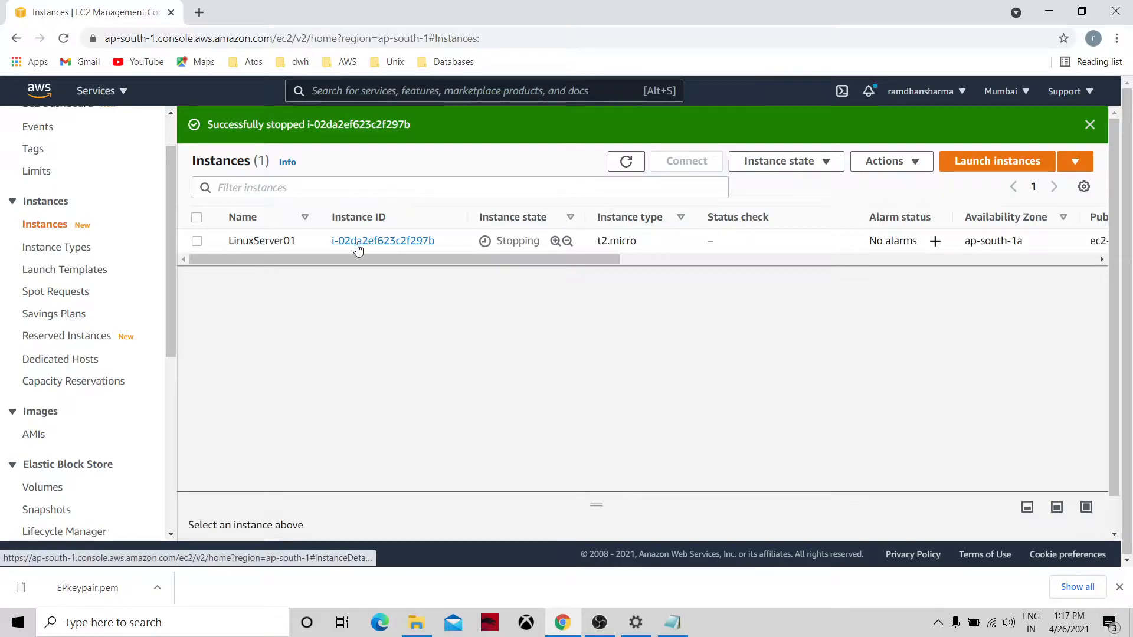
{"action": "left_click", "coordinate": [358, 244]}
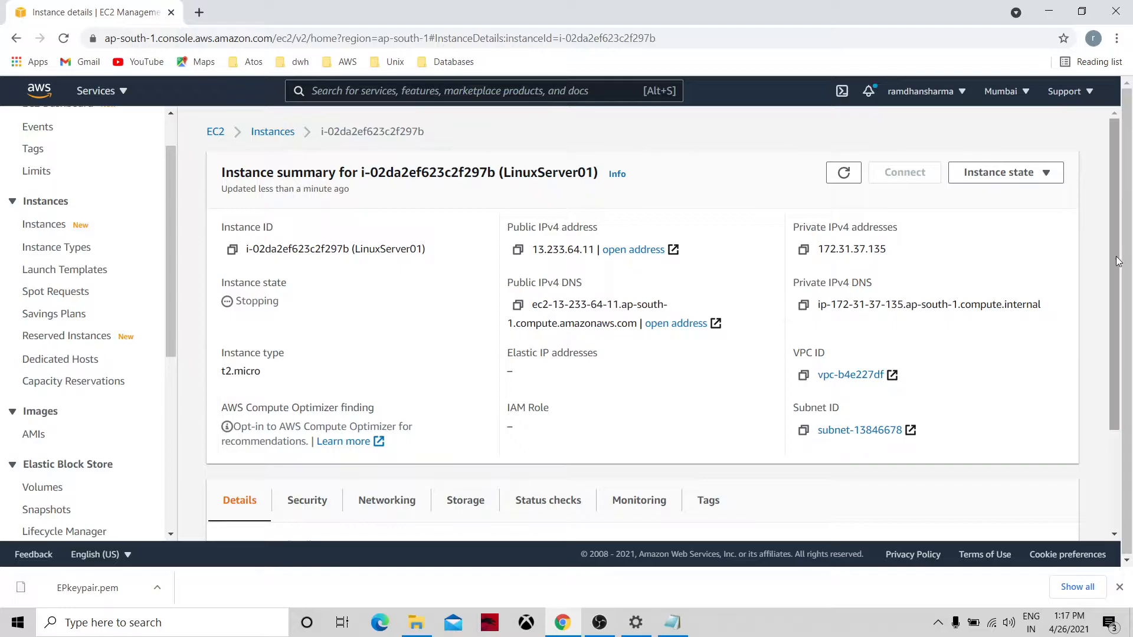
{"action": "left_click_drag", "start_coordinate": [1116, 266], "coordinate": [1132, 176]}
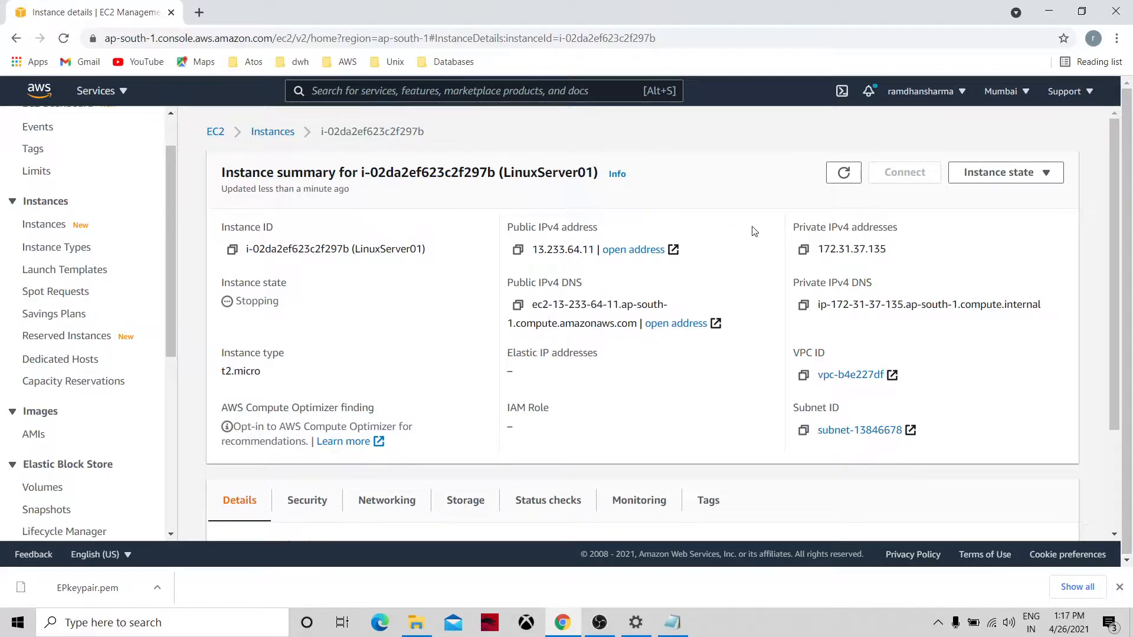
{"action": "left_click", "coordinate": [844, 172]}
{"action": "left_click", "coordinate": [214, 131]}
{"action": "scroll", "coordinate": [169, 365], "scroll_direction": "down", "scroll_amount": 5}
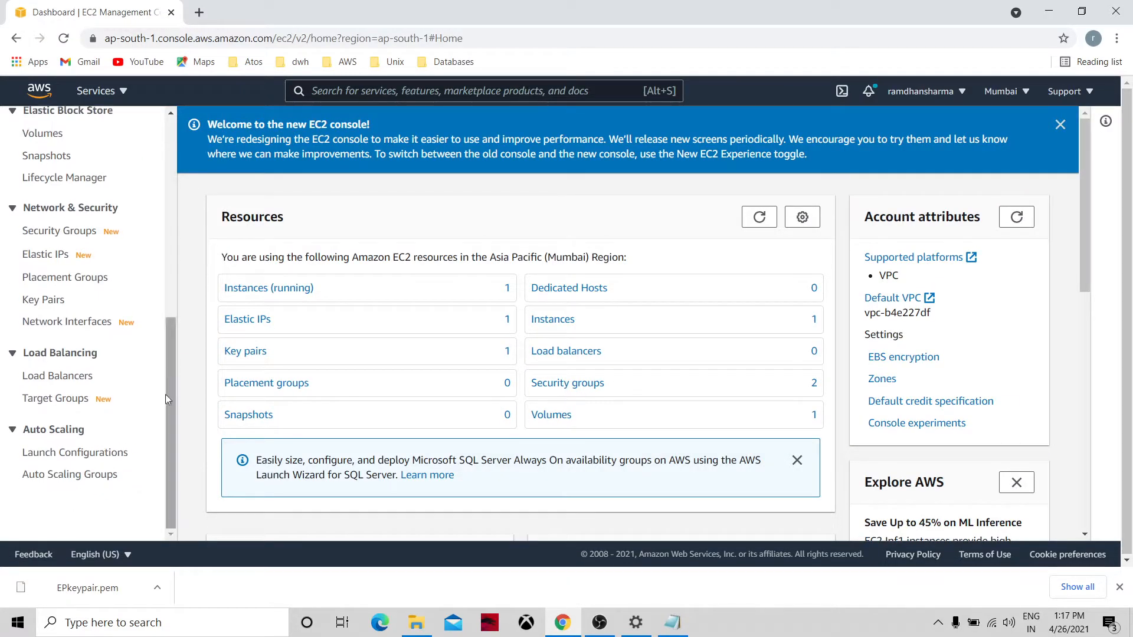
Reach the Amazon EC2 Auto Scaling groups page through the EC2 sidebar.
{"action": "left_click", "coordinate": [97, 477]}
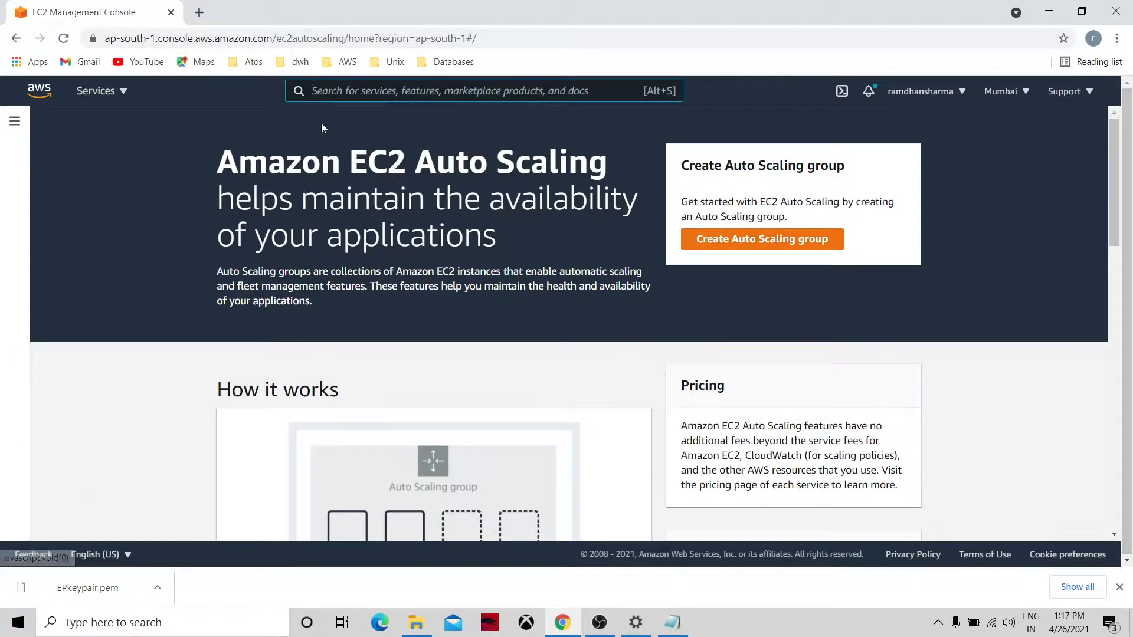
{"action": "left_click", "coordinate": [101, 90]}
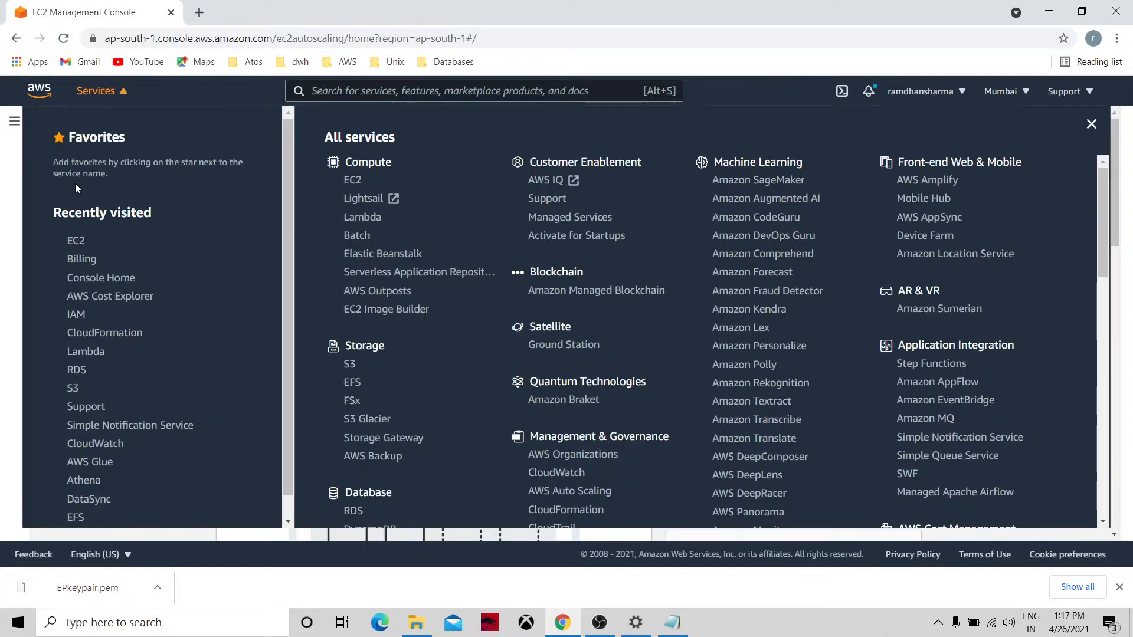
{"action": "left_click", "coordinate": [76, 241]}
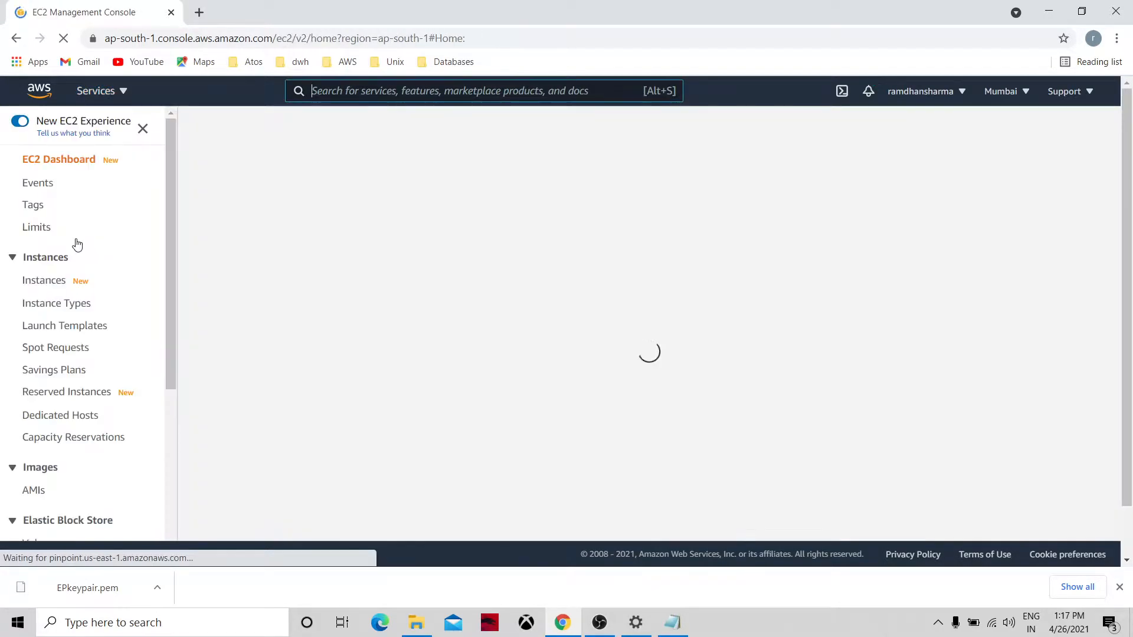
{"action": "scroll", "coordinate": [164, 448], "scroll_direction": "down", "scroll_amount": 6}
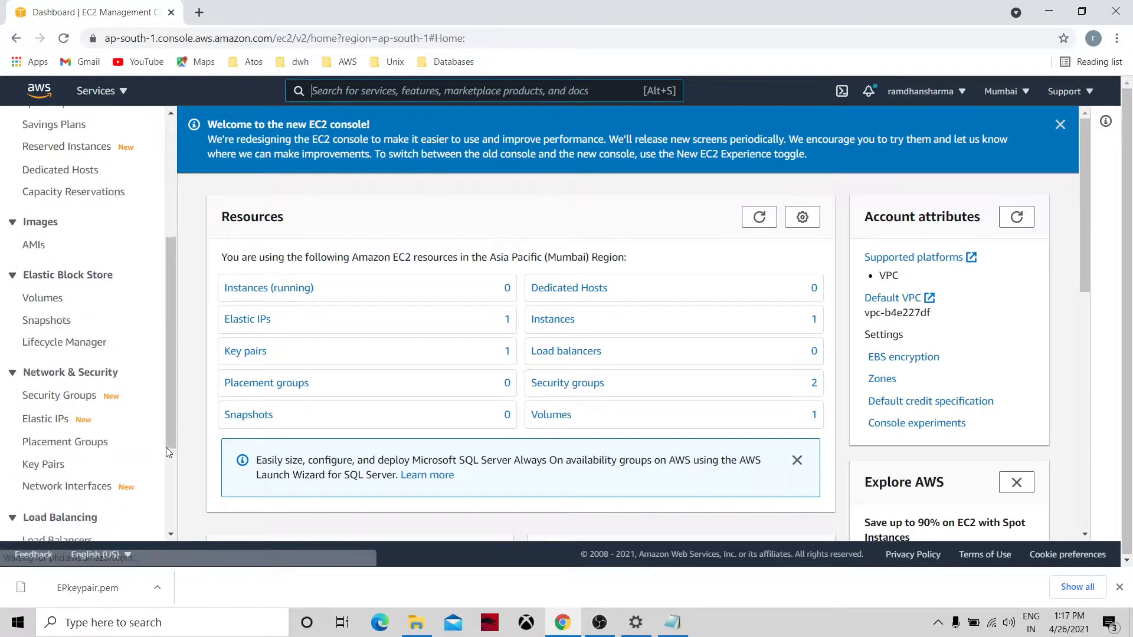
{"action": "left_click", "coordinate": [93, 507]}
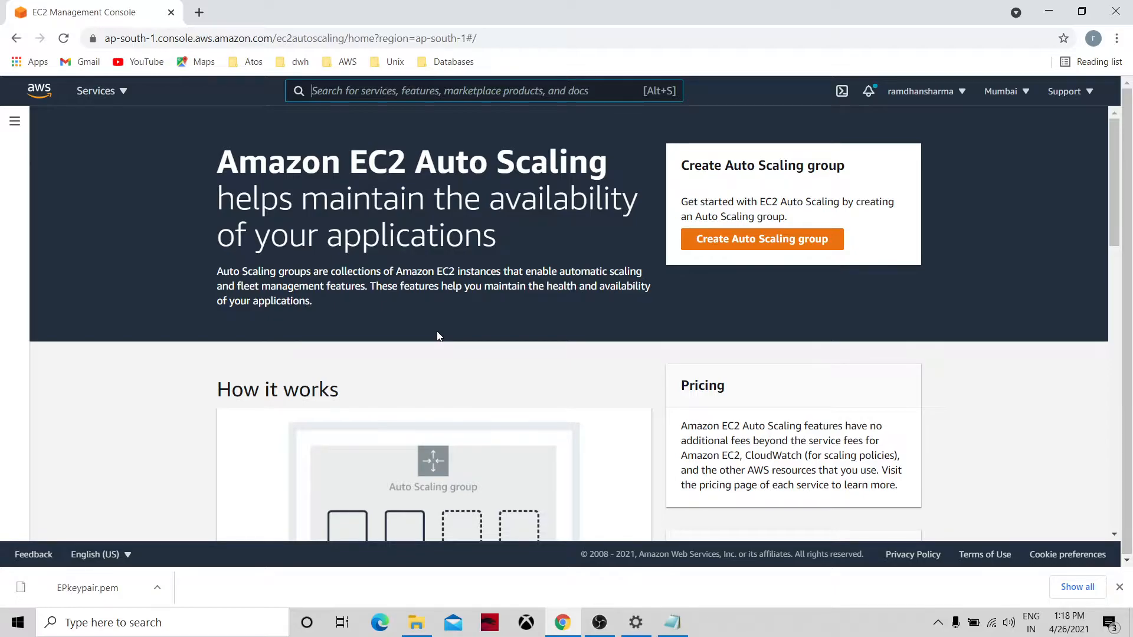
Show the full EC2 instance list with the running-only filter cleared.
{"action": "left_click", "coordinate": [107, 94]}
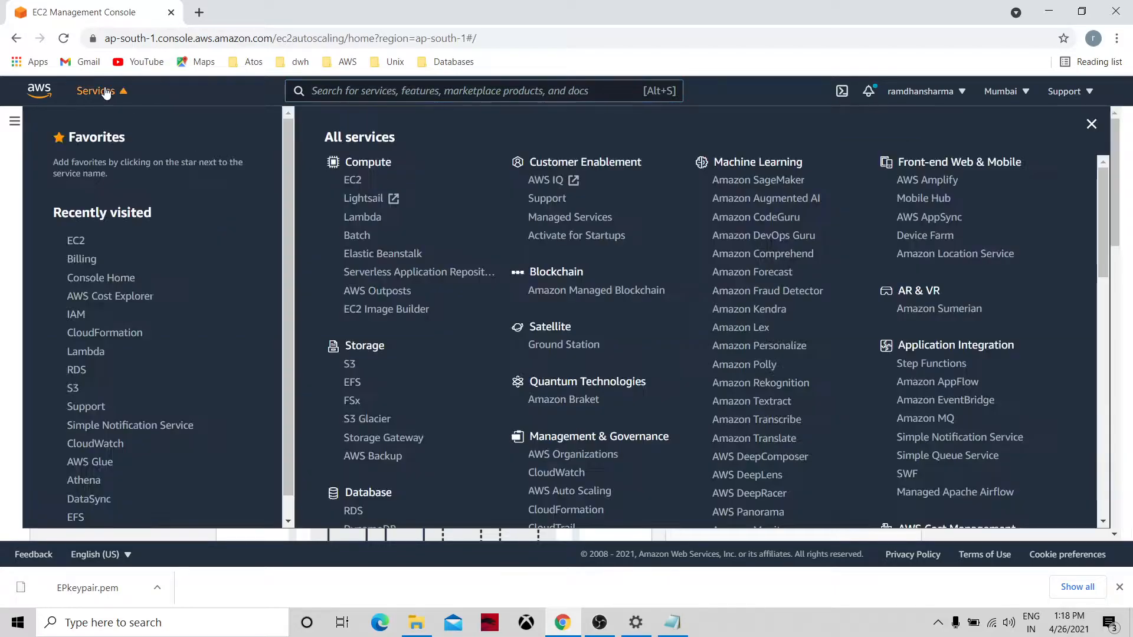
{"action": "left_click", "coordinate": [74, 242]}
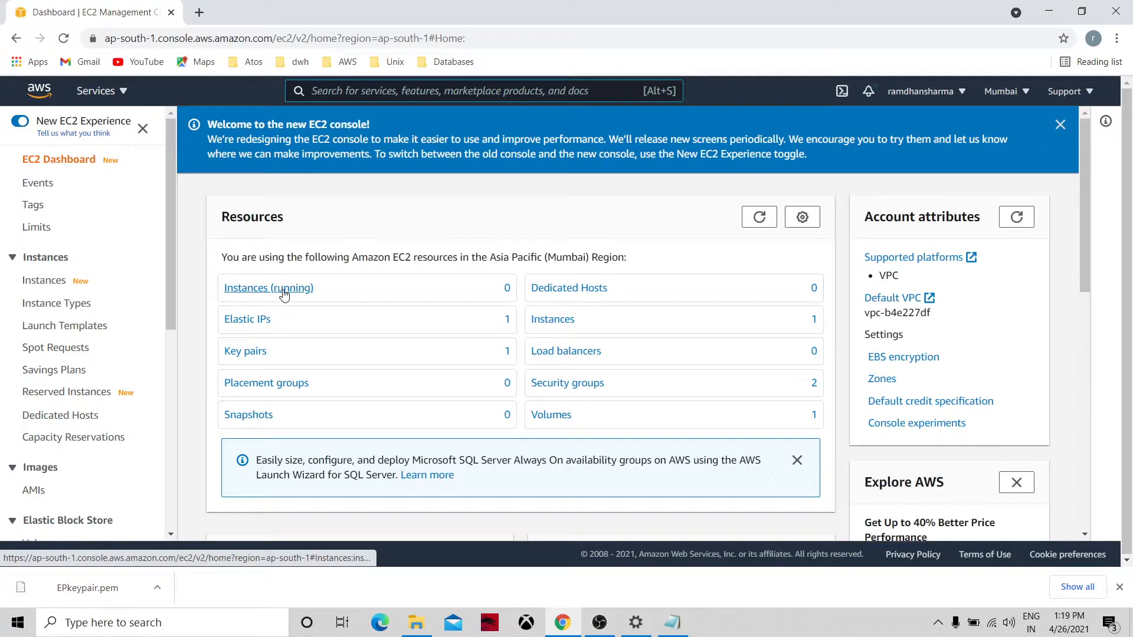
{"action": "left_click", "coordinate": [285, 294]}
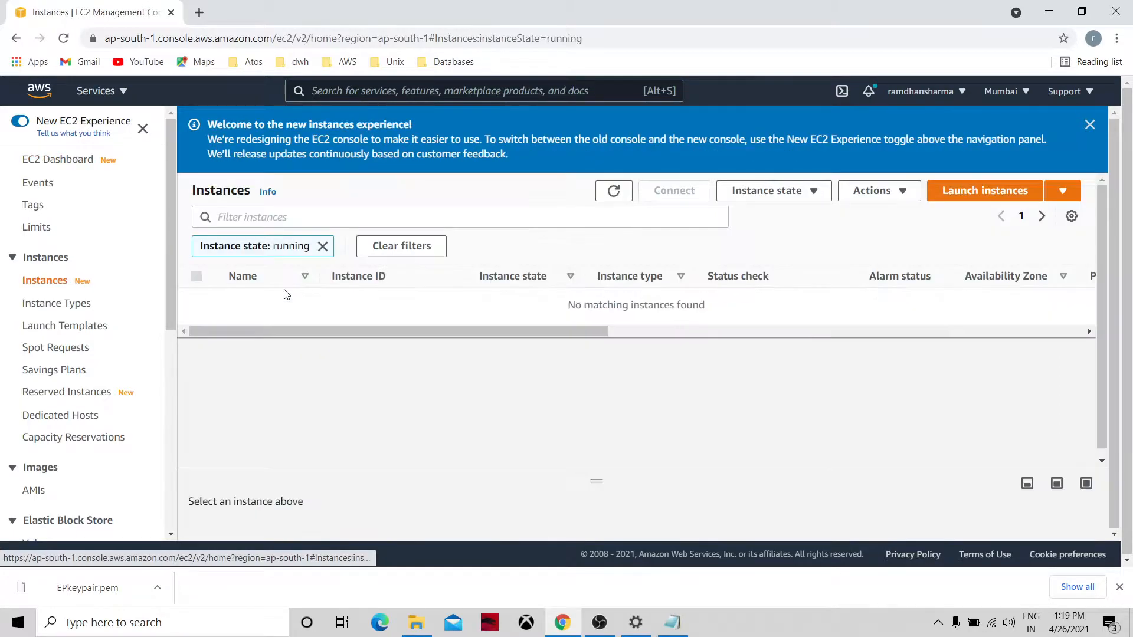
{"action": "left_click", "coordinate": [614, 192]}
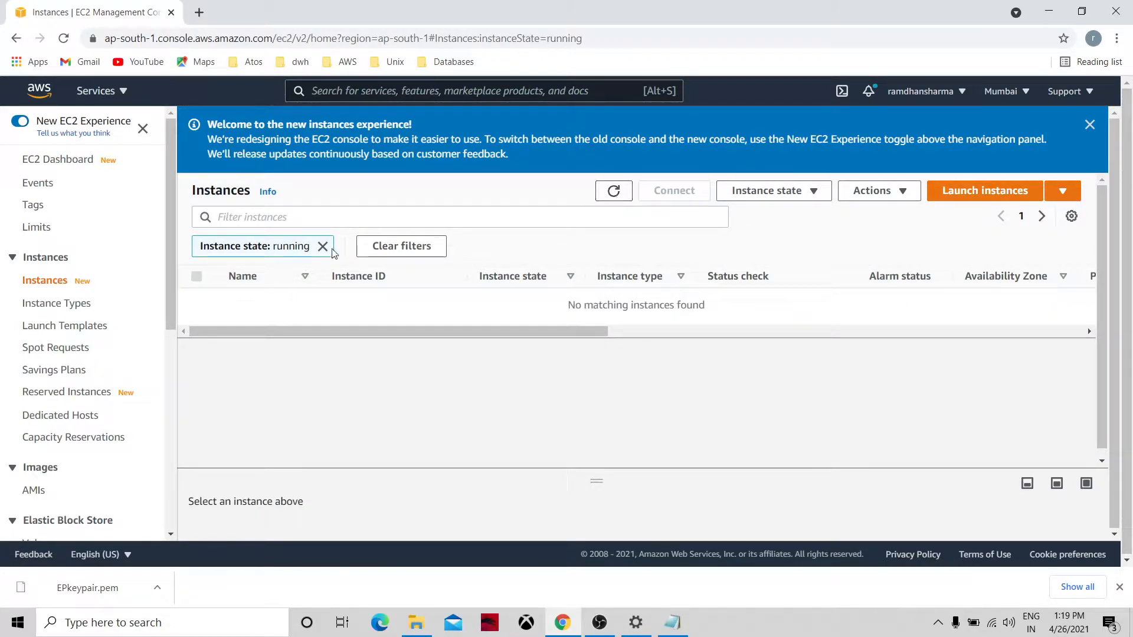
{"action": "left_click", "coordinate": [54, 287]}
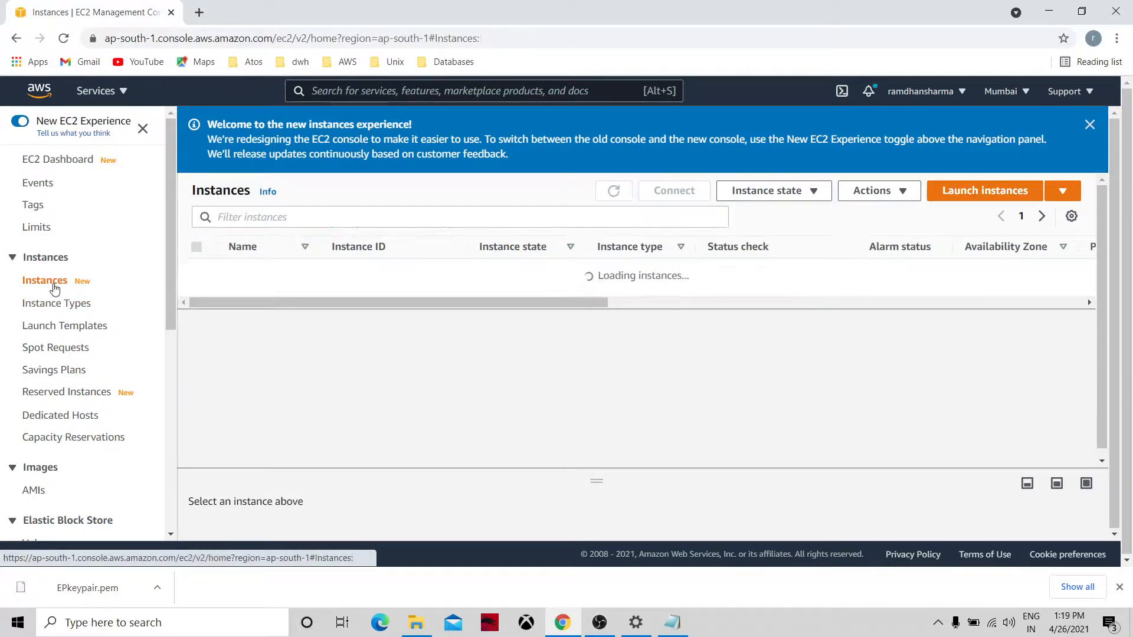
{"action": "left_click", "coordinate": [613, 193]}
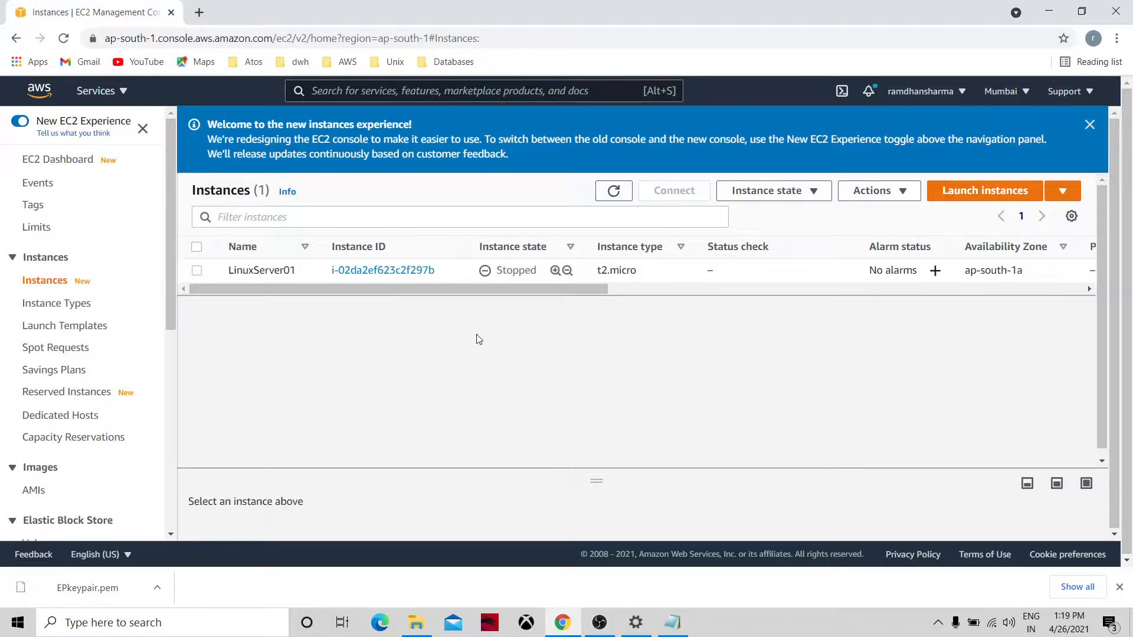
Start the stopped LinuxServer01 instance, confirm it shows Pending, then go to Launch Templates.
{"action": "left_click", "coordinate": [197, 271]}
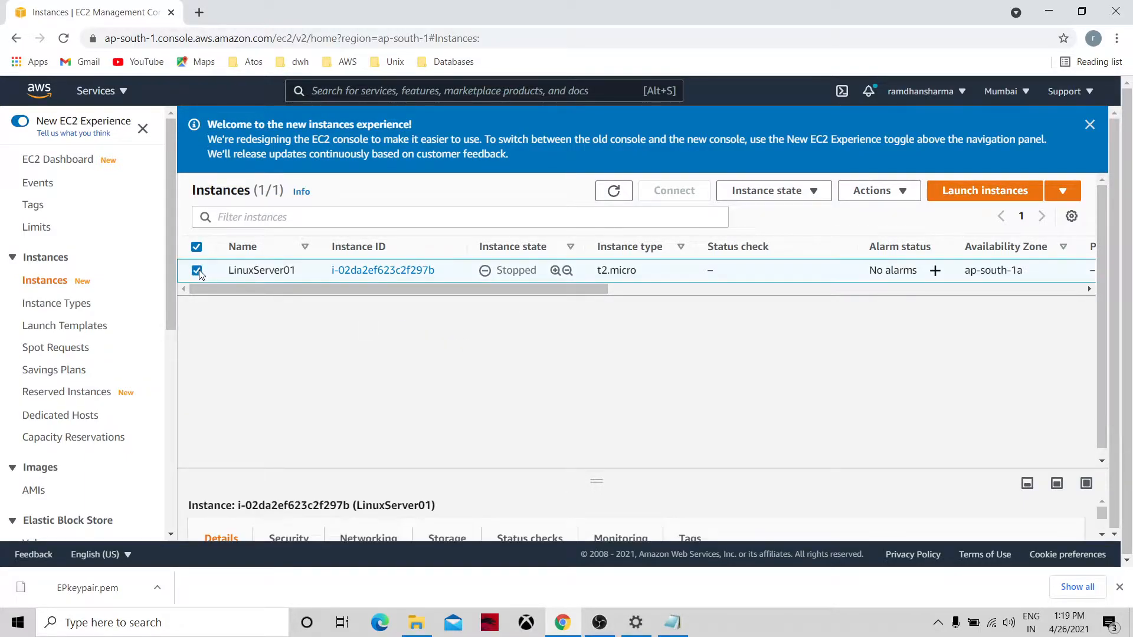
{"action": "left_click", "coordinate": [758, 195]}
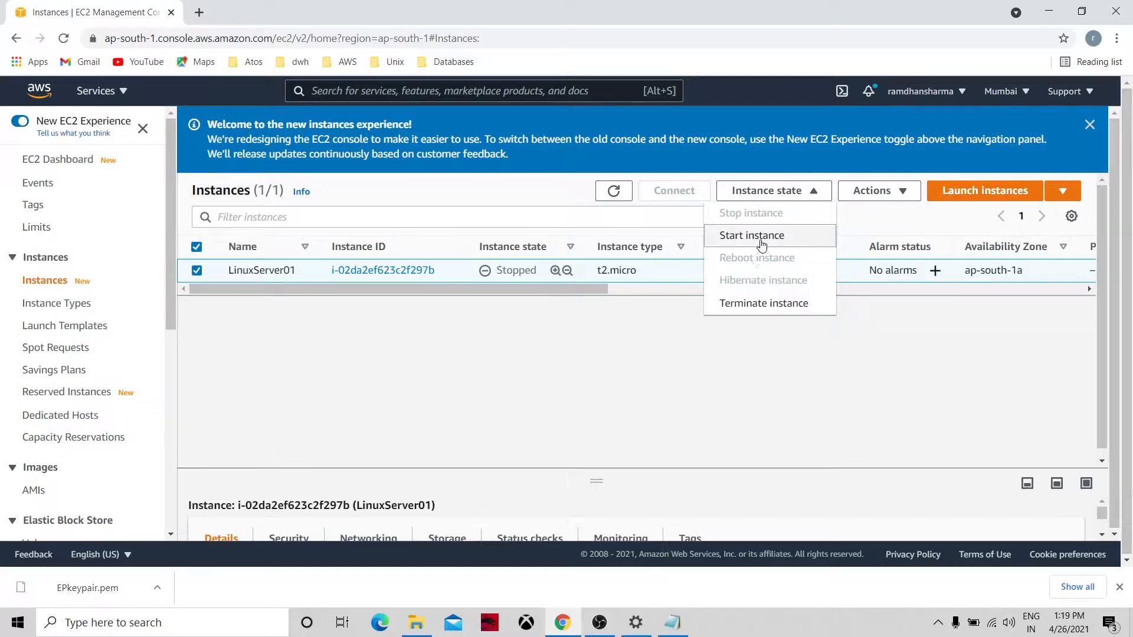
{"action": "left_click", "coordinate": [762, 243]}
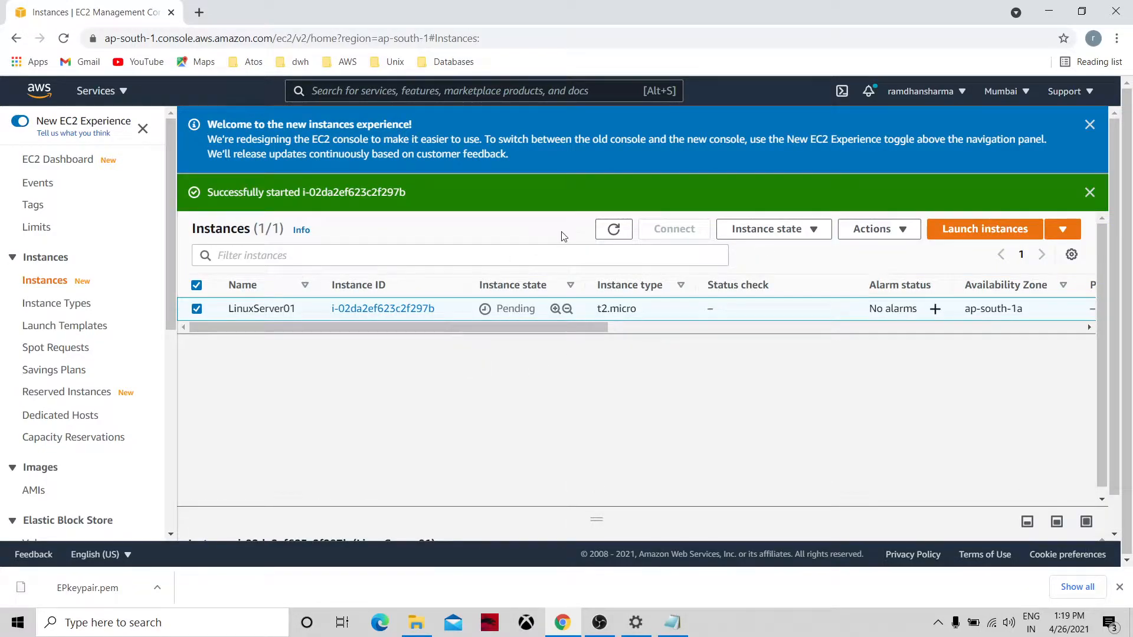
{"action": "left_click", "coordinate": [611, 234]}
{"action": "left_click", "coordinate": [613, 232]}
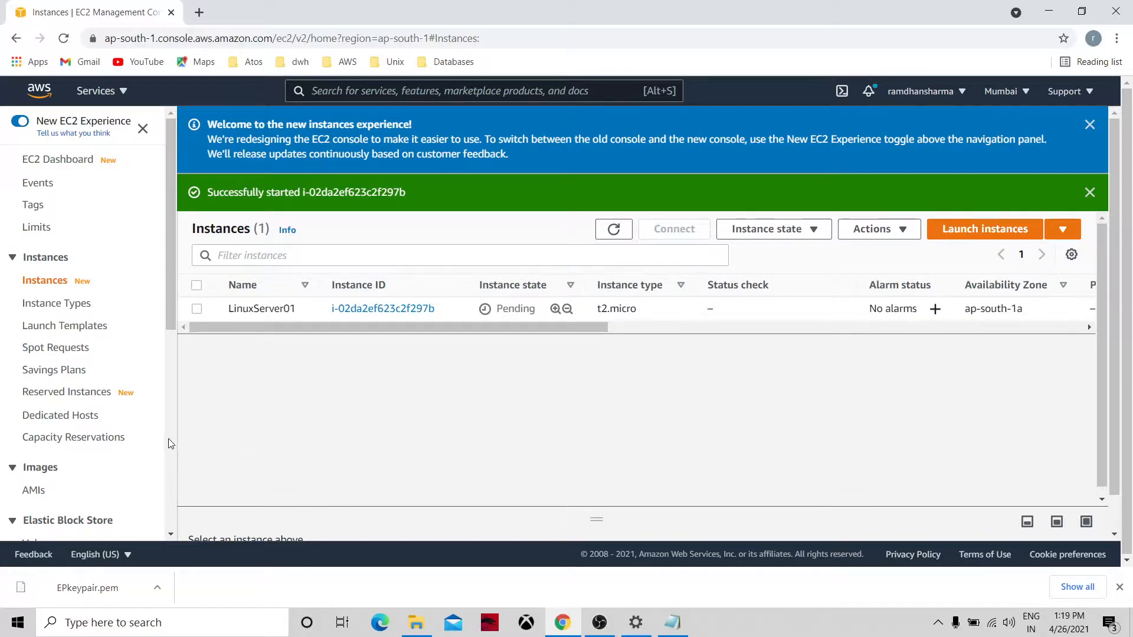
{"action": "left_click", "coordinate": [72, 326]}
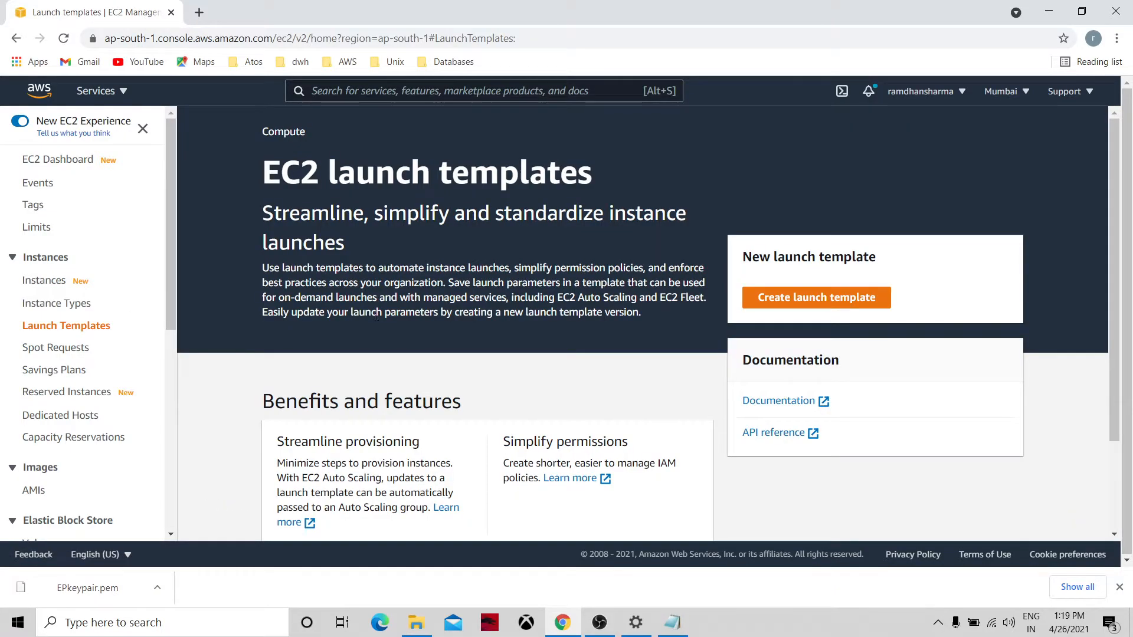
Begin a new launch template named 'AutoScaleTemplate' with version description '1'.
{"action": "left_click", "coordinate": [792, 297]}
{"action": "left_click", "coordinate": [340, 317]}
{"action": "type", "text": "A"}
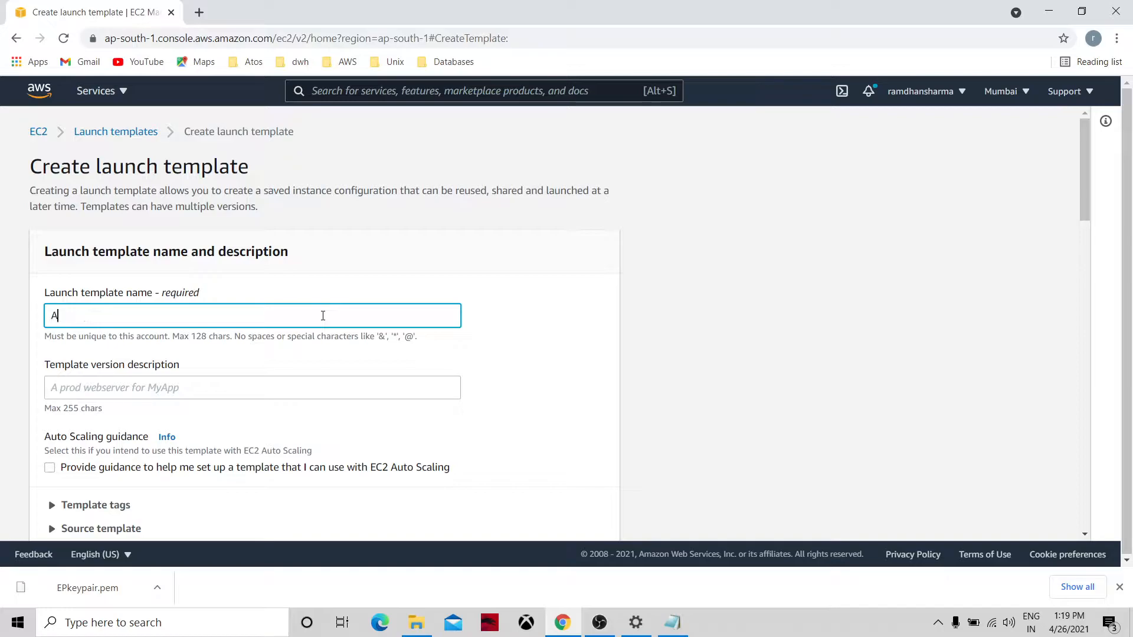
{"action": "type", "text": "utoScaleTemplate"}
{"action": "left_click", "coordinate": [216, 387]}
{"action": "type", "text": "1"}
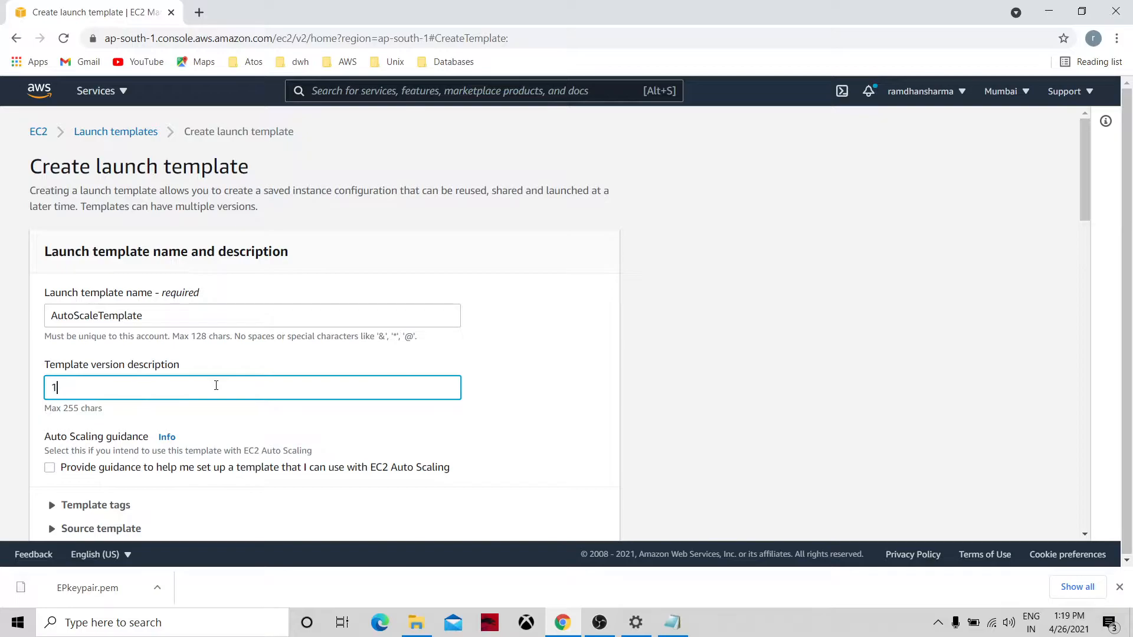
Choose the 64-bit x86 Amazon Linux 2 AMI and the t2.xlarge instance type.
{"action": "left_click", "coordinate": [1084, 511]}
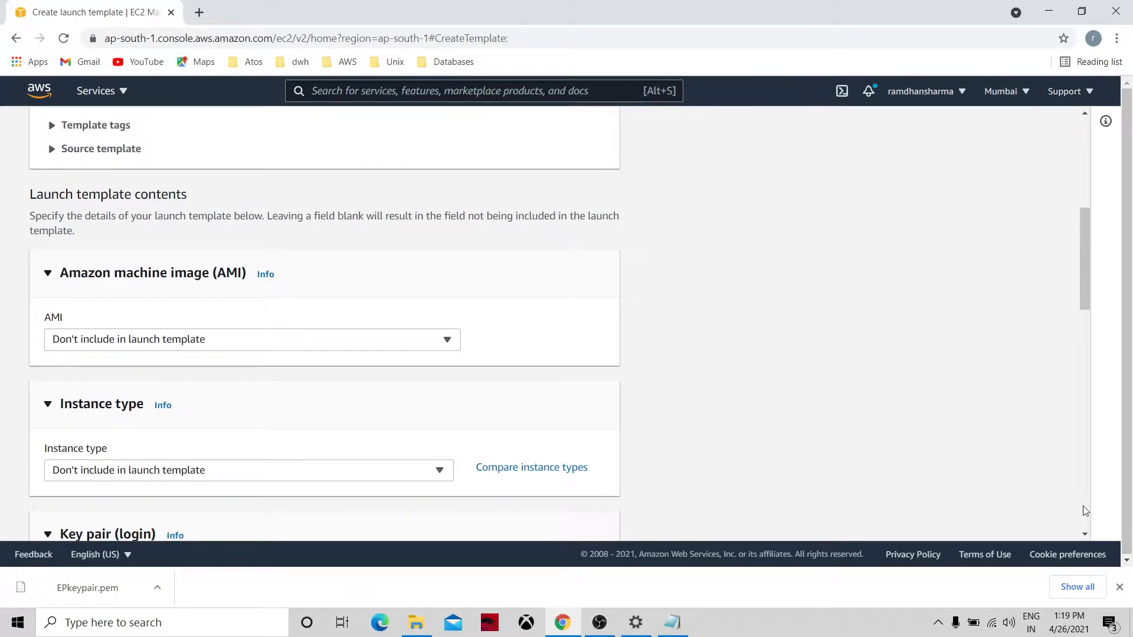
{"action": "left_click", "coordinate": [378, 349]}
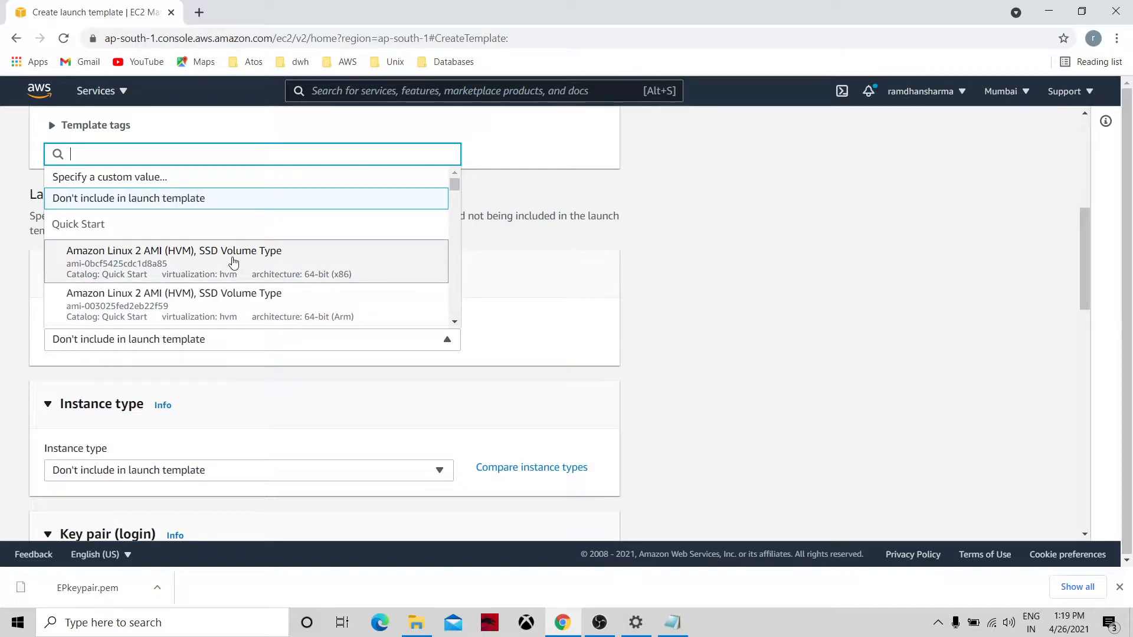
{"action": "left_click", "coordinate": [233, 260]}
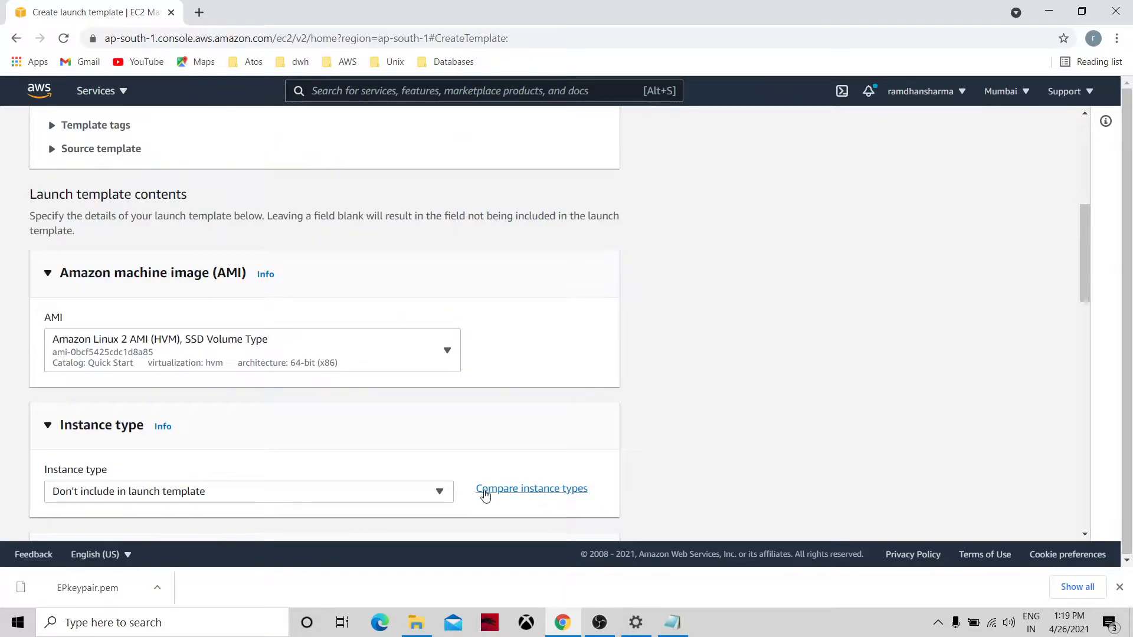
{"action": "left_click", "coordinate": [439, 492]}
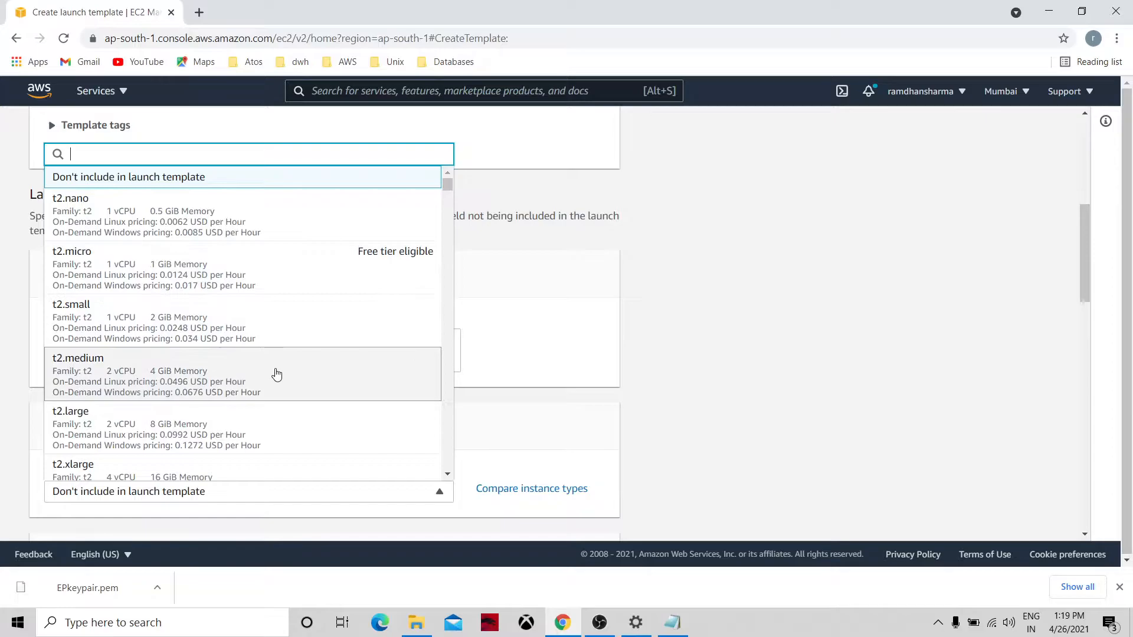
{"action": "left_click", "coordinate": [225, 474]}
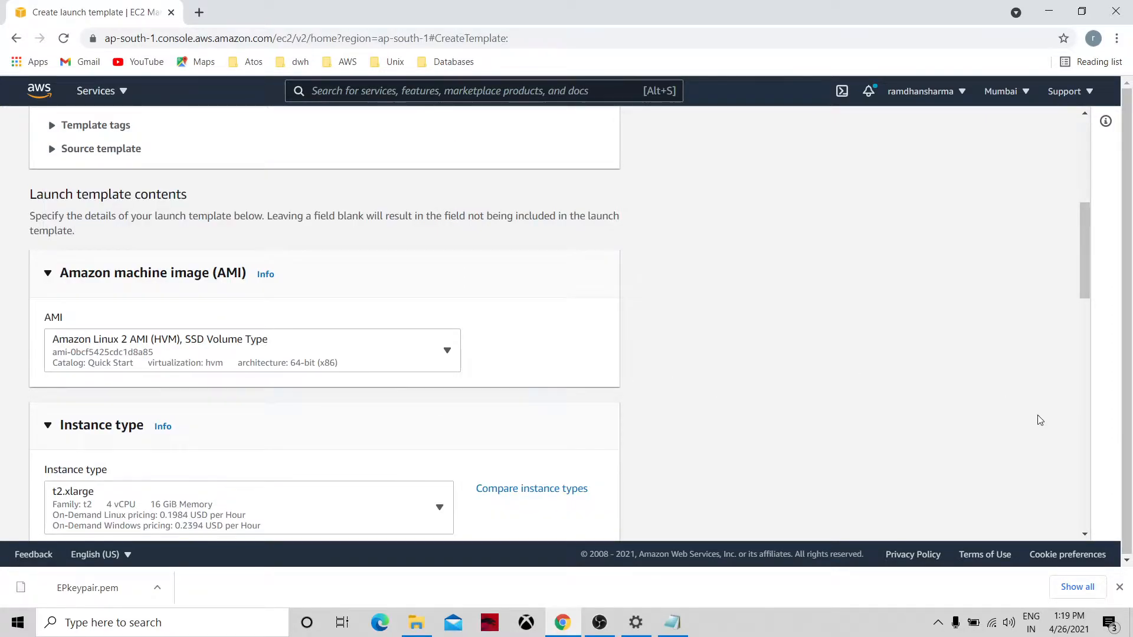
{"action": "scroll", "coordinate": [1088, 535], "scroll_direction": "down", "scroll_amount": 4}
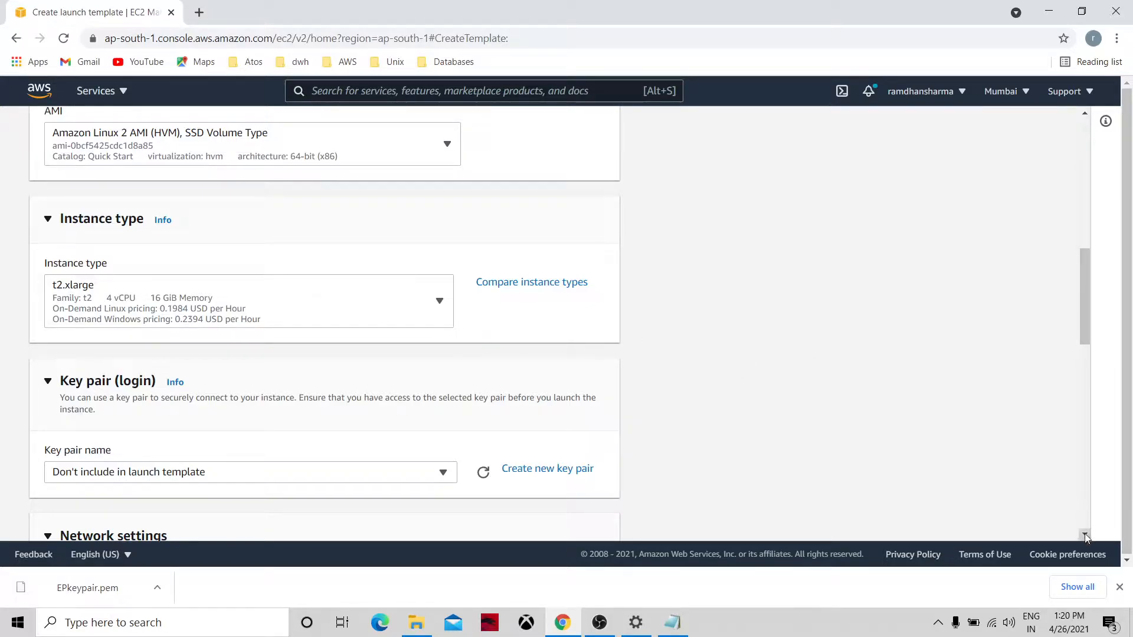
{"action": "scroll", "coordinate": [1086, 536], "scroll_direction": "down", "scroll_amount": 1}
{"action": "scroll", "coordinate": [1085, 535], "scroll_direction": "down", "scroll_amount": 3}
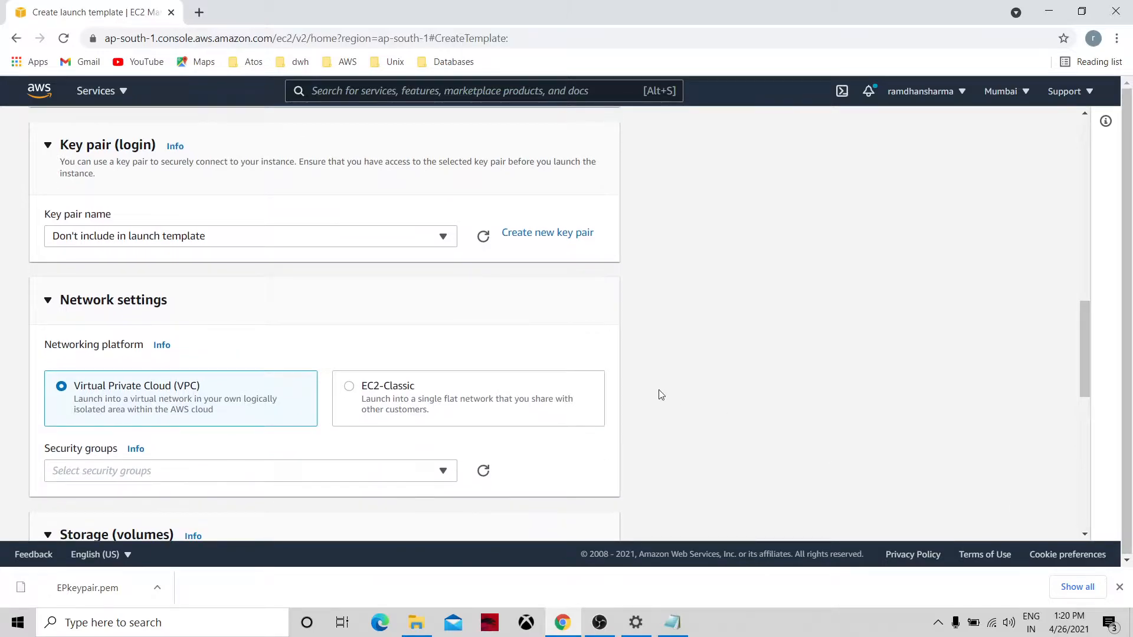
{"action": "left_click", "coordinate": [450, 241]}
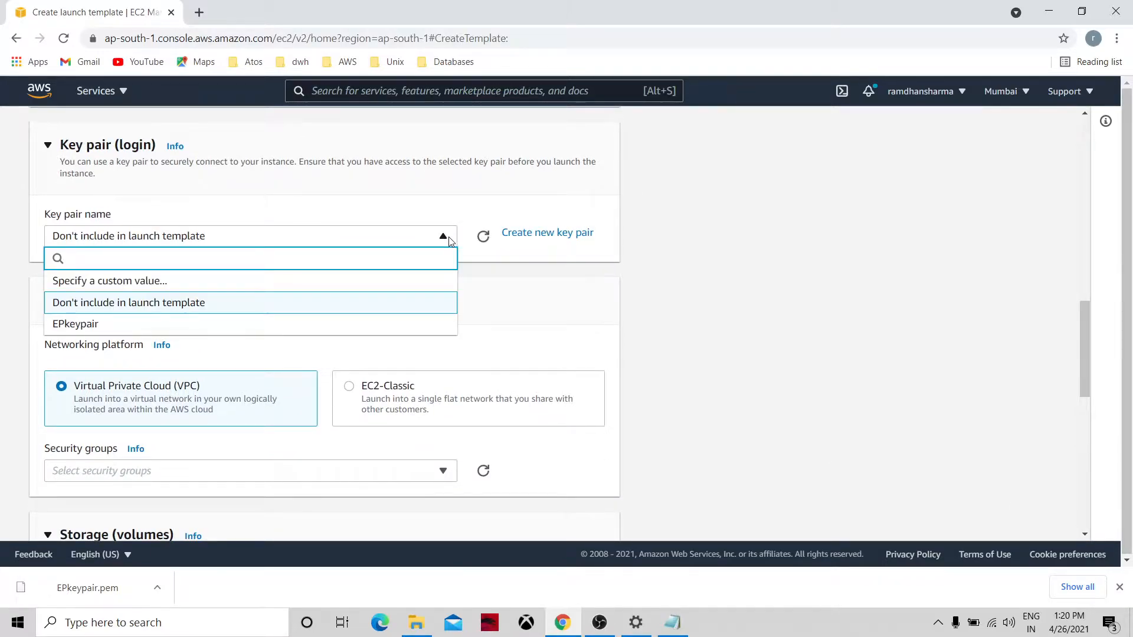
Set the template's key pair to 'Don't include in launch template'.
{"action": "left_click", "coordinate": [358, 324]}
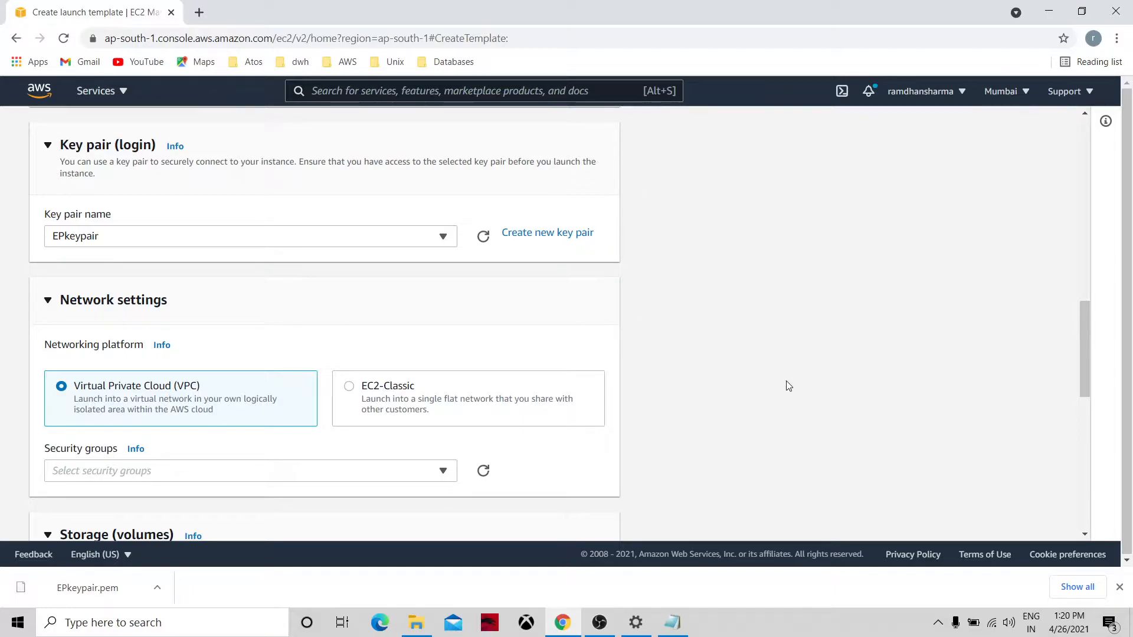
{"action": "scroll", "coordinate": [1085, 534], "scroll_direction": "down", "scroll_amount": 2}
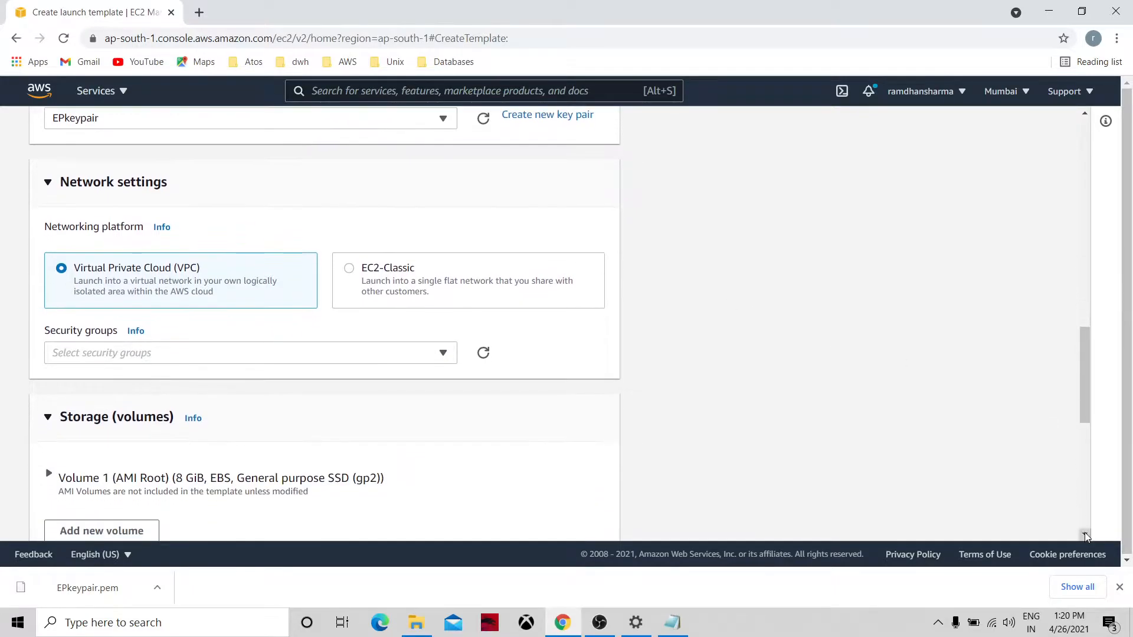
{"action": "left_click", "coordinate": [446, 119]}
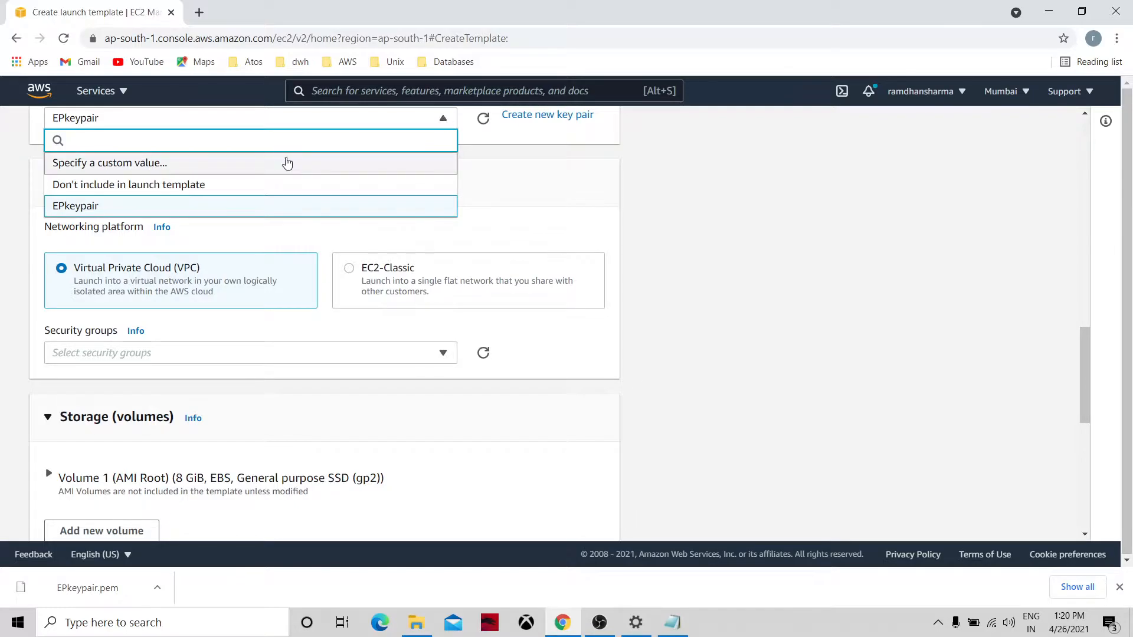
{"action": "left_click", "coordinate": [264, 169]}
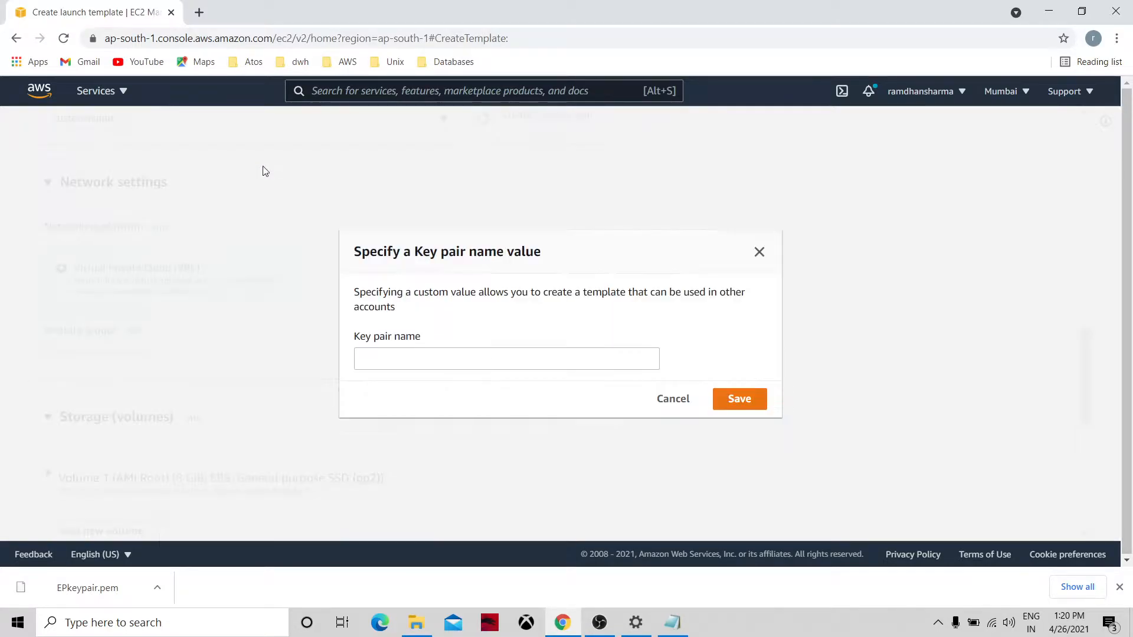
{"action": "left_click", "coordinate": [670, 398]}
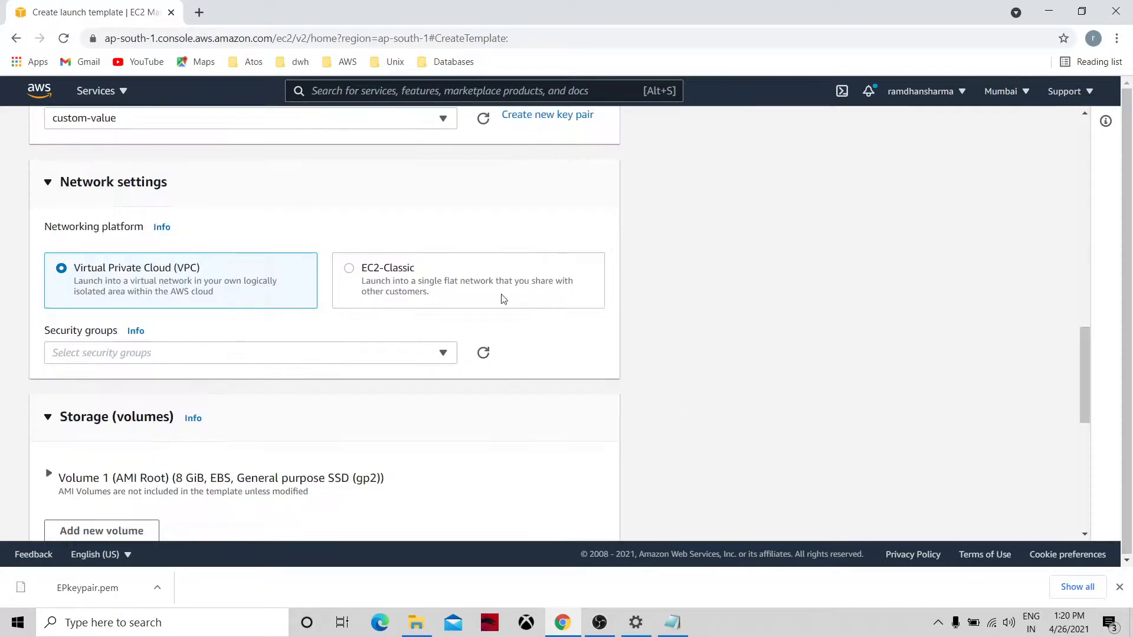
{"action": "left_click", "coordinate": [444, 119]}
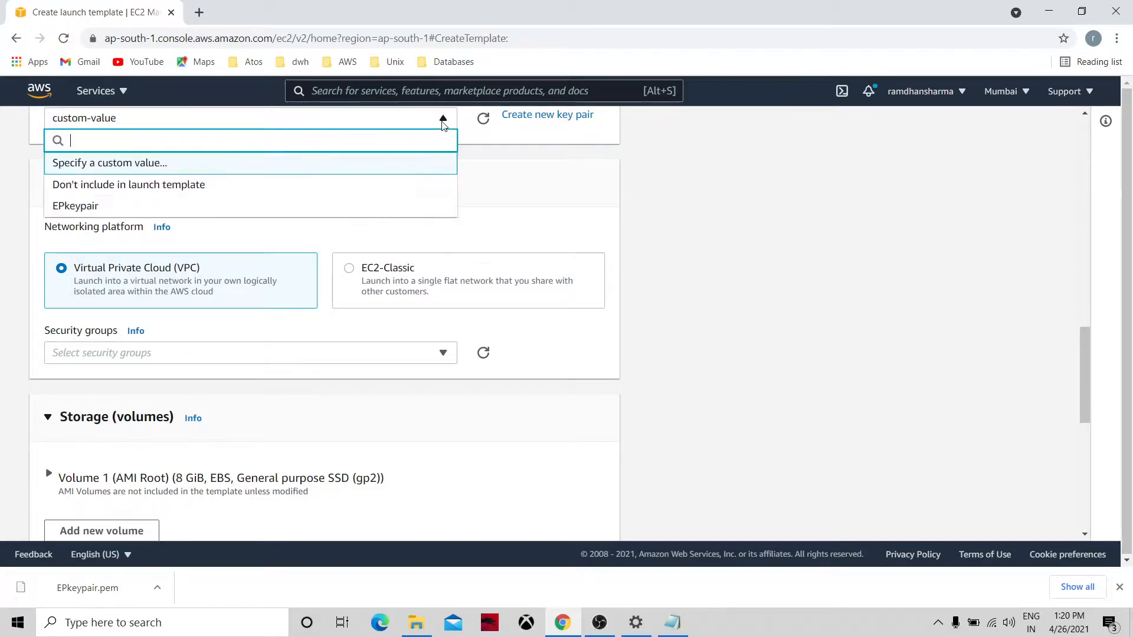
{"action": "left_click", "coordinate": [279, 189]}
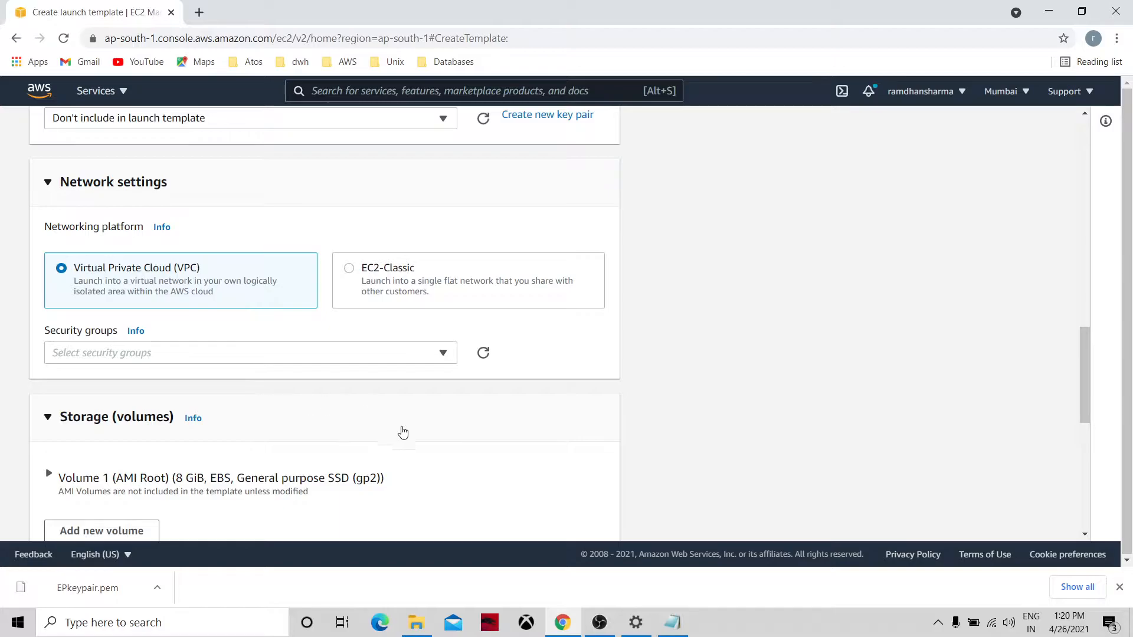
Attach the default security group, create the template, and check it in the templates list.
{"action": "left_click", "coordinate": [444, 353]}
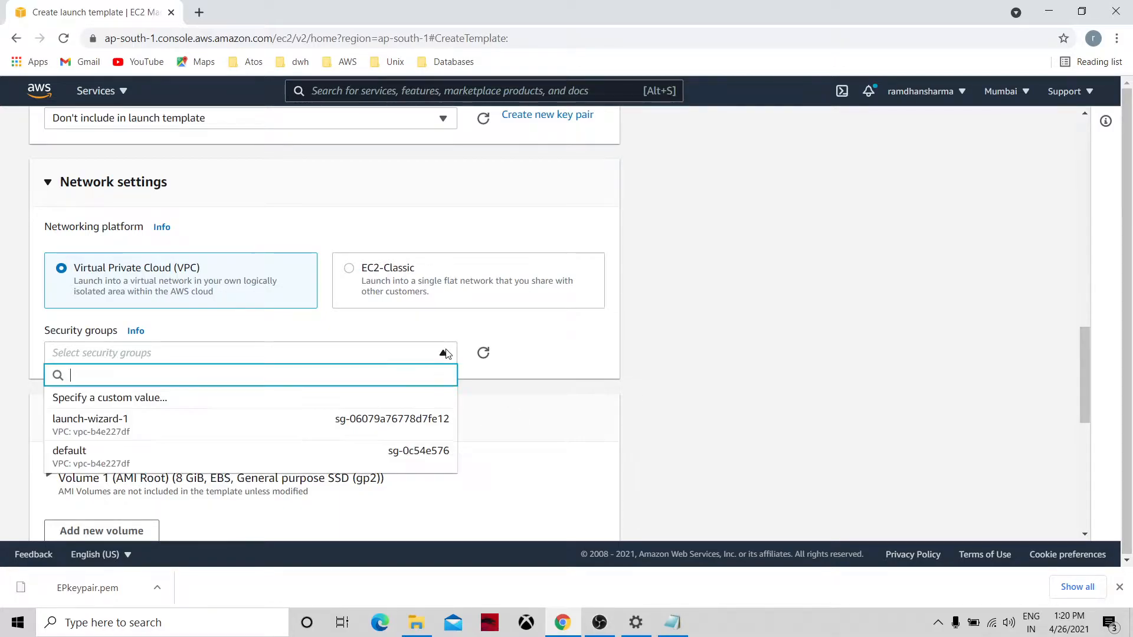
{"action": "left_click", "coordinate": [313, 458]}
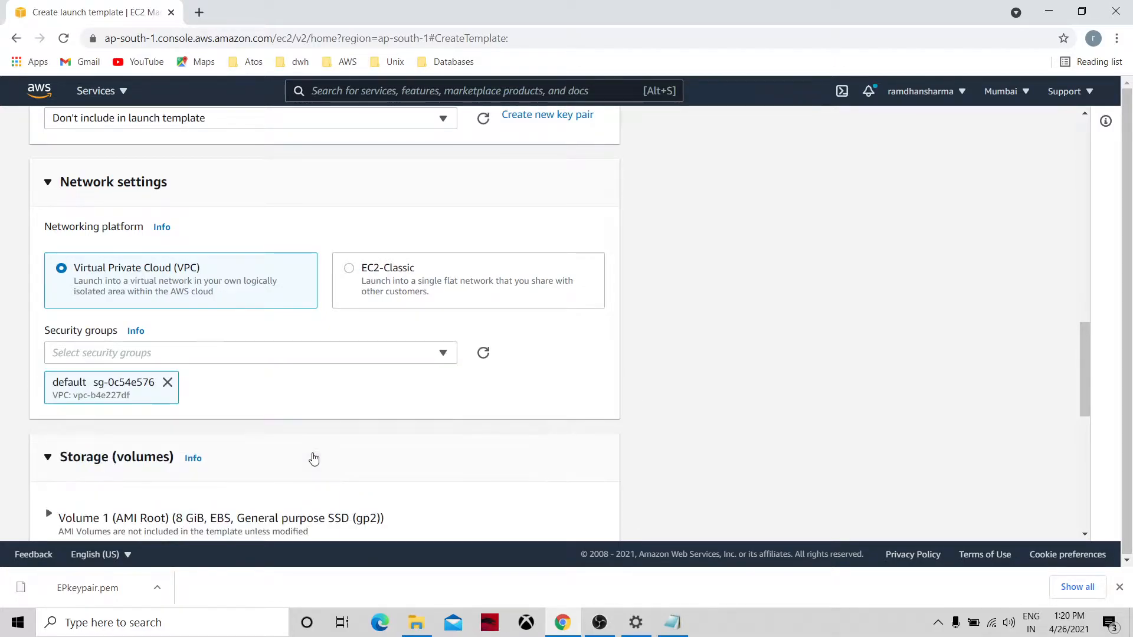
{"action": "left_click", "coordinate": [1083, 510]}
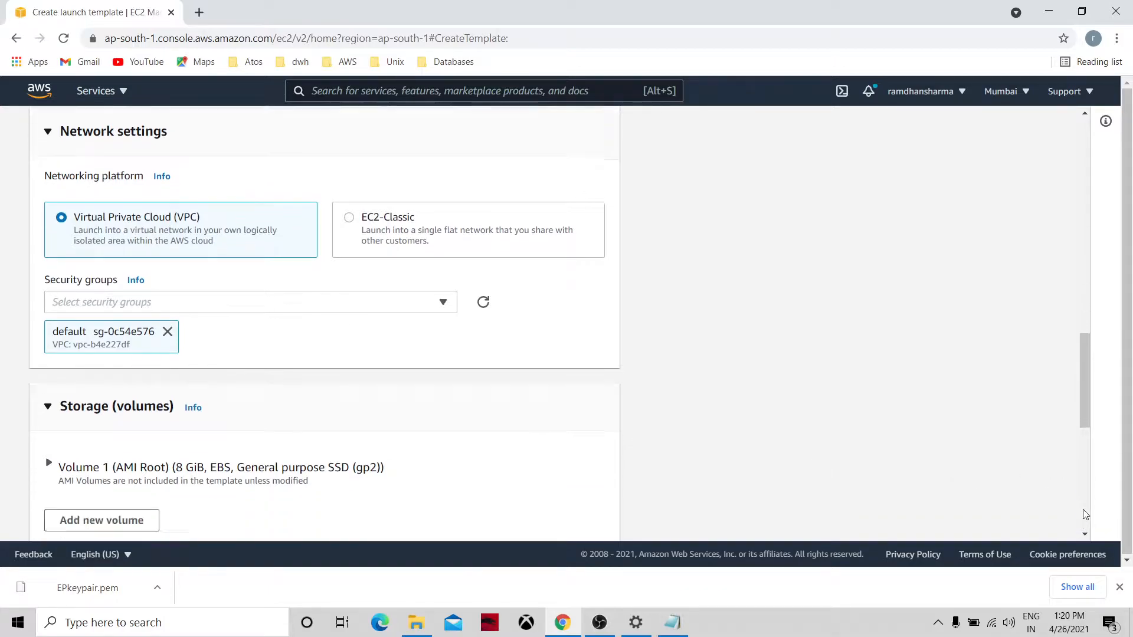
{"action": "left_click", "coordinate": [596, 520]}
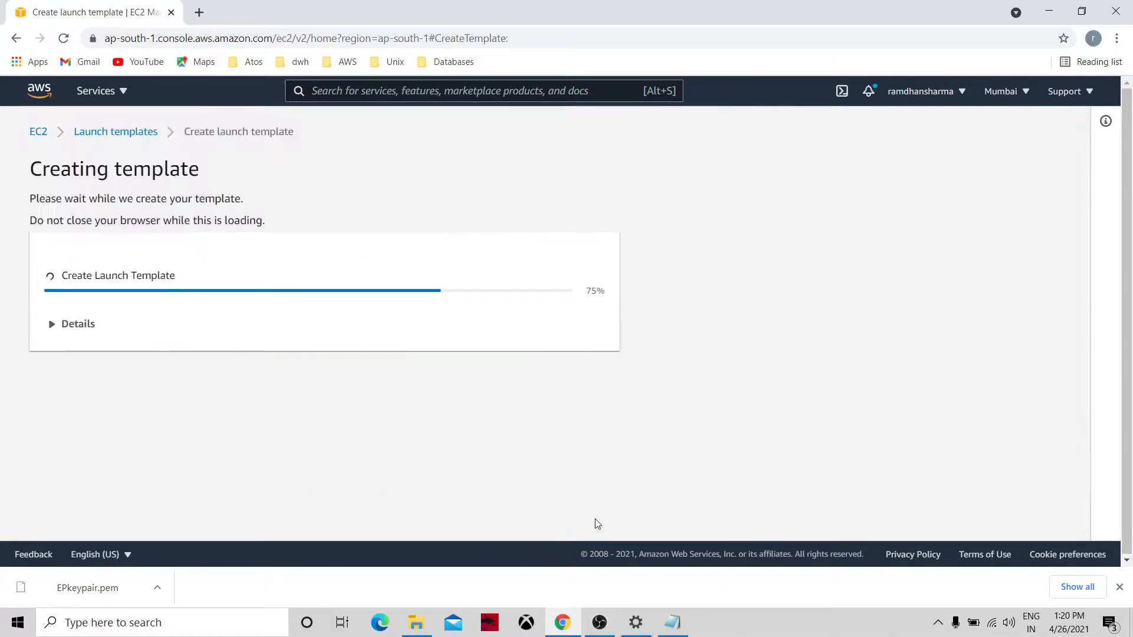
{"action": "left_click", "coordinate": [127, 132]}
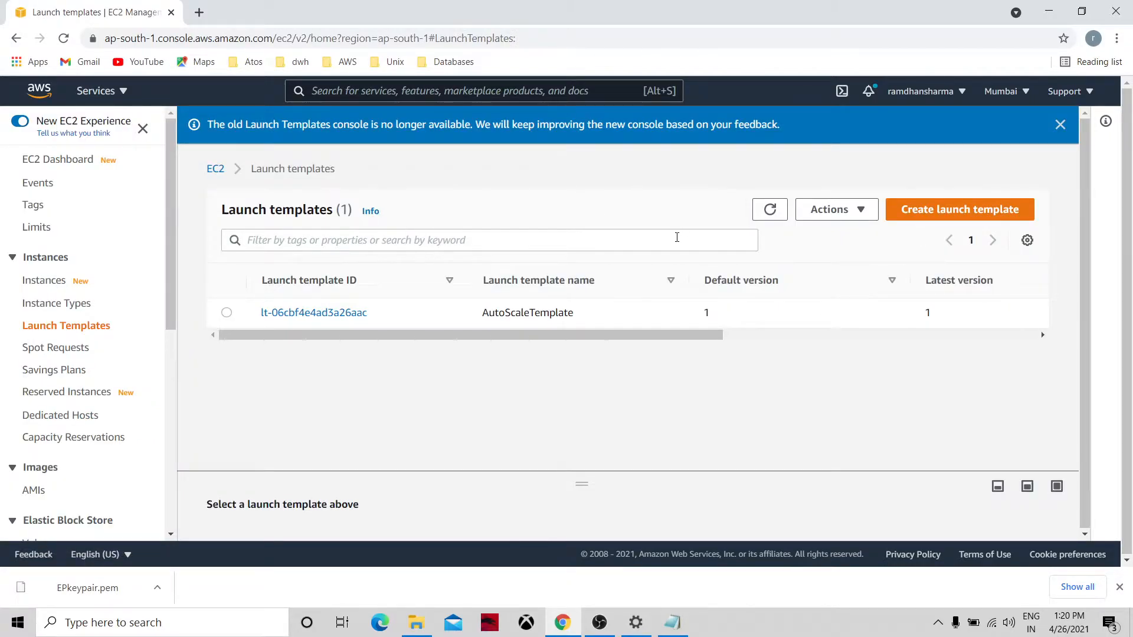
{"action": "left_click", "coordinate": [769, 217]}
Refresh the instances list, open LinuxServer01's details, and copy public IP 35.154.224.20.
{"action": "left_click", "coordinate": [67, 166]}
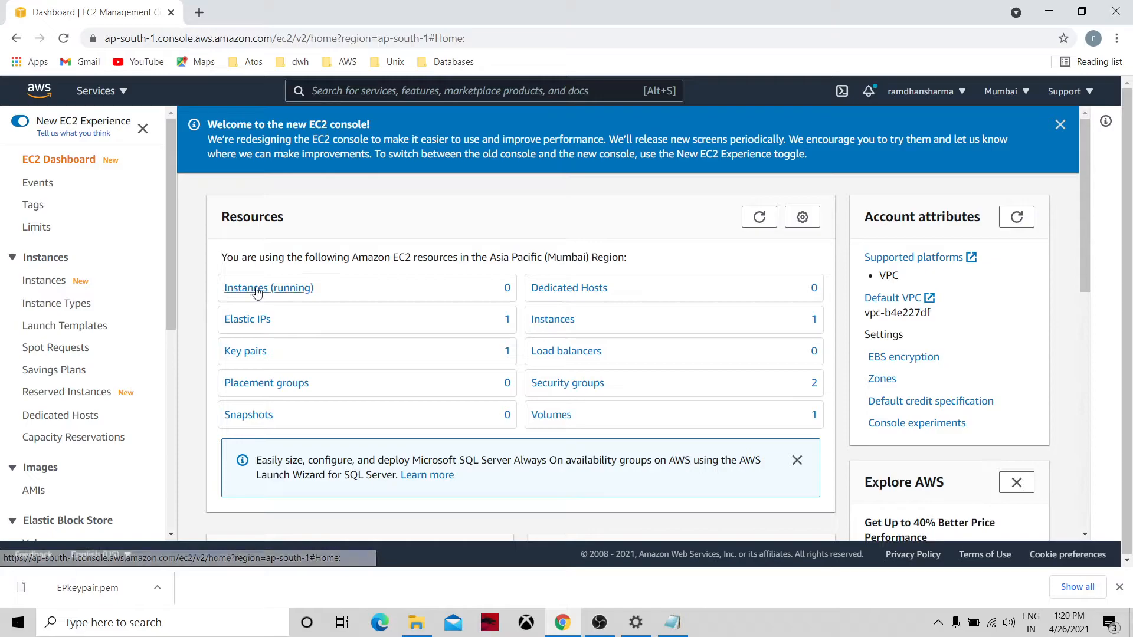
{"action": "left_click", "coordinate": [538, 319]}
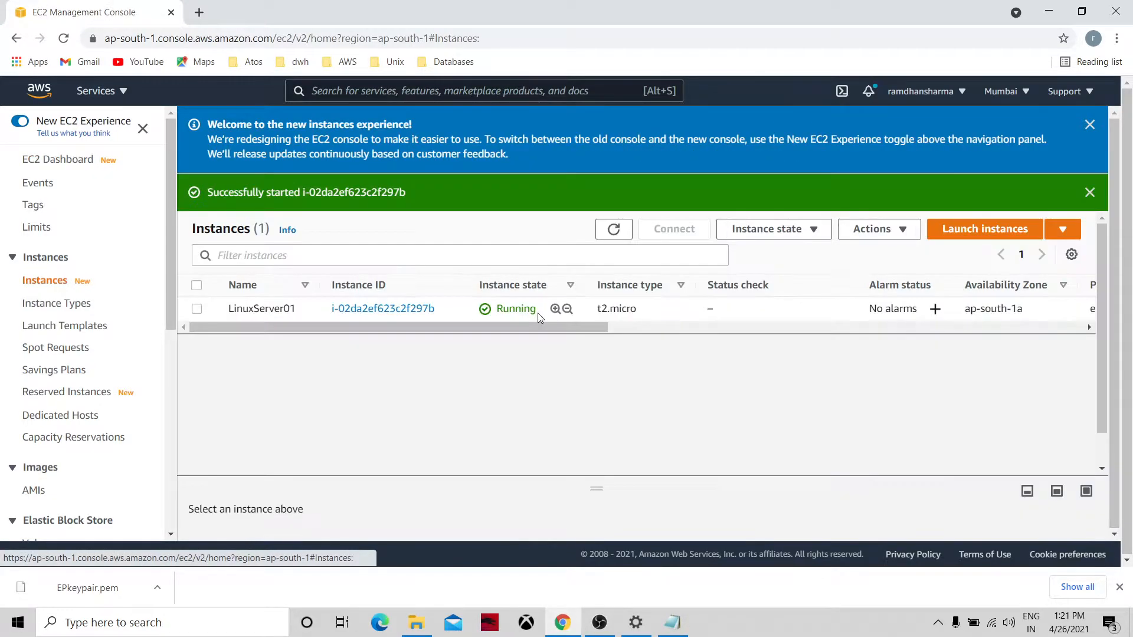
{"action": "left_click", "coordinate": [614, 229]}
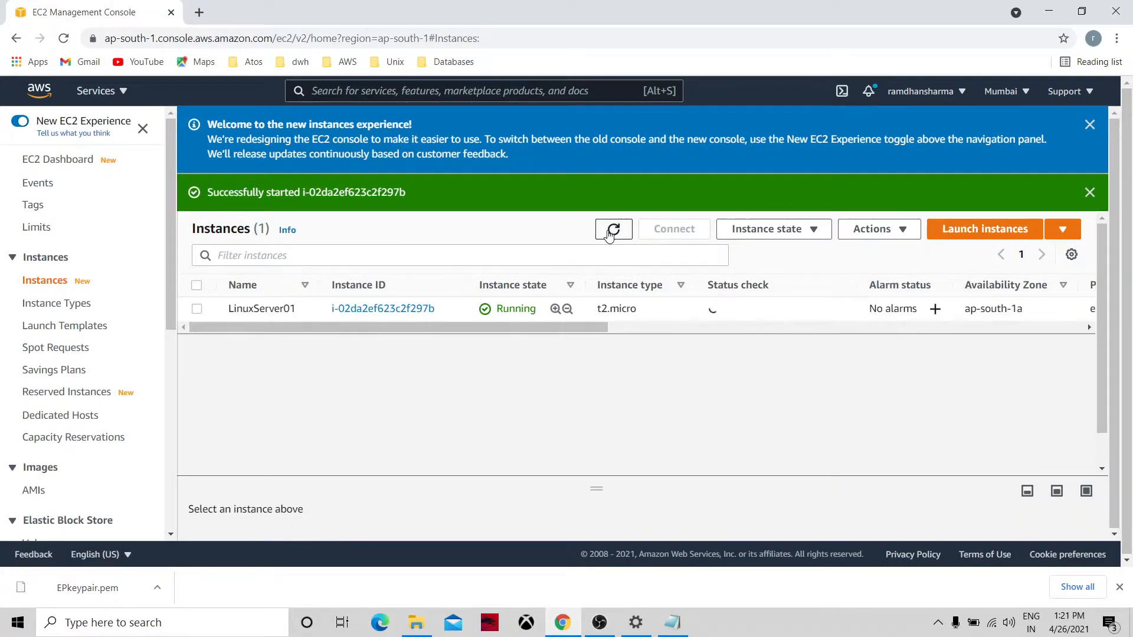
{"action": "left_click", "coordinate": [356, 309]}
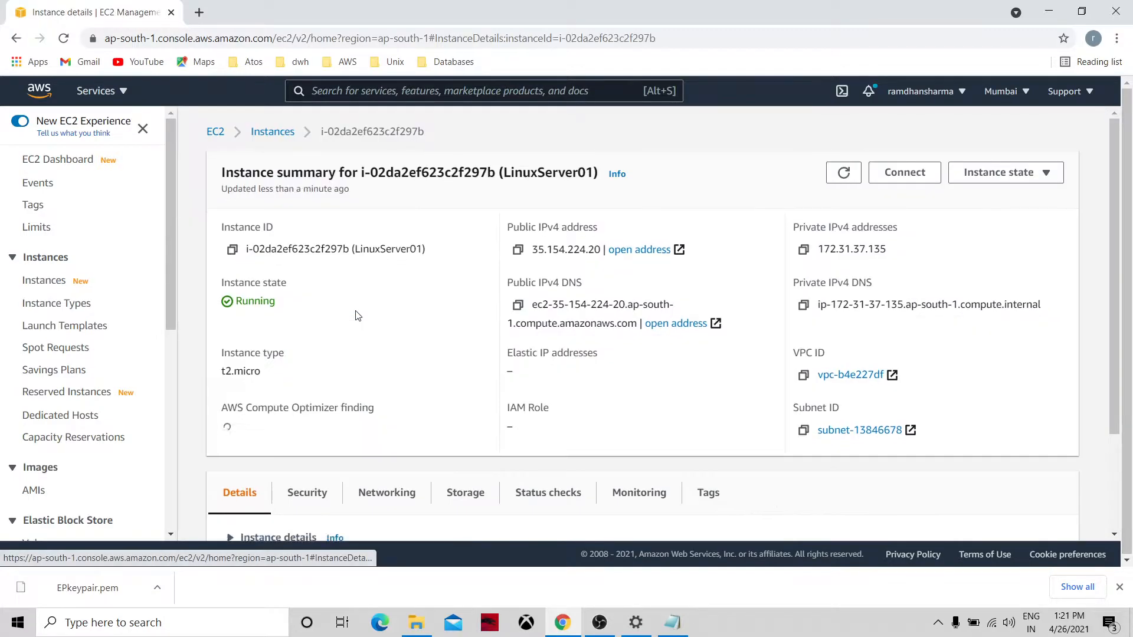
{"action": "left_click", "coordinate": [518, 250]}
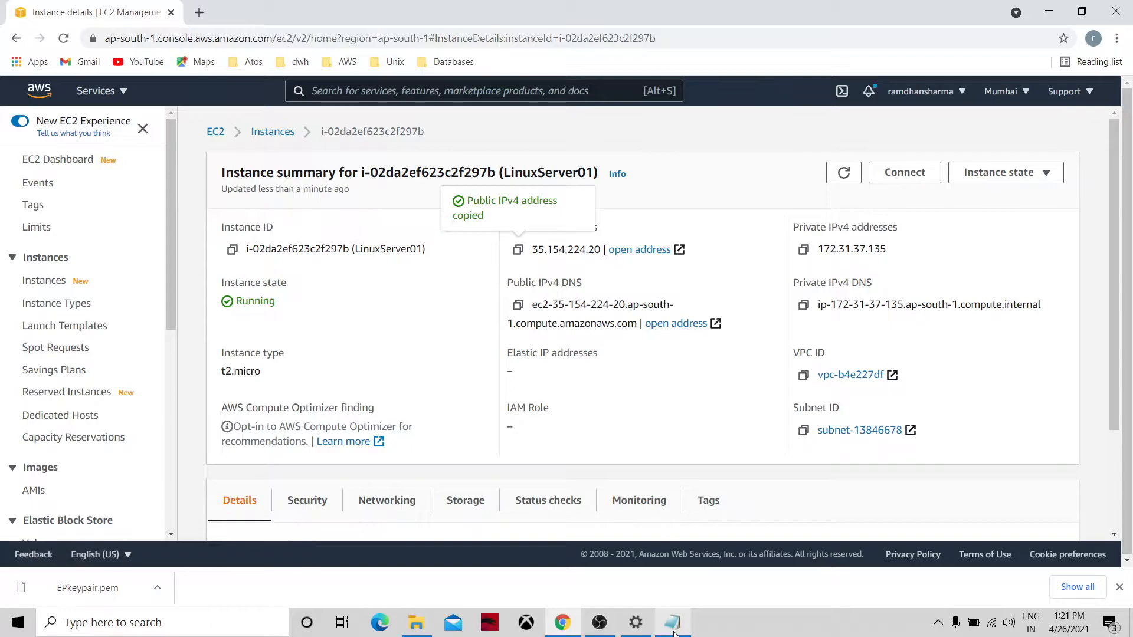
{"action": "left_click", "coordinate": [673, 623]}
Paste 35.154.224.20 into the Notepad notes below 13.233.64.11, then go back to the browser.
{"action": "key", "text": "ctrl+v"}
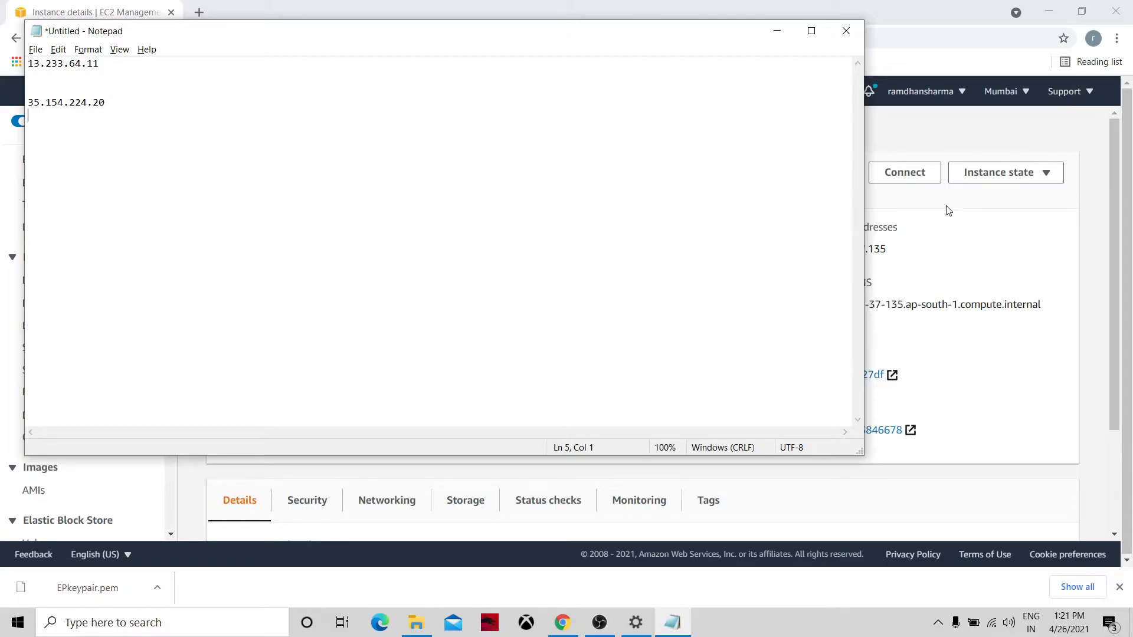
{"action": "left_click", "coordinate": [988, 248]}
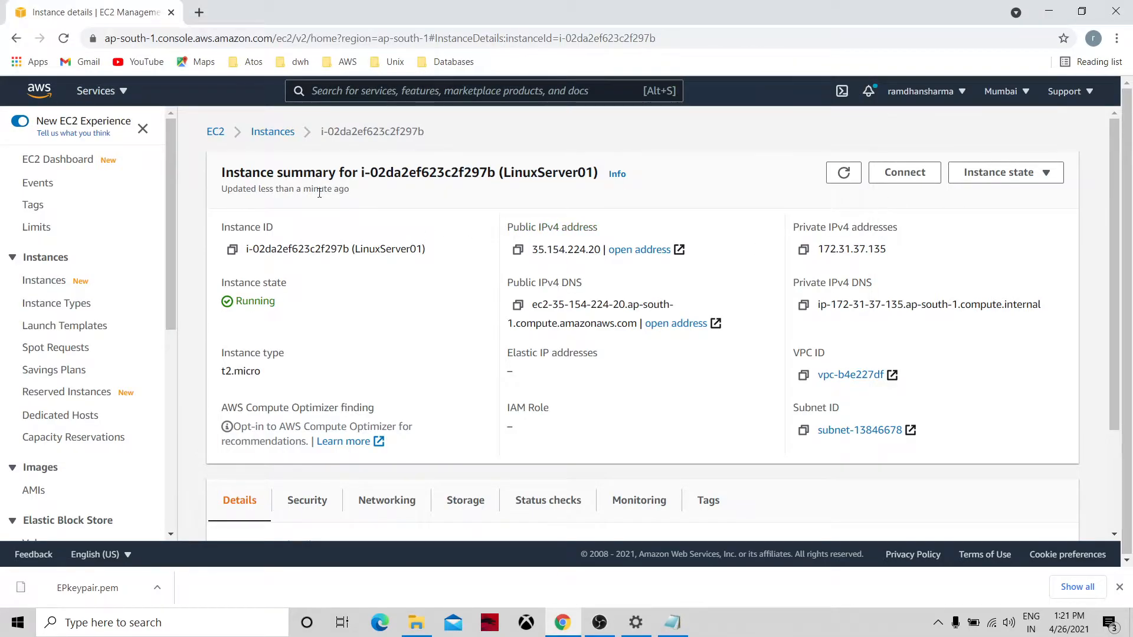
Open the details page of Elastic IP 65.0.145.83 from the Elastic IPs list.
{"action": "left_click", "coordinate": [216, 131]}
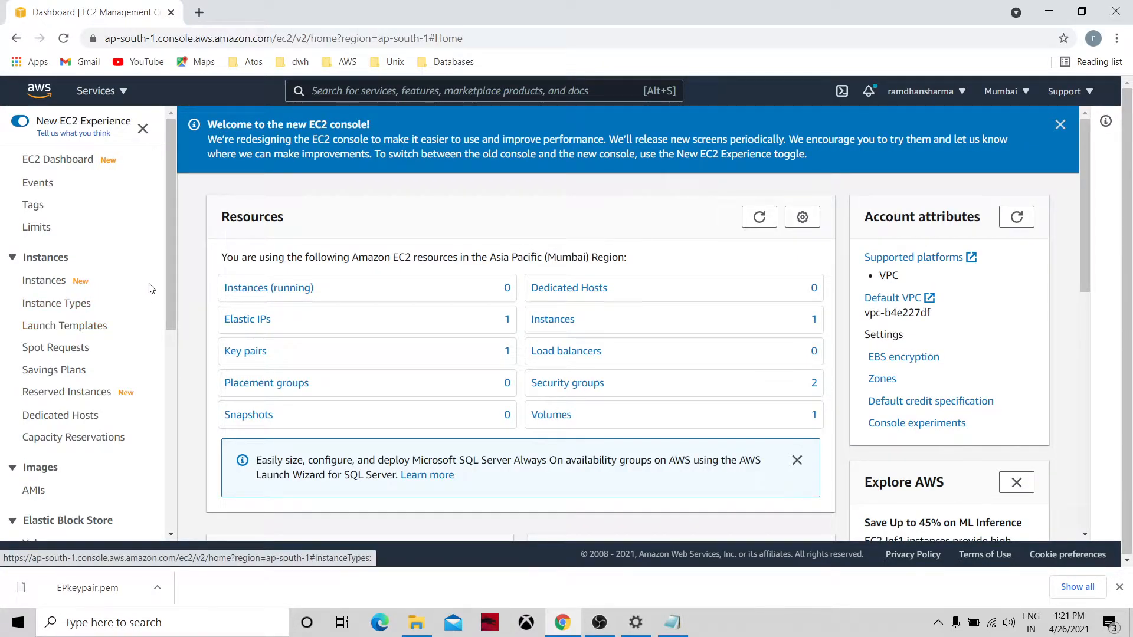
{"action": "left_click", "coordinate": [171, 337]}
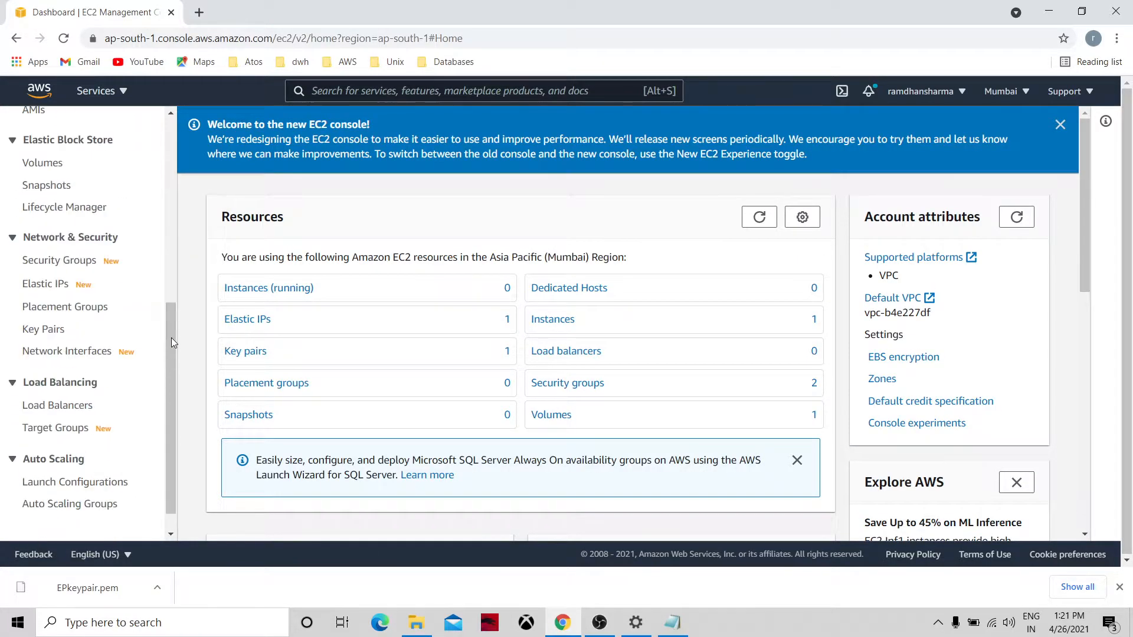
{"action": "left_click", "coordinate": [64, 287]}
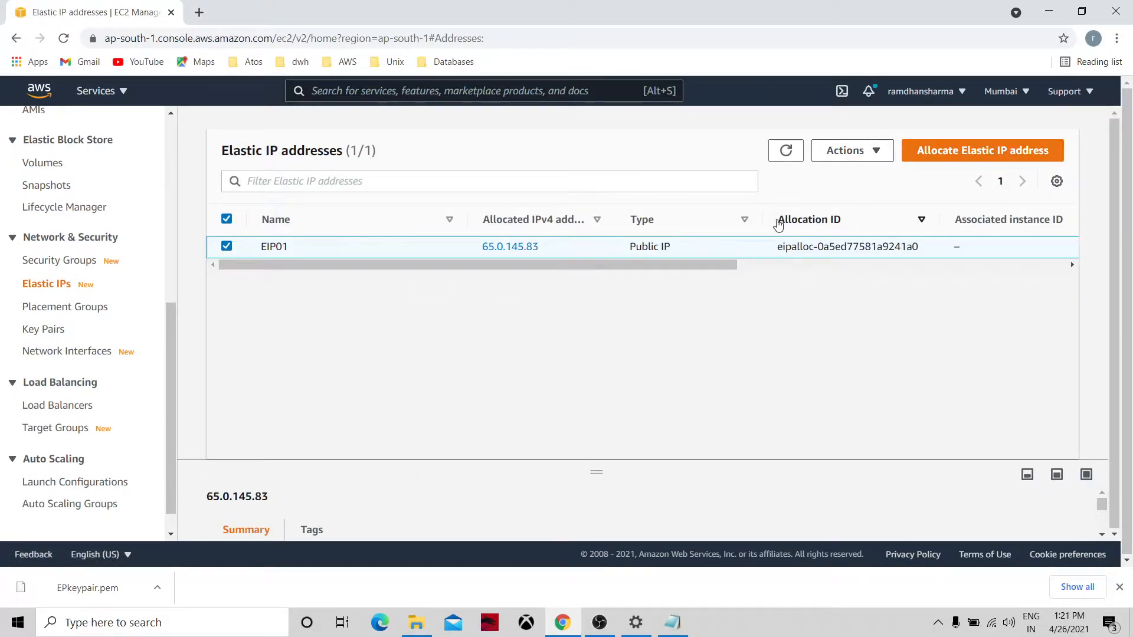
{"action": "left_click", "coordinate": [511, 251]}
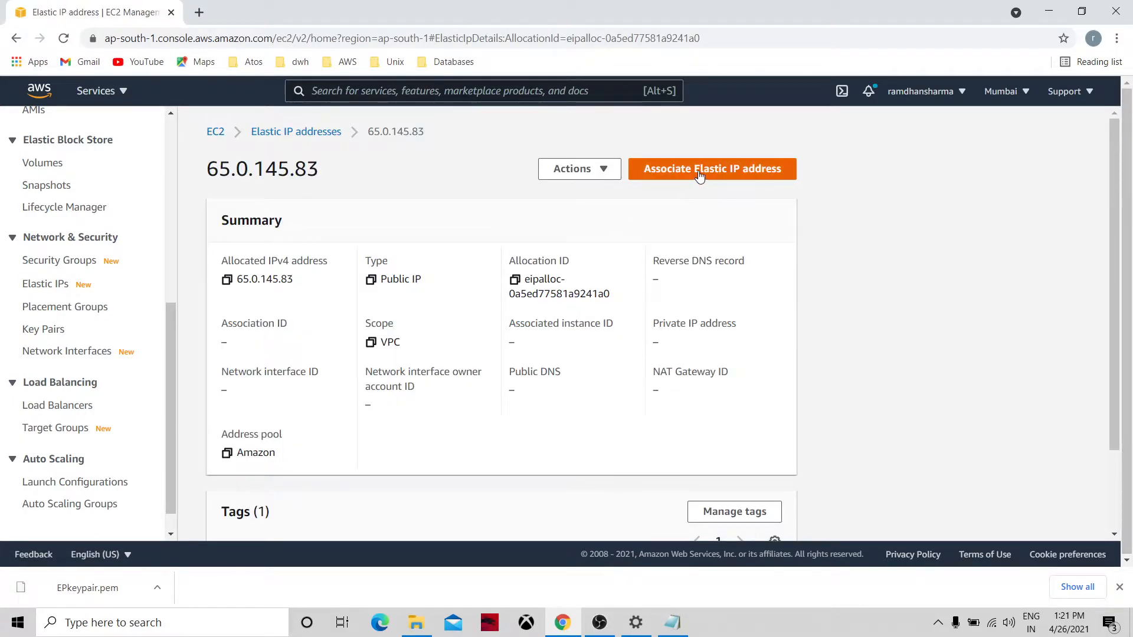
Associate 65.0.145.83 to LinuxServer01 (private IP 172.31.37.135) with reassociation allowed.
{"action": "left_click", "coordinate": [700, 175]}
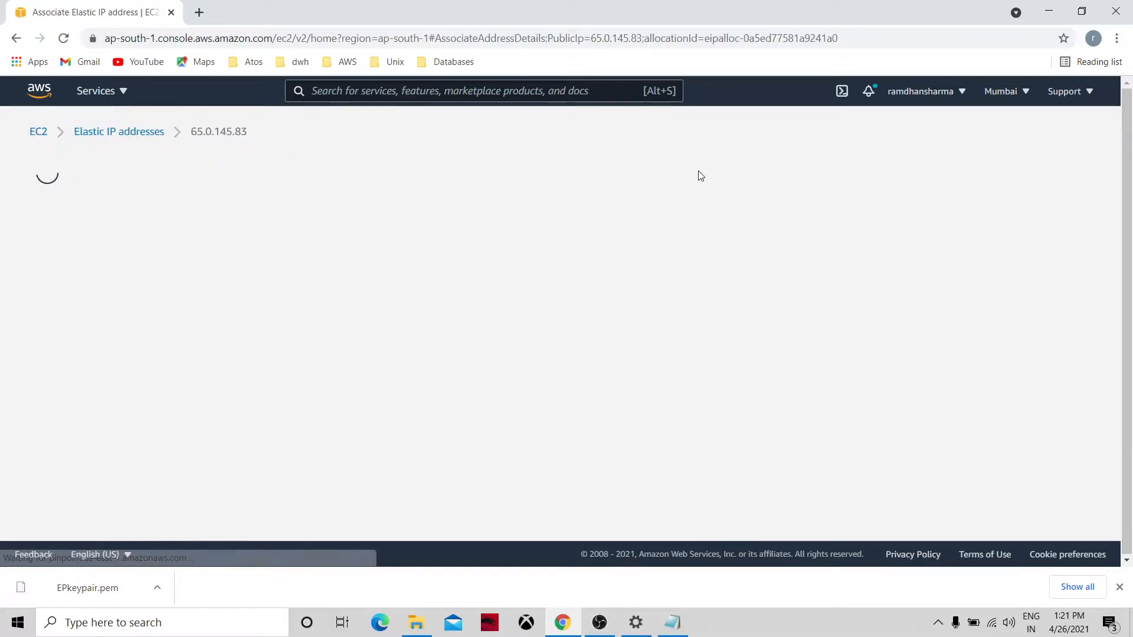
{"action": "left_click", "coordinate": [219, 436]}
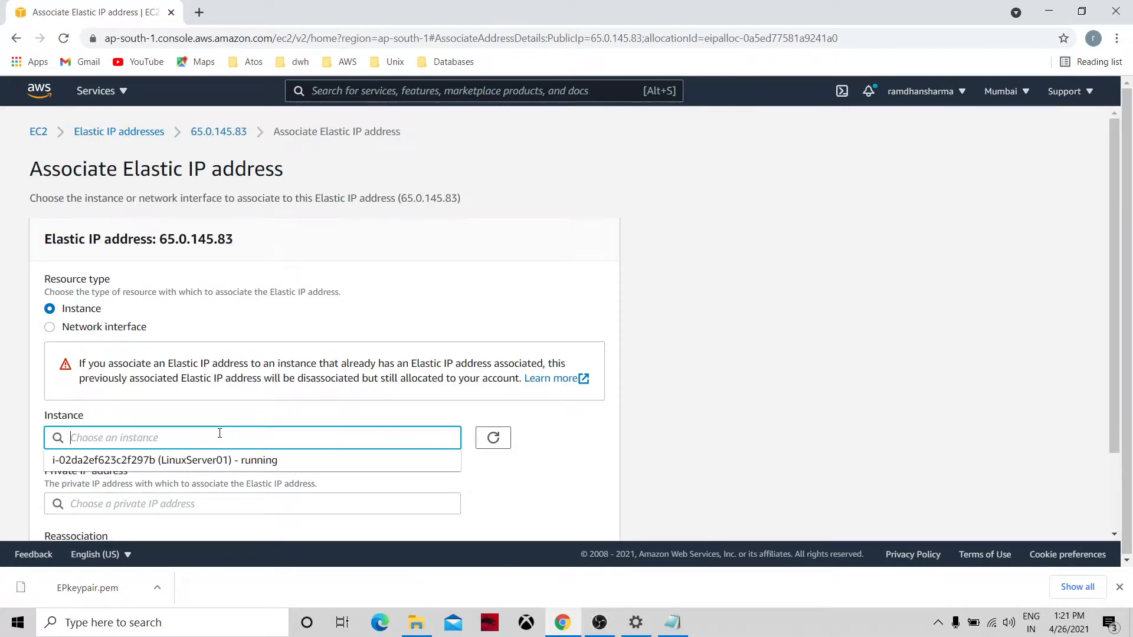
{"action": "left_click", "coordinate": [203, 465]}
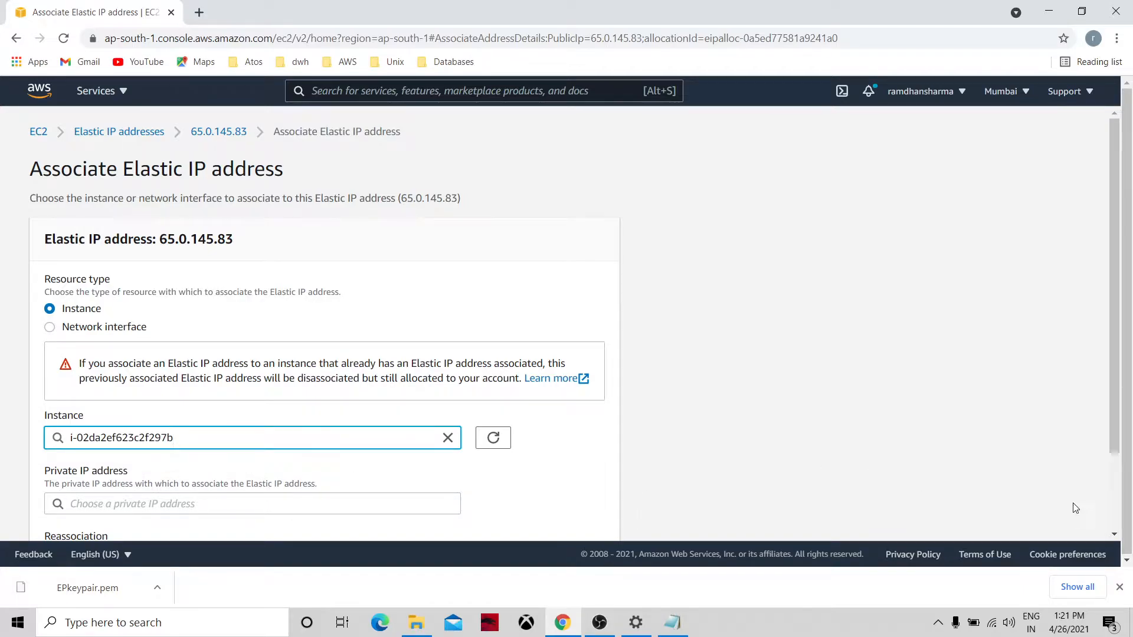
{"action": "left_click", "coordinate": [1115, 534]}
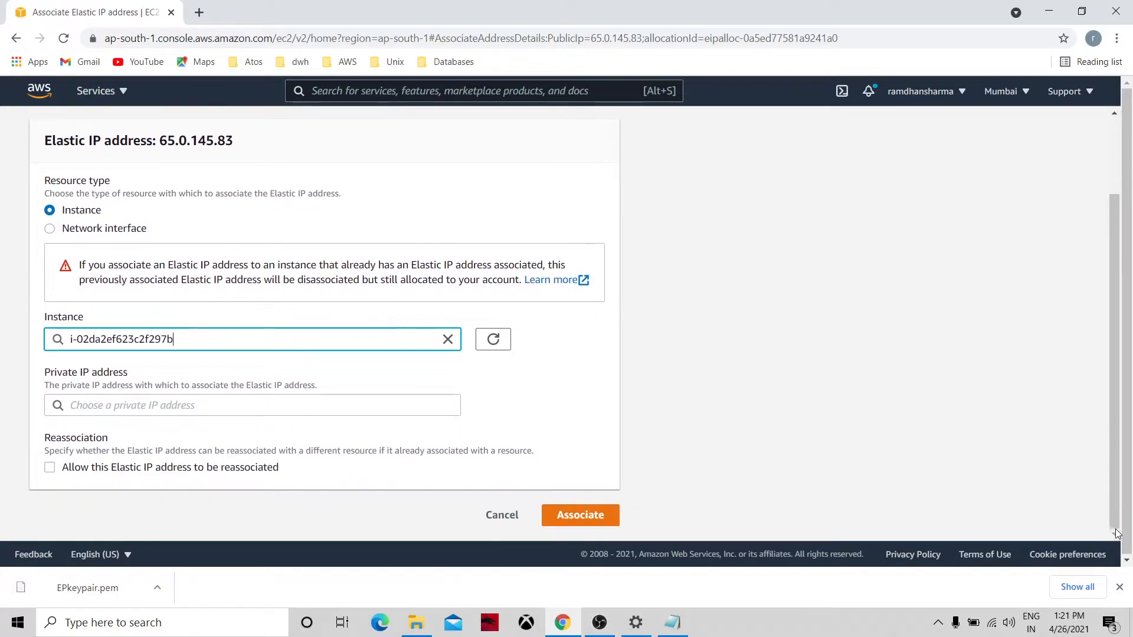
{"action": "left_click", "coordinate": [273, 407]}
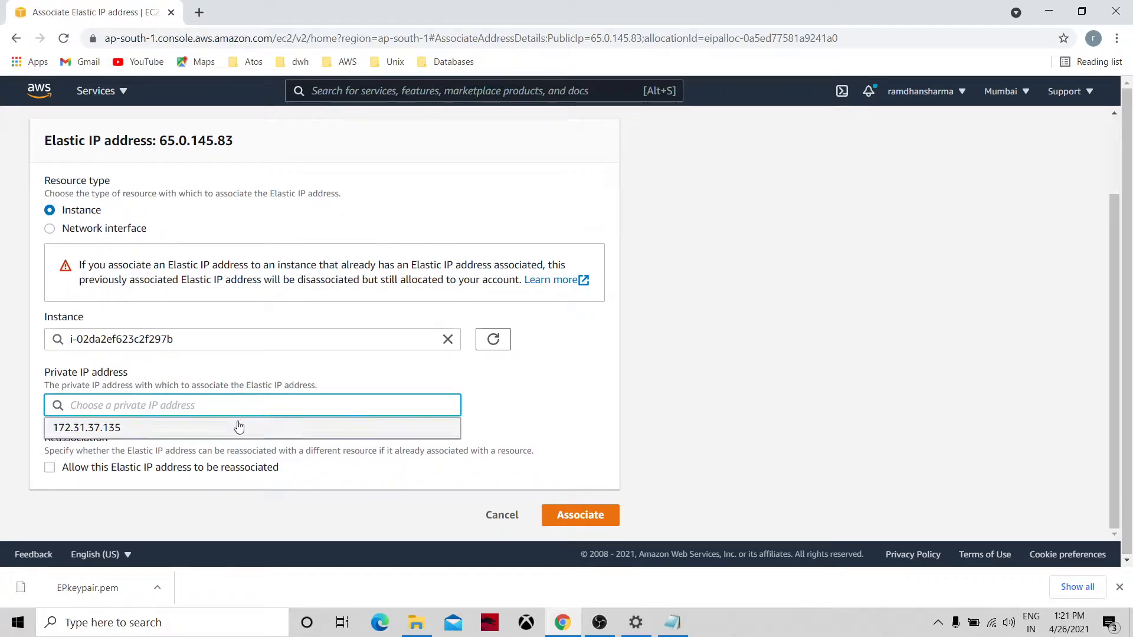
{"action": "left_click", "coordinate": [239, 425]}
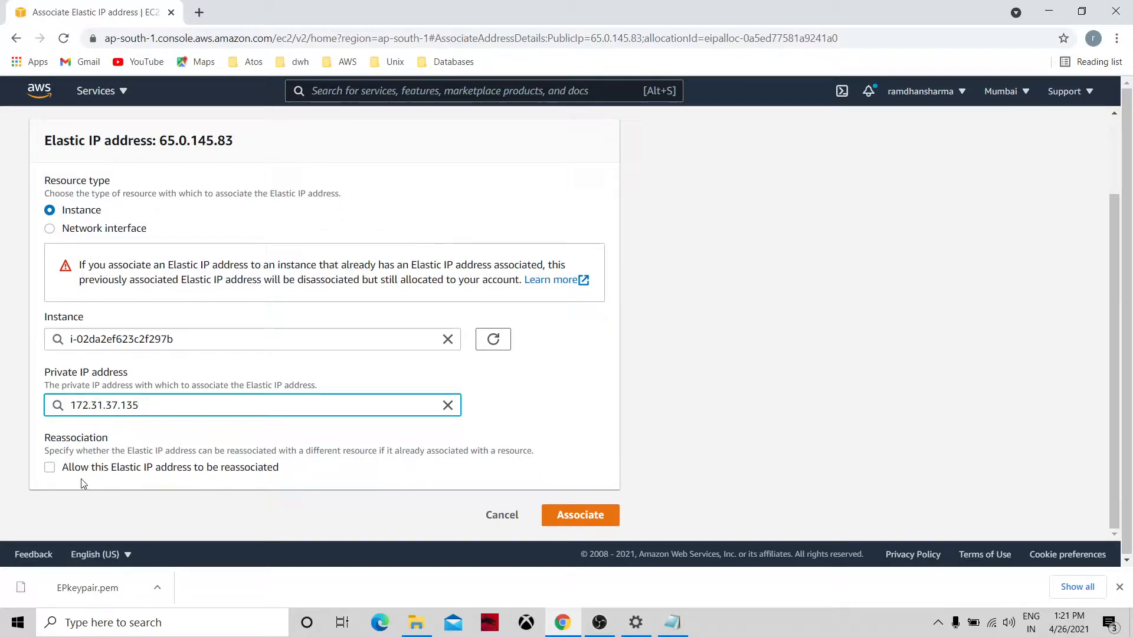
{"action": "left_click", "coordinate": [51, 467]}
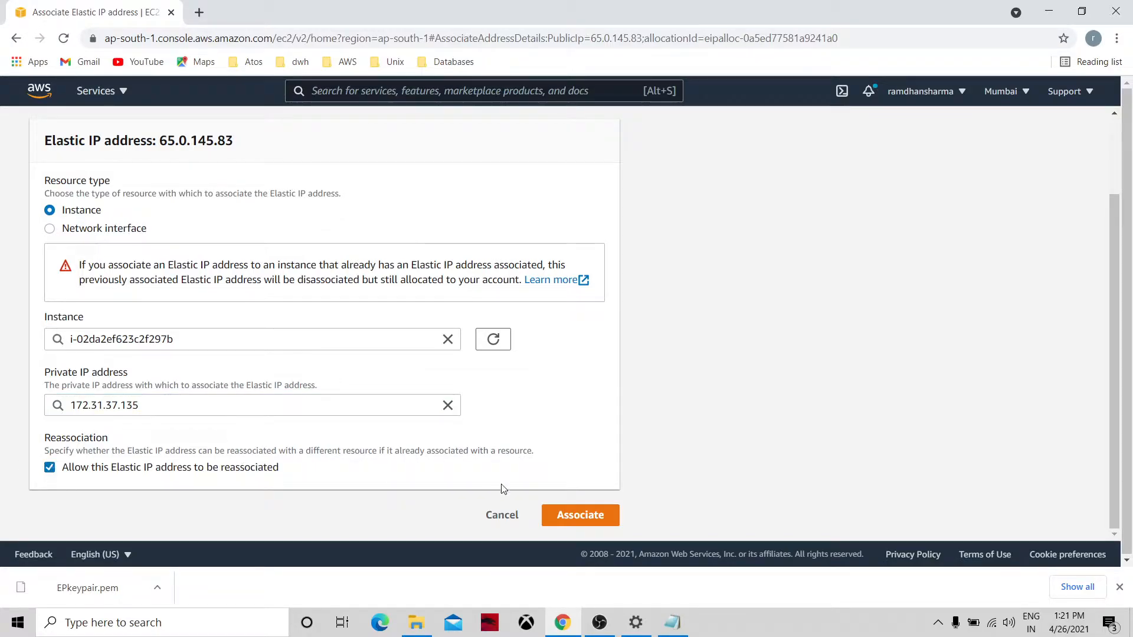
{"action": "left_click", "coordinate": [564, 511]}
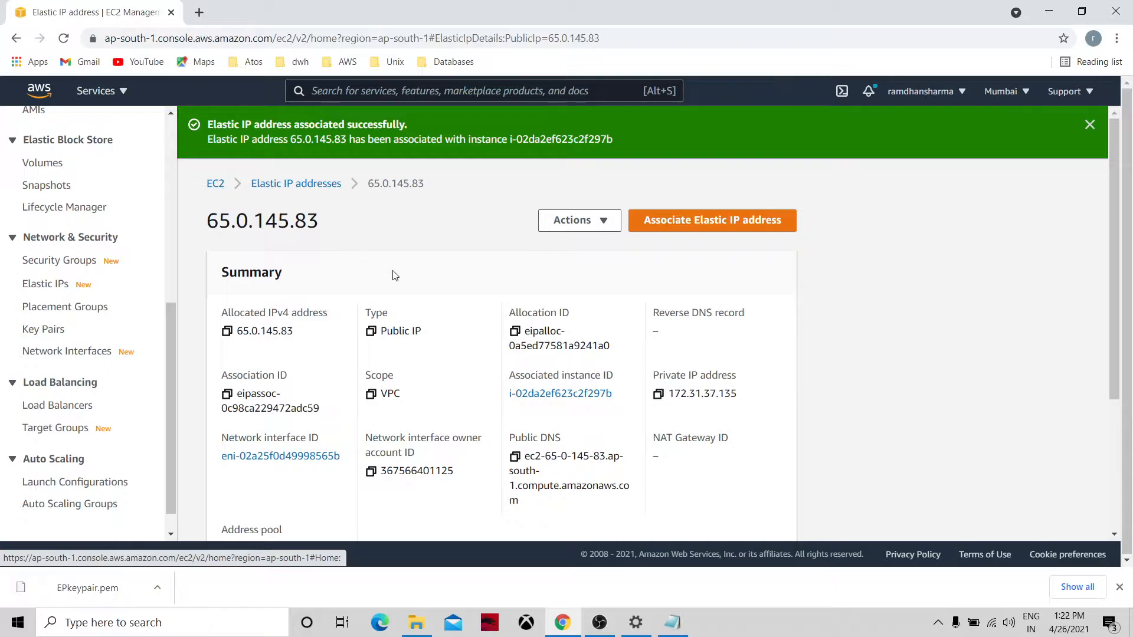
Select text on the Elastic IP summary page and switch to the Notepad window.
{"action": "left_click_drag", "start_coordinate": [328, 226], "coordinate": [204, 224]}
{"action": "key", "text": "ctrl+c"}
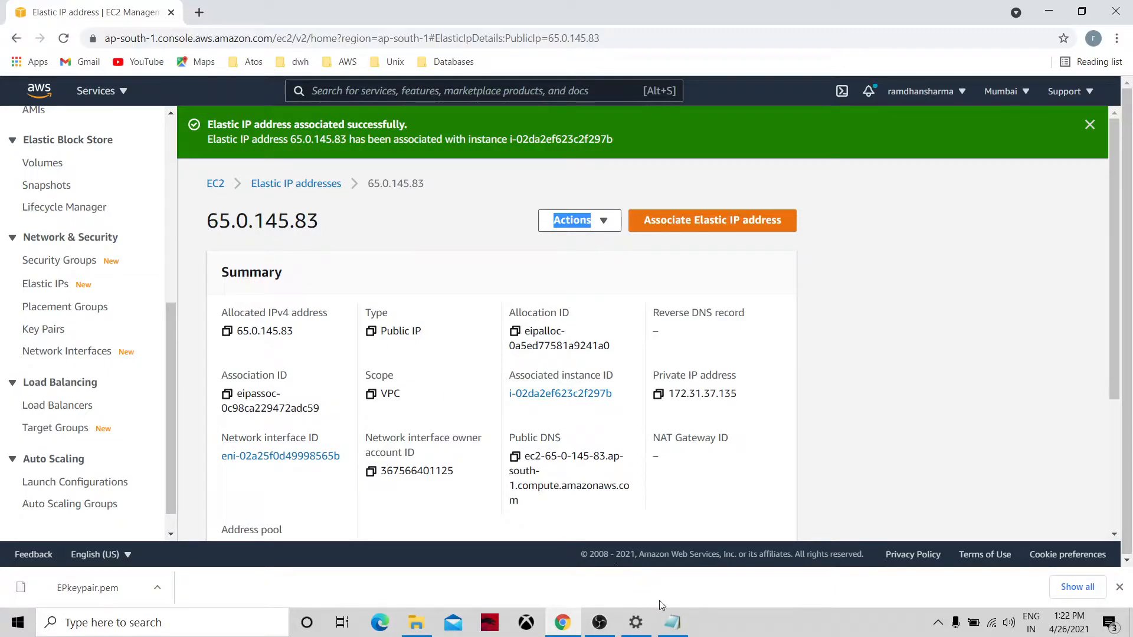
{"action": "left_click", "coordinate": [674, 630]}
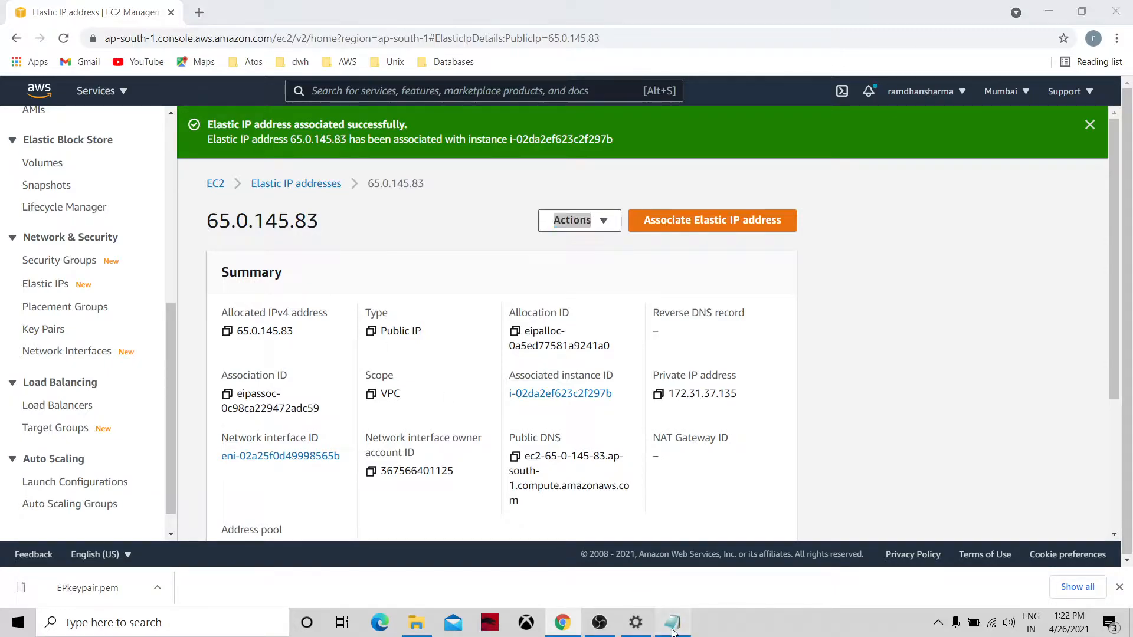
Undo the accidental paste in Notepad and copy Elastic IP 65.0.145.83 from the browser.
{"action": "key", "text": "ctrl+v"}
{"action": "key", "text": "ctrl+z"}
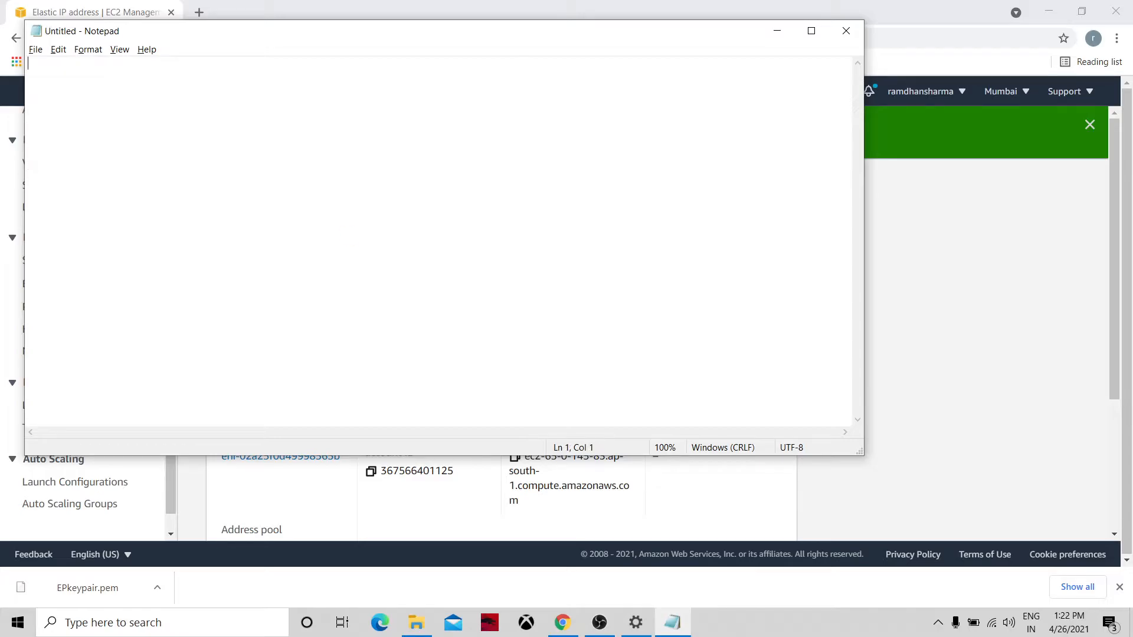
{"action": "key", "text": "ctrl+z"}
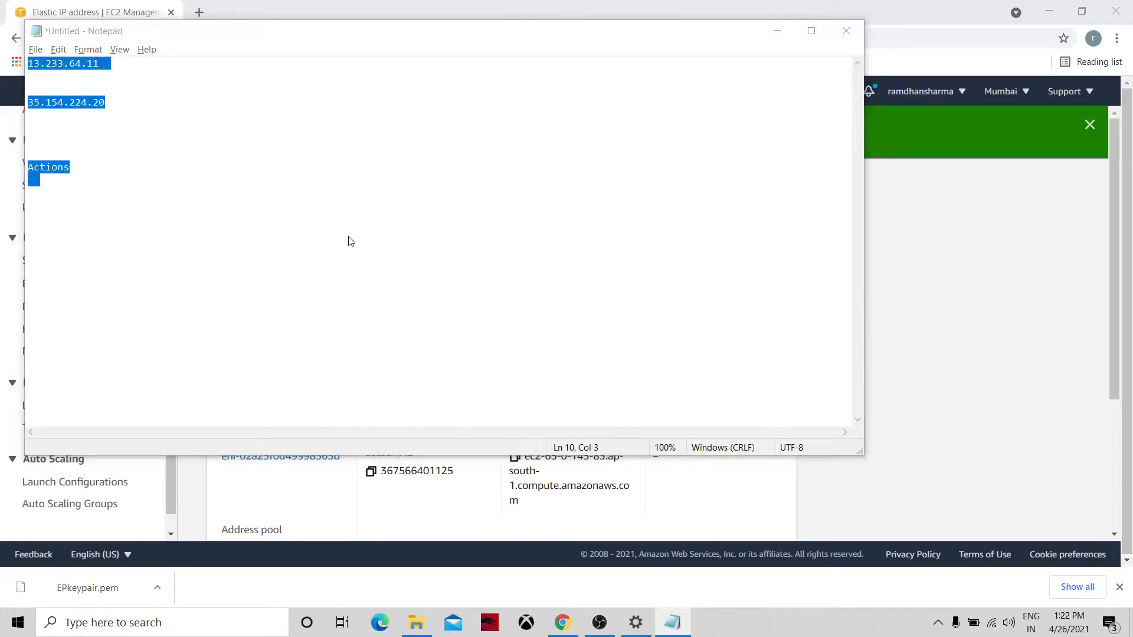
{"action": "key", "text": "alt+Tab"}
{"action": "left_click", "coordinate": [345, 273]}
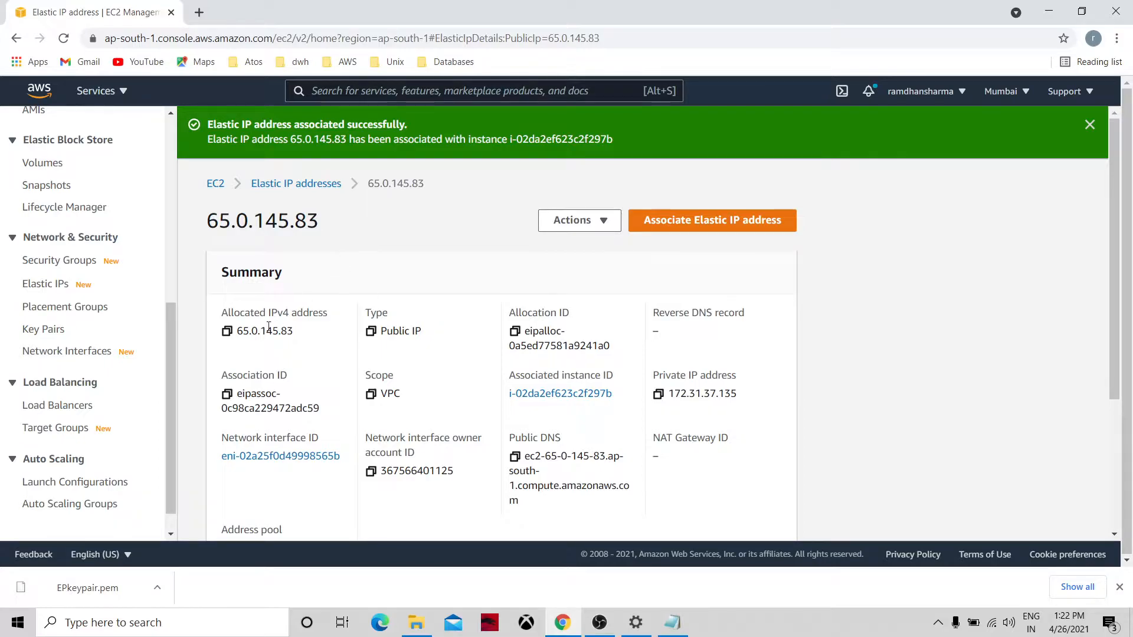
{"action": "left_click", "coordinate": [227, 332]}
Paste 65.0.145.83 into the notes labelled EIP, then return to the EC2 Dashboard.
{"action": "key", "text": "alt+Tab"}
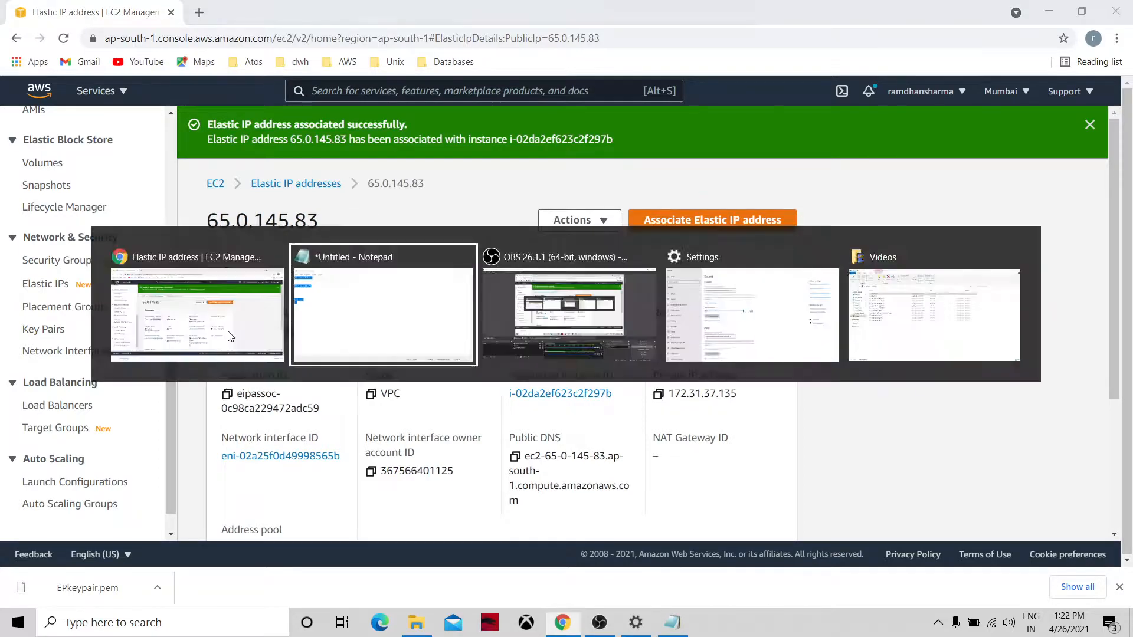
{"action": "left_click", "coordinate": [267, 178]}
{"action": "left_click", "coordinate": [119, 159]}
{"action": "key", "text": "ctrl+v"}
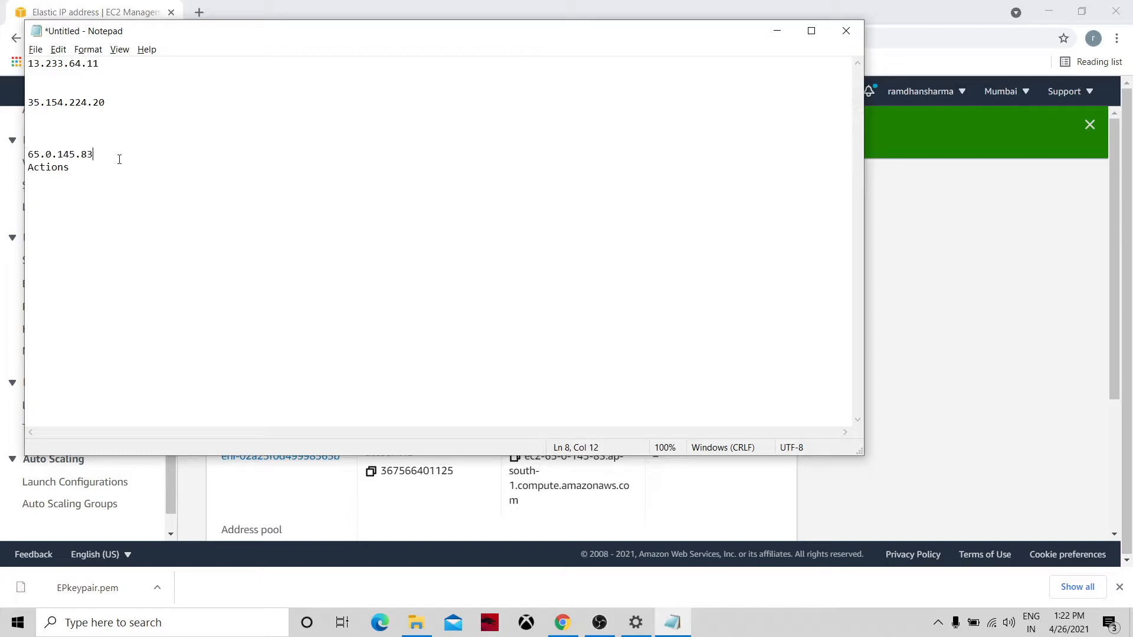
{"action": "type", "text": "EIP"}
{"action": "key", "text": "Return"}
{"action": "key", "text": "Return"}
{"action": "key", "text": "alt+Tab"}
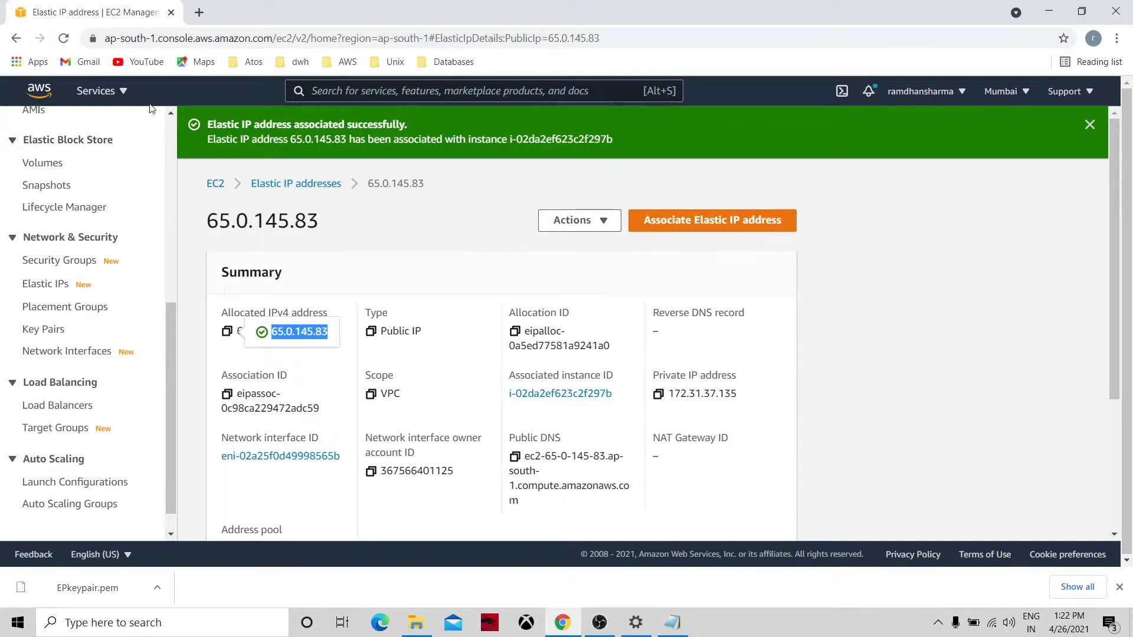
{"action": "scroll", "coordinate": [171, 126], "scroll_direction": "up", "scroll_amount": 6}
{"action": "left_click", "coordinate": [59, 166]}
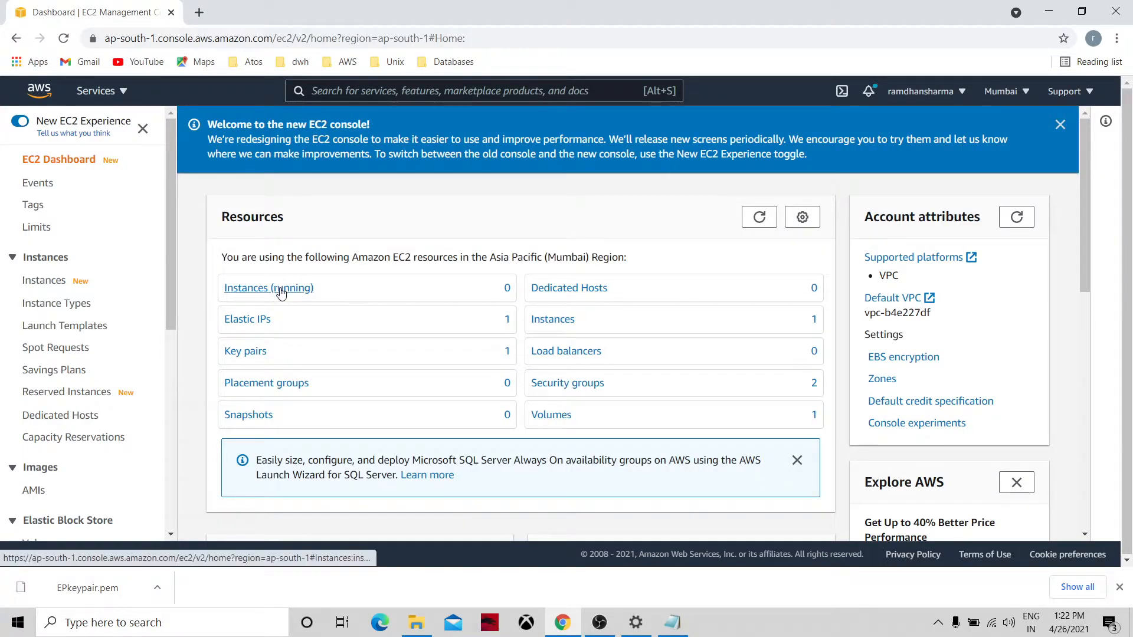
Open LinuxServer01's details and compare its public IP 65.0.145.83 against the Notepad notes.
{"action": "left_click", "coordinate": [282, 291]}
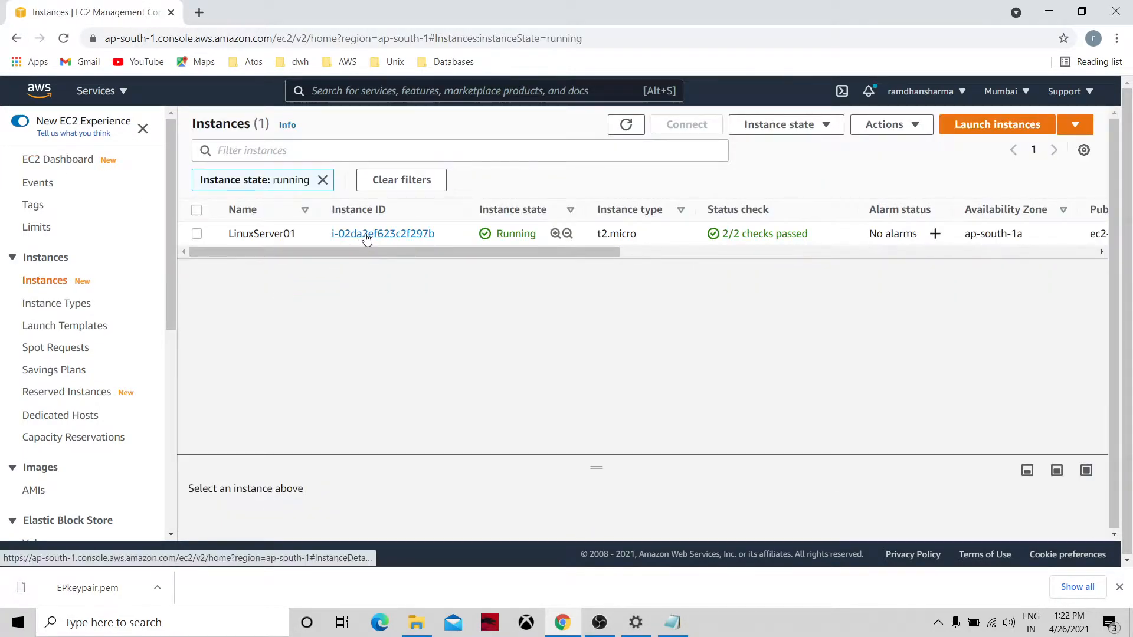
{"action": "left_click", "coordinate": [361, 236]}
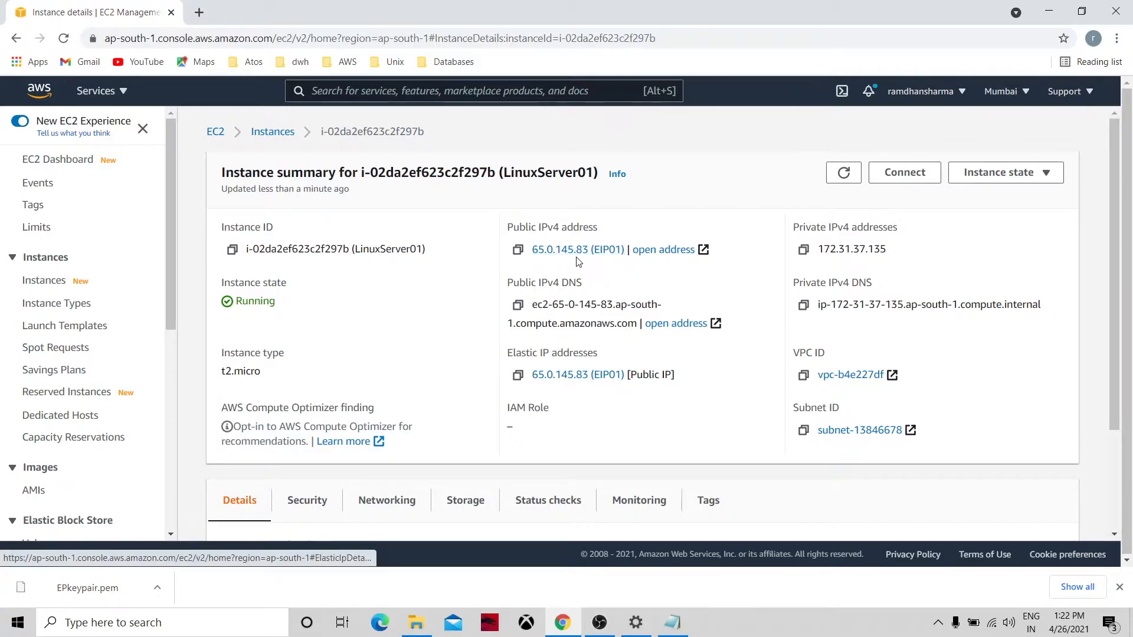
{"action": "key", "text": "alt+Tab"}
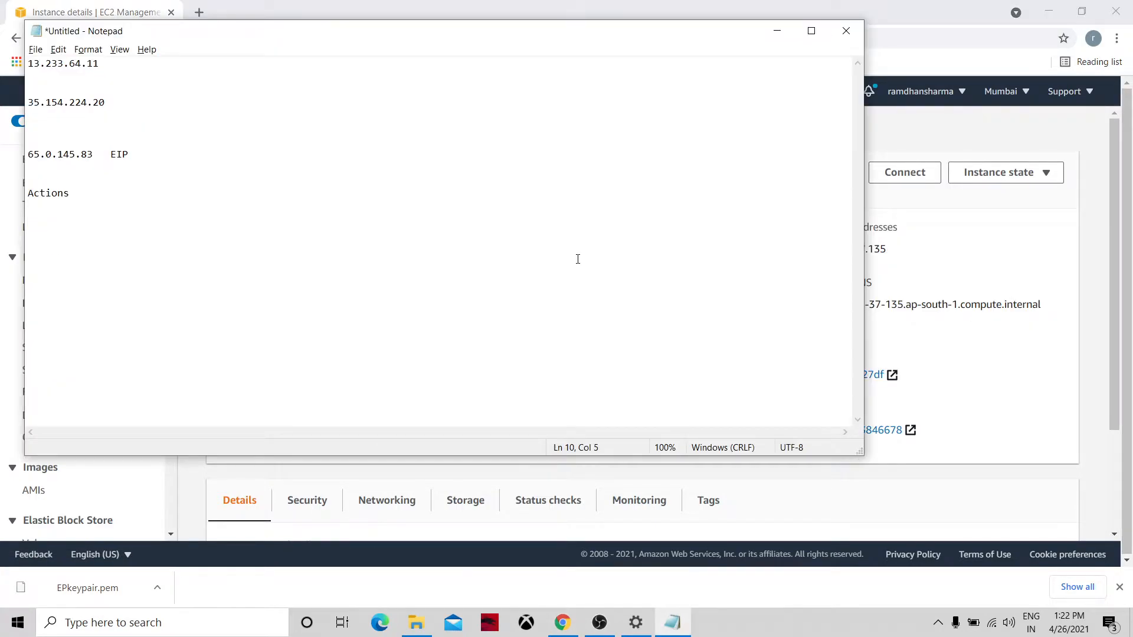
{"action": "key", "text": "alt+Tab"}
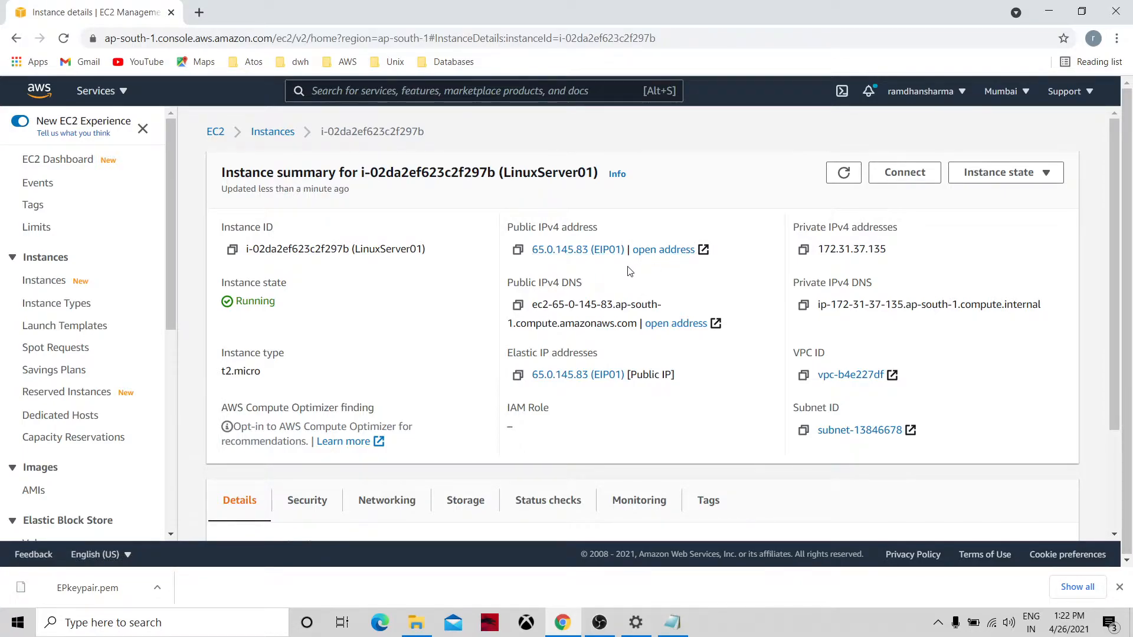
Stop the LinuxServer01 instance from the Instances list.
{"action": "left_click", "coordinate": [222, 138]}
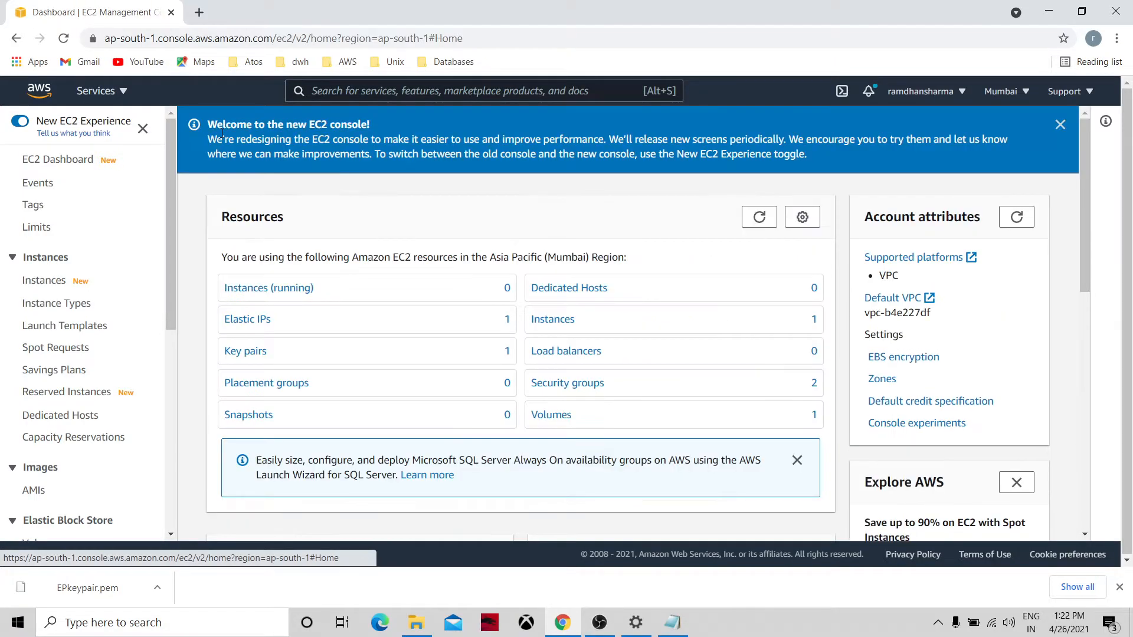
{"action": "left_click", "coordinate": [541, 322]}
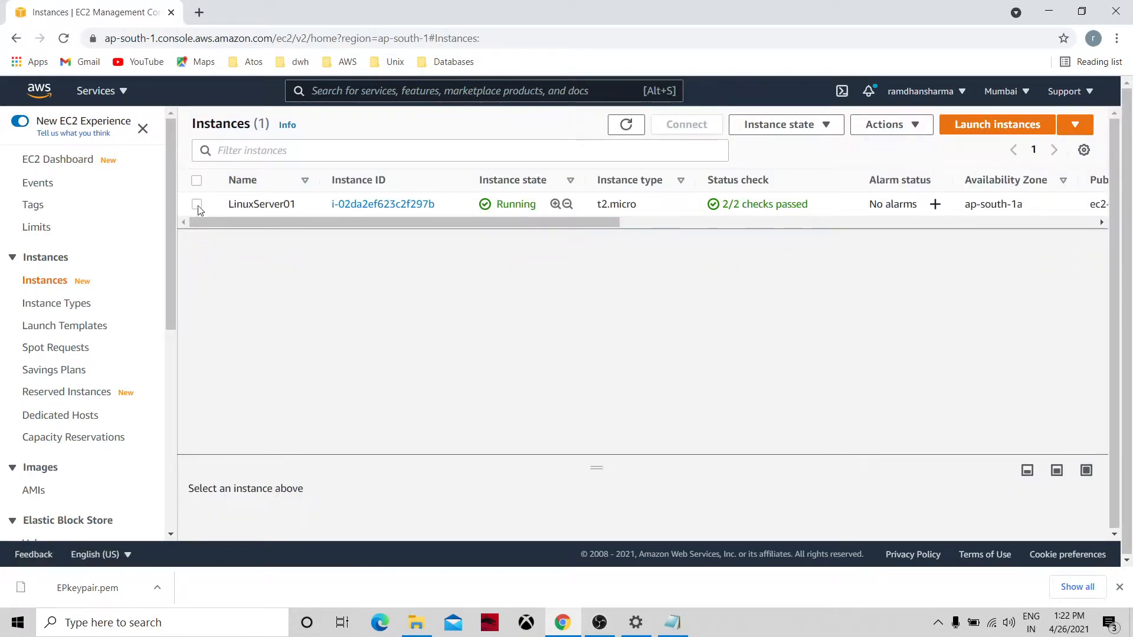
{"action": "left_click", "coordinate": [198, 205]}
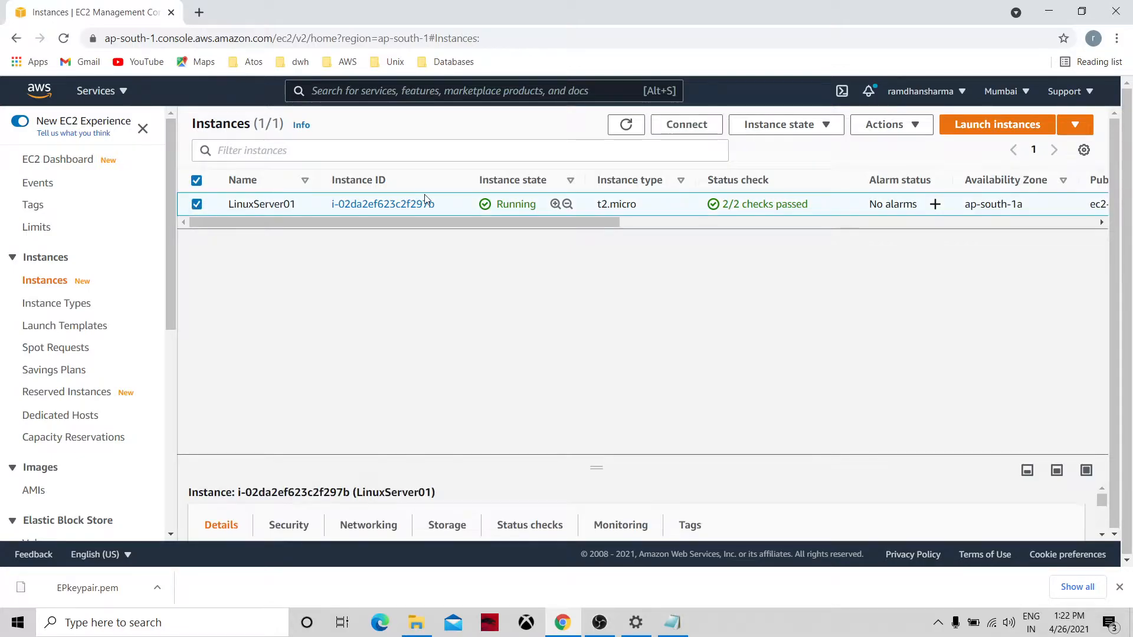
{"action": "left_click", "coordinate": [779, 124]}
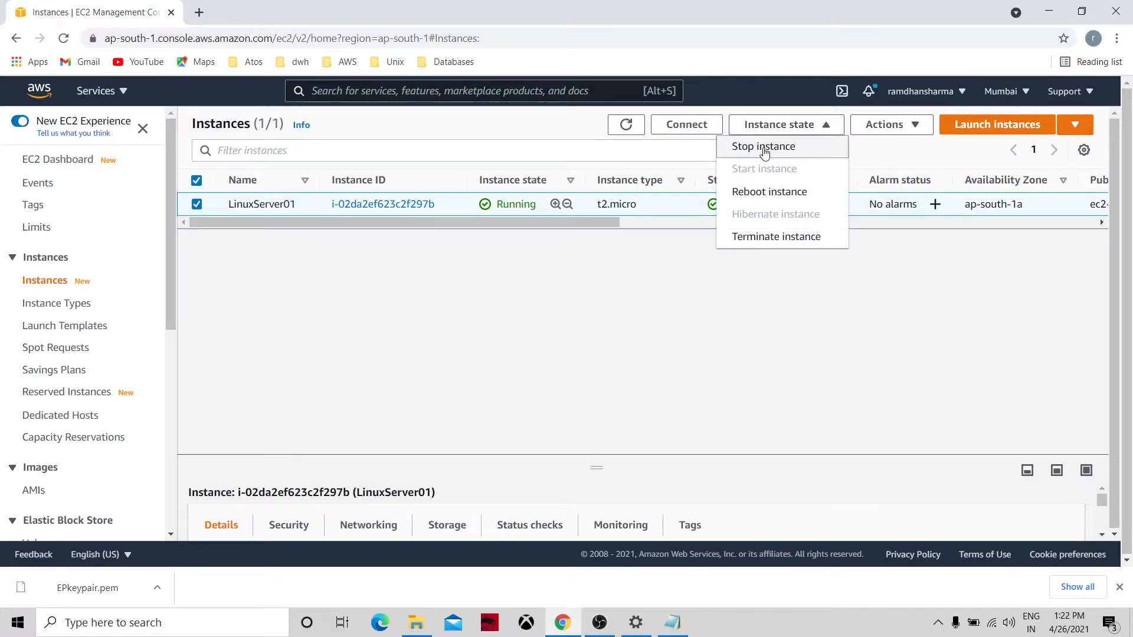
{"action": "left_click", "coordinate": [763, 147]}
{"action": "left_click", "coordinate": [817, 396]}
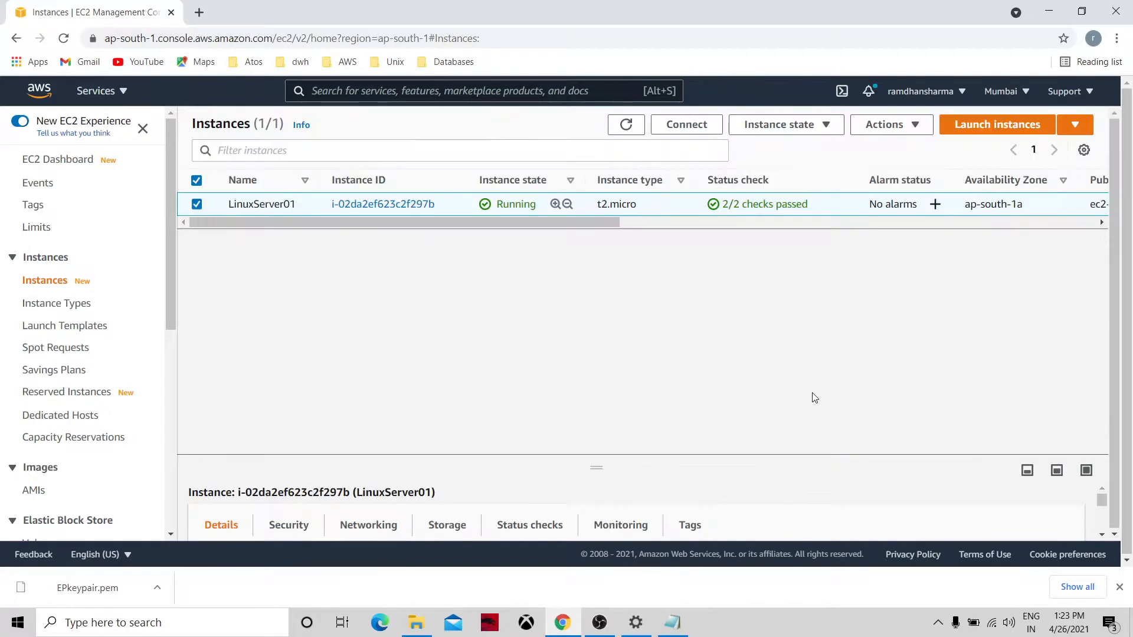
Refresh the list to confirm LinuxServer01 is stopping, then go to Auto Scaling groups.
{"action": "left_click", "coordinate": [628, 163]}
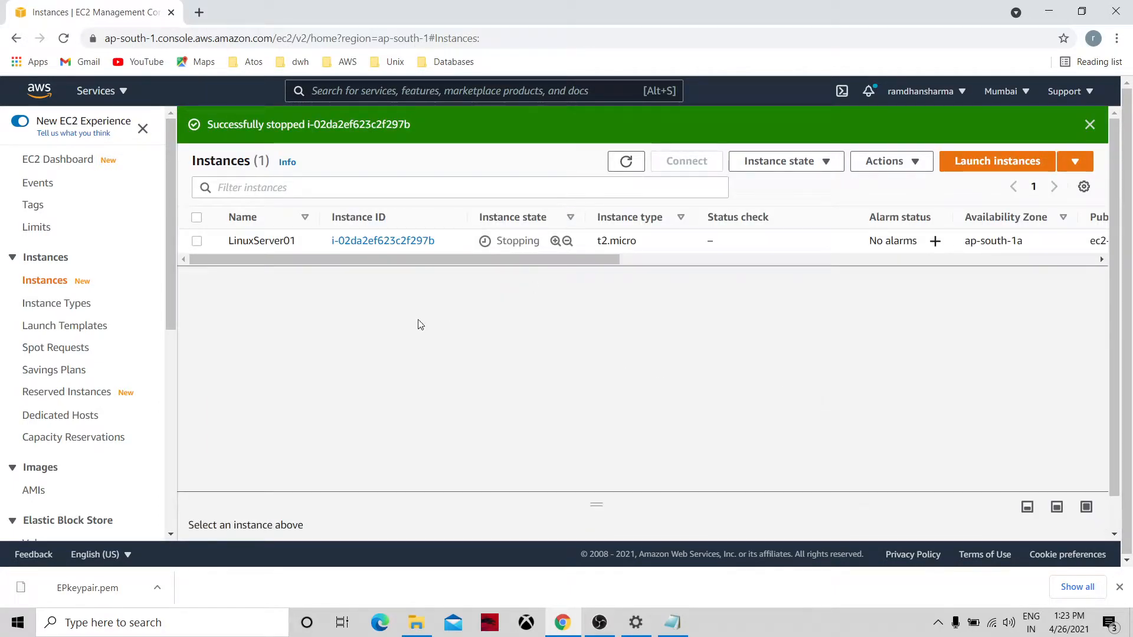
{"action": "left_click", "coordinate": [625, 163]}
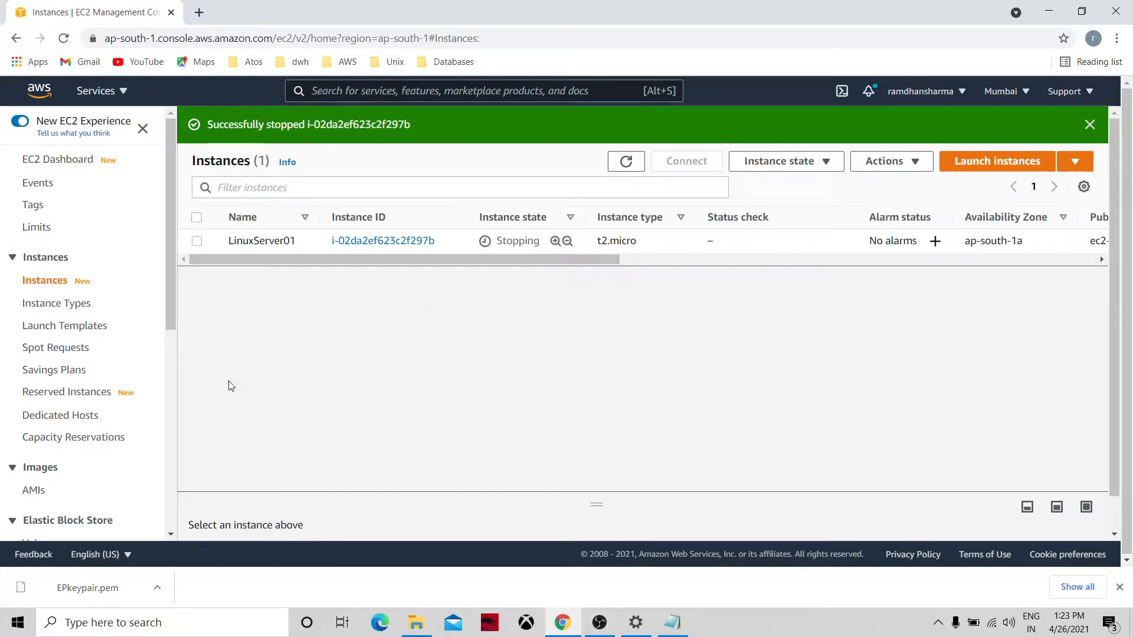
{"action": "scroll", "coordinate": [173, 359], "scroll_direction": "down", "scroll_amount": 6}
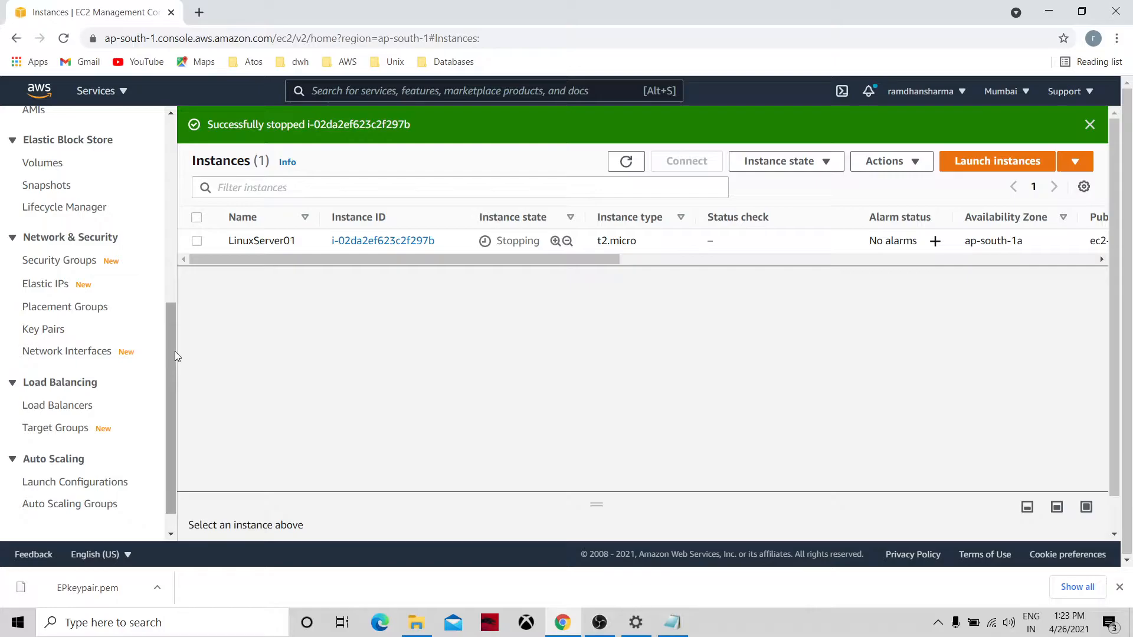
{"action": "left_click", "coordinate": [101, 507]}
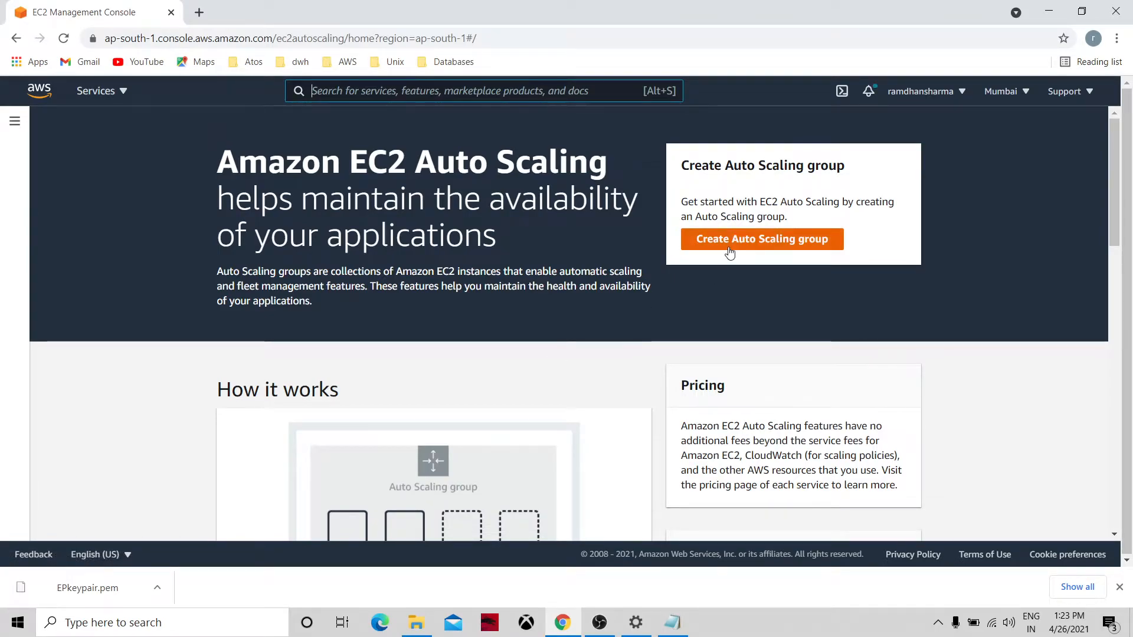
Leave the Auto Scaling group form and verify LinuxServer01 now shows Stopped with no instances running.
{"action": "left_click", "coordinate": [787, 240]}
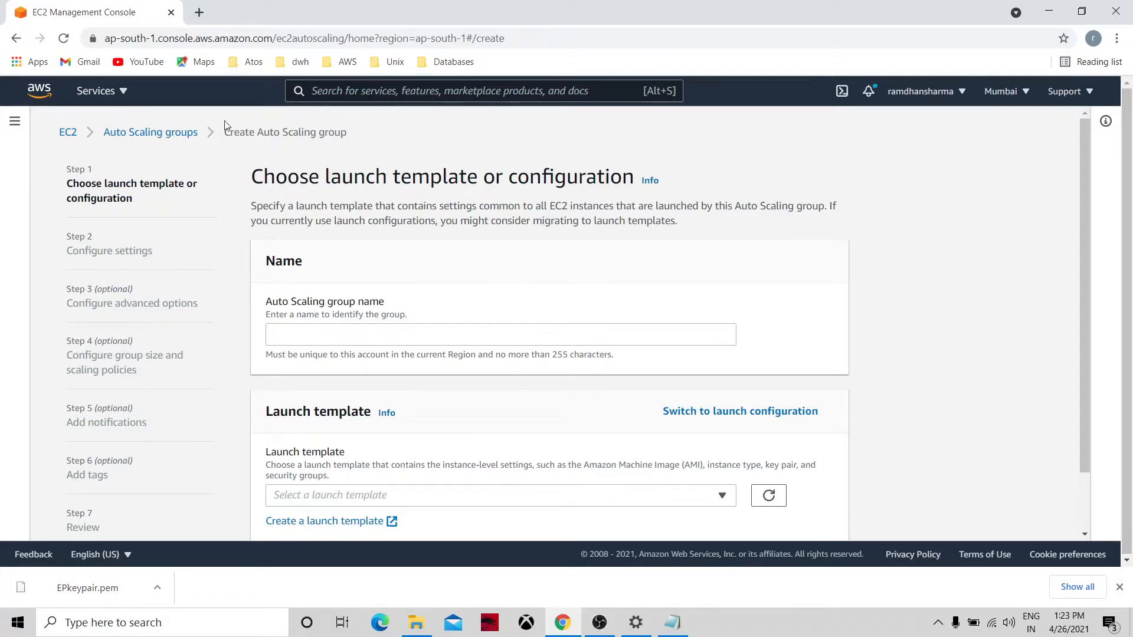
{"action": "left_click", "coordinate": [68, 133]}
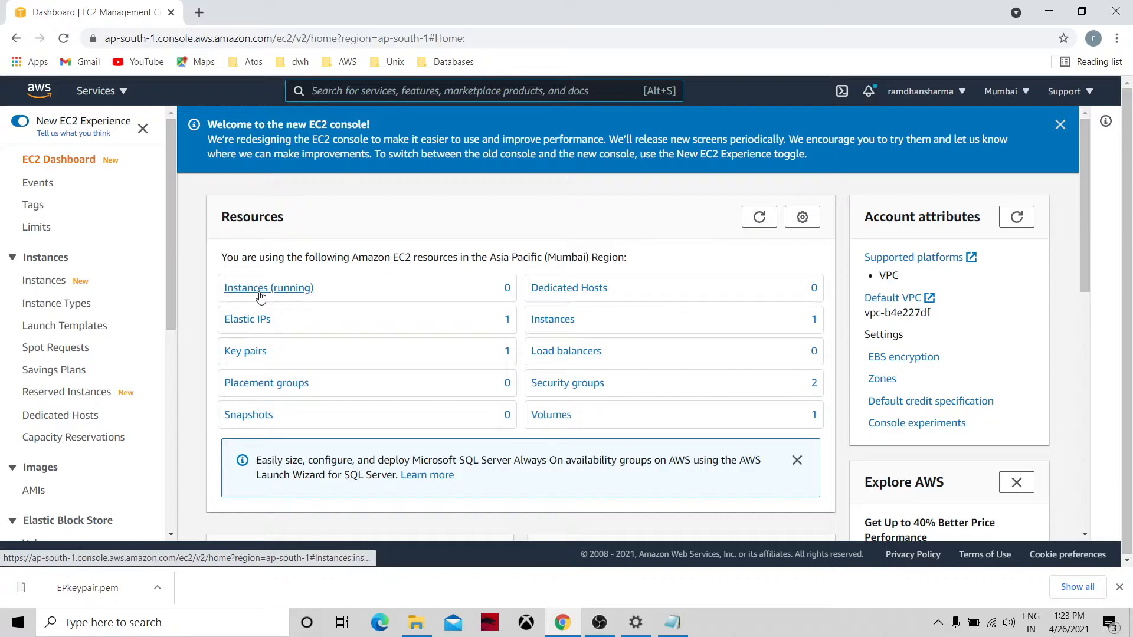
{"action": "left_click", "coordinate": [761, 218]}
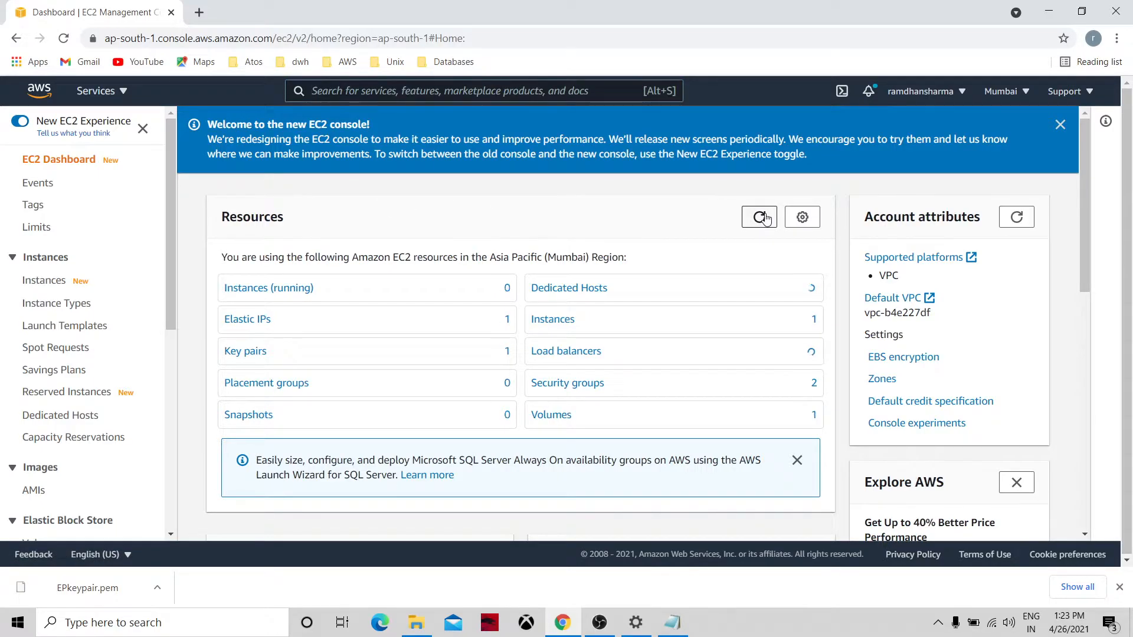
{"action": "left_click", "coordinate": [299, 290]}
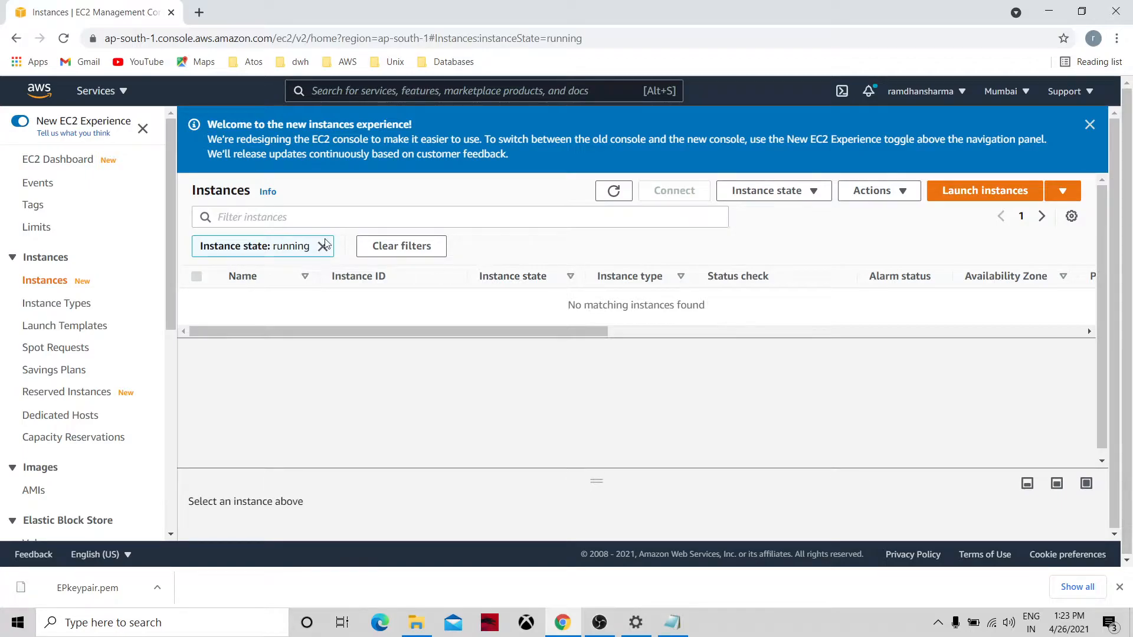
{"action": "left_click", "coordinate": [609, 197]}
{"action": "left_click", "coordinate": [70, 163]}
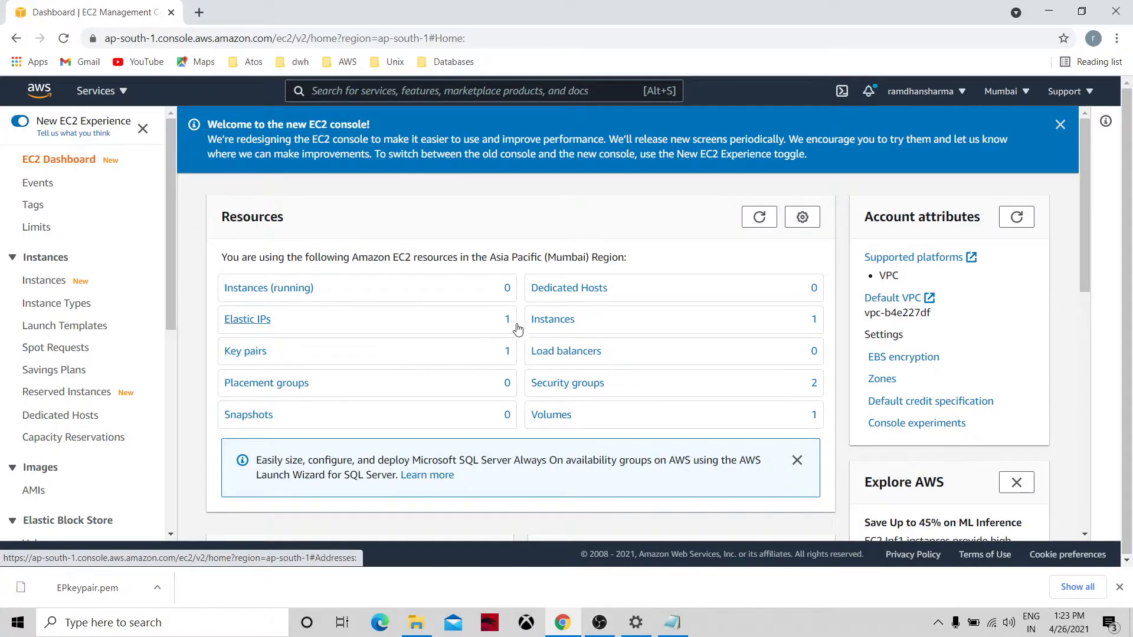
{"action": "left_click", "coordinate": [537, 324]}
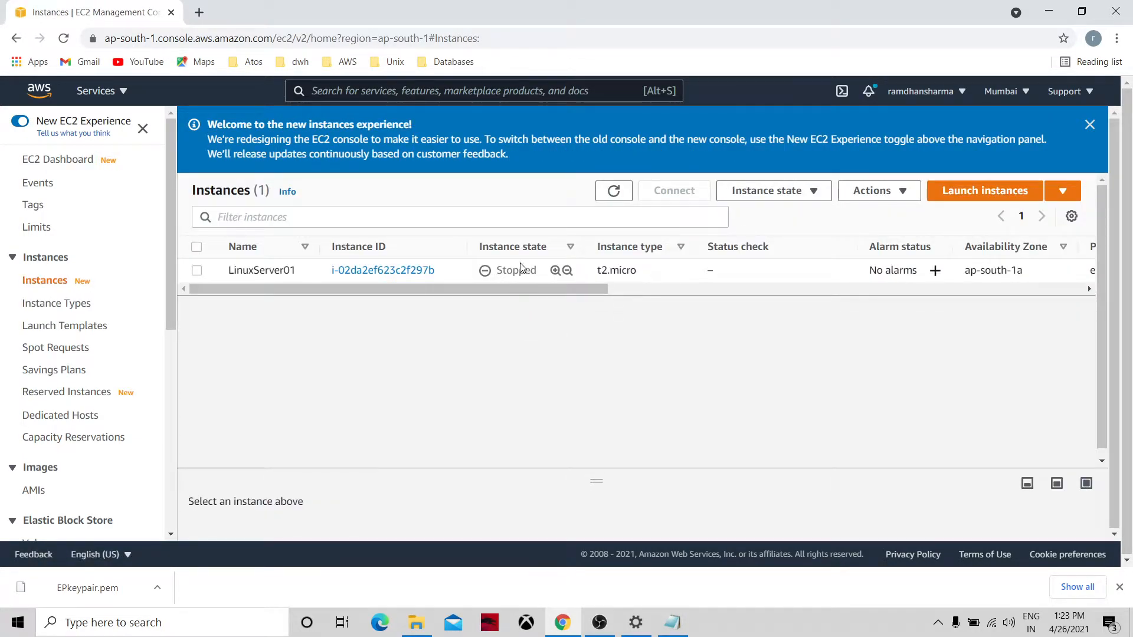
Start the stopped LinuxServer01 instance again.
{"action": "left_click", "coordinate": [746, 193]}
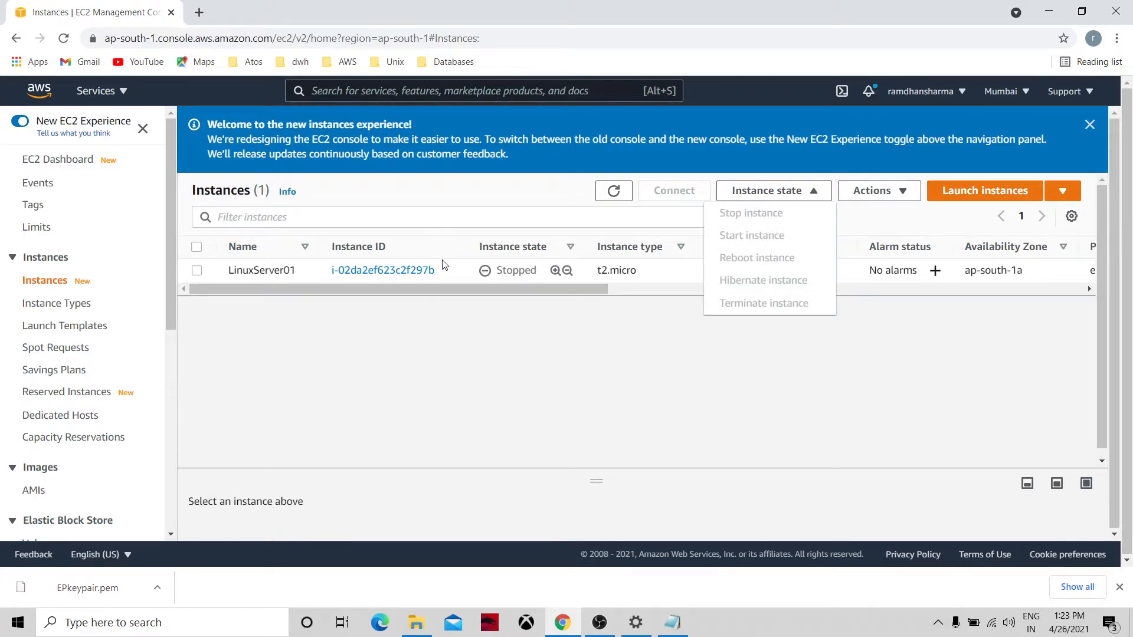
{"action": "left_click", "coordinate": [196, 271]}
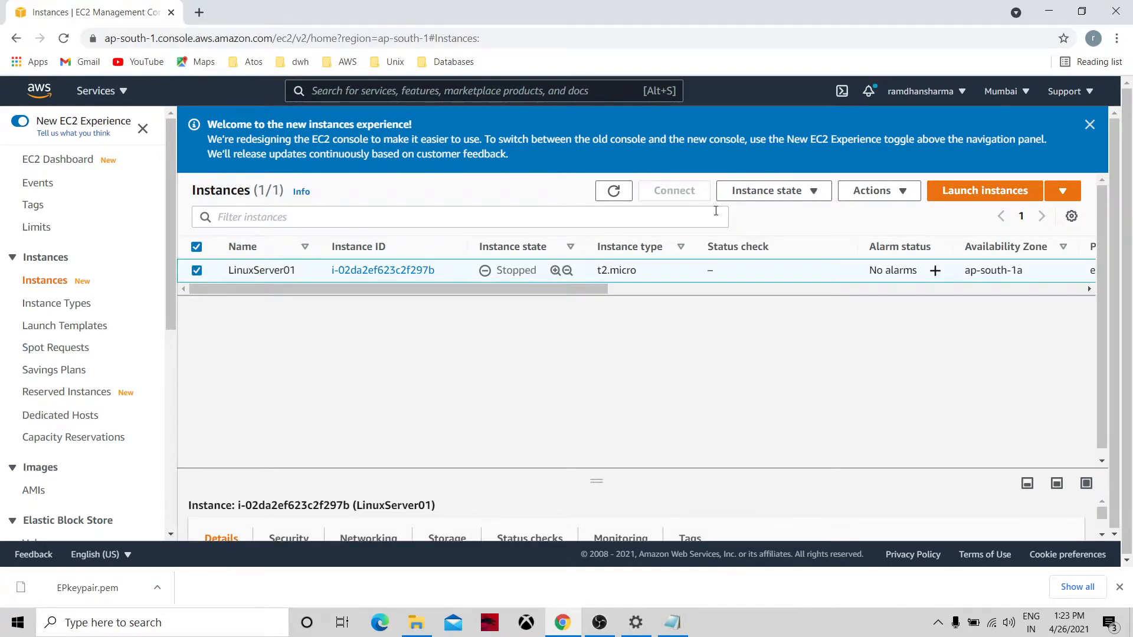
{"action": "left_click", "coordinate": [761, 195]}
{"action": "left_click", "coordinate": [747, 233]}
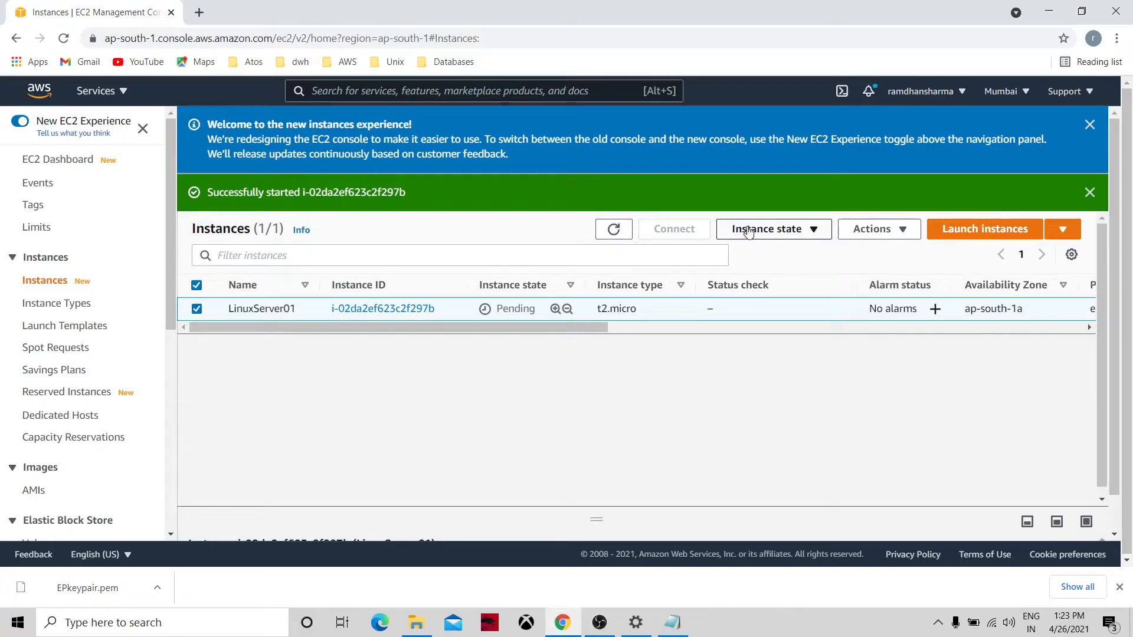
Refresh the Instances list until LinuxServer01 shows Running with status checks initializing.
{"action": "left_click", "coordinate": [613, 230]}
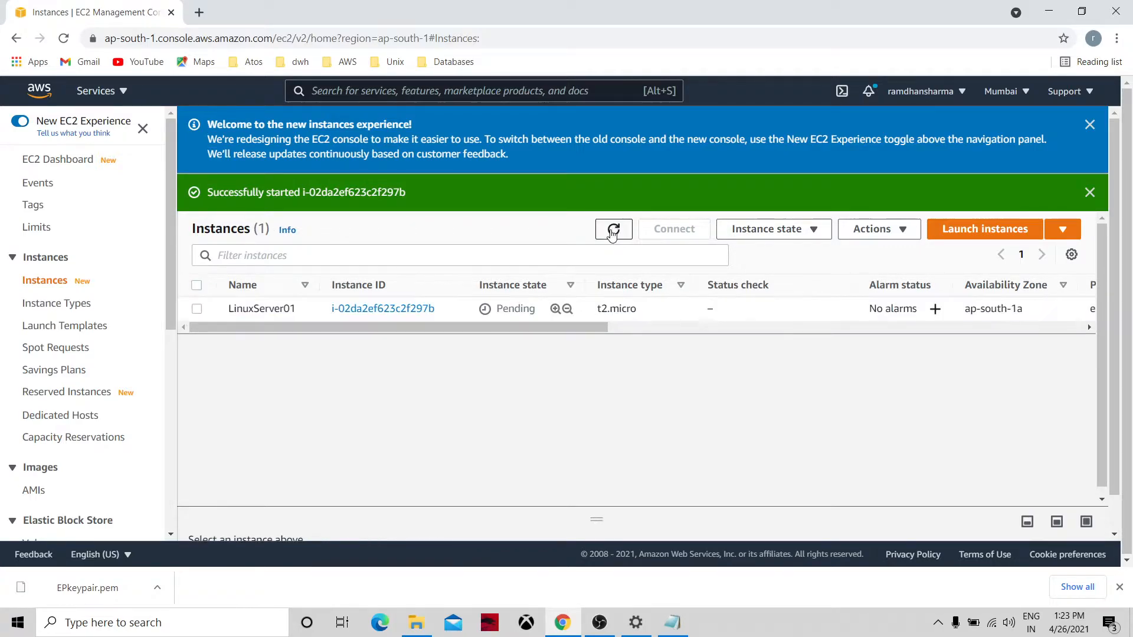
{"action": "left_click", "coordinate": [612, 234]}
{"action": "left_click", "coordinate": [613, 233]}
{"action": "left_click", "coordinate": [612, 234]}
{"action": "left_click", "coordinate": [767, 229]}
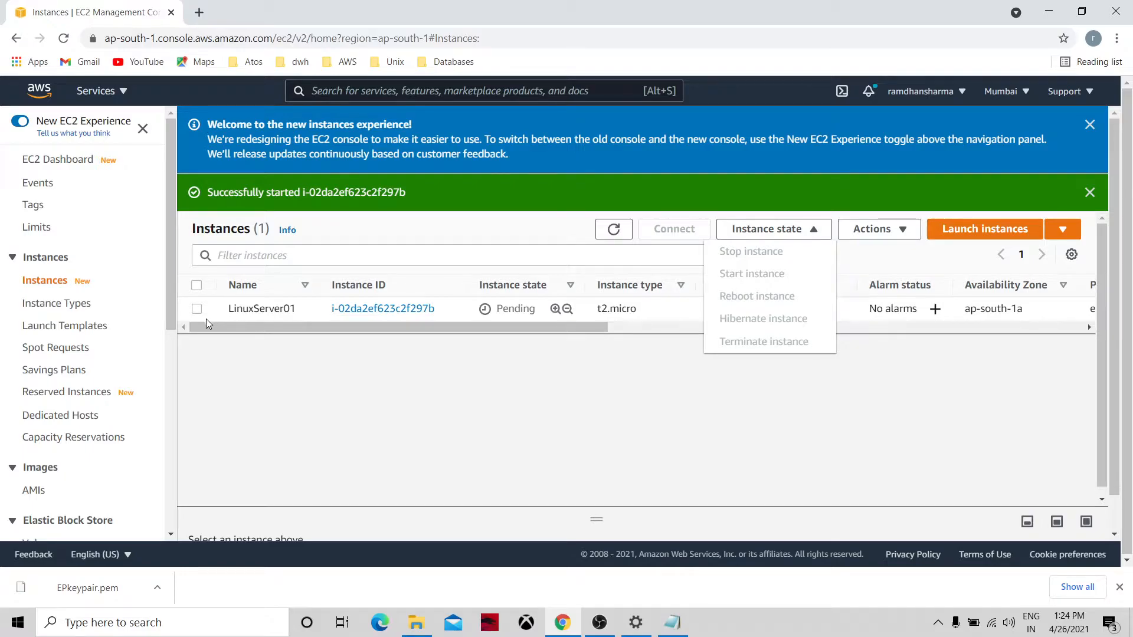
{"action": "left_click", "coordinate": [615, 231]}
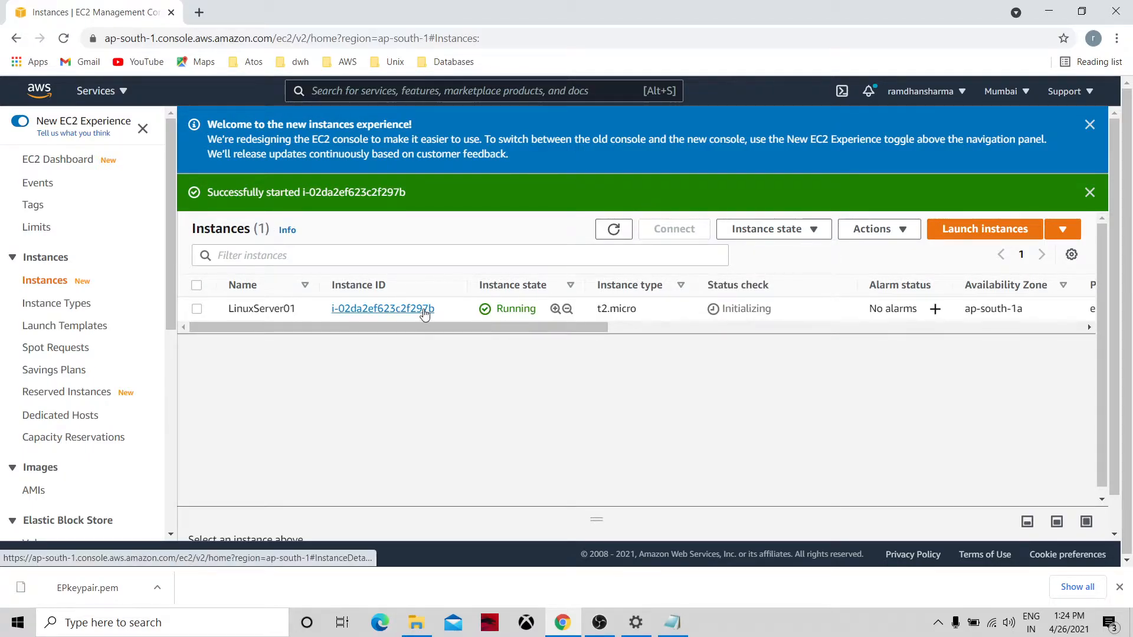
Copy LinuxServer01's public IPv4 65.0.145.83 into the Notepad notes and return to the EC2 Dashboard.
{"action": "left_click", "coordinate": [397, 309]}
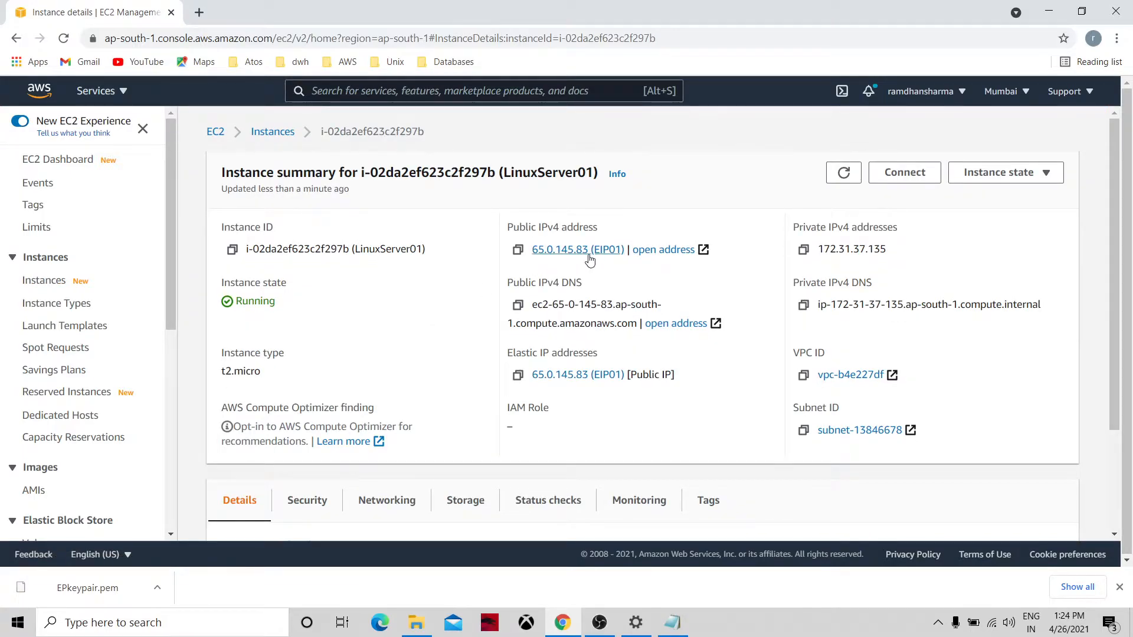
{"action": "left_click", "coordinate": [519, 249]}
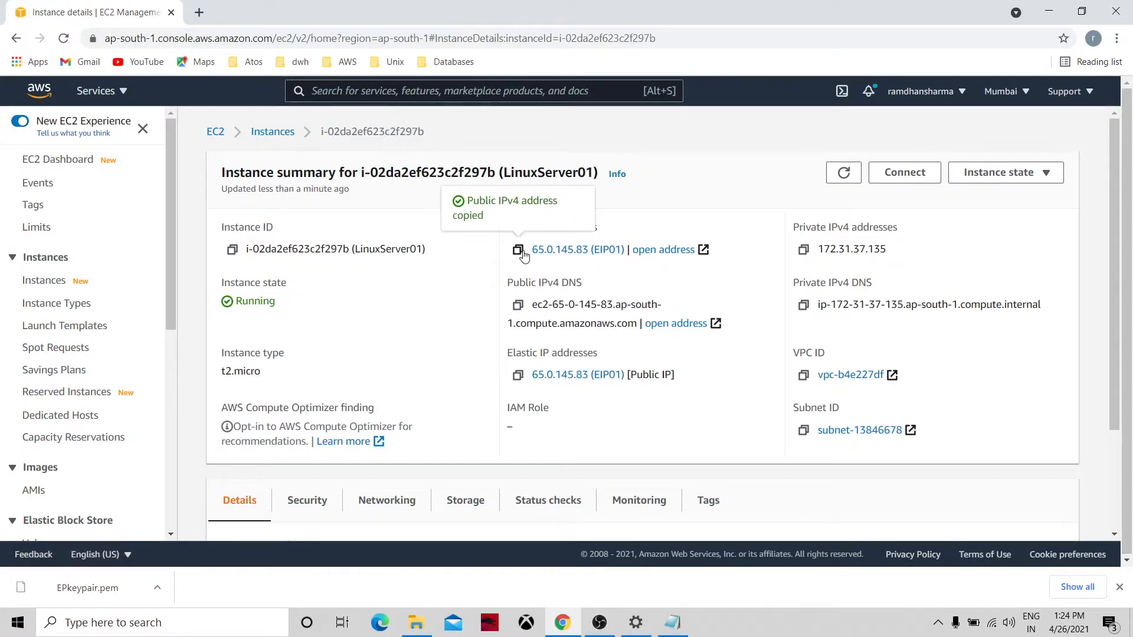
{"action": "left_click", "coordinate": [674, 624]}
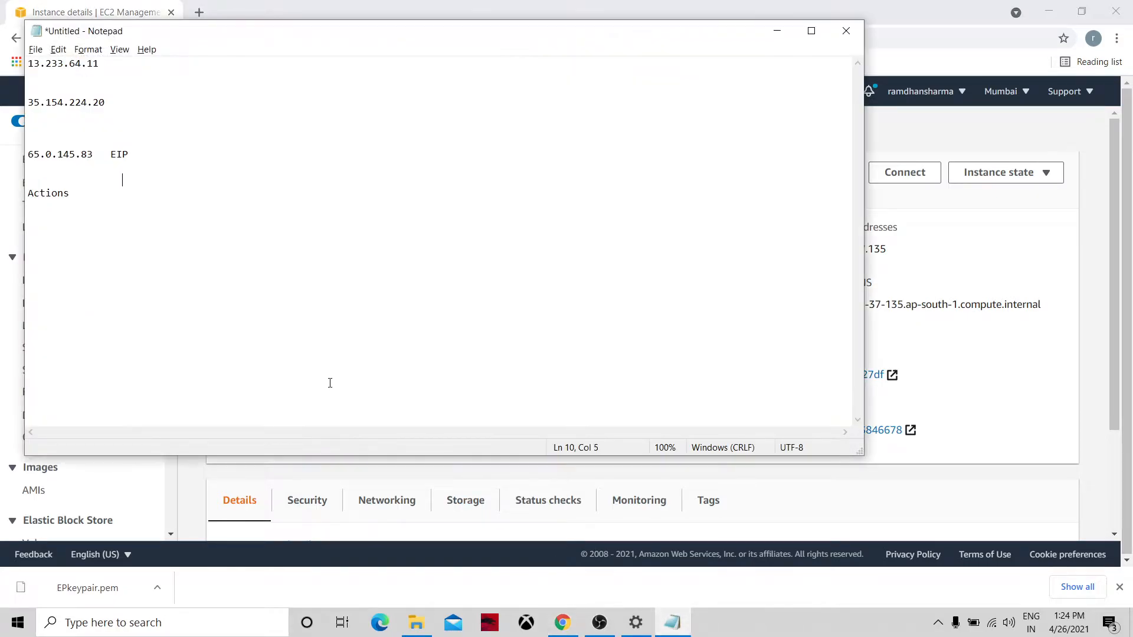
{"action": "key", "text": "BackSpace"}
{"action": "key", "text": "BackSpace"}
{"action": "key", "text": "ctrl+v"}
{"action": "key", "text": "Return"}
{"action": "key", "text": "alt+Tab"}
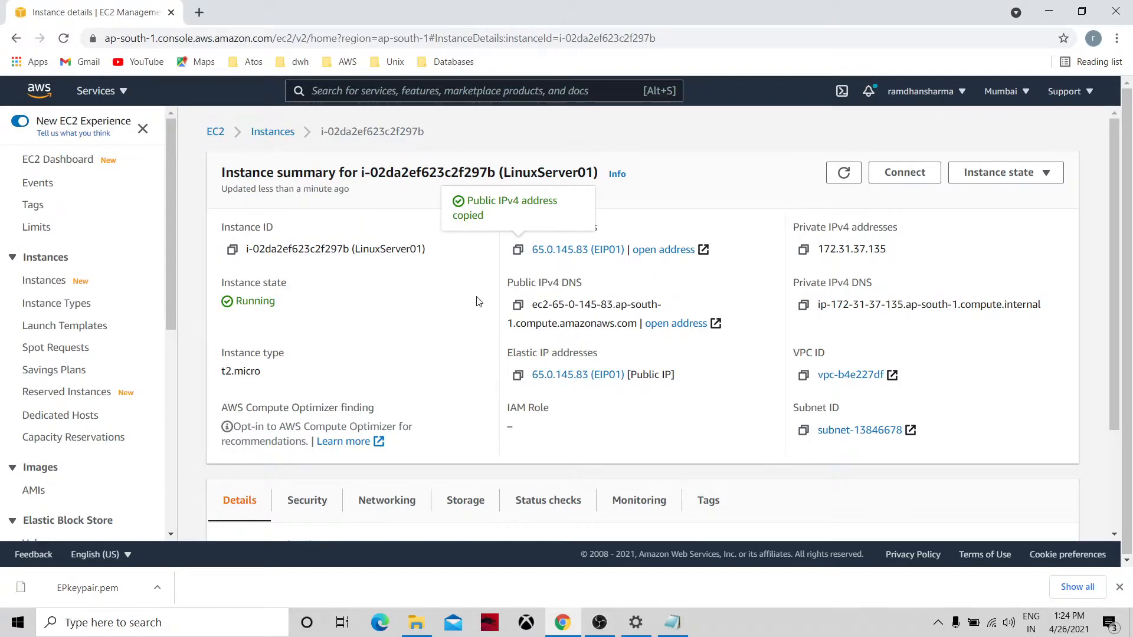
{"action": "left_click", "coordinate": [217, 132]}
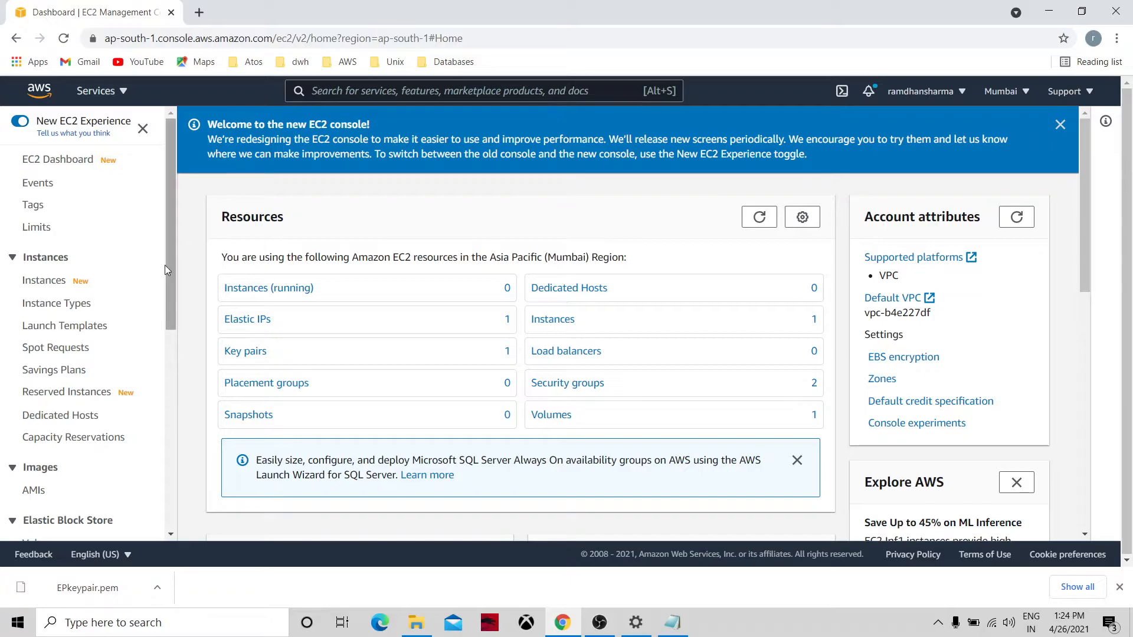
Terminate LinuxServer01, refresh until it shows Shutting-down, then view Launch Templates with AutoScaleTemplate.
{"action": "left_click", "coordinate": [548, 322]}
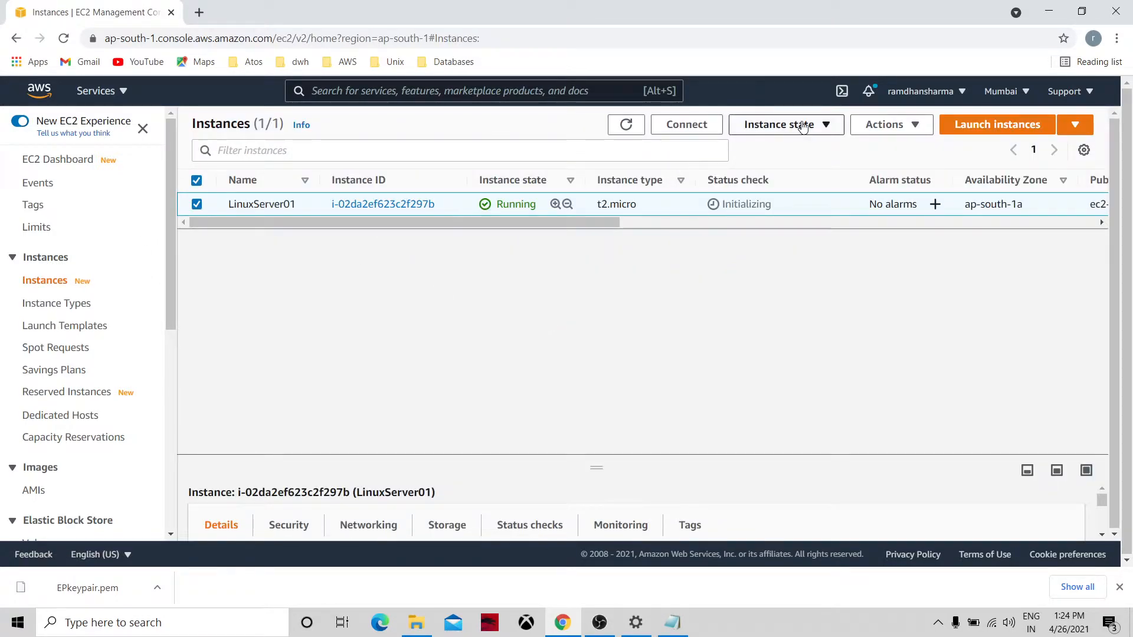
{"action": "left_click", "coordinate": [803, 125]}
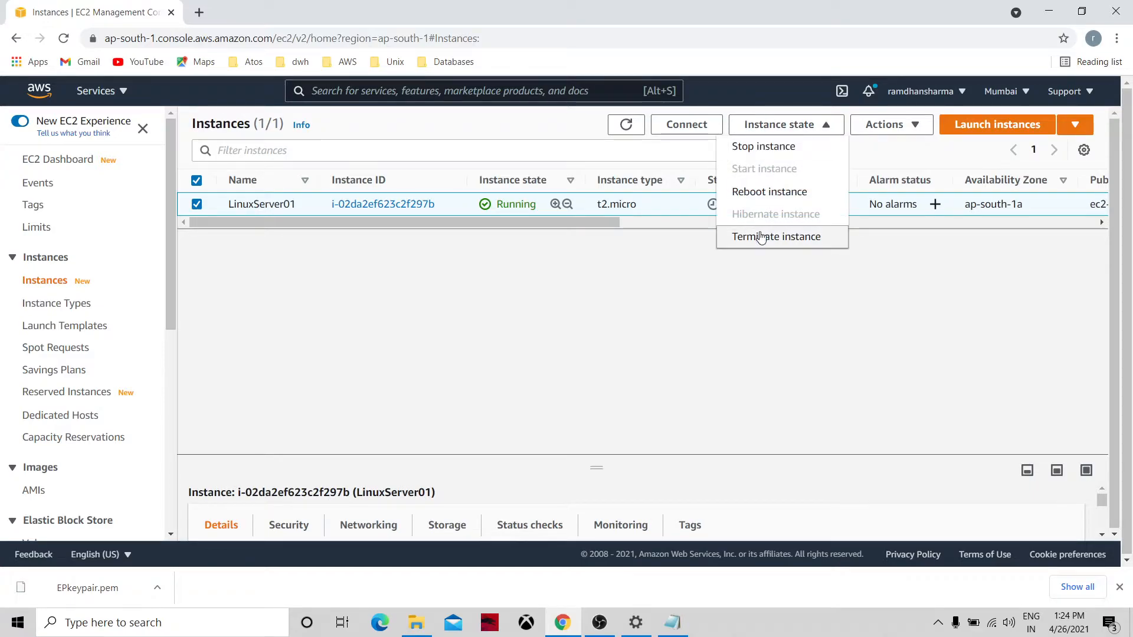
{"action": "left_click", "coordinate": [761, 238]}
{"action": "left_click", "coordinate": [801, 401]}
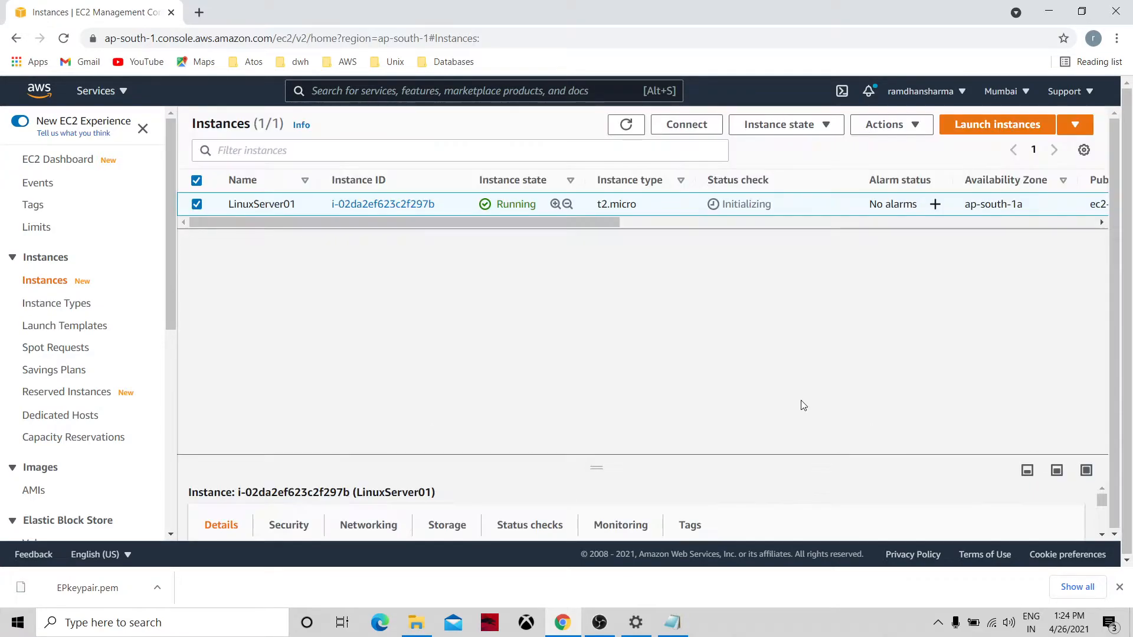
{"action": "left_click", "coordinate": [627, 168]}
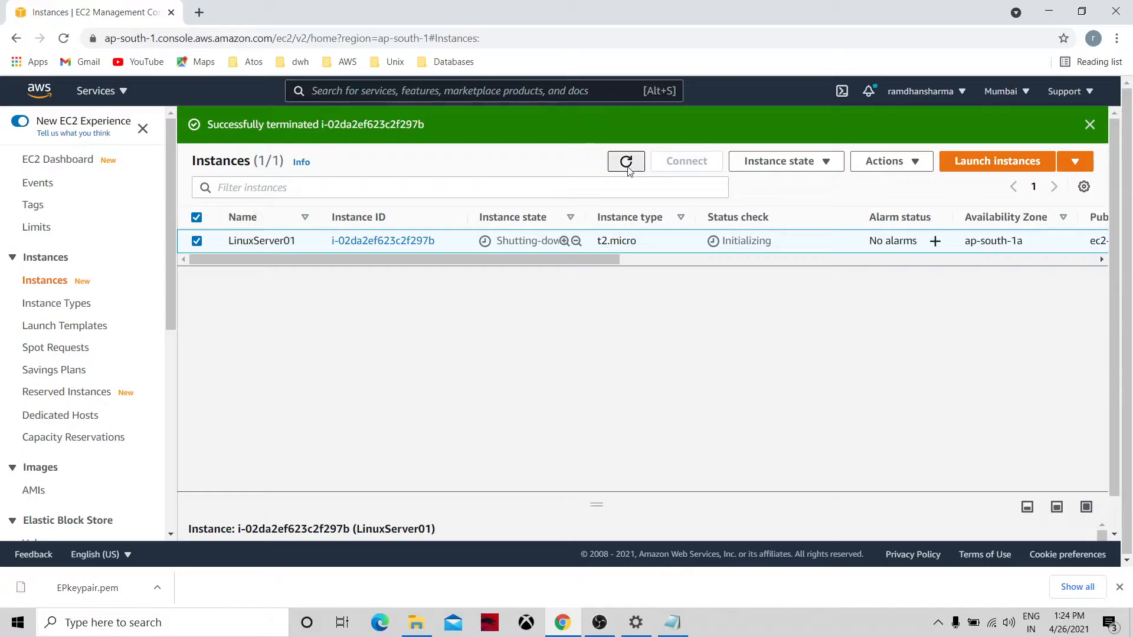
{"action": "left_click", "coordinate": [628, 167]}
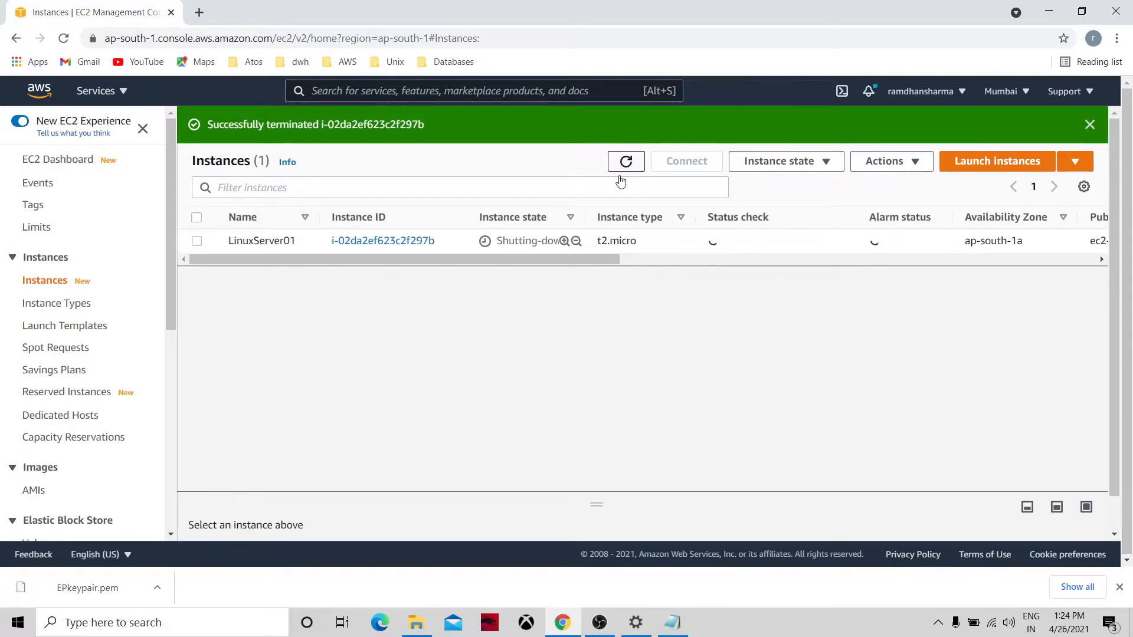
{"action": "left_click", "coordinate": [82, 327]}
Preview the Create Auto Scaling group form, then return to the EC2 Dashboard and open a new tab.
{"action": "left_click", "coordinate": [168, 363]}
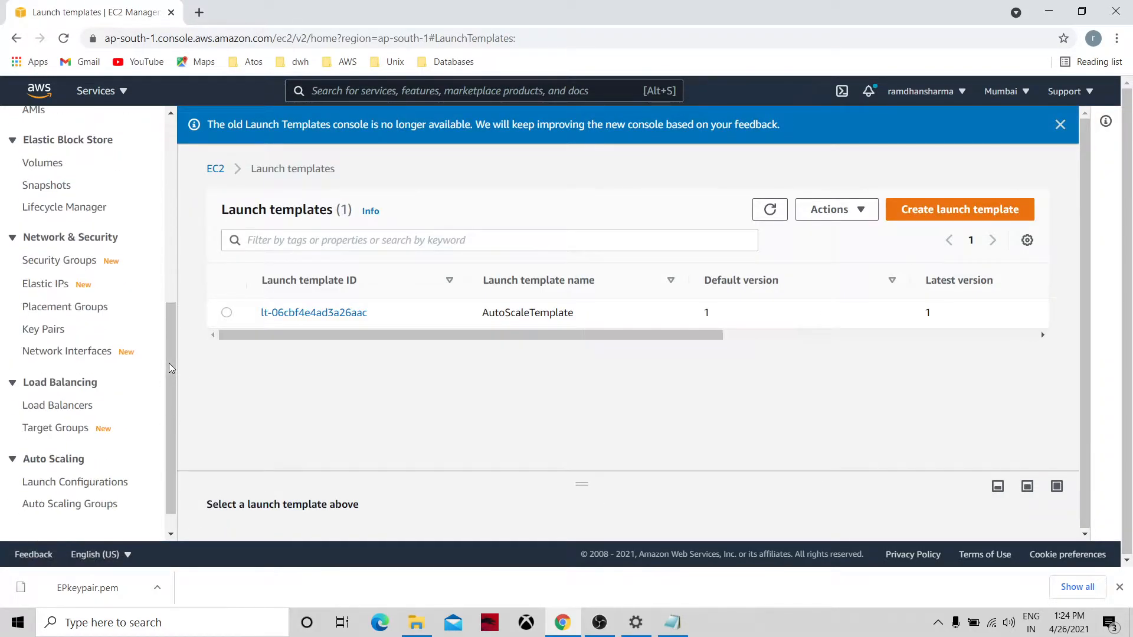
{"action": "left_click", "coordinate": [84, 510]}
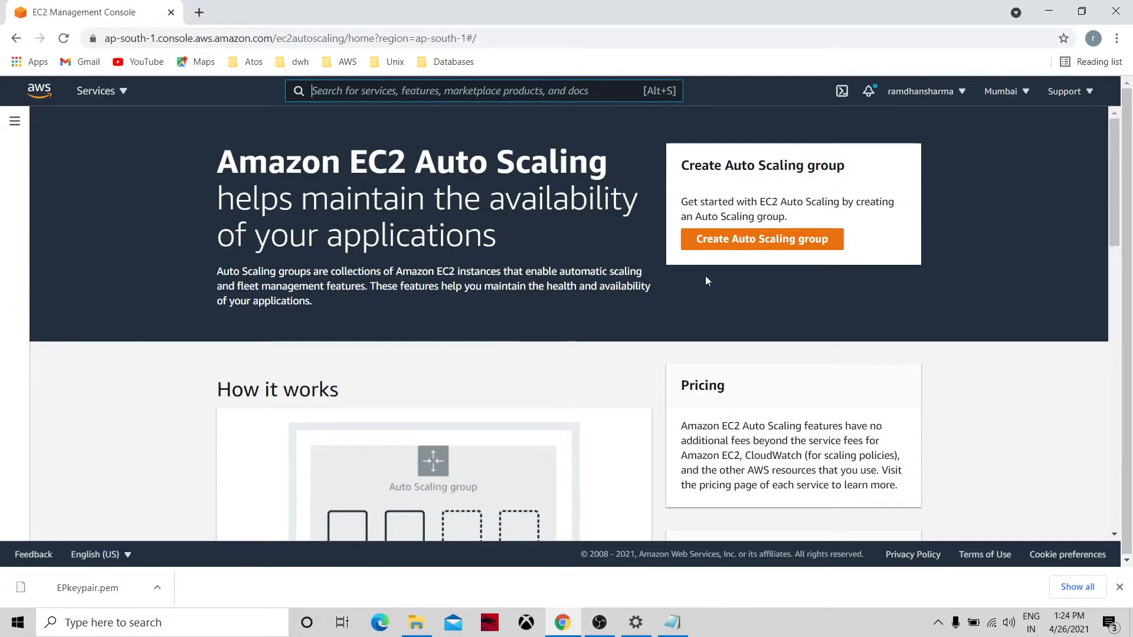
{"action": "left_click", "coordinate": [745, 249]}
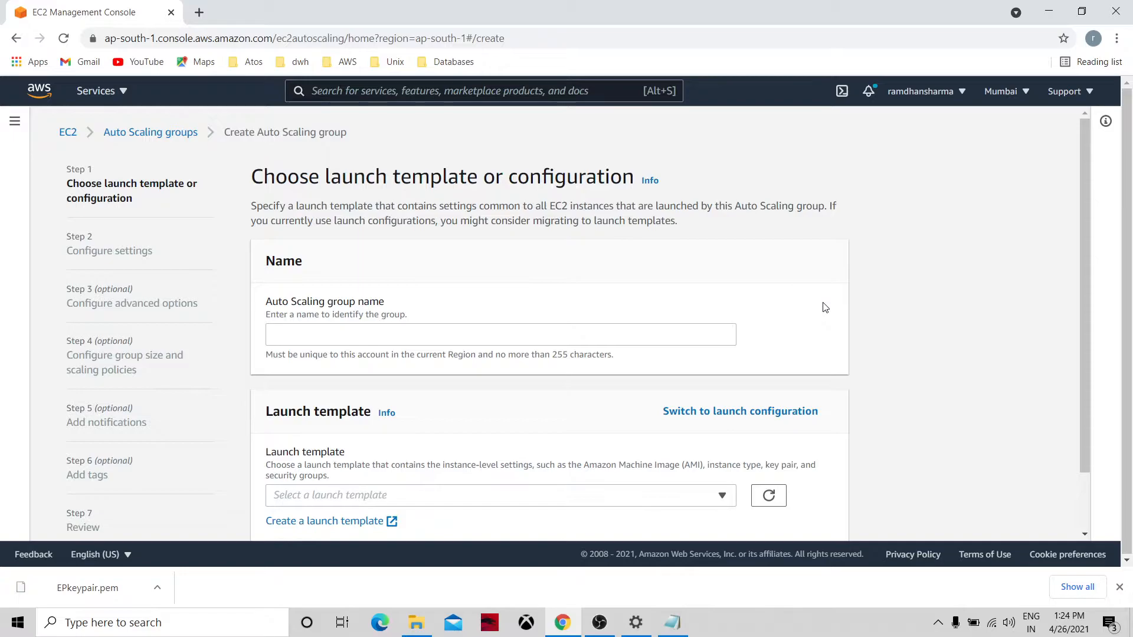
{"action": "left_click", "coordinate": [495, 334]}
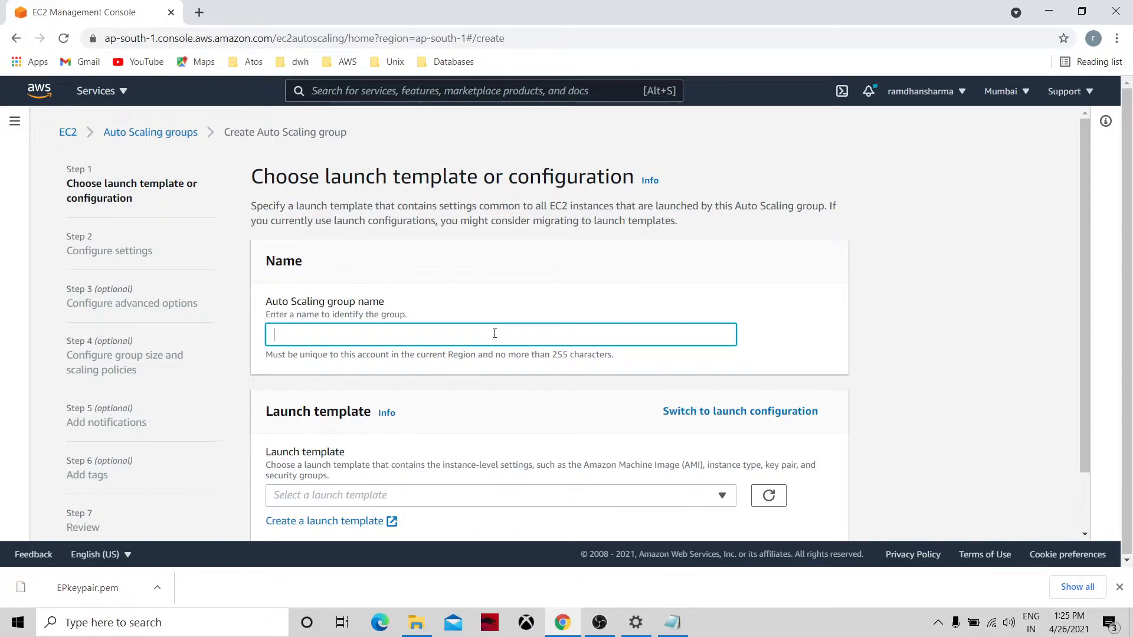
{"action": "left_click", "coordinate": [69, 134]}
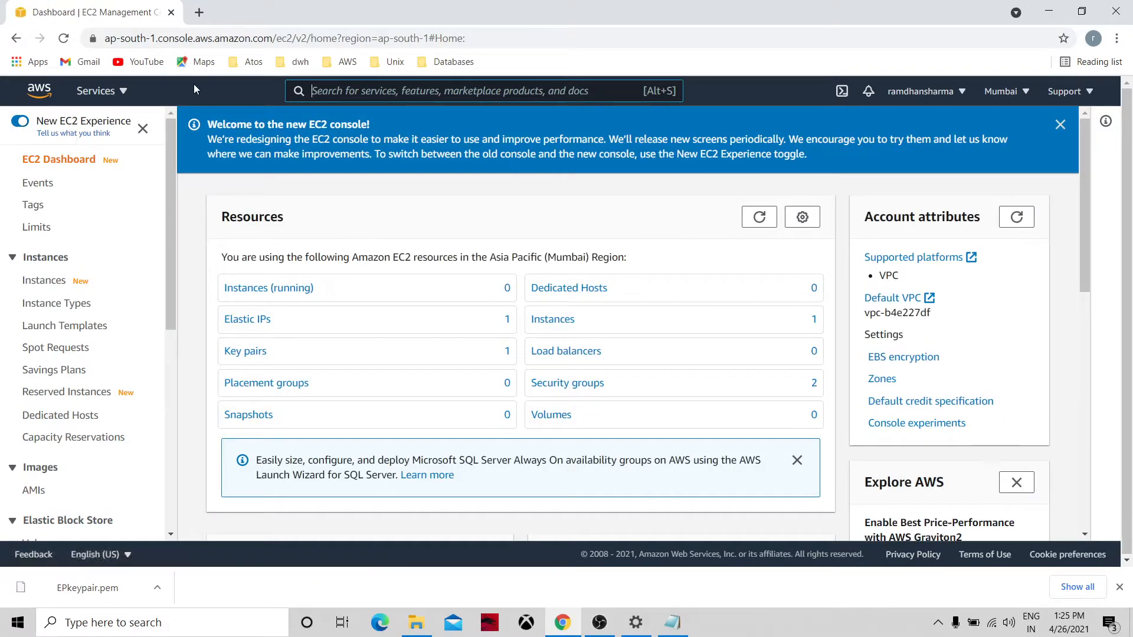
{"action": "left_click", "coordinate": [199, 13]}
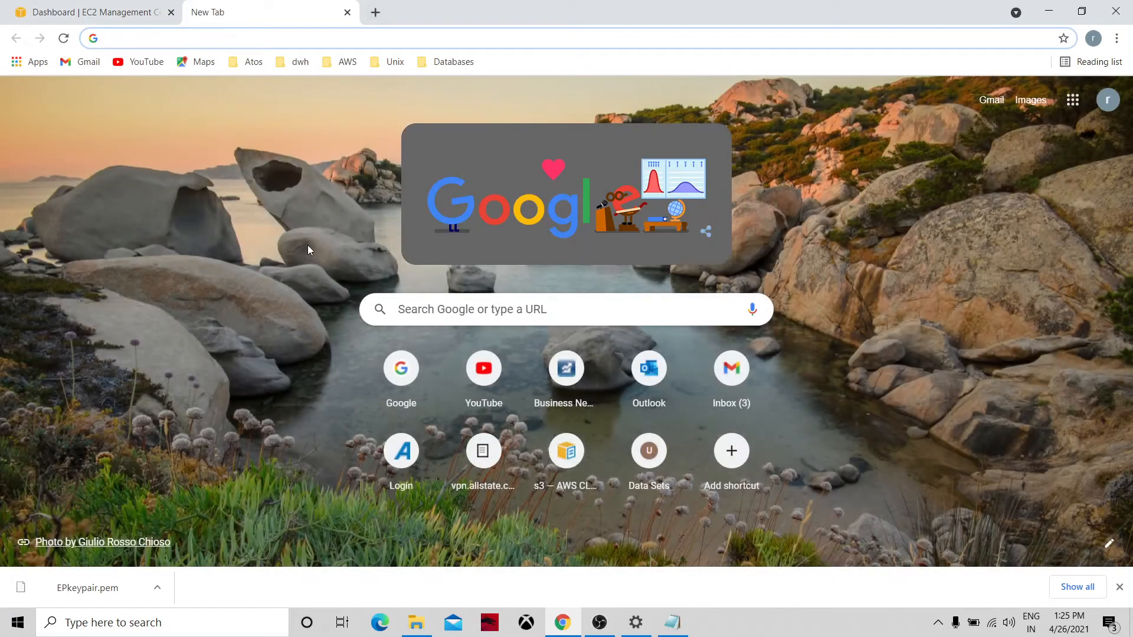
Search Google for 'aws management console login' and log back in to the AWS console.
{"action": "left_click", "coordinate": [423, 373]}
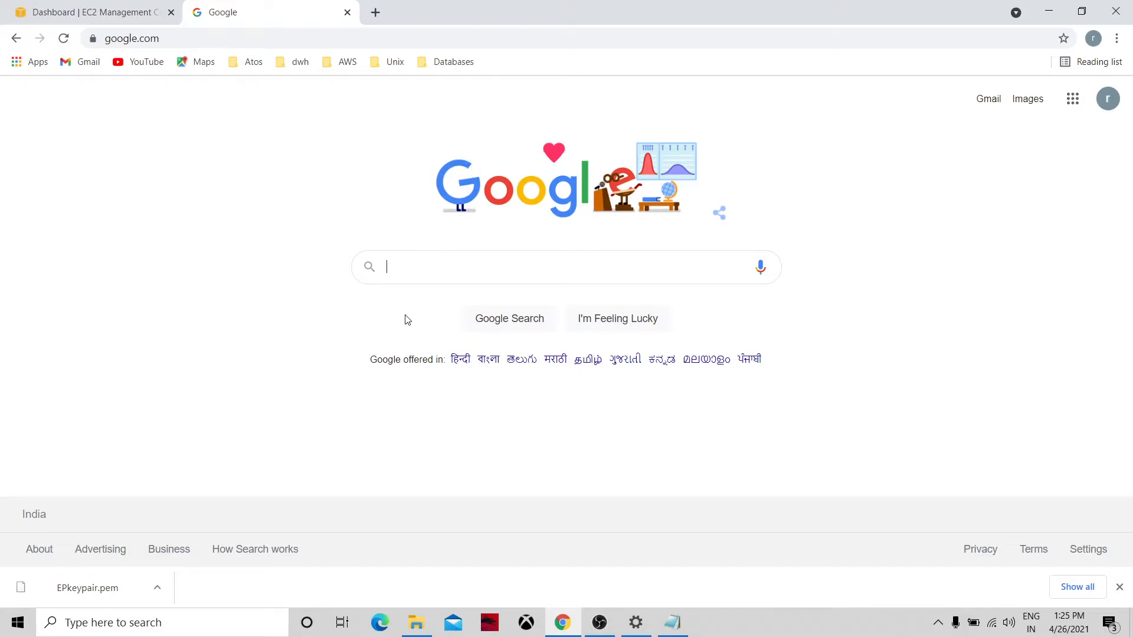
{"action": "type", "text": "aws"}
{"action": "left_click", "coordinate": [416, 305]}
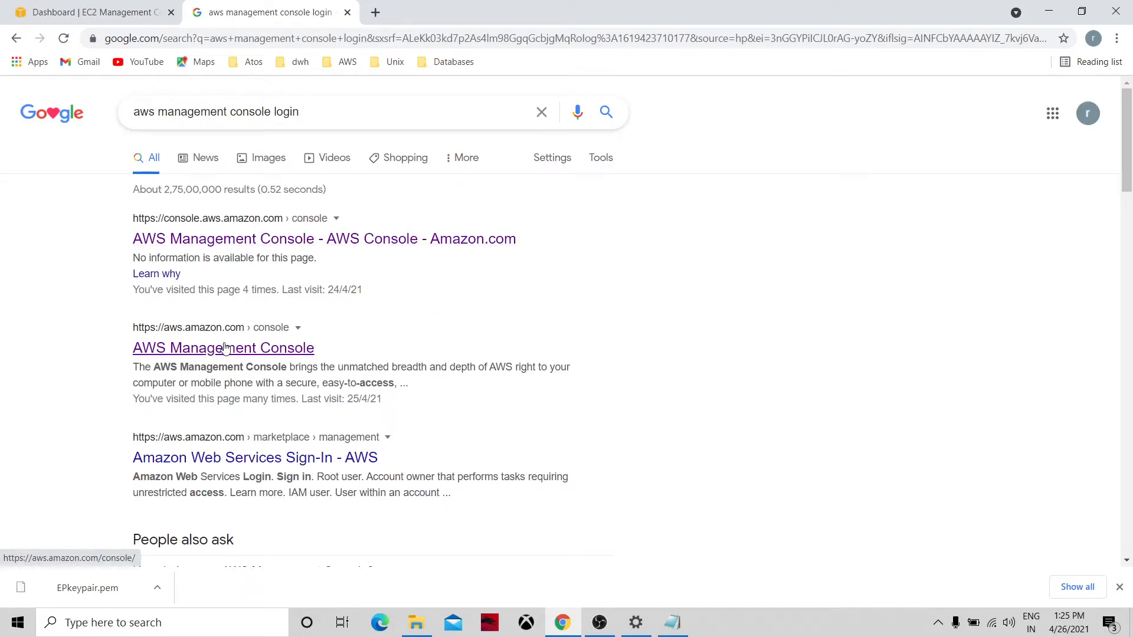
{"action": "left_click", "coordinate": [226, 349]}
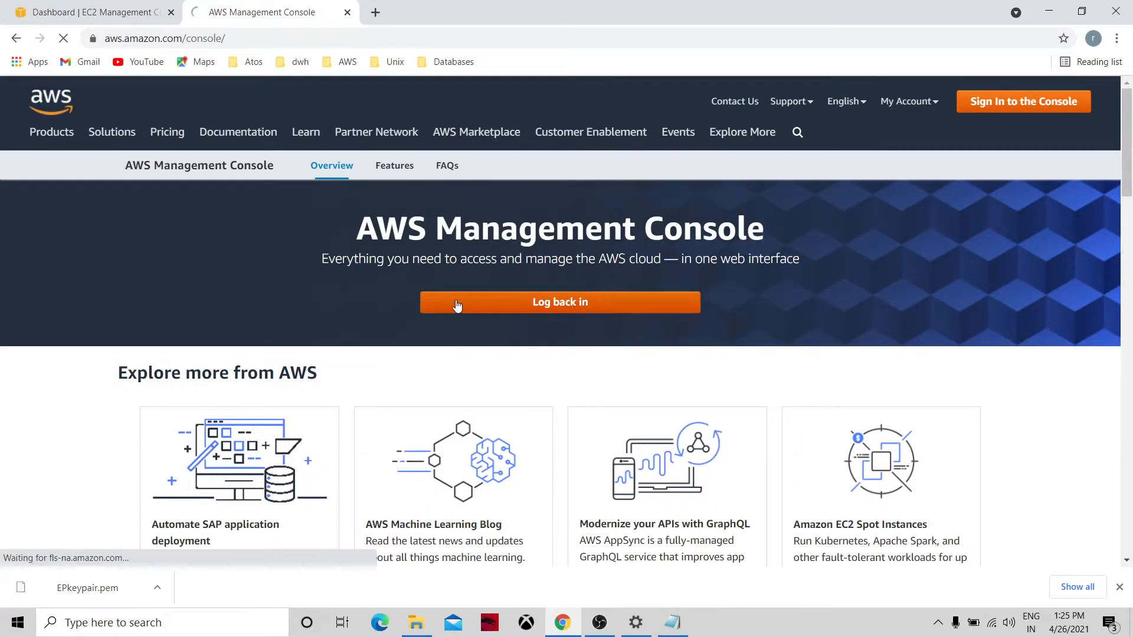
{"action": "left_click", "coordinate": [458, 304]}
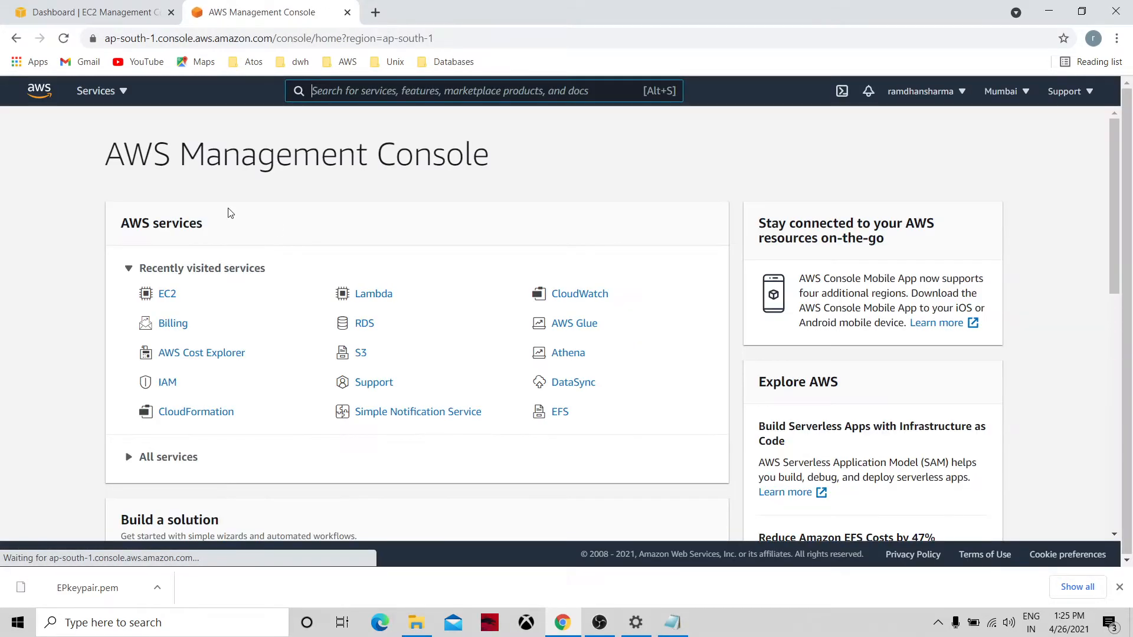
In the SNS console, start creating a topic named AutoScale01.
{"action": "left_click", "coordinate": [117, 94]}
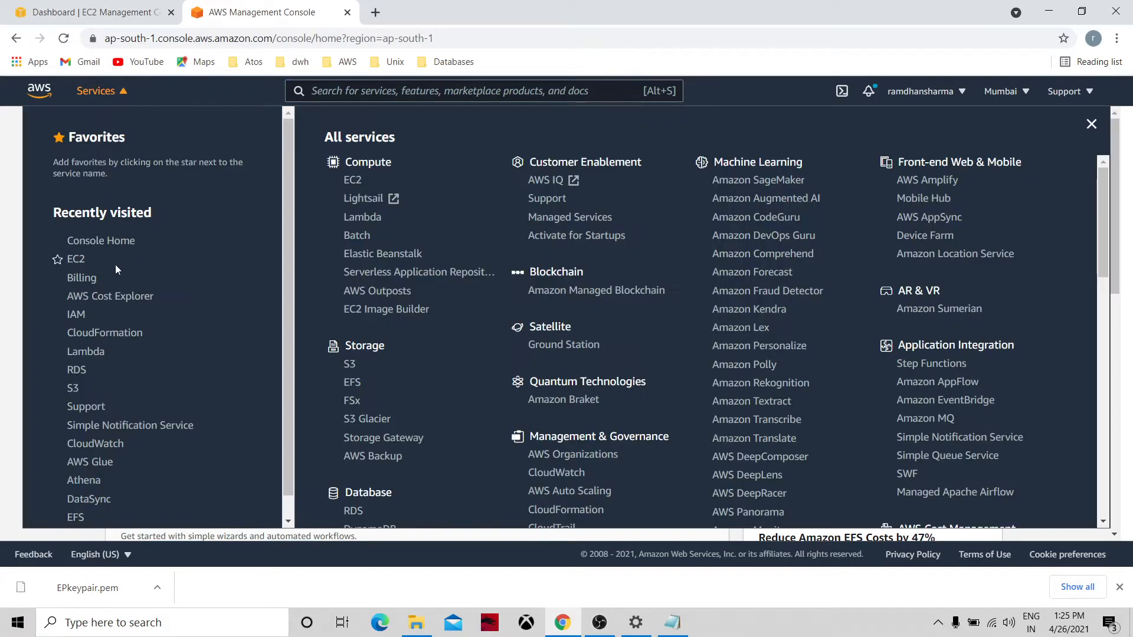
{"action": "left_click", "coordinate": [111, 426]}
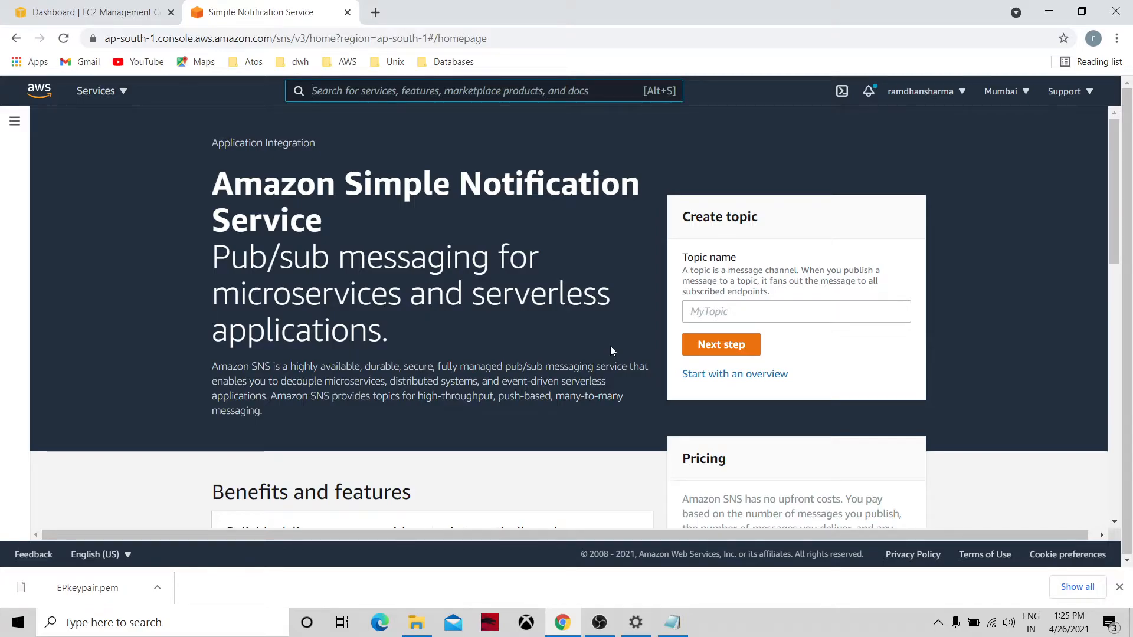
{"action": "left_click", "coordinate": [714, 315]}
{"action": "type", "text": "Au"}
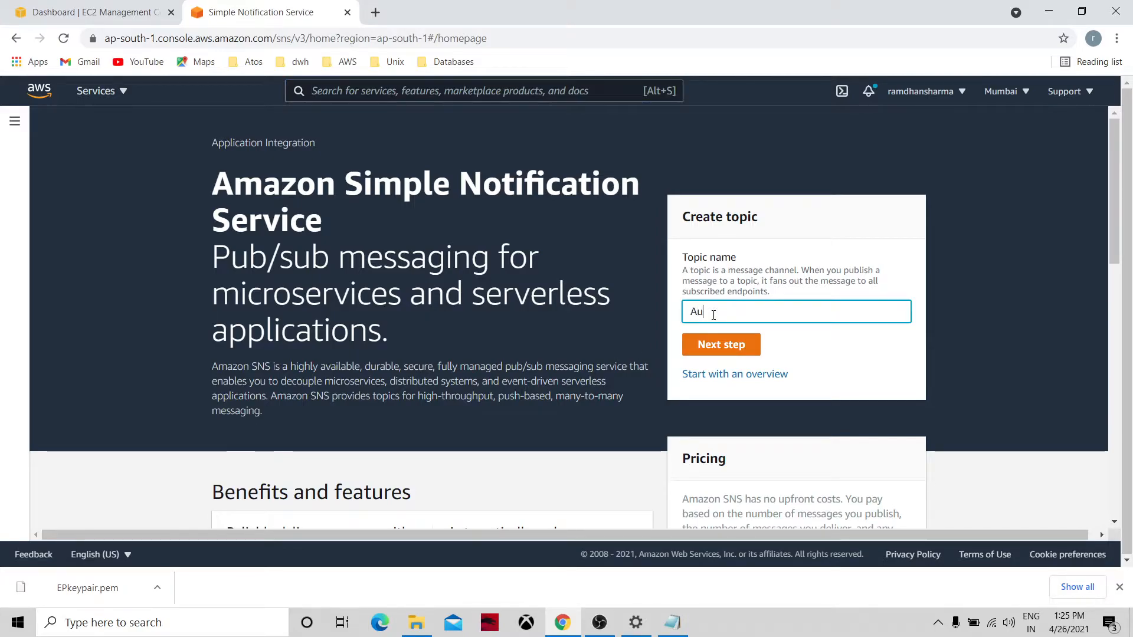
{"action": "type", "text": "toScale01"}
{"action": "left_click", "coordinate": [737, 353]}
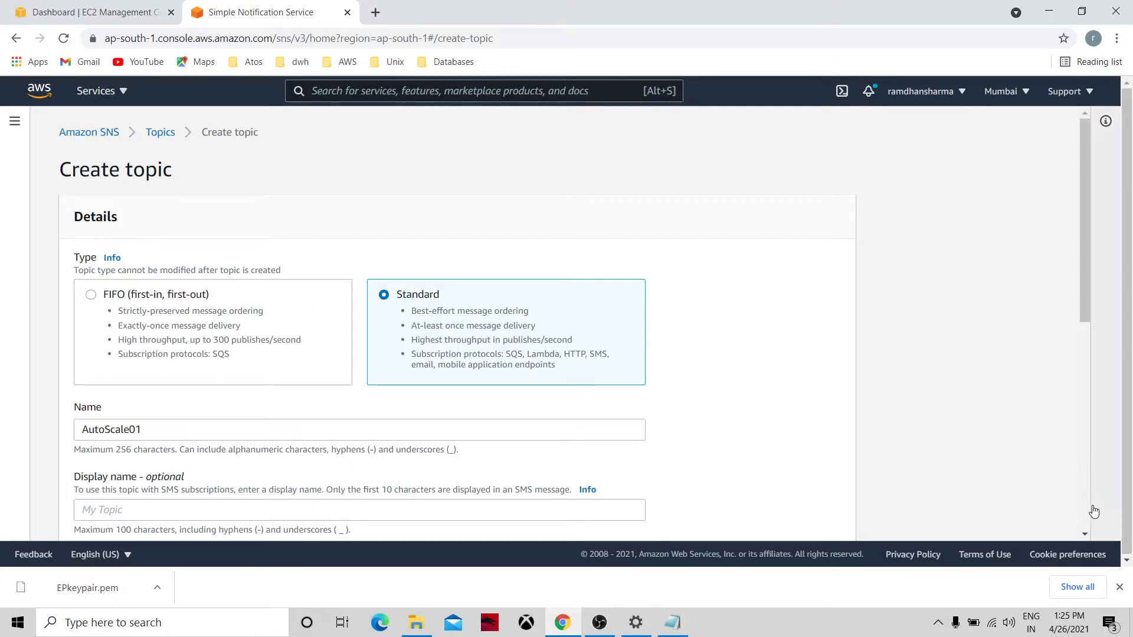
Give the Standard topic display name 'EC2 instance State Change', create it, and view Subscriptions.
{"action": "scroll", "coordinate": [522, 299], "scroll_direction": "down", "scroll_amount": 6}
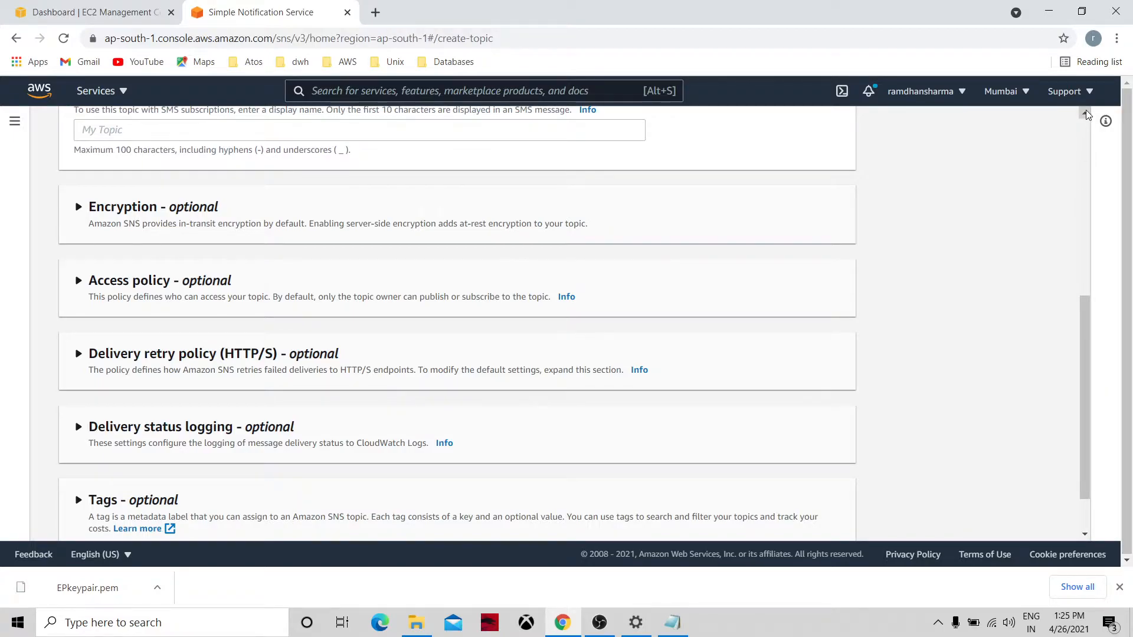
{"action": "left_click", "coordinate": [1085, 113]}
{"action": "left_click", "coordinate": [188, 277]}
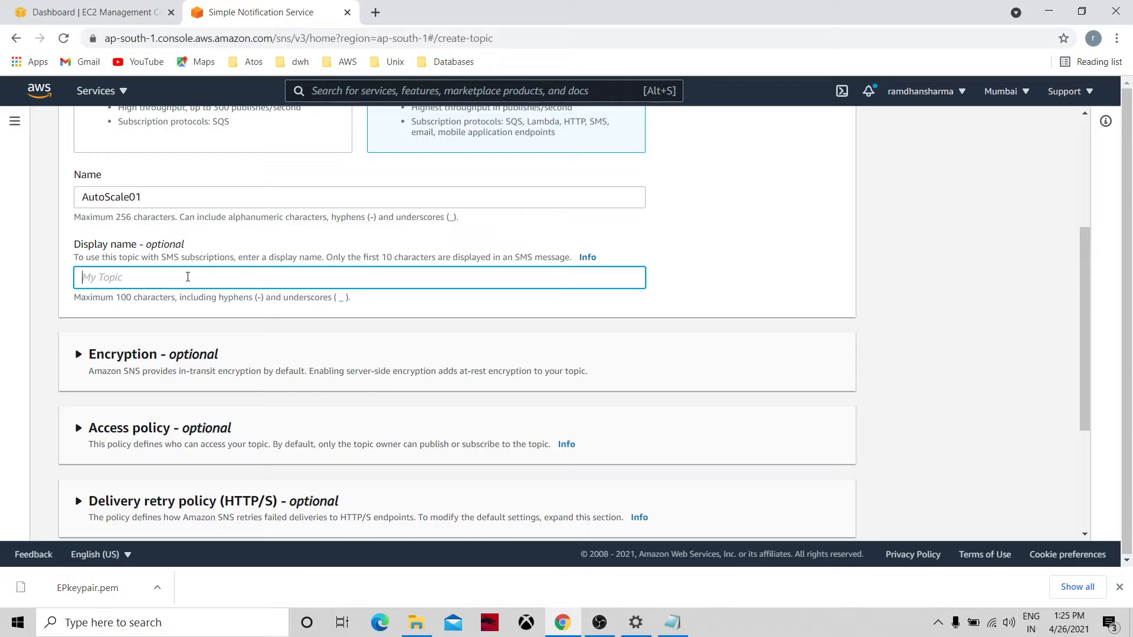
{"action": "type", "text": "E"}
{"action": "key", "text": "BackSpace"}
{"action": "key", "text": "BackSpace"}
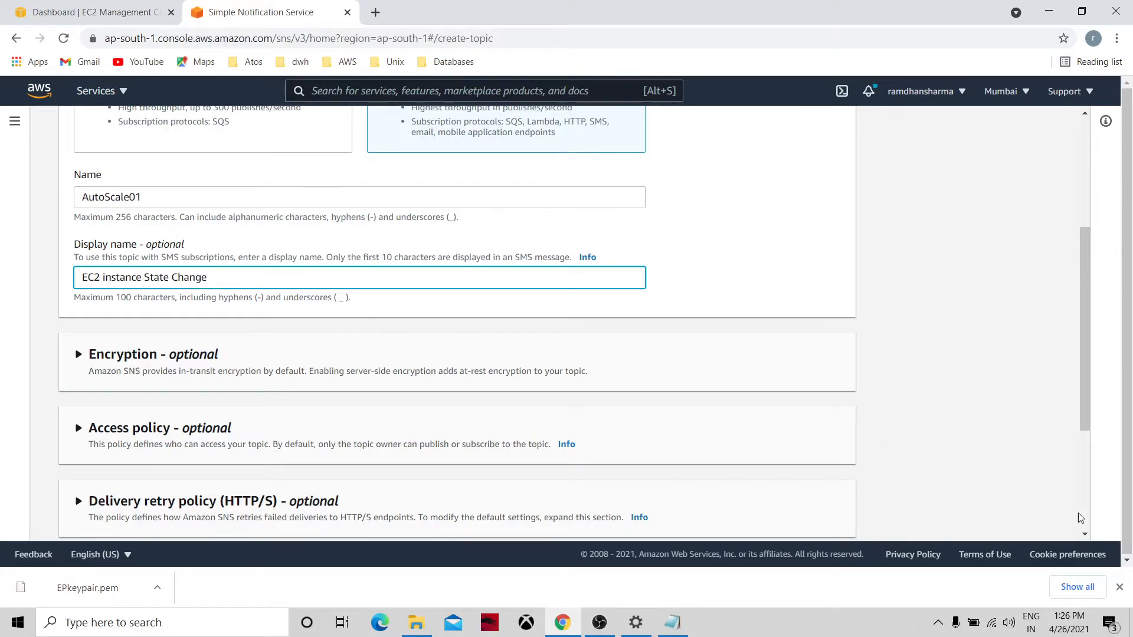
{"action": "scroll", "coordinate": [1075, 516], "scroll_direction": "down", "scroll_amount": 4}
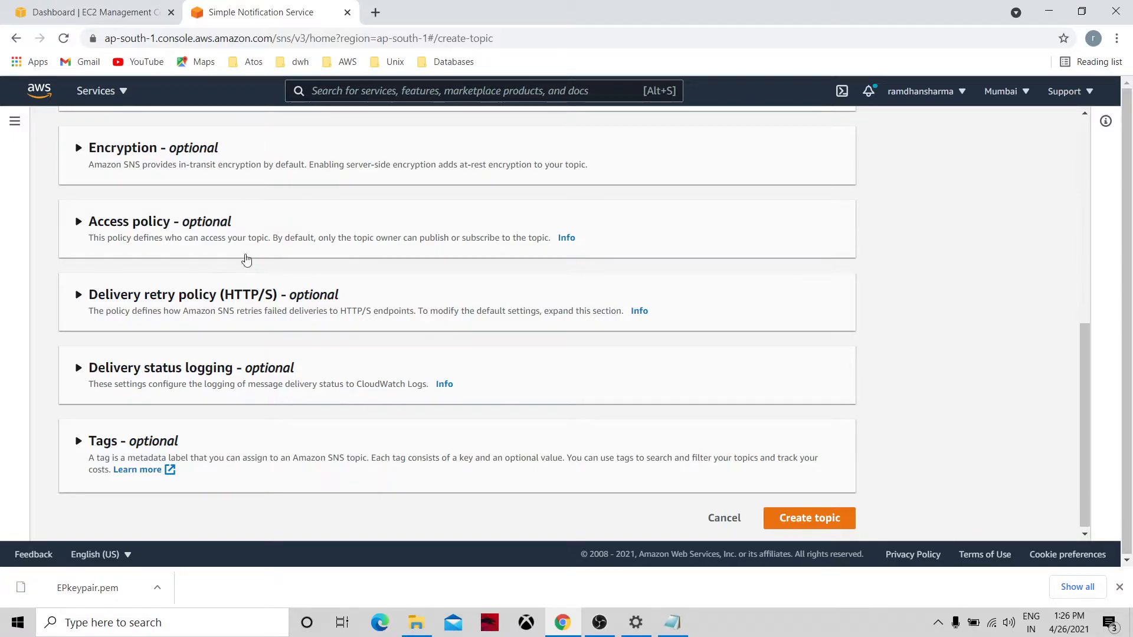
{"action": "left_click", "coordinate": [808, 518]}
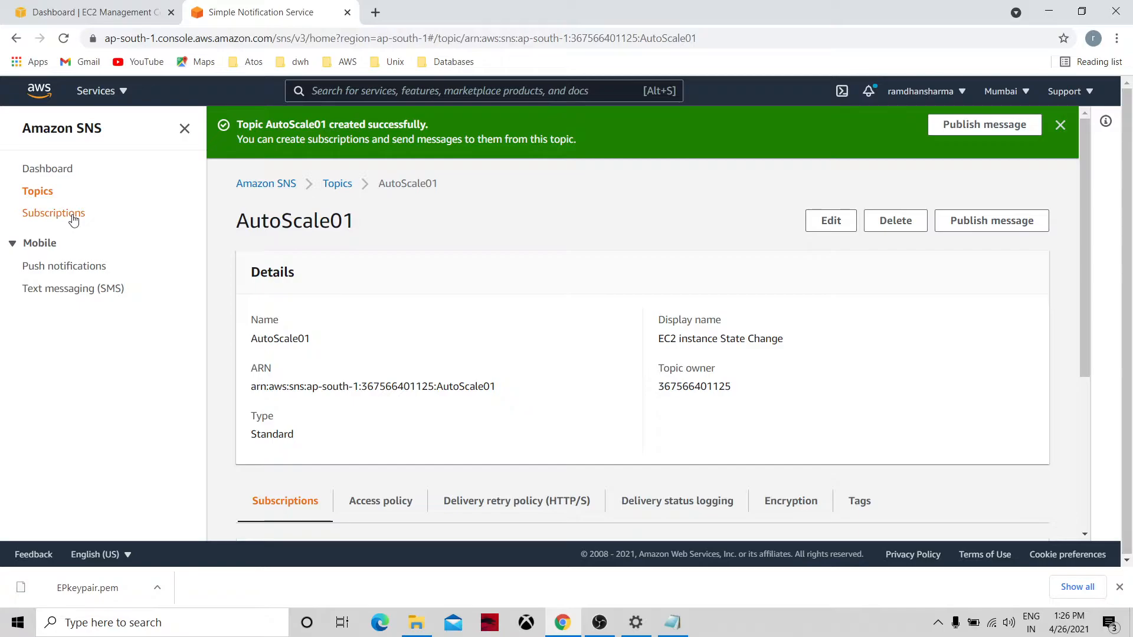
{"action": "left_click", "coordinate": [71, 213]}
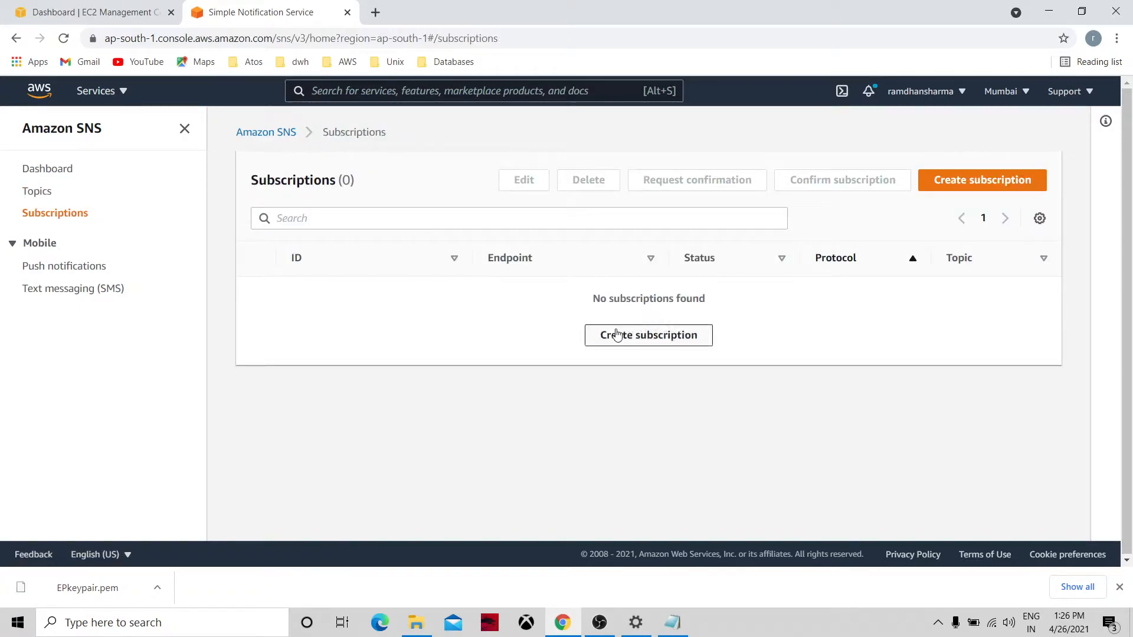
Start a subscription on the AutoScale01 topic ARN using the Email protocol.
{"action": "left_click", "coordinate": [609, 335]}
{"action": "left_click", "coordinate": [268, 343]}
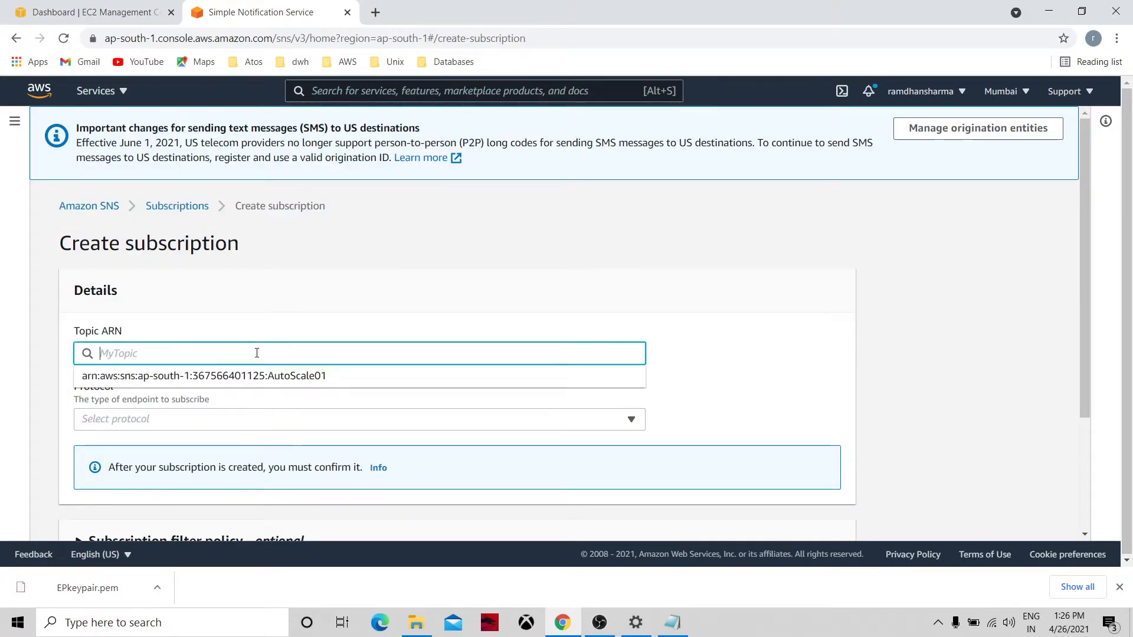
{"action": "left_click", "coordinate": [242, 377]}
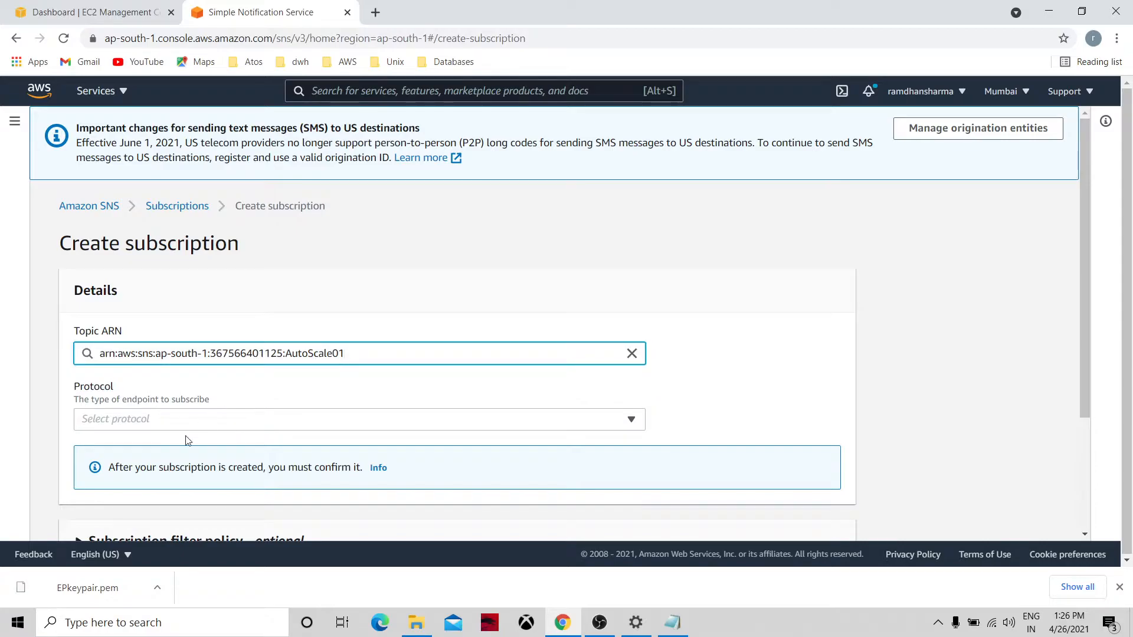
{"action": "left_click", "coordinate": [185, 418]}
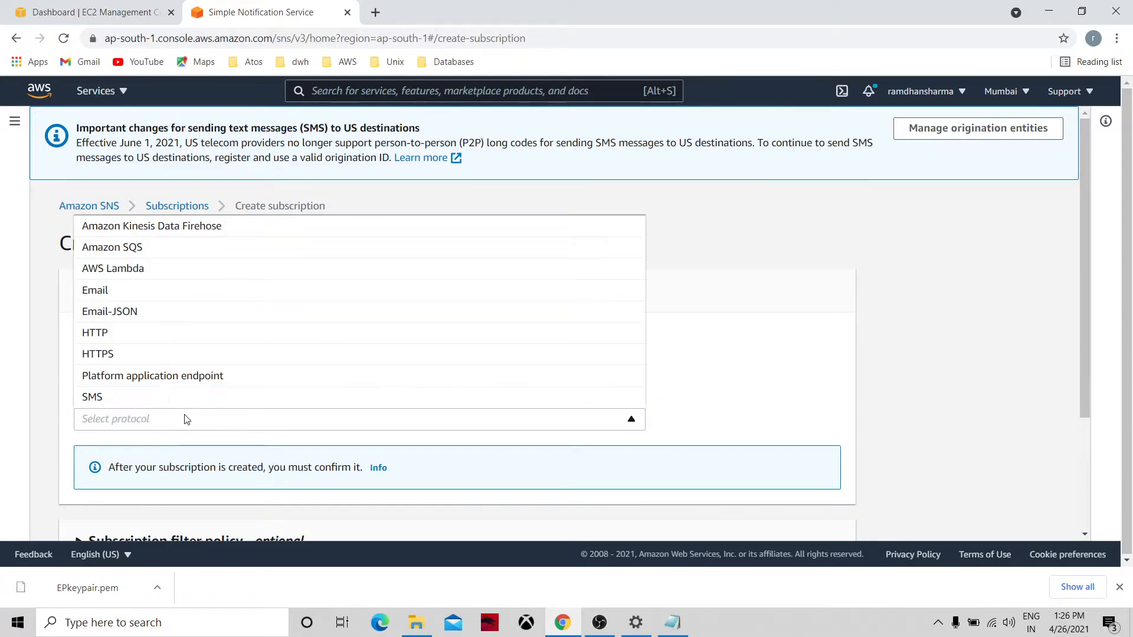
{"action": "left_click", "coordinate": [139, 292]}
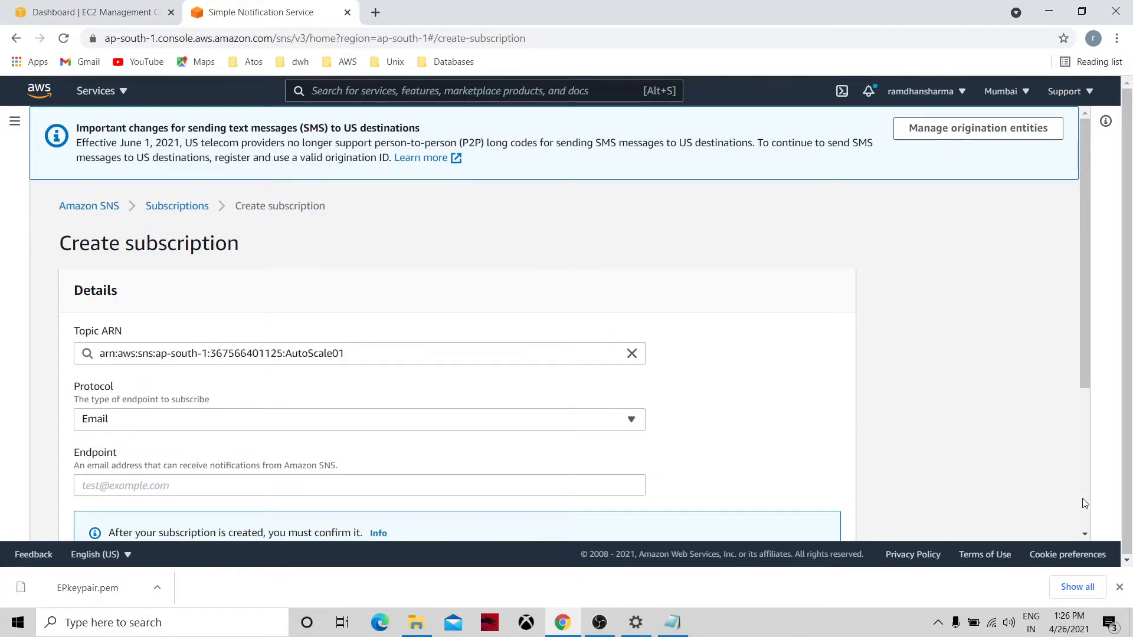
Enter the subscriber's email address as endpoint, create the subscription, and return to Subscriptions.
{"action": "scroll", "coordinate": [1084, 504], "scroll_direction": "down", "scroll_amount": 4}
{"action": "left_click", "coordinate": [174, 255]}
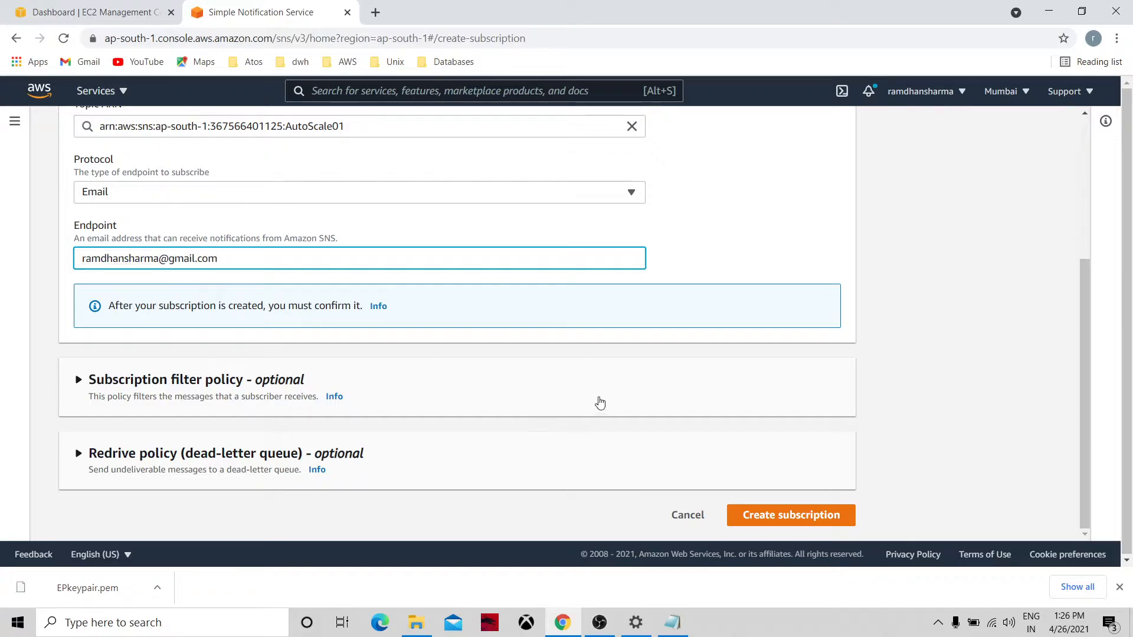
{"action": "left_click", "coordinate": [544, 372]}
{"action": "left_click", "coordinate": [544, 373]}
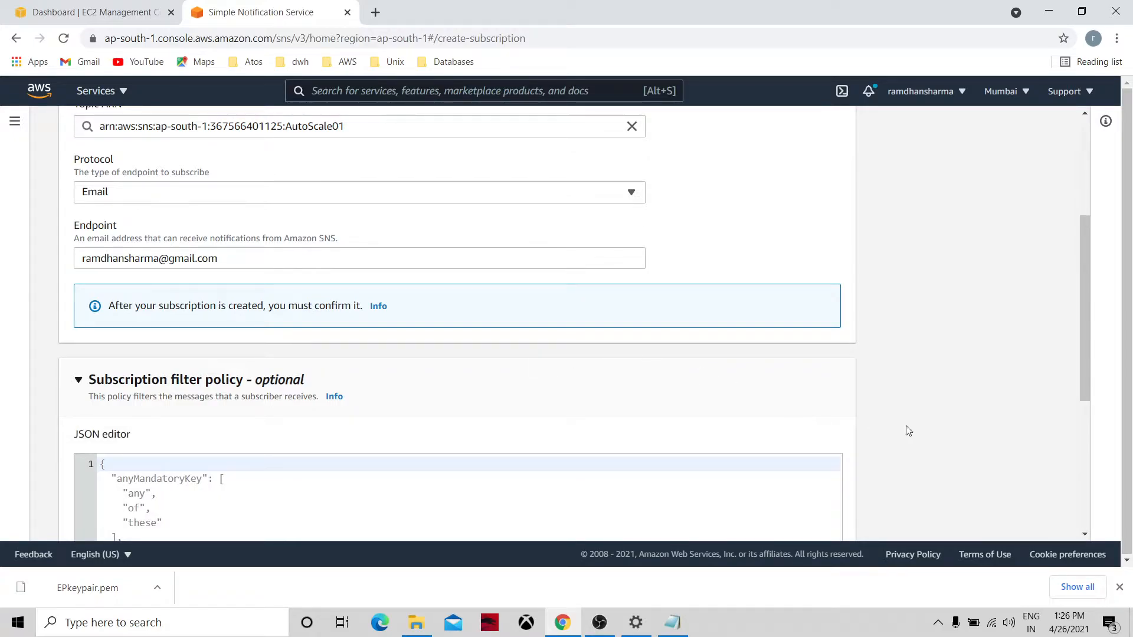
{"action": "left_click", "coordinate": [1085, 534]}
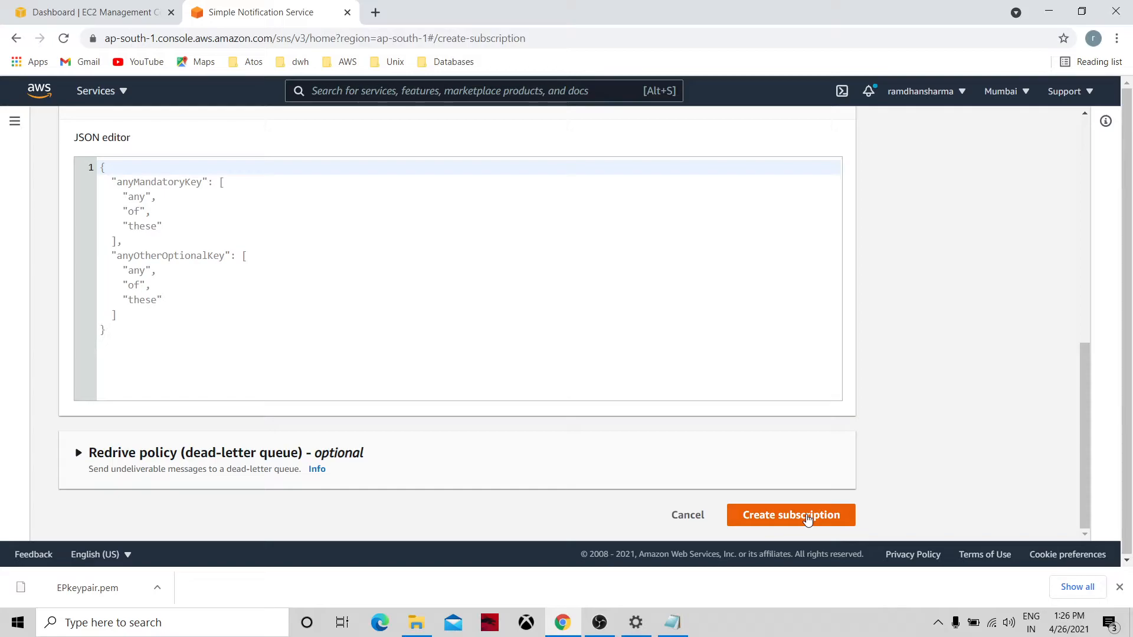
{"action": "left_click", "coordinate": [807, 517]}
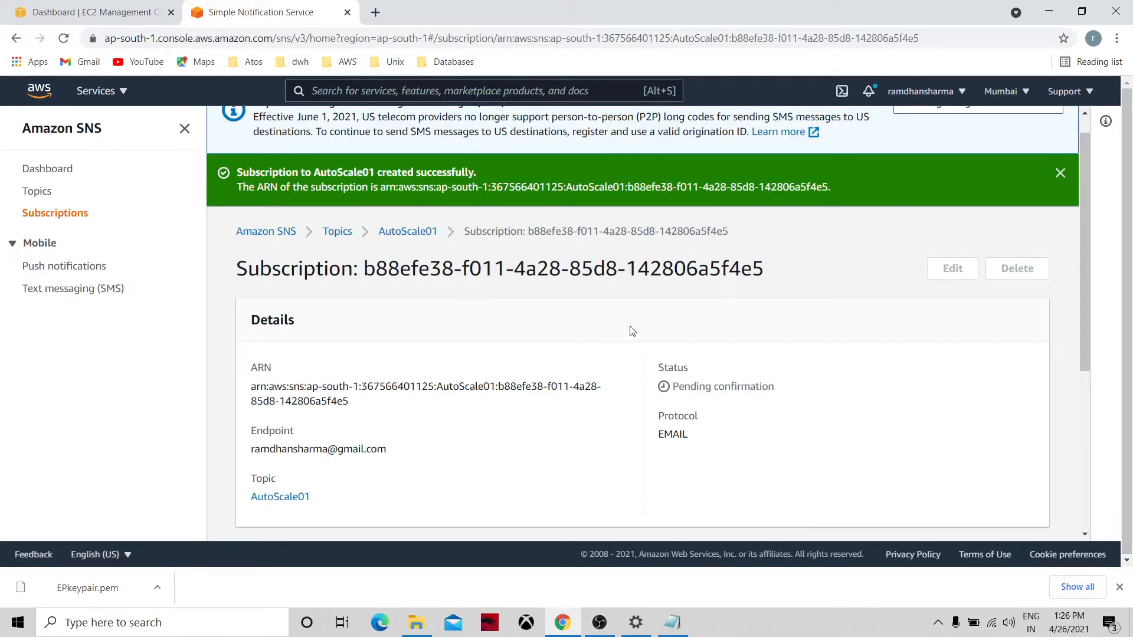
{"action": "left_click", "coordinate": [84, 219]}
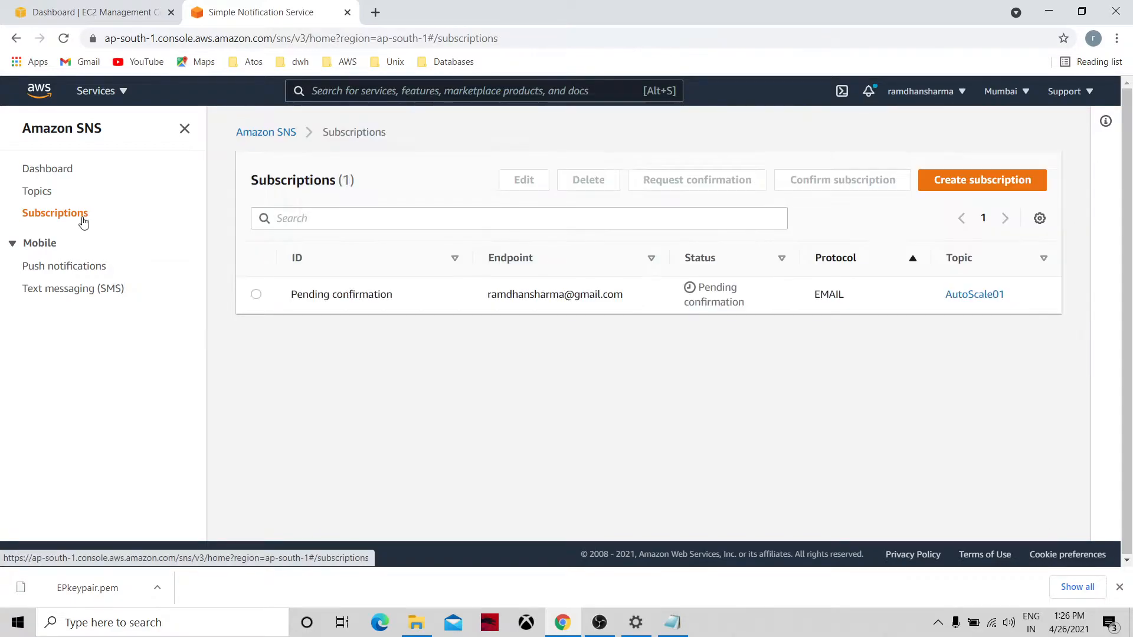
In Gmail on the notifications account, confirm the AutoScale01 subscription from the AWS email.
{"action": "left_click", "coordinate": [375, 12]}
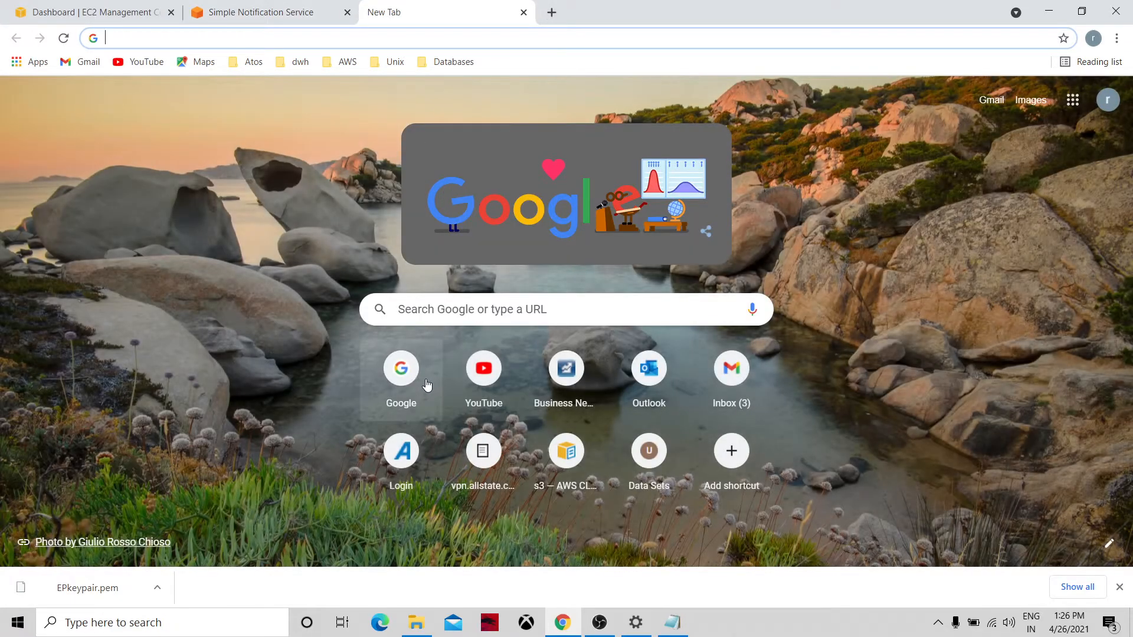
{"action": "left_click", "coordinate": [427, 385]}
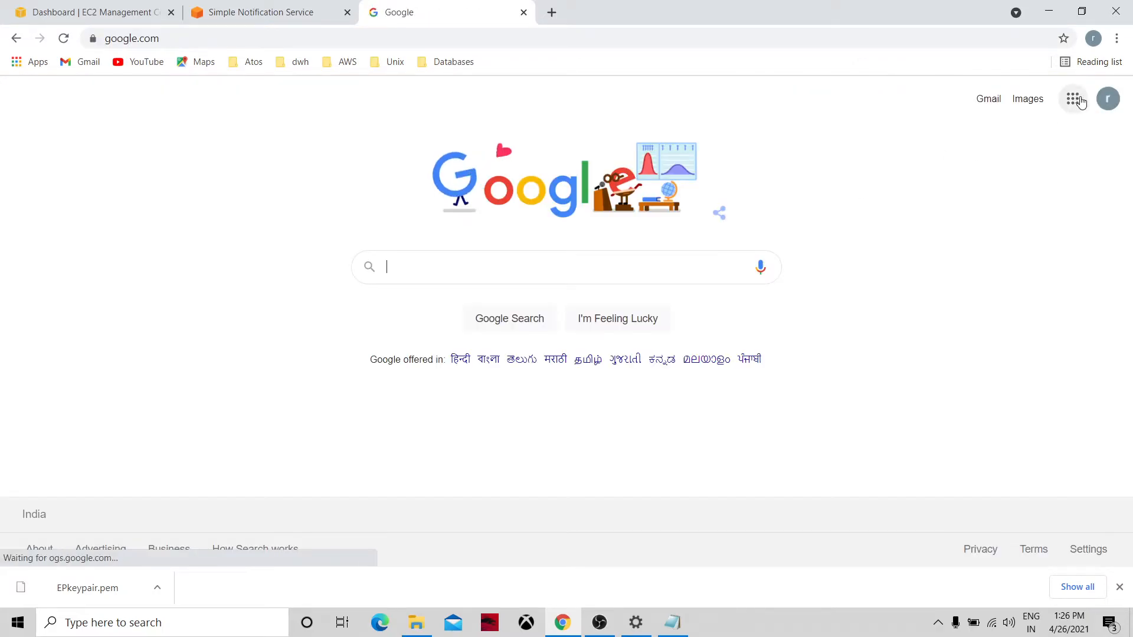
{"action": "left_click", "coordinate": [1108, 99]}
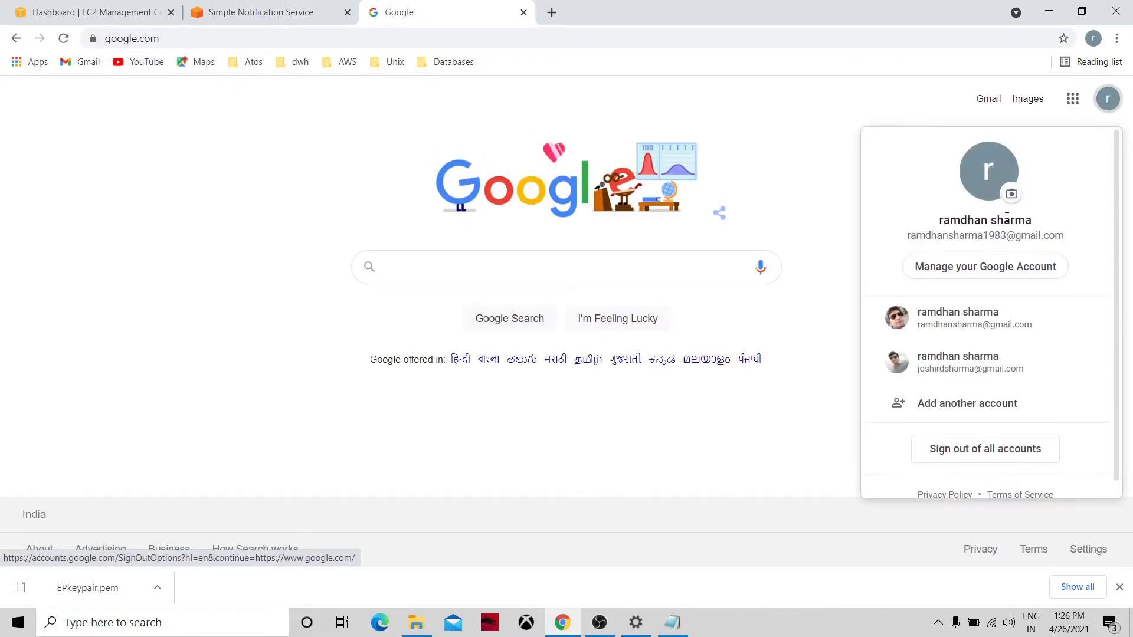
{"action": "left_click", "coordinate": [958, 316]}
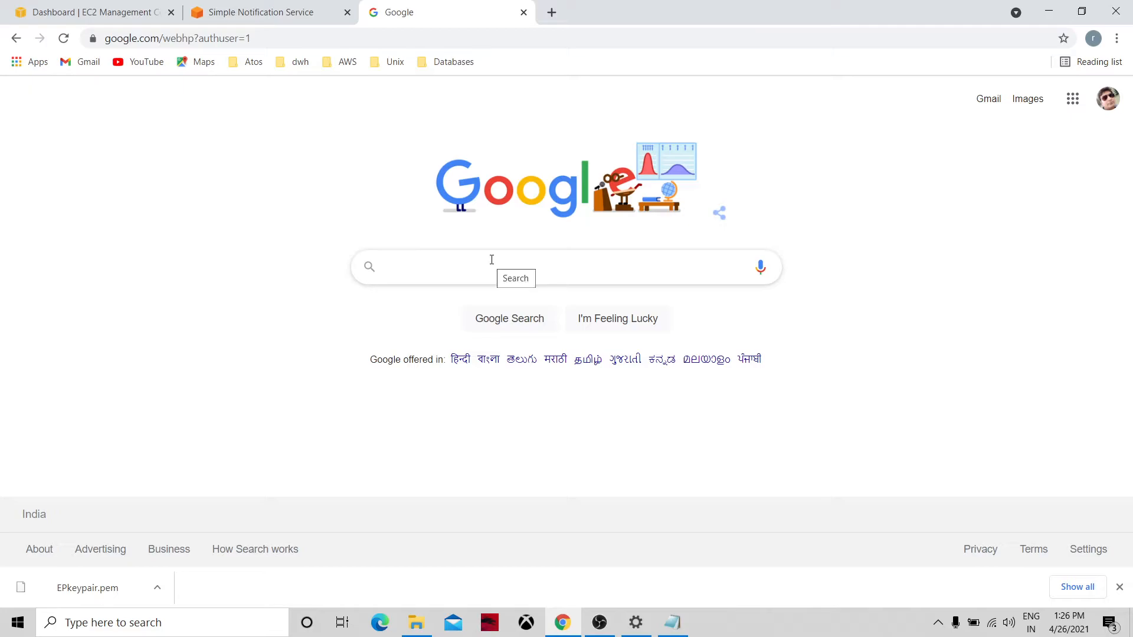
{"action": "left_click", "coordinate": [990, 100]}
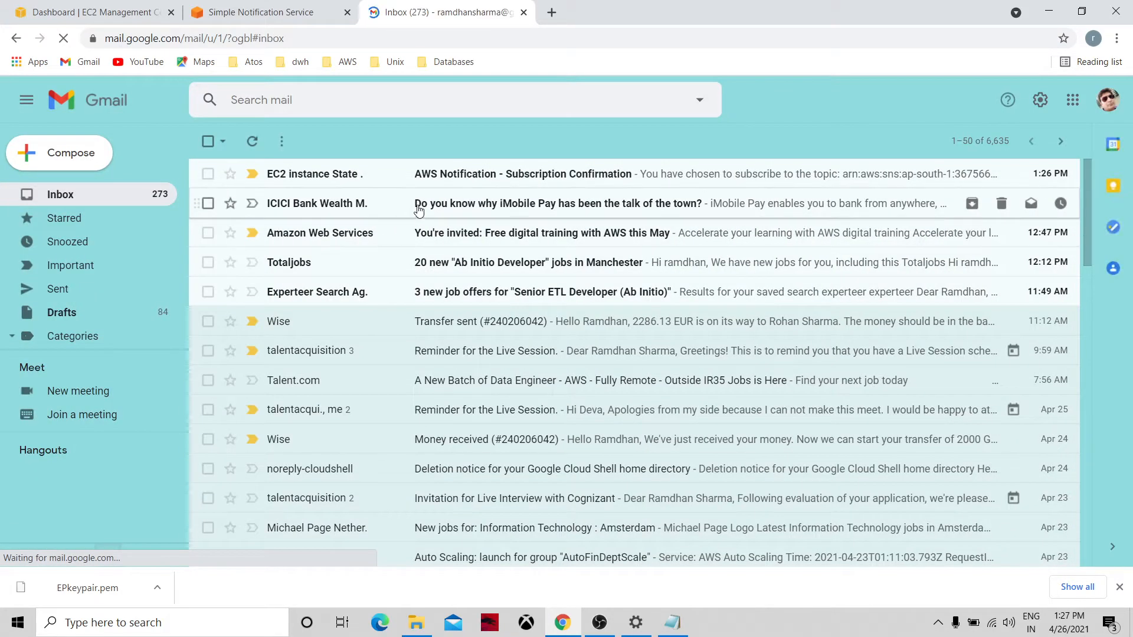
{"action": "left_click", "coordinate": [448, 175]}
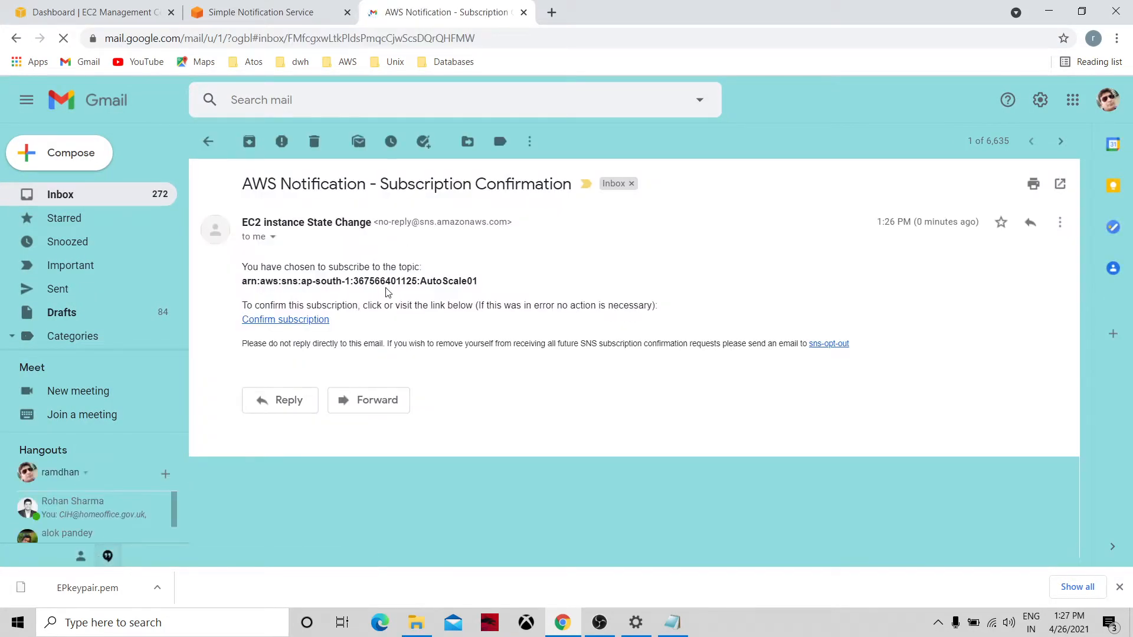
{"action": "left_click", "coordinate": [324, 322]}
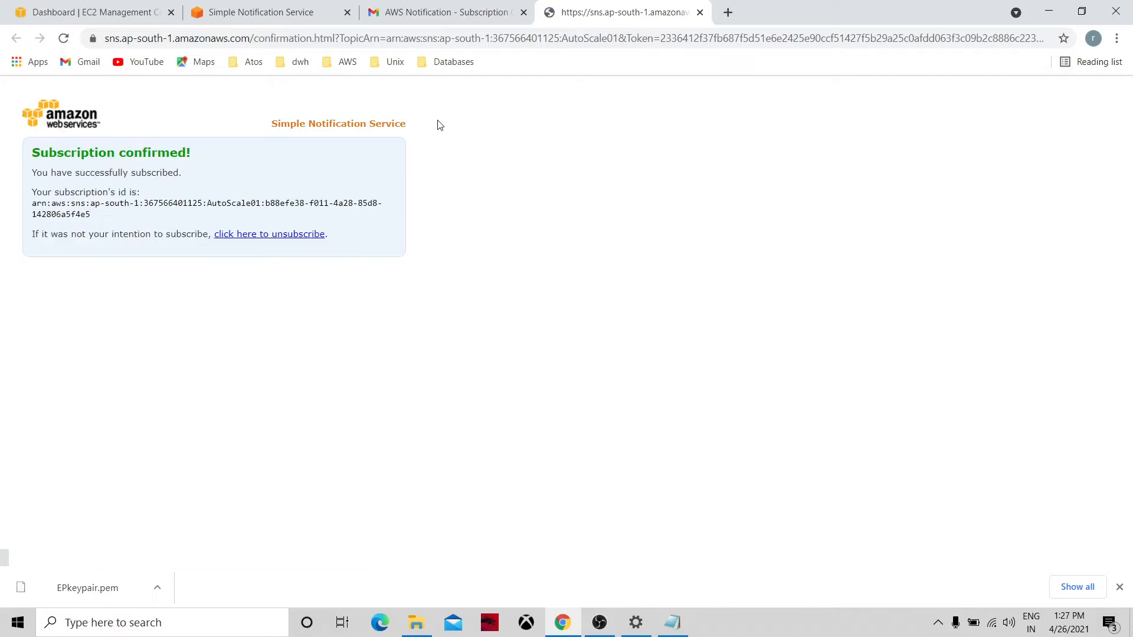
{"action": "left_click", "coordinate": [253, 4]}
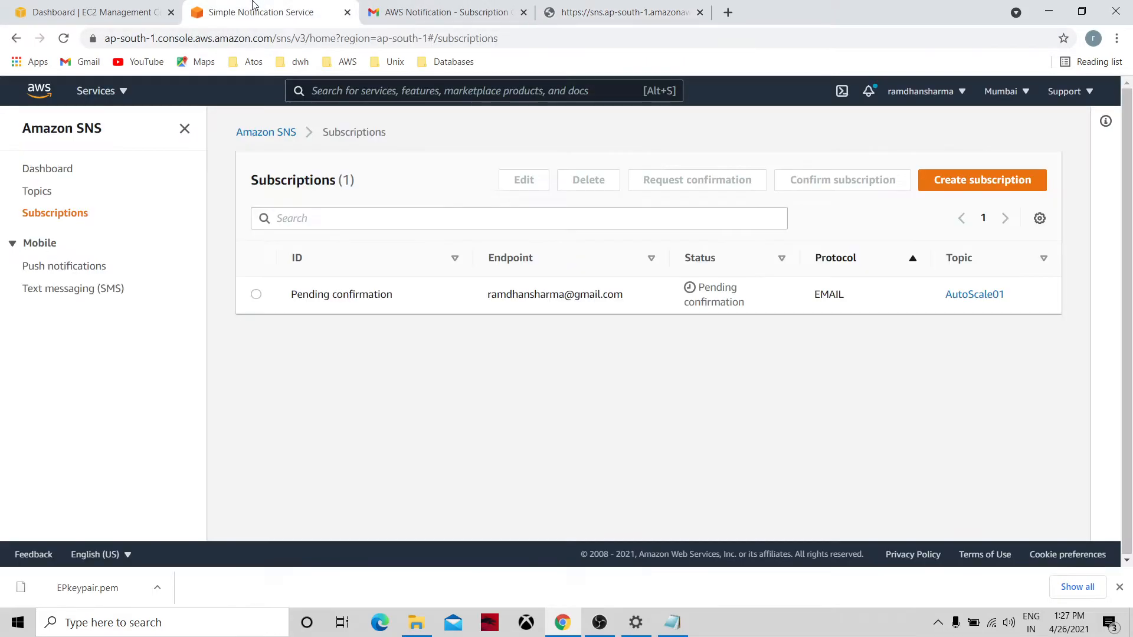
Refresh the subscriptions list and confirm the email subscription now shows Confirmed.
{"action": "left_click", "coordinate": [42, 198]}
{"action": "left_click", "coordinate": [42, 217]}
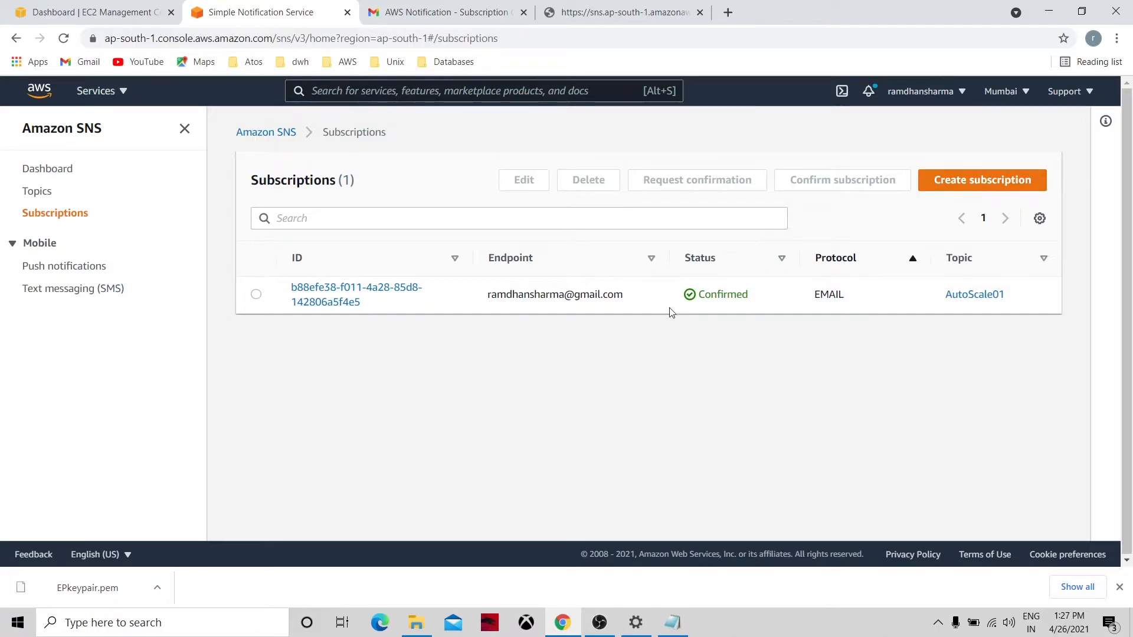
{"action": "left_click", "coordinate": [256, 295]}
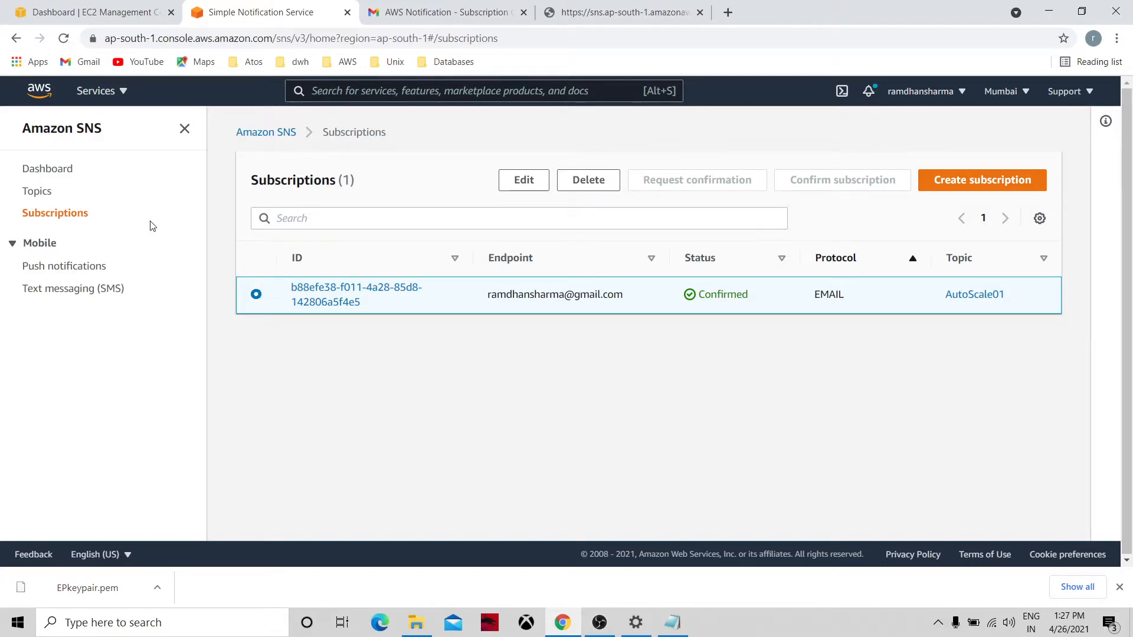
Select the AutoScale01 topic and bring up its Publish message form.
{"action": "left_click", "coordinate": [44, 195]}
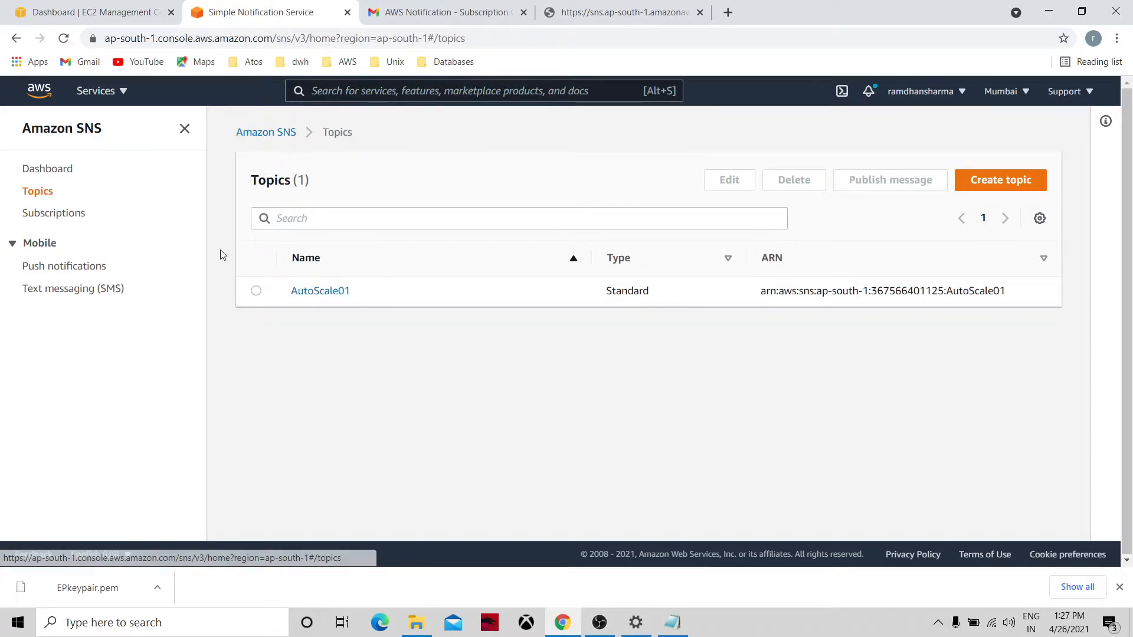
{"action": "left_click", "coordinate": [256, 291]}
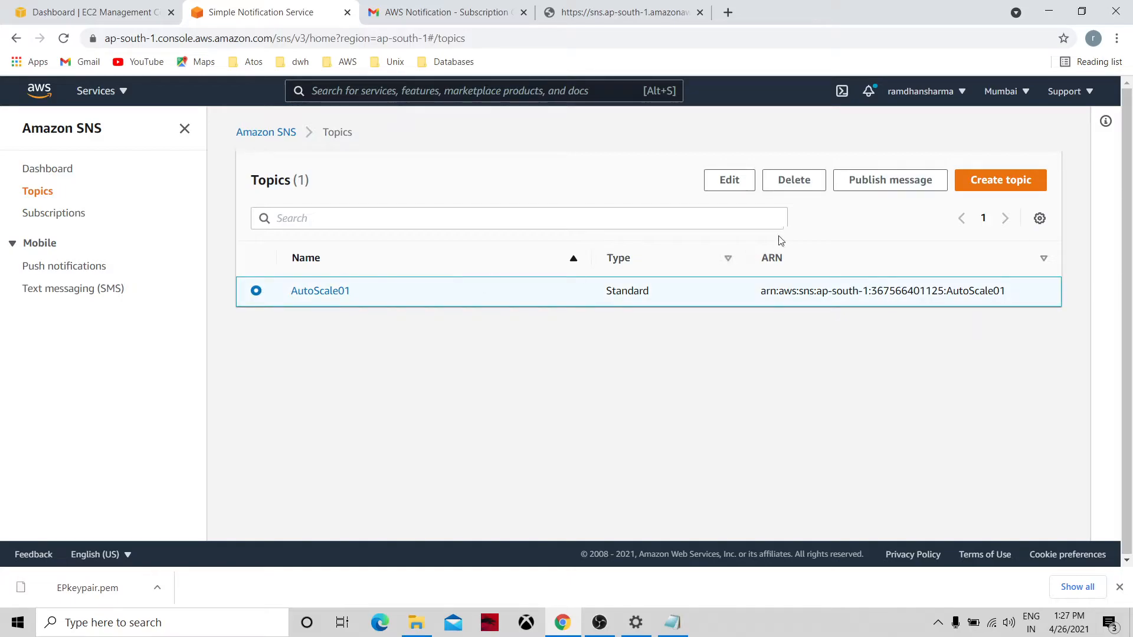
{"action": "left_click", "coordinate": [856, 187]}
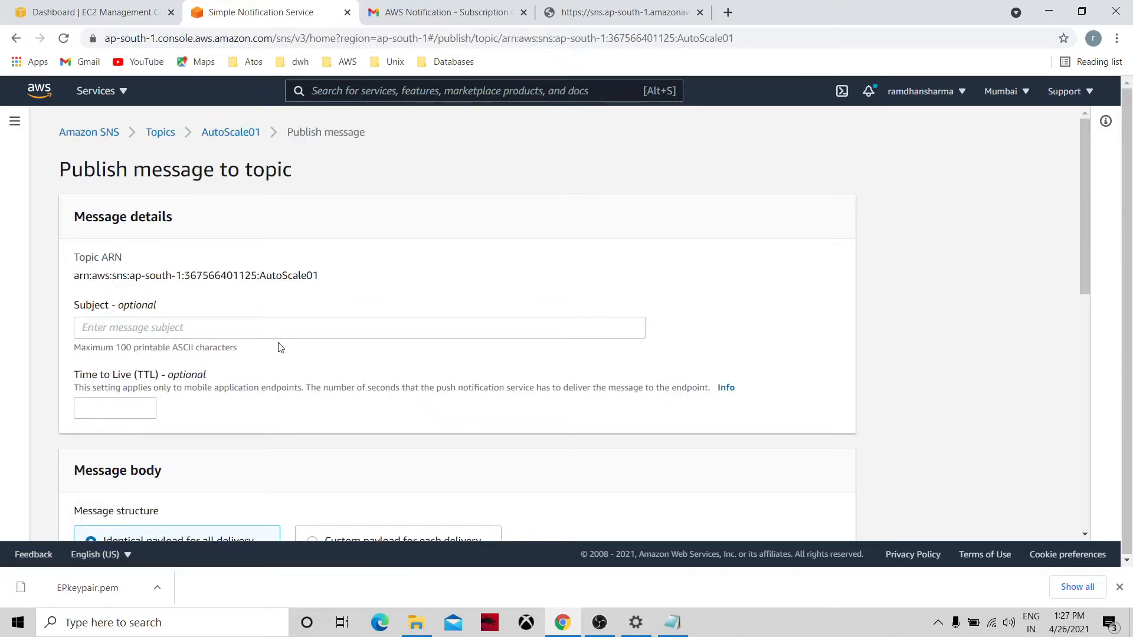
Publish a test message 'EC2 instance state change happend' to the AutoScale01 topic.
{"action": "left_click", "coordinate": [230, 331]}
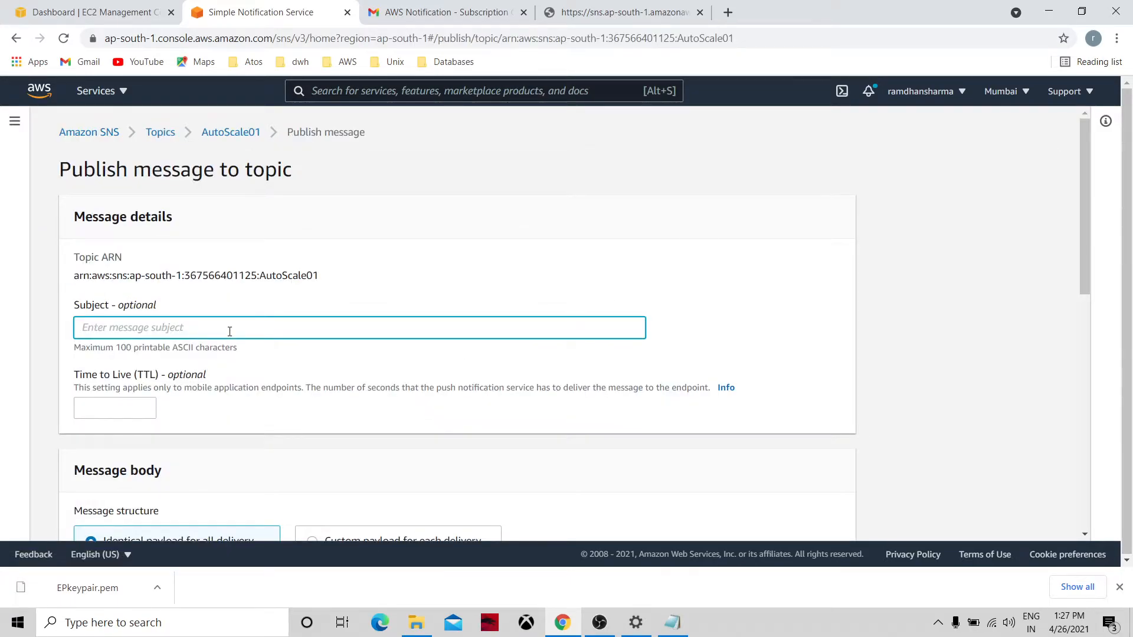
{"action": "type", "text": "EC2 instance Change"}
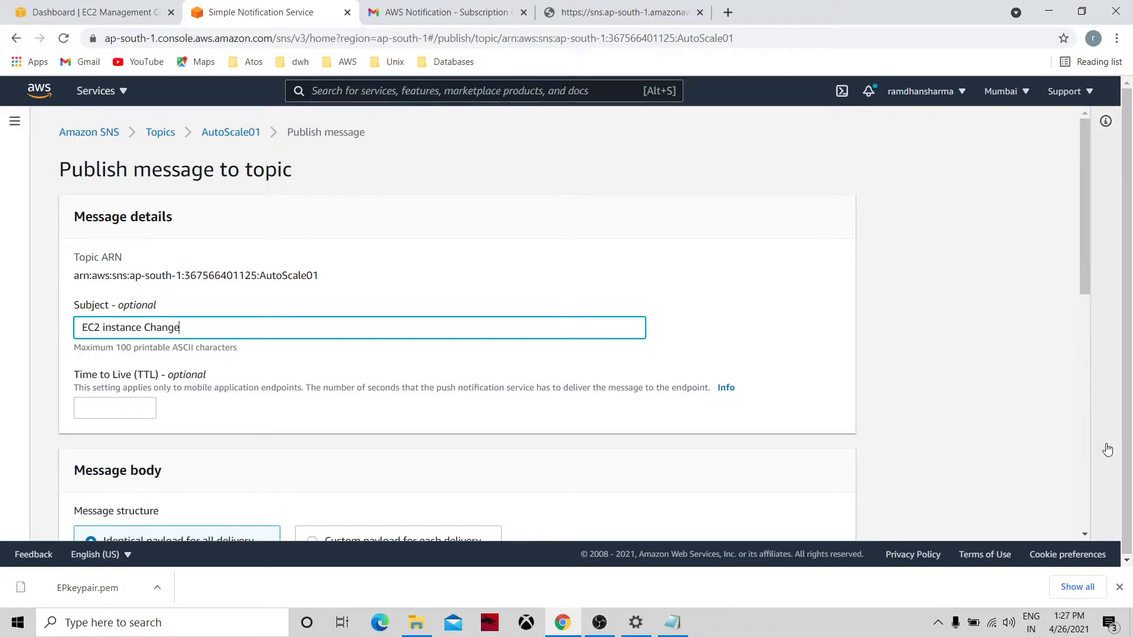
{"action": "left_click", "coordinate": [1085, 465]}
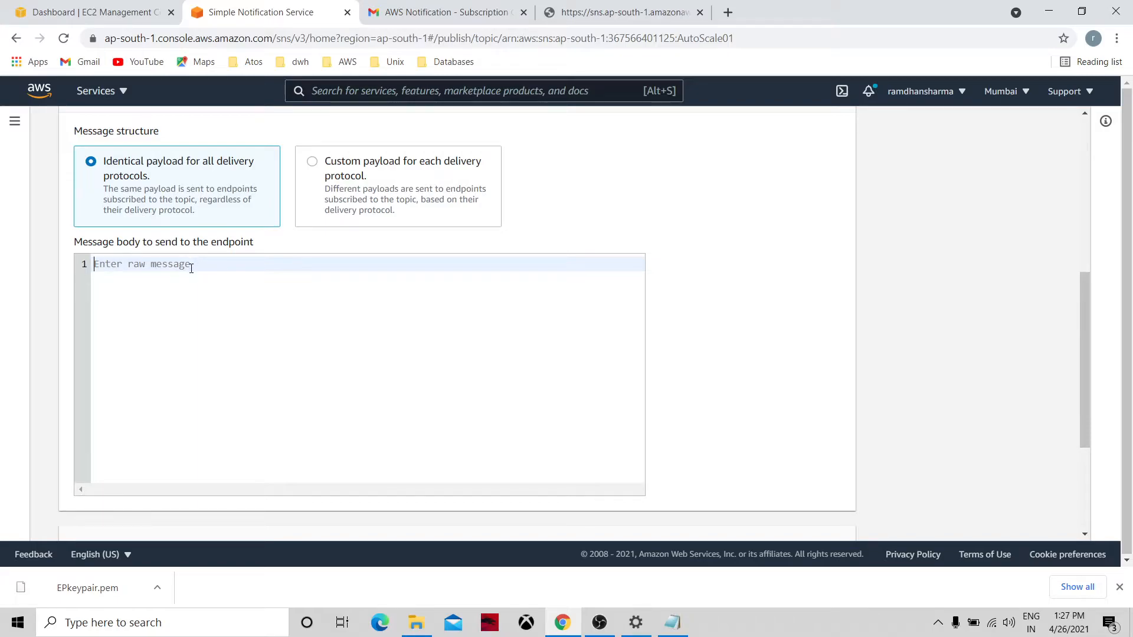
{"action": "type", "text": "E"}
{"action": "type", "text": "C2 instya"}
{"action": "type", "text": "chnage"}
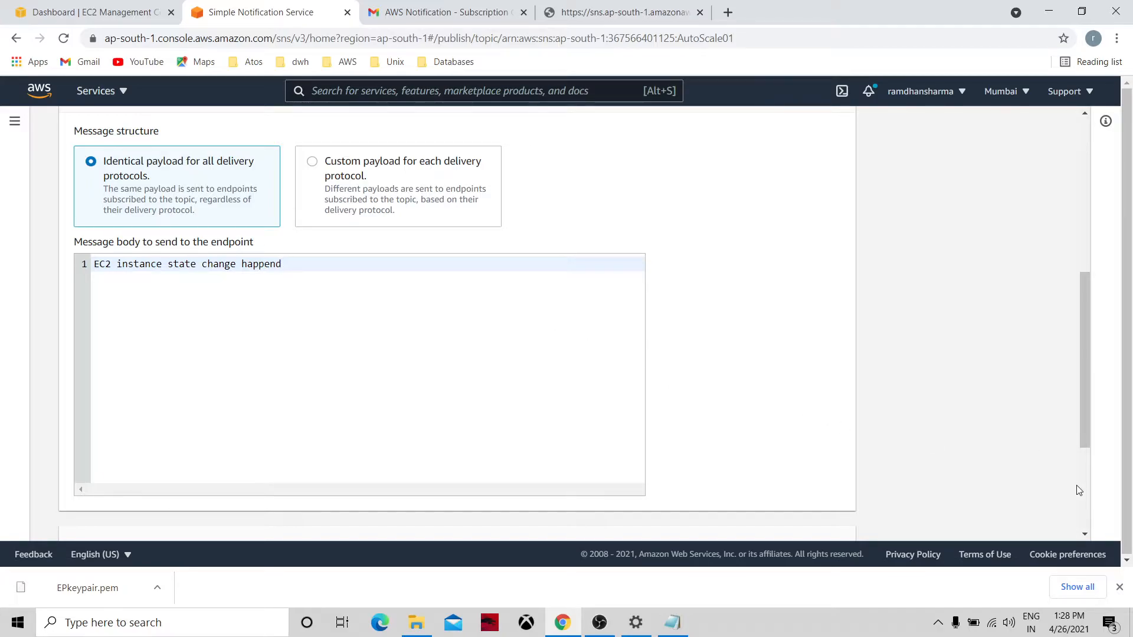
{"action": "scroll", "coordinate": [1080, 493], "scroll_direction": "down", "scroll_amount": 4}
{"action": "left_click", "coordinate": [780, 518]}
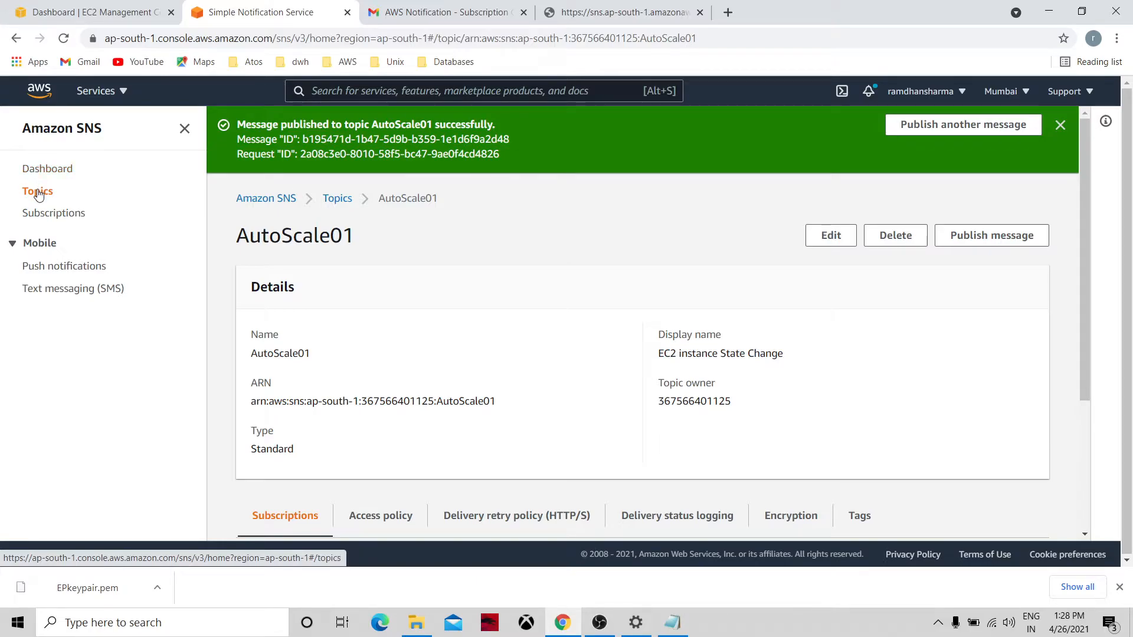
{"action": "left_click", "coordinate": [433, 7]}
In Gmail, delete the subscription confirmation email and read the 'EC2 instance Change' message.
{"action": "left_click", "coordinate": [314, 143]}
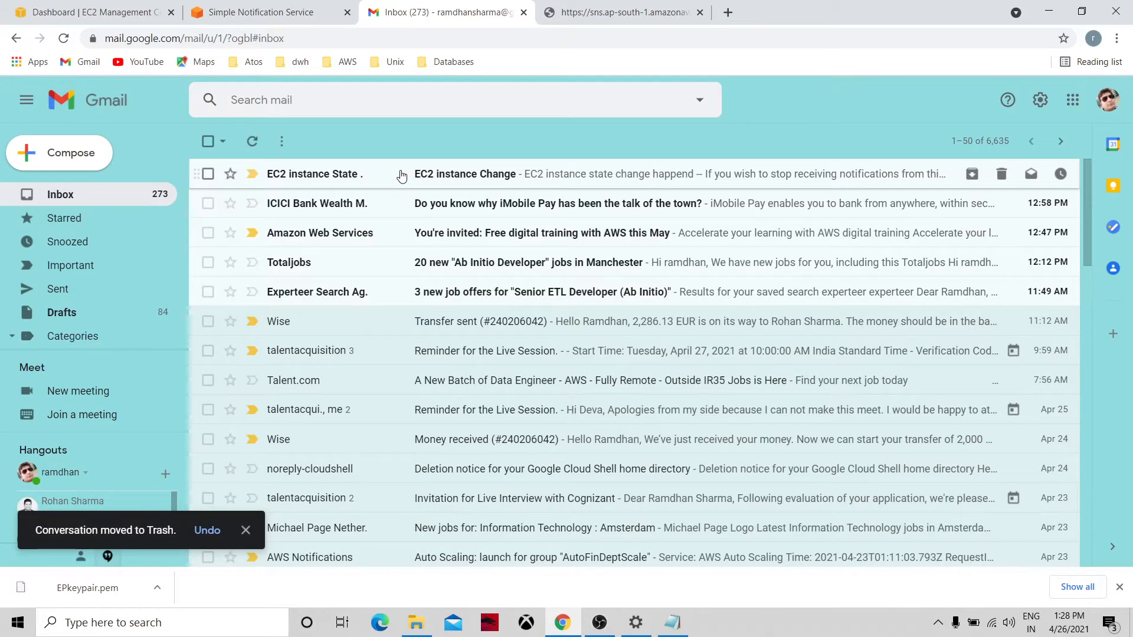
{"action": "left_click", "coordinate": [401, 176]}
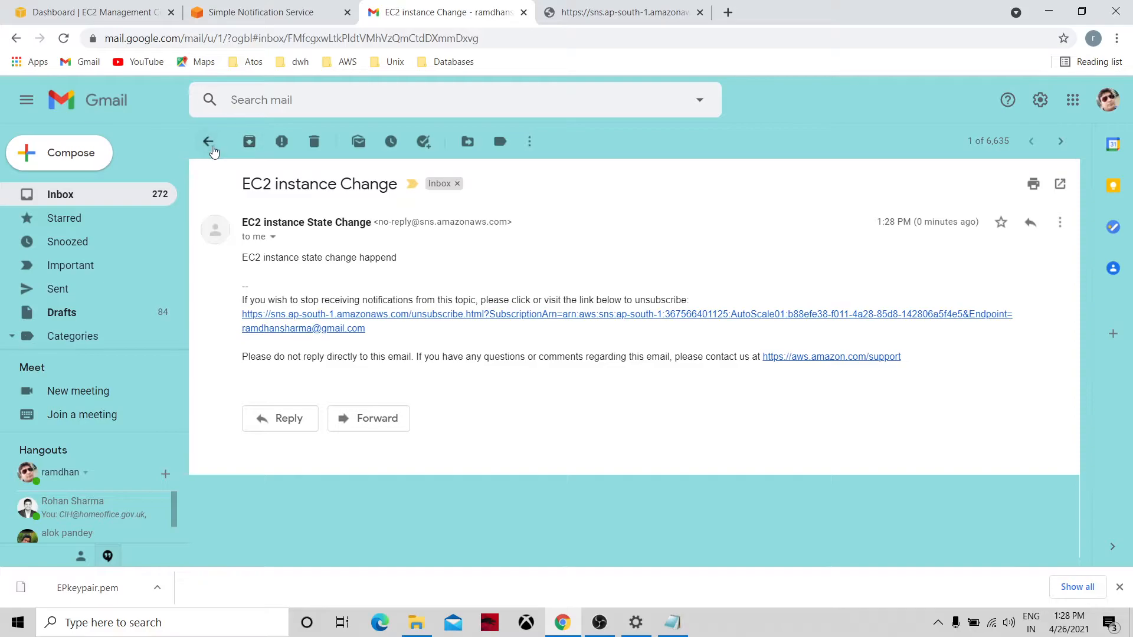
{"action": "left_click", "coordinate": [210, 144]}
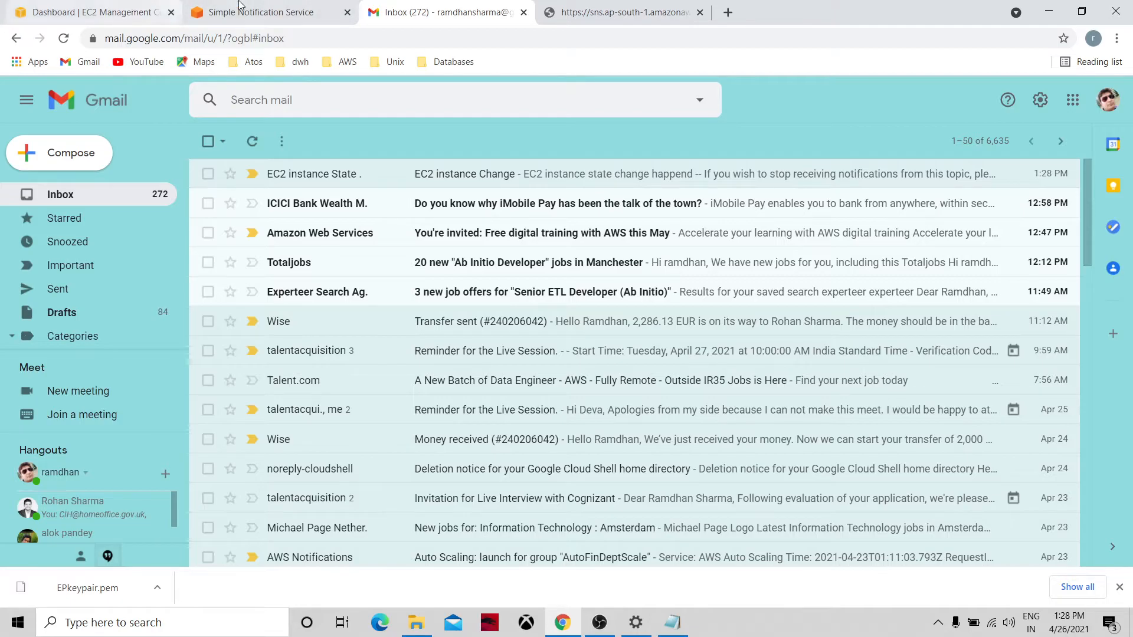
Close the subscription confirmed tab and return to the EC2 dashboard.
{"action": "left_click", "coordinate": [225, 5]}
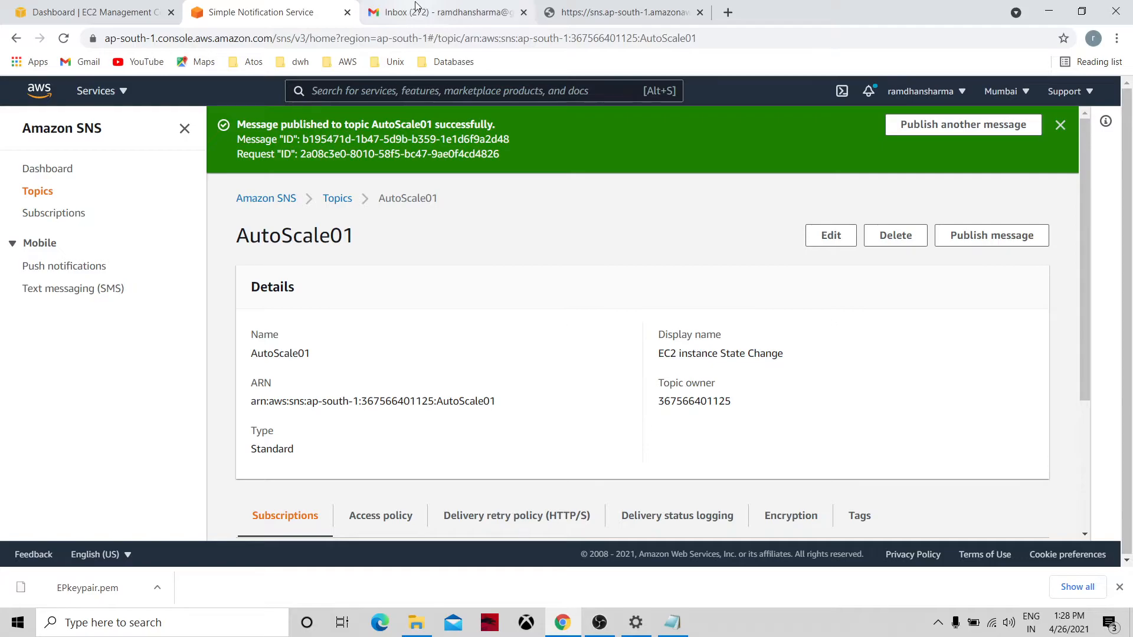
{"action": "left_click", "coordinate": [624, 9]}
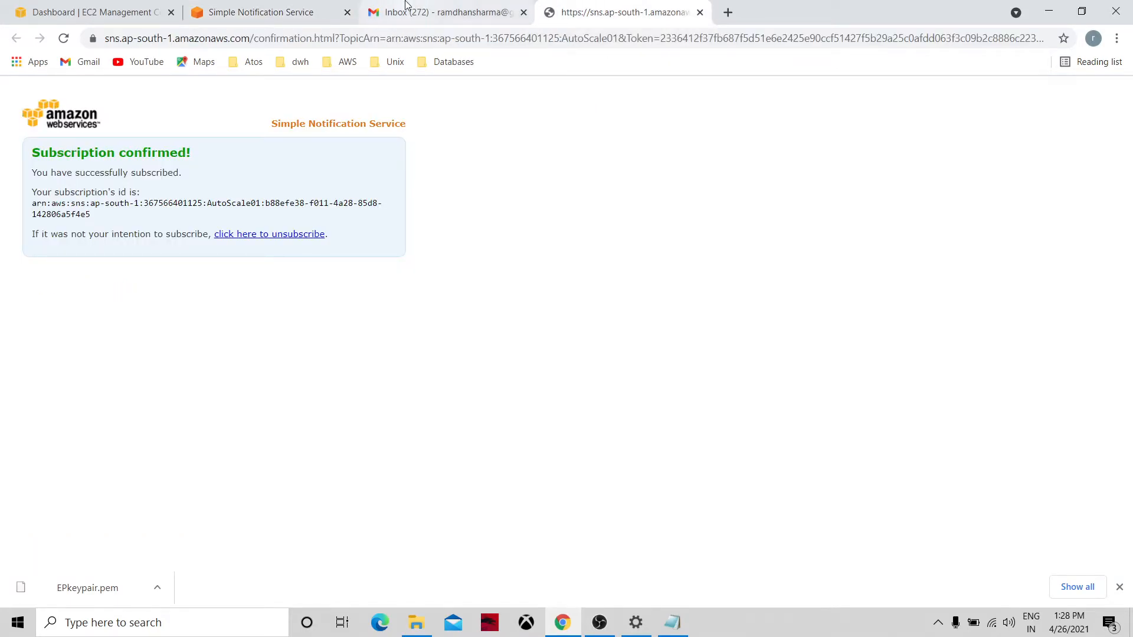
{"action": "left_click", "coordinate": [319, 9]}
{"action": "left_click", "coordinate": [699, 12]}
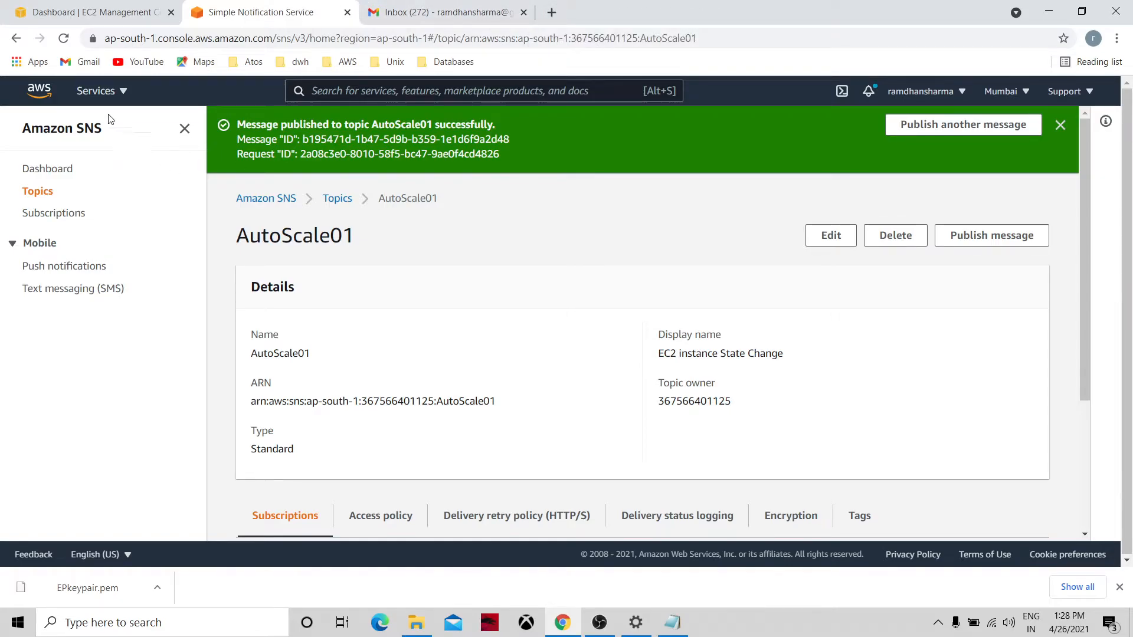
{"action": "key", "text": "ctrl+shift+Tab"}
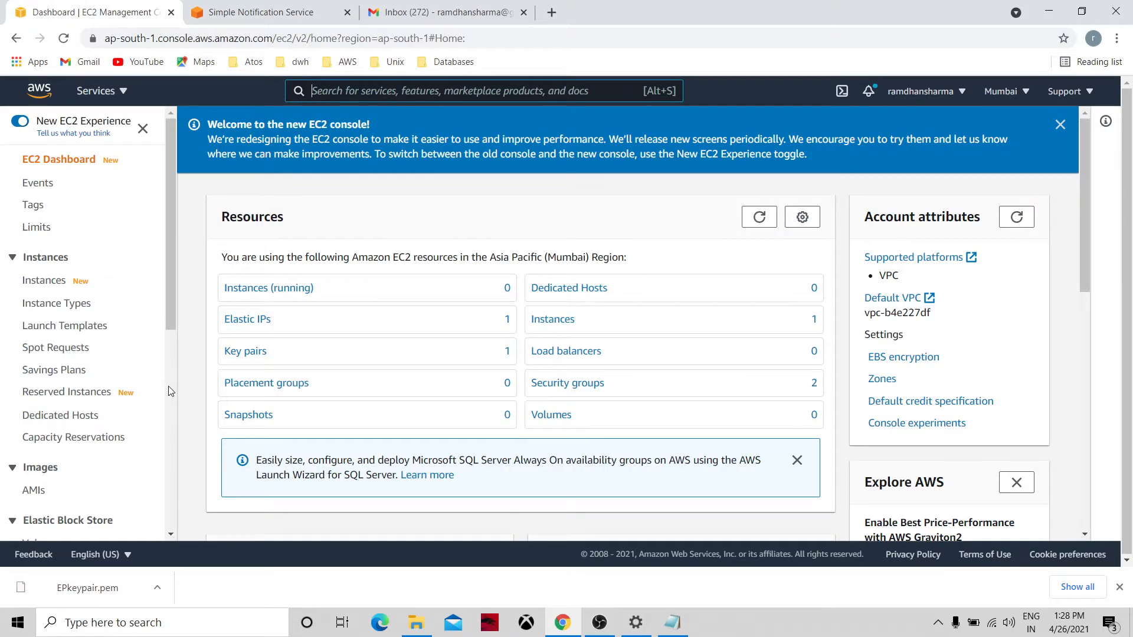
Start a new Auto Scaling group and name it Autoscale01.
{"action": "left_click", "coordinate": [171, 391]}
{"action": "left_click", "coordinate": [74, 506]}
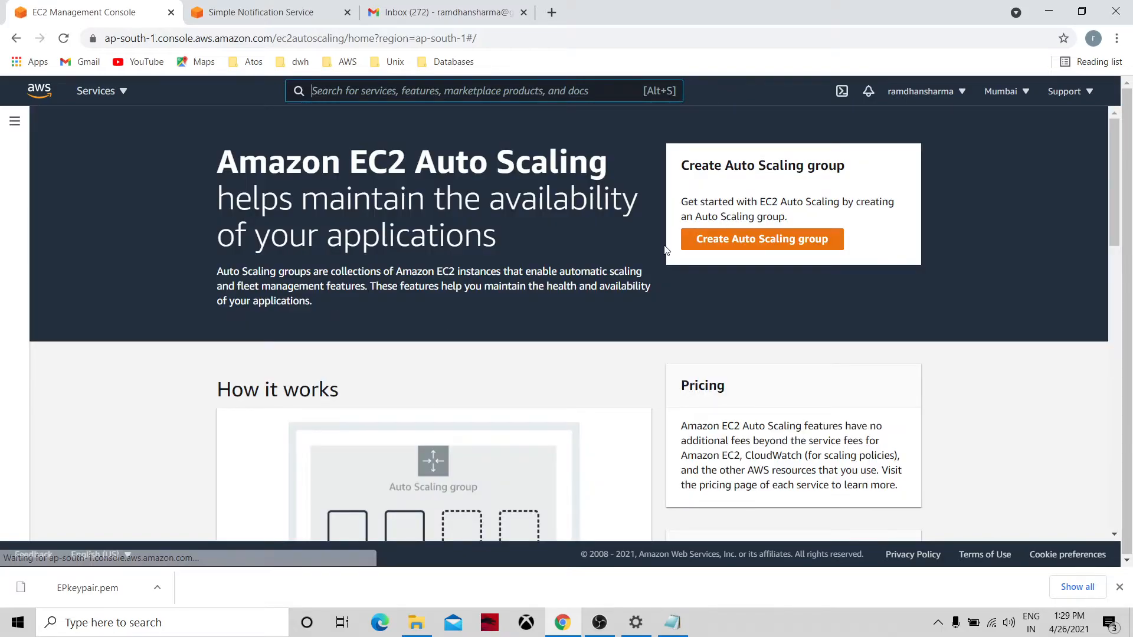
{"action": "left_click", "coordinate": [698, 248]}
{"action": "left_click", "coordinate": [407, 340]}
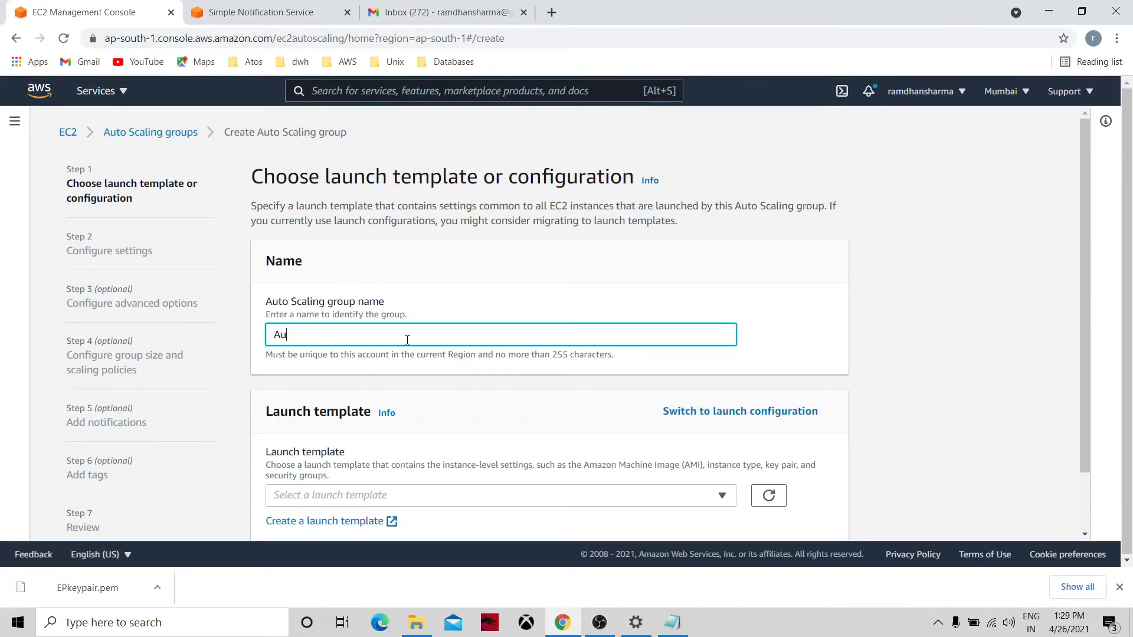
{"action": "type", "text": "Autosc"}
{"action": "key", "text": "BackSpace"}
Choose launch template AutoScaleTemplate with version Default (1).
{"action": "left_click", "coordinate": [1085, 509]}
{"action": "left_click", "coordinate": [417, 430]}
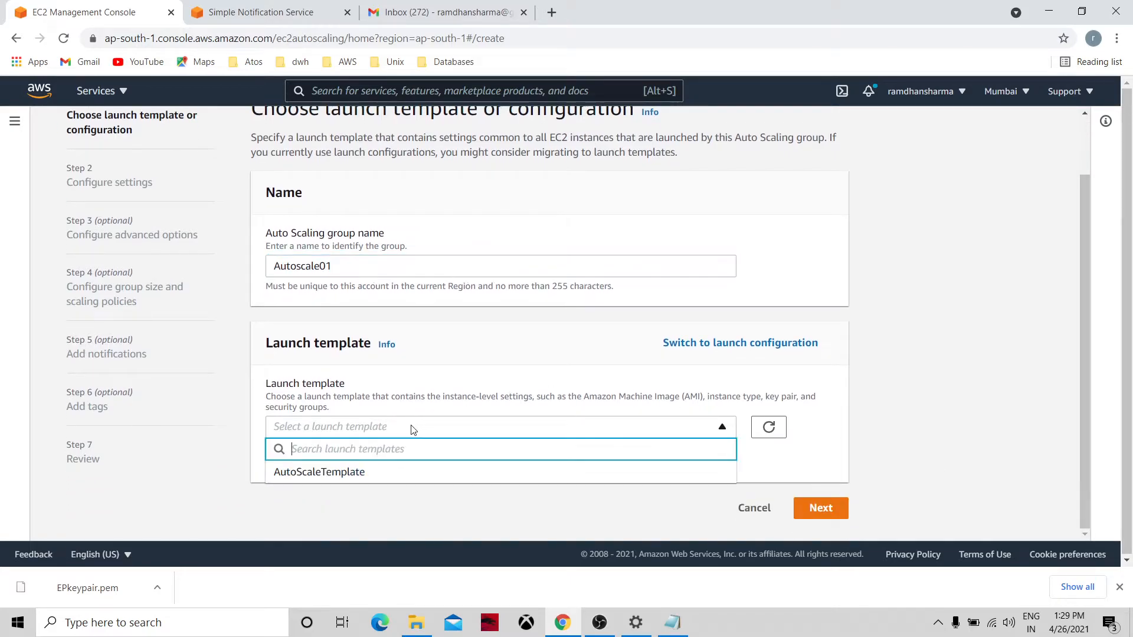
{"action": "left_click", "coordinate": [362, 476]}
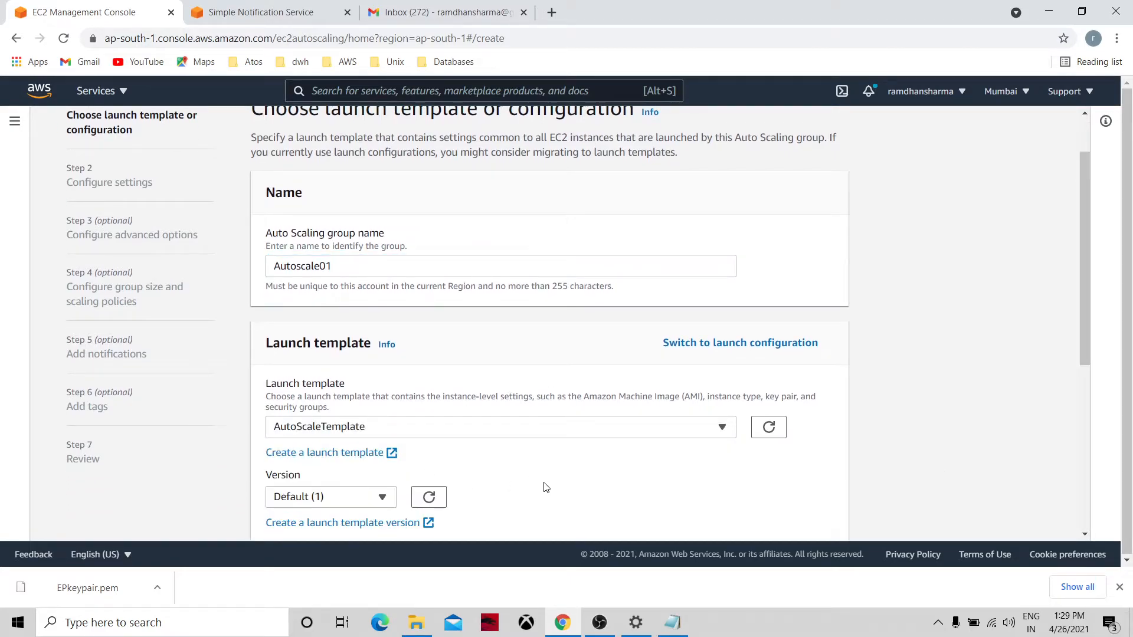
{"action": "left_click", "coordinate": [1083, 473]}
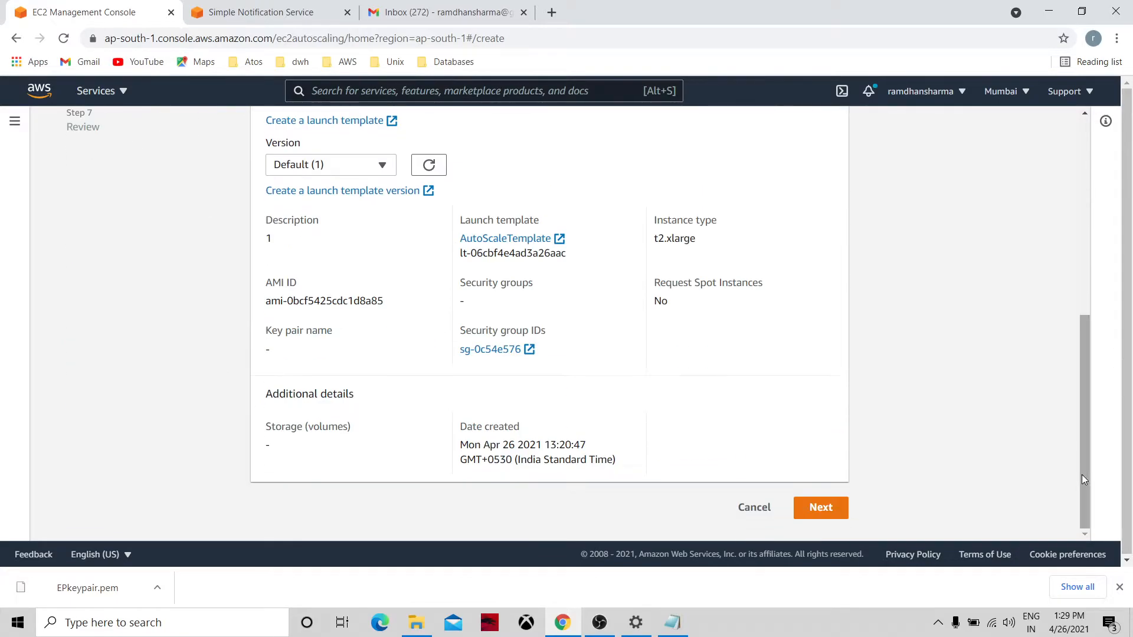
{"action": "left_click", "coordinate": [312, 168]}
{"action": "left_click", "coordinate": [314, 172]}
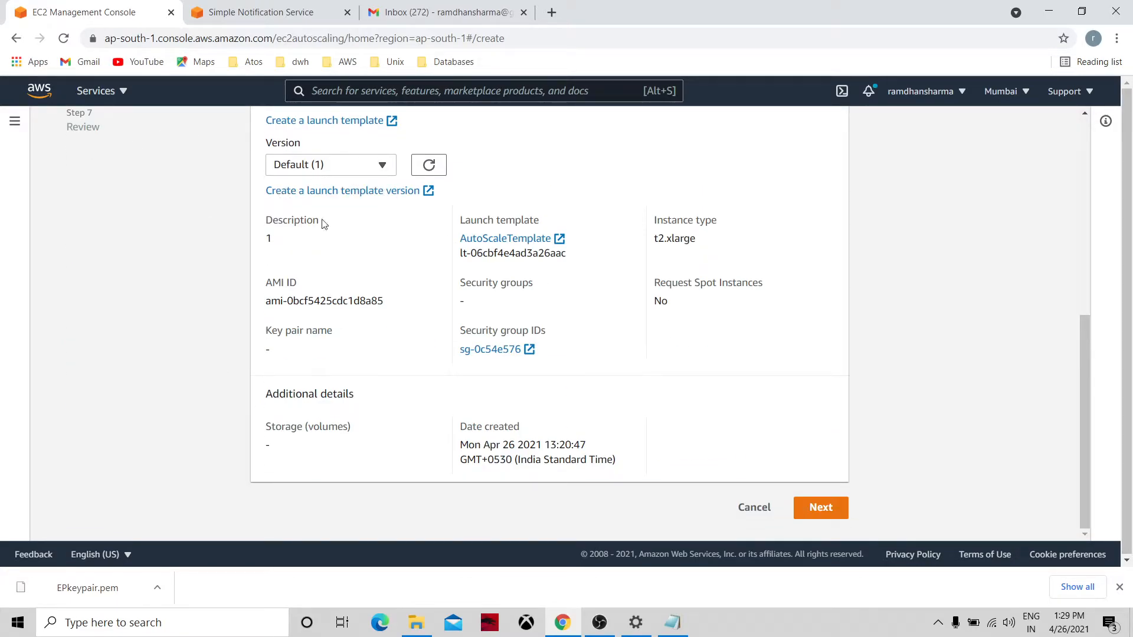
Add the ap-south-1a subnet to the Autoscale01 network settings.
{"action": "left_click", "coordinate": [817, 507]}
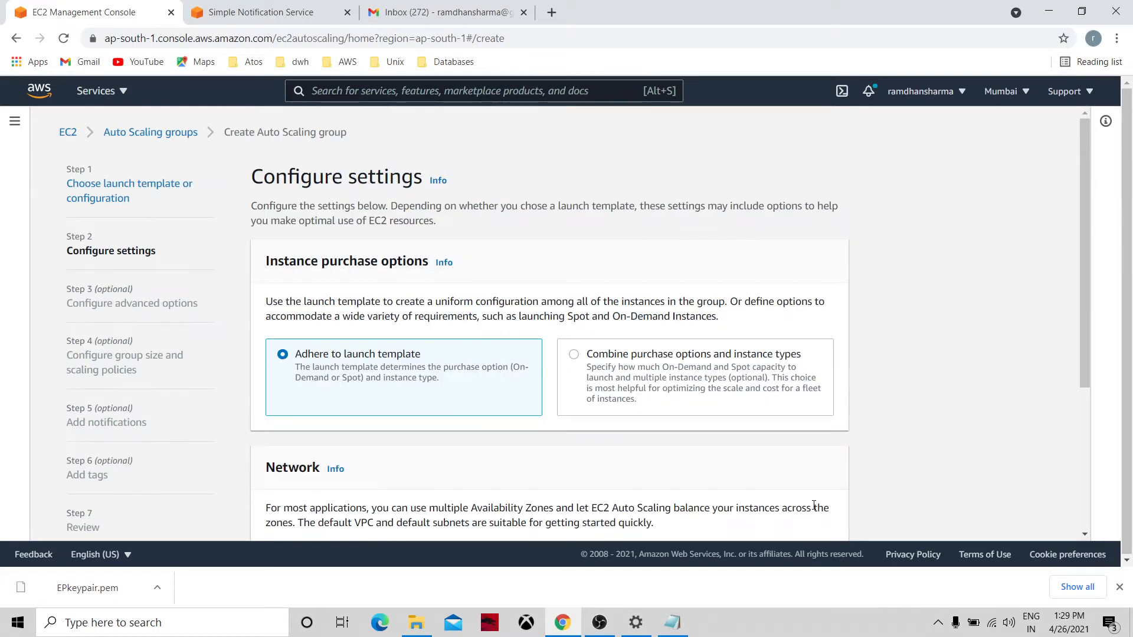
{"action": "scroll", "coordinate": [697, 337], "scroll_direction": "down", "scroll_amount": 4}
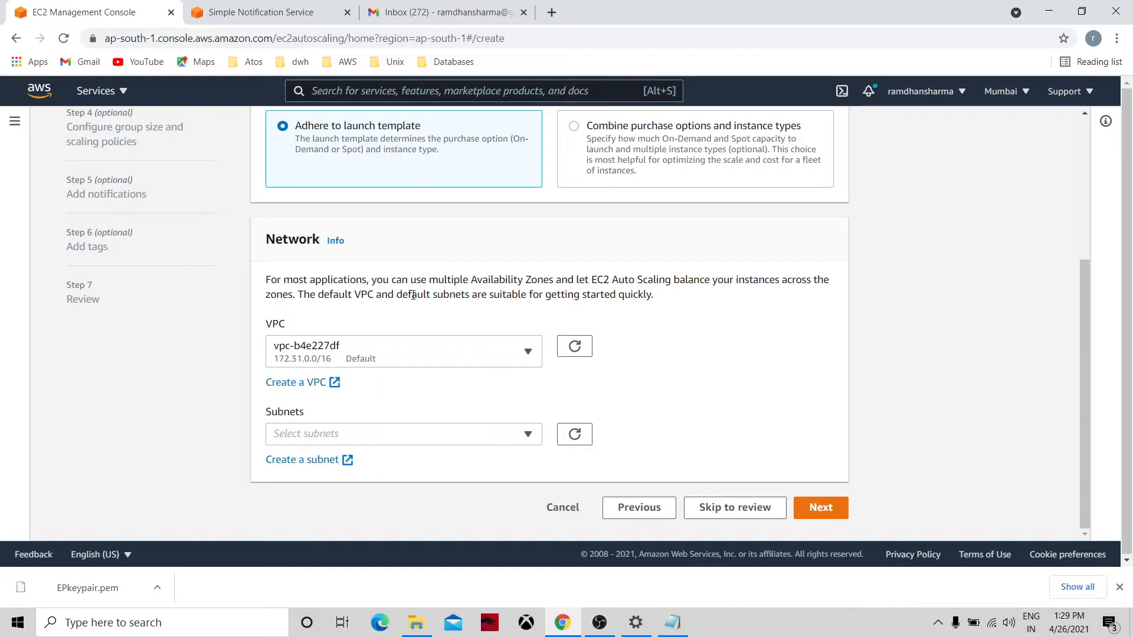
{"action": "left_click", "coordinate": [444, 431]}
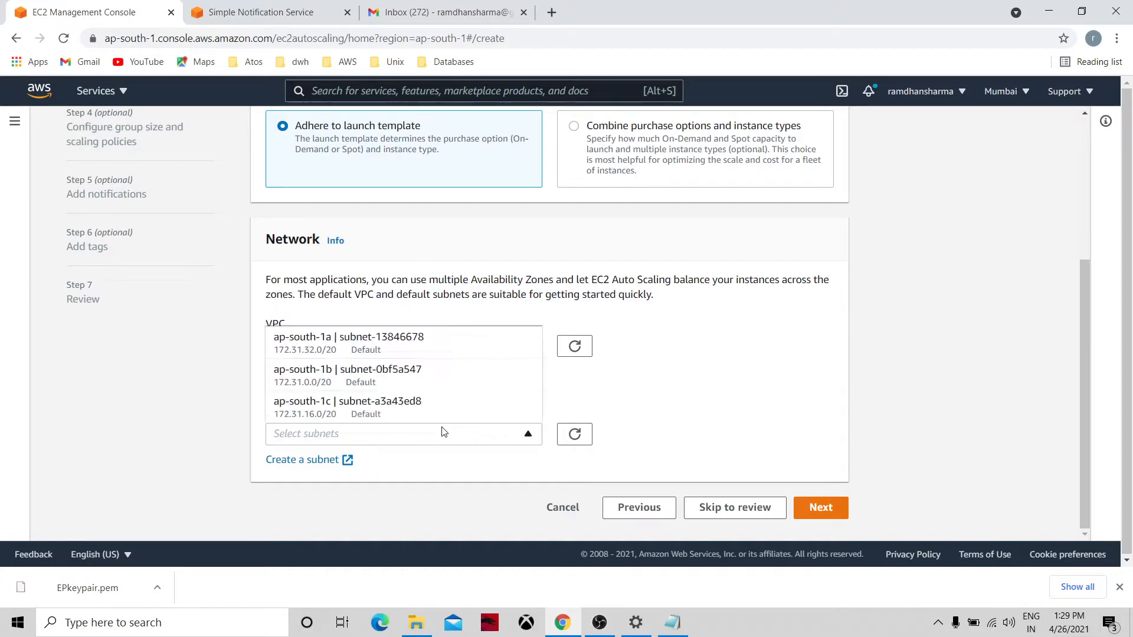
{"action": "left_click", "coordinate": [424, 355]}
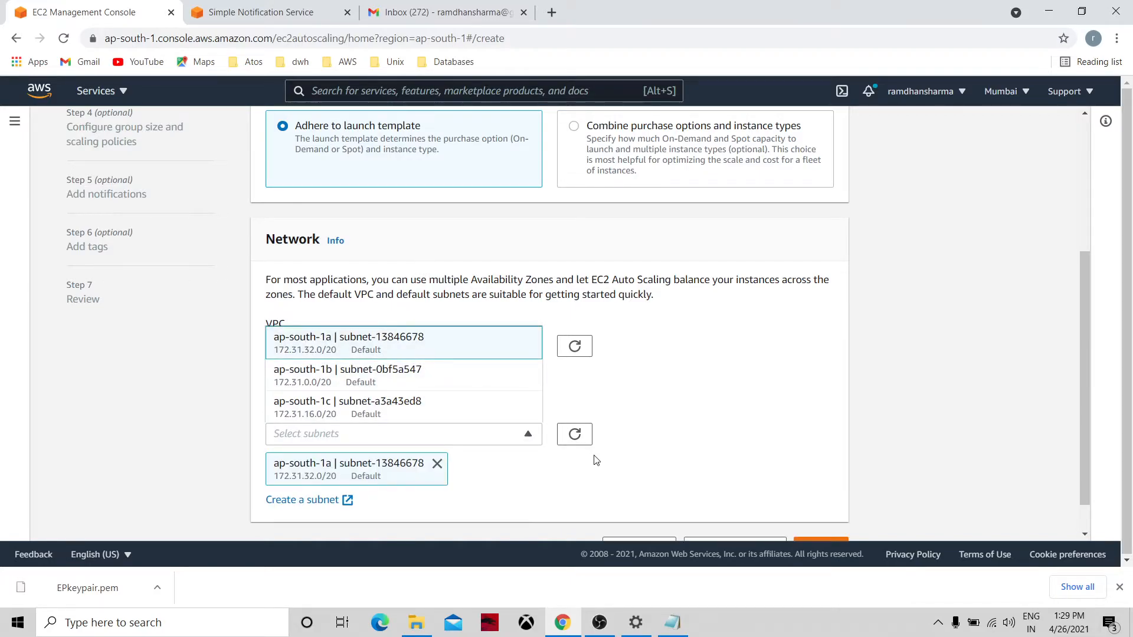
Enable ELB health checks in the group's advanced options.
{"action": "scroll", "coordinate": [1091, 521], "scroll_direction": "down", "scroll_amount": 1}
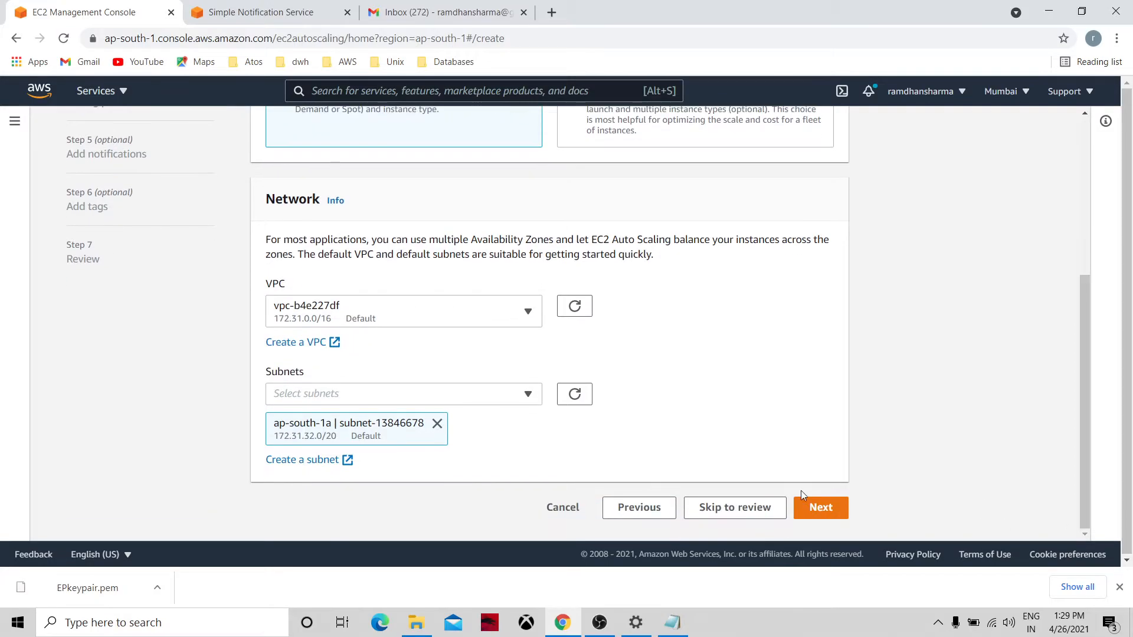
{"action": "left_click", "coordinate": [817, 508]}
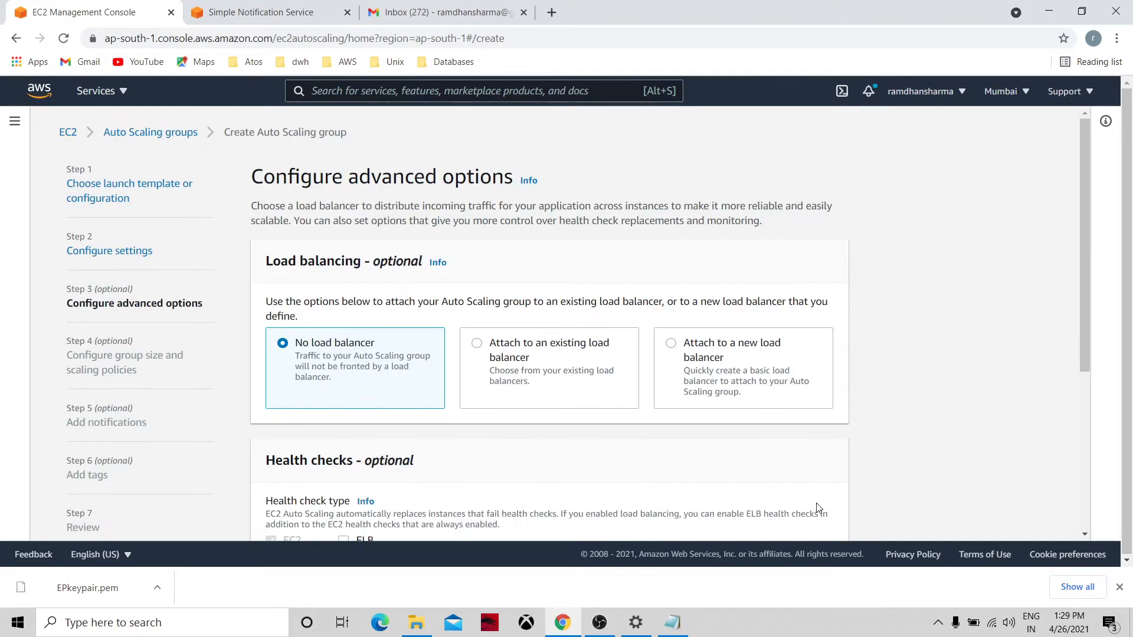
{"action": "left_click_drag", "start_coordinate": [1082, 342], "coordinate": [1110, 513]}
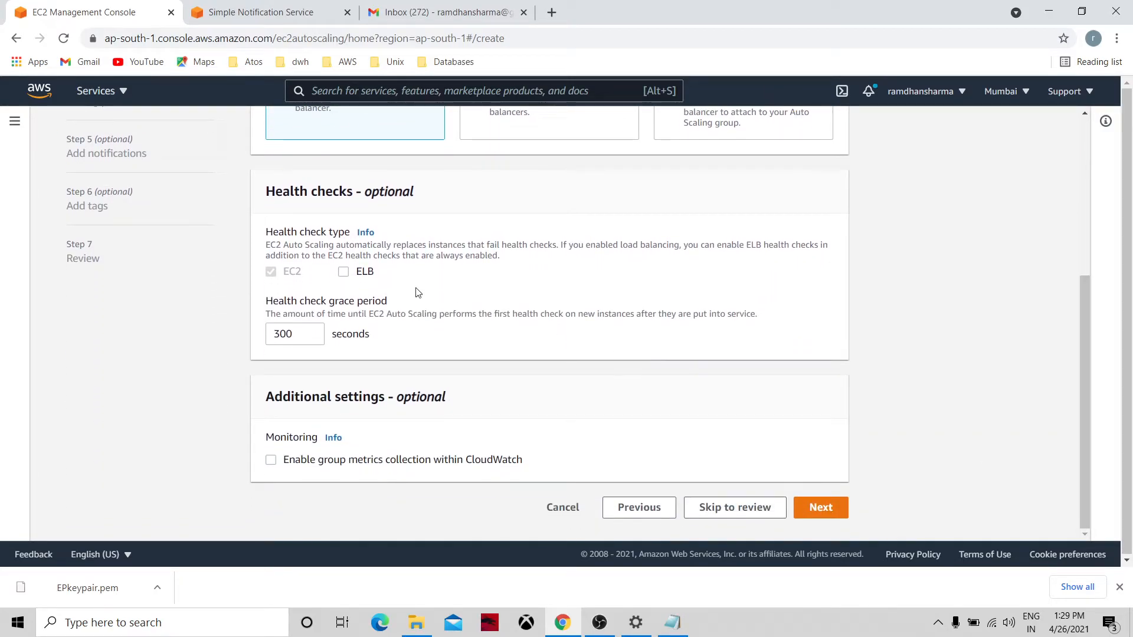
{"action": "left_click", "coordinate": [348, 279]}
Enter desired capacity 3, minimum capacity 1 and maximum capacity 8 for Autoscale01.
{"action": "left_click", "coordinate": [819, 509]}
{"action": "left_click", "coordinate": [300, 365]}
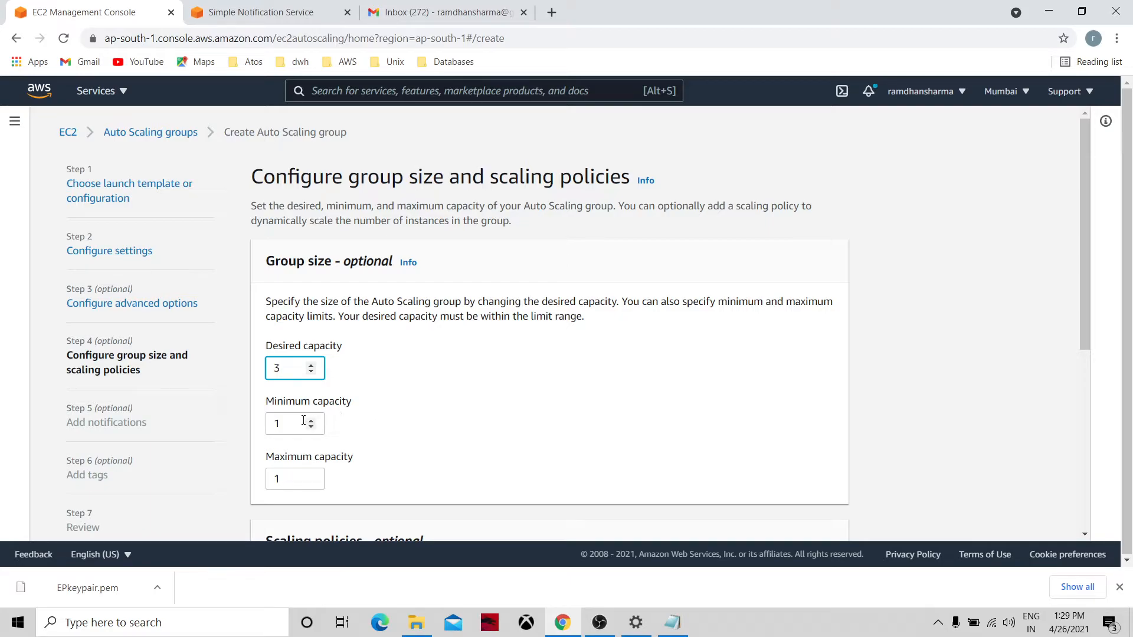
{"action": "left_click", "coordinate": [287, 478]}
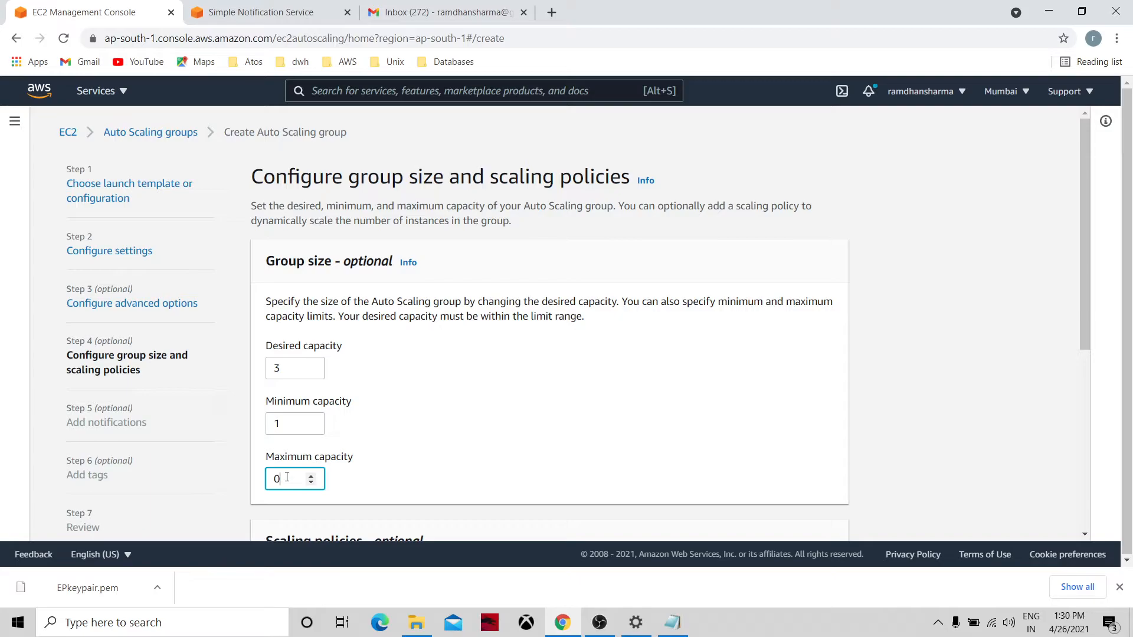
{"action": "left_click", "coordinate": [484, 483]}
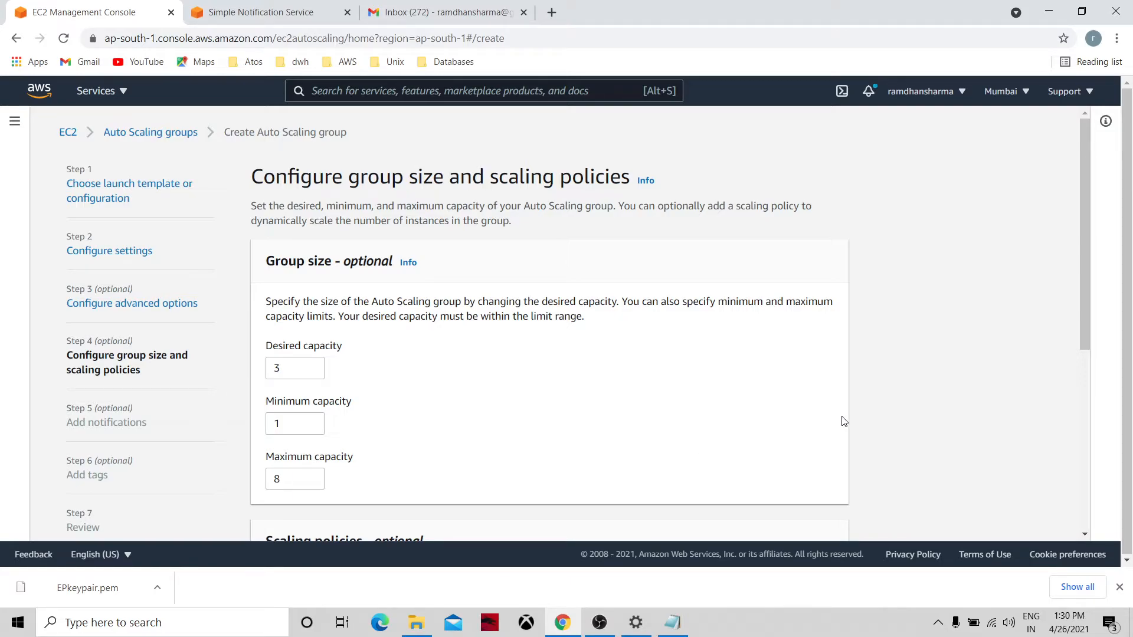
Scroll down to Scaling policies and choose a target tracking policy on average CPU utilization.
{"action": "left_click", "coordinate": [1085, 532]}
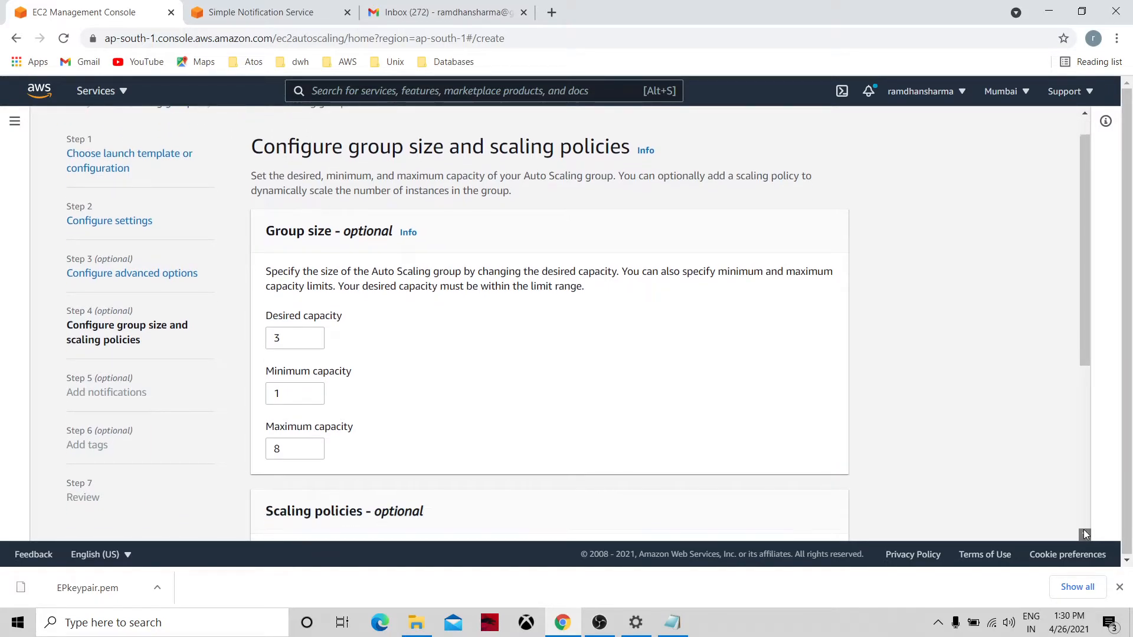
{"action": "left_click", "coordinate": [1085, 534]}
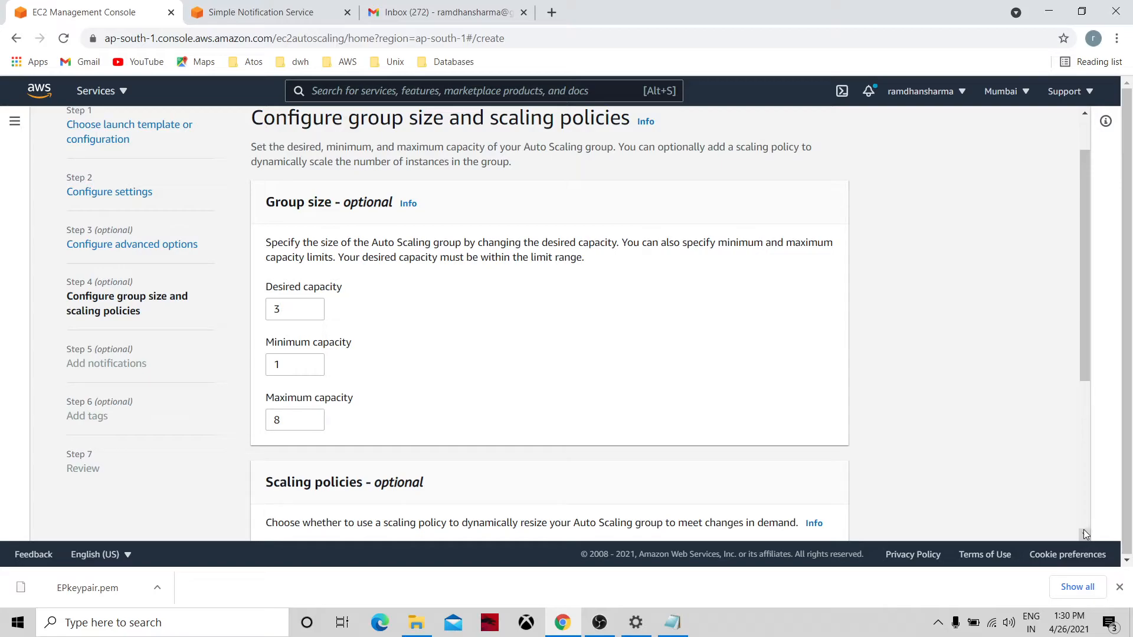
{"action": "left_click", "coordinate": [1085, 534]}
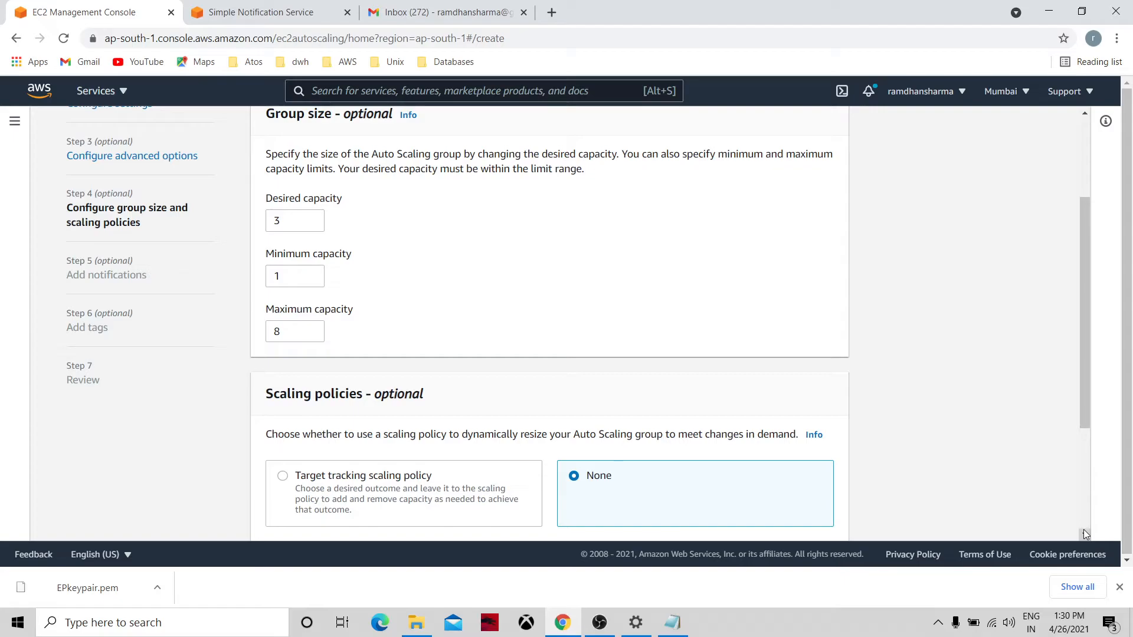
{"action": "left_click", "coordinate": [1085, 533]}
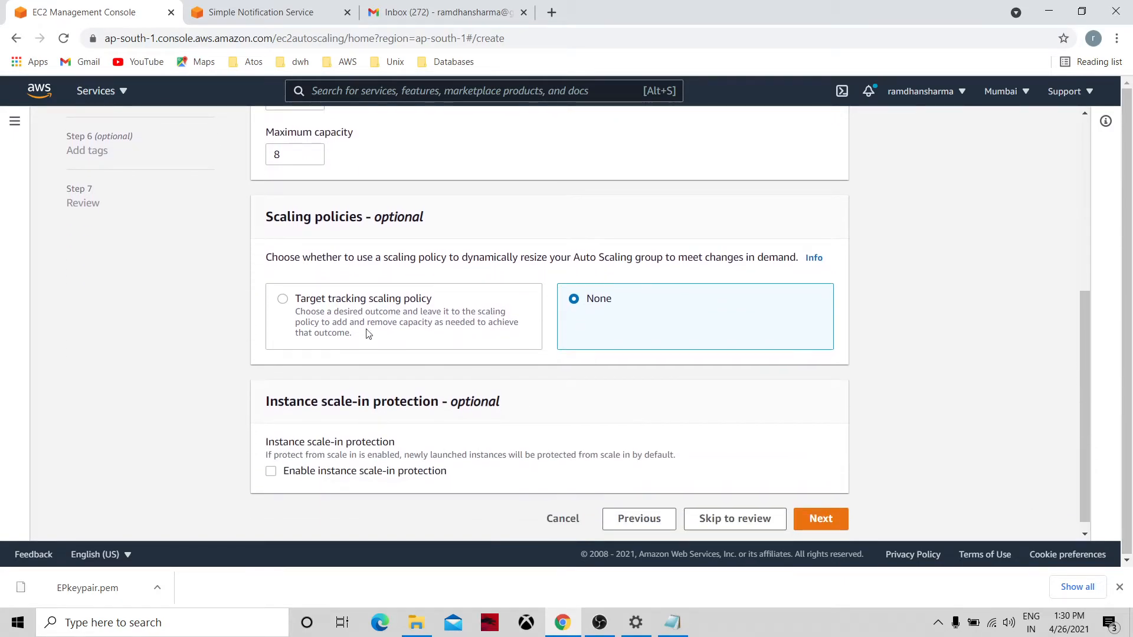
{"action": "left_click", "coordinate": [283, 300]}
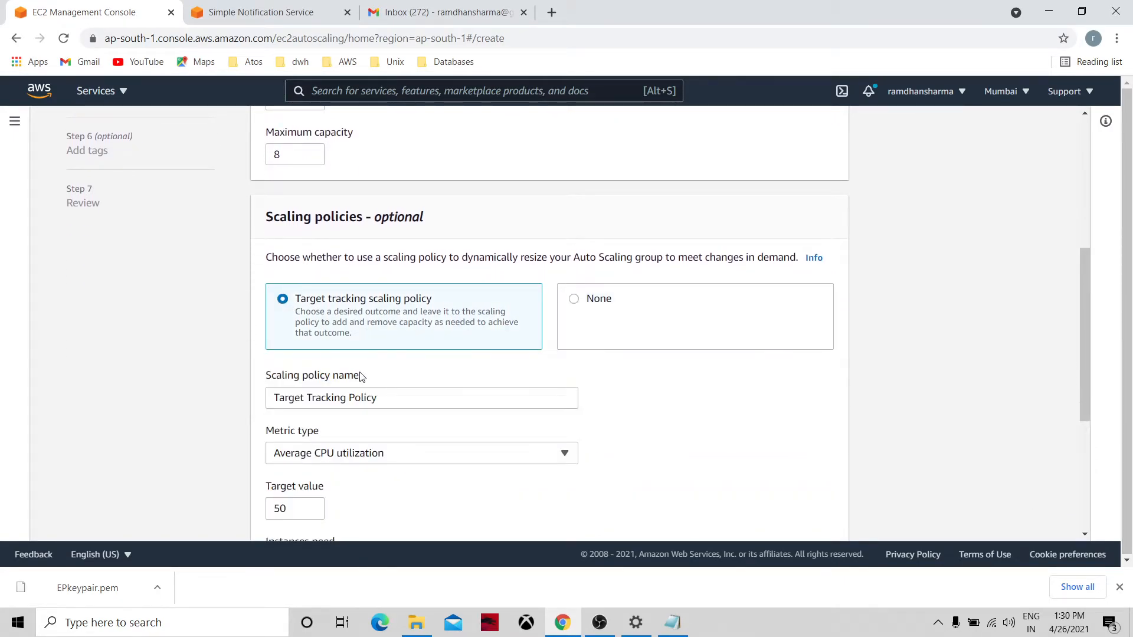
Raise the CPU utilization target to 75, enable instance scale-in protection, and continue.
{"action": "left_click", "coordinate": [1085, 534]}
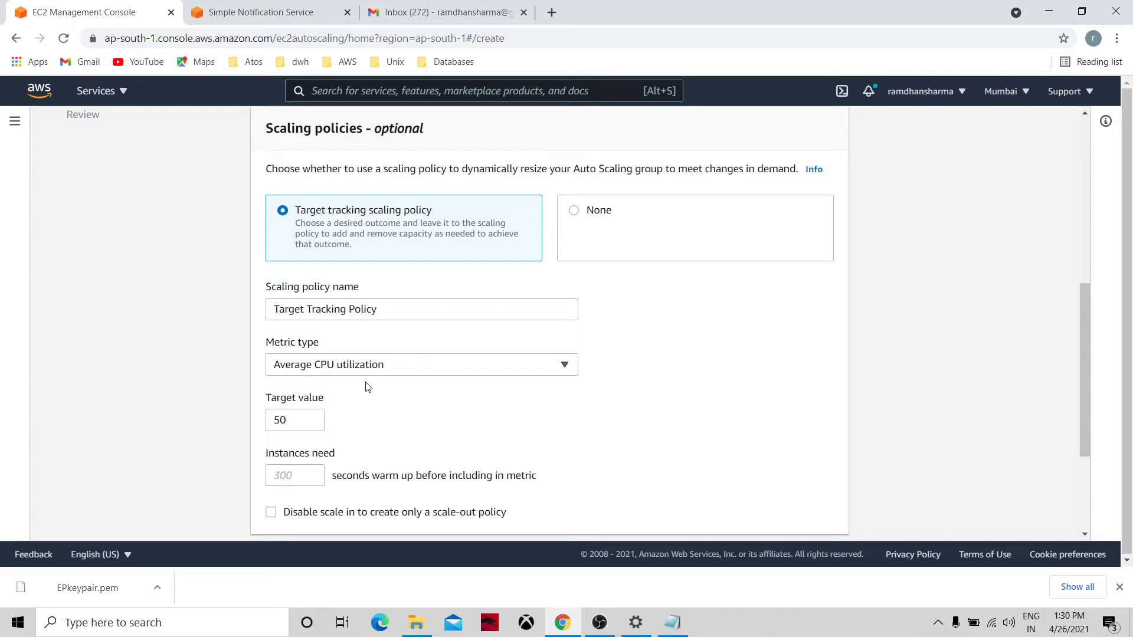
{"action": "left_click", "coordinate": [298, 418]}
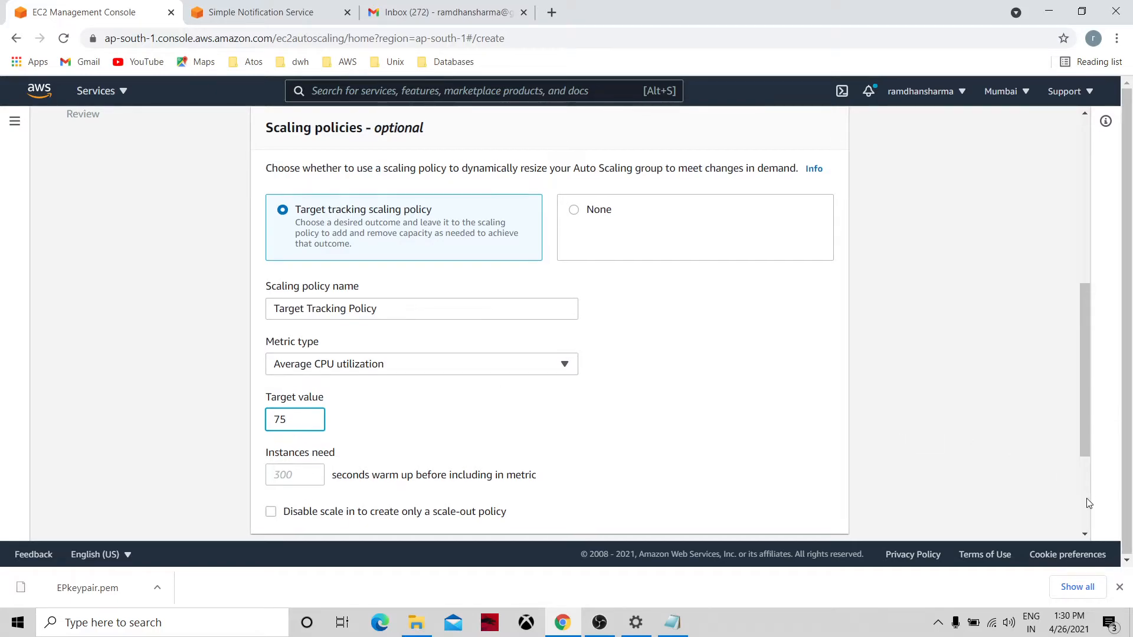
{"action": "scroll", "coordinate": [1088, 503], "scroll_direction": "down", "scroll_amount": 3}
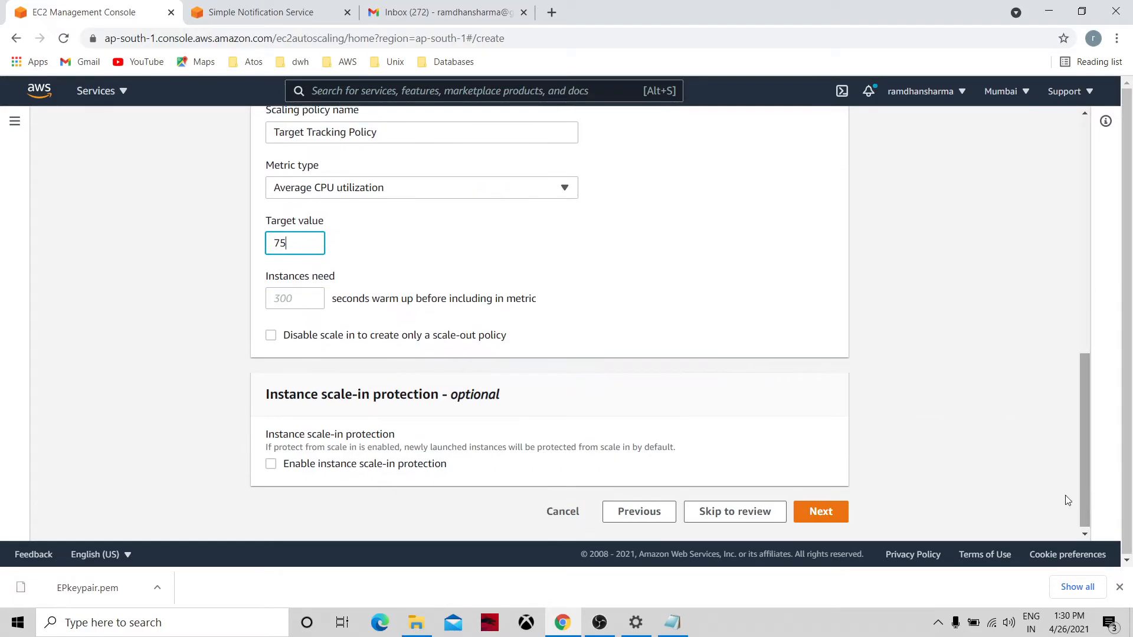
{"action": "left_click", "coordinate": [271, 465]}
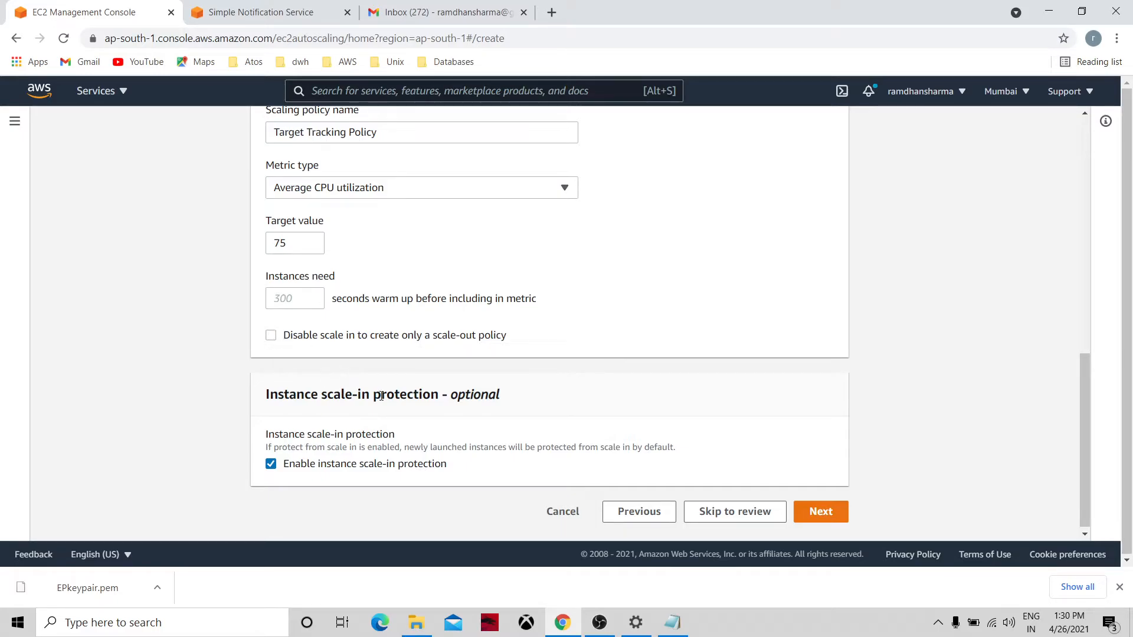
{"action": "left_click", "coordinate": [813, 513]}
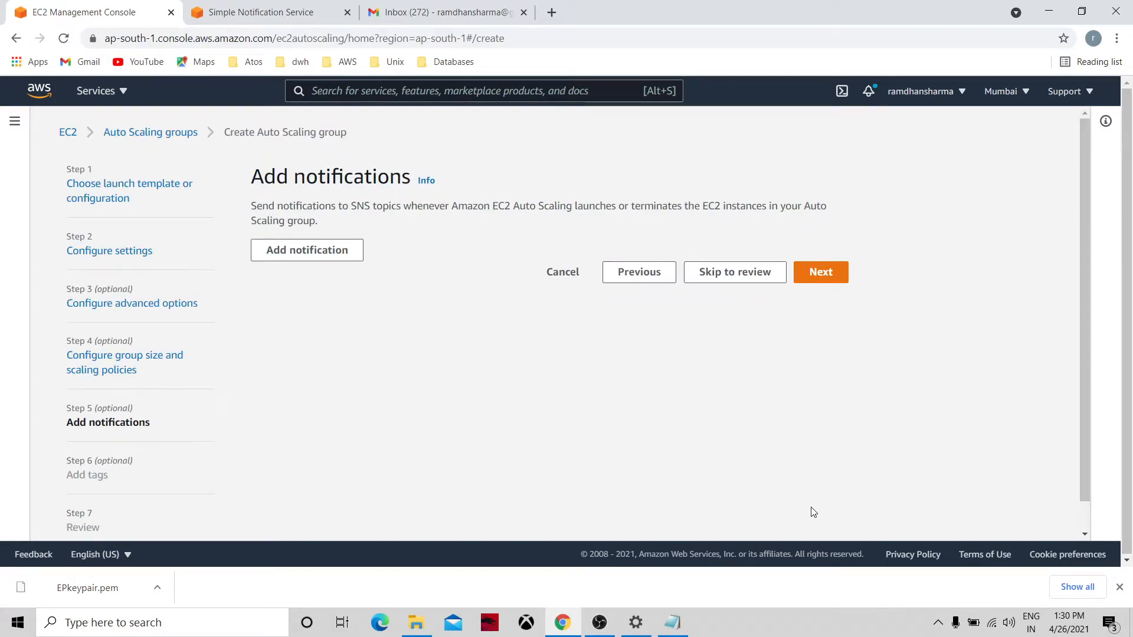
Add a notification entry and look up the AutoScale01 topic name in the SNS console.
{"action": "left_click", "coordinate": [332, 260]}
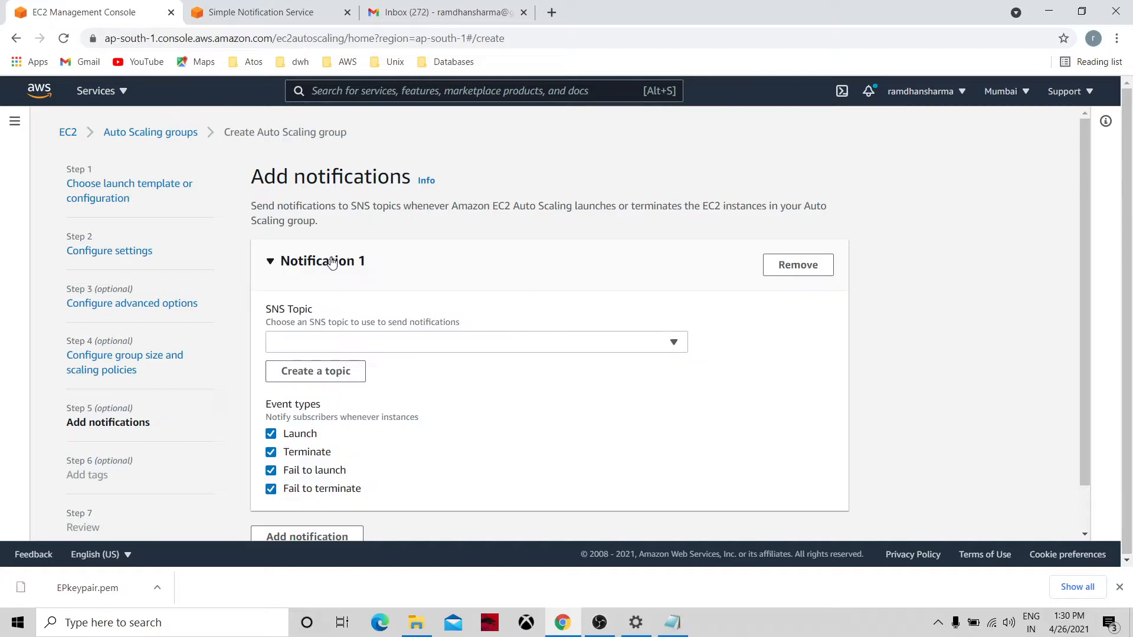
{"action": "left_click", "coordinate": [257, 11]}
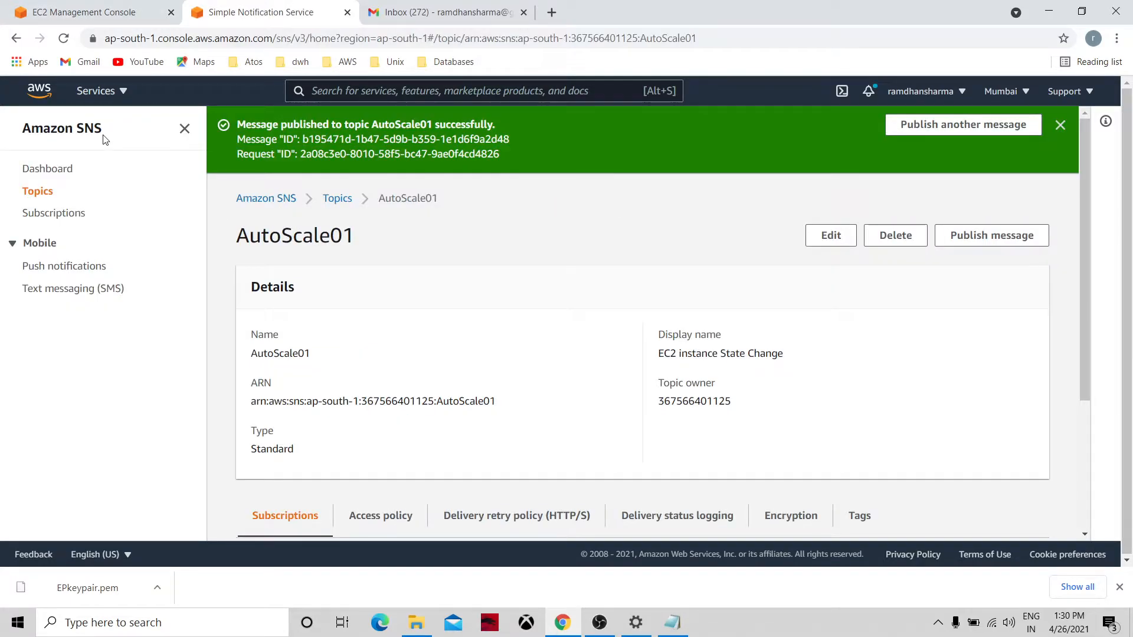
{"action": "left_click", "coordinate": [37, 191]}
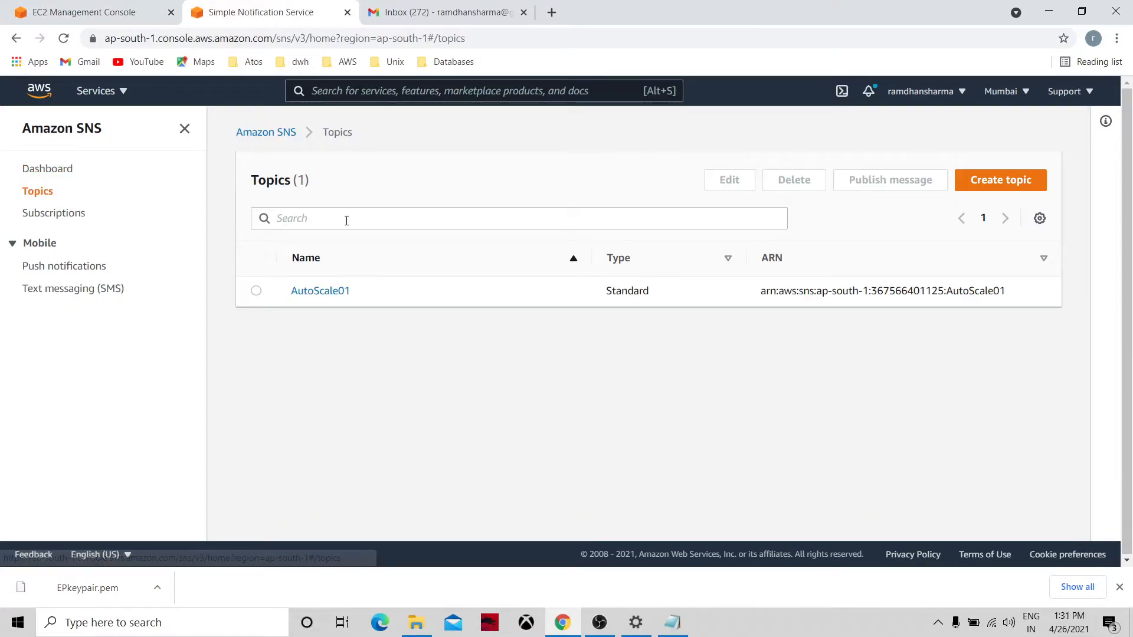
{"action": "left_click", "coordinate": [332, 295]}
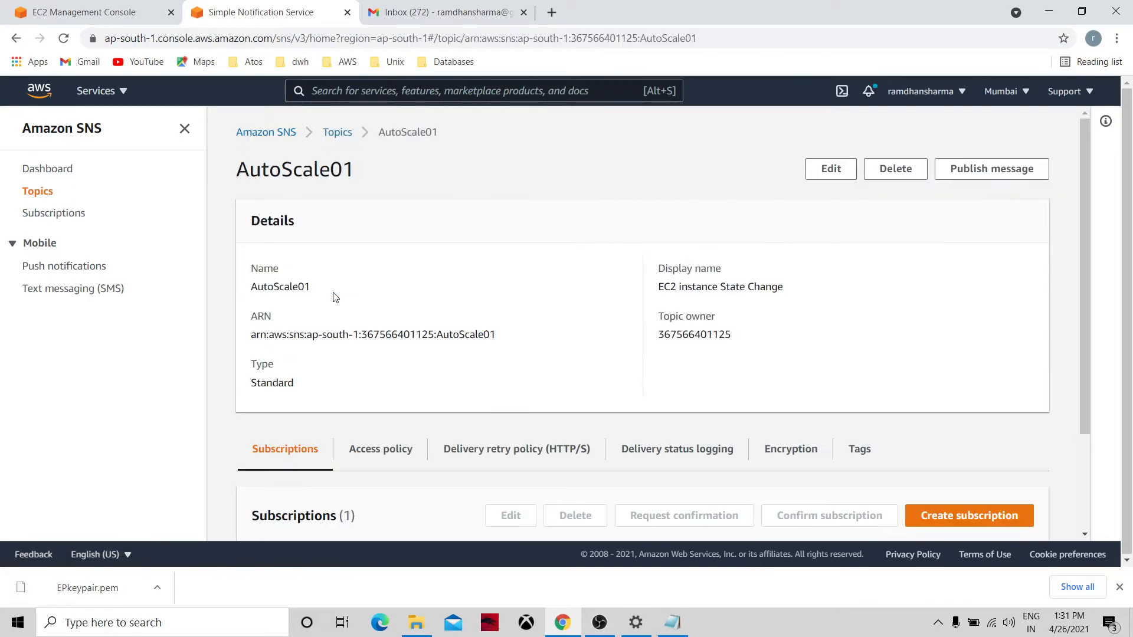
{"action": "left_click_drag", "start_coordinate": [313, 289], "coordinate": [250, 292]}
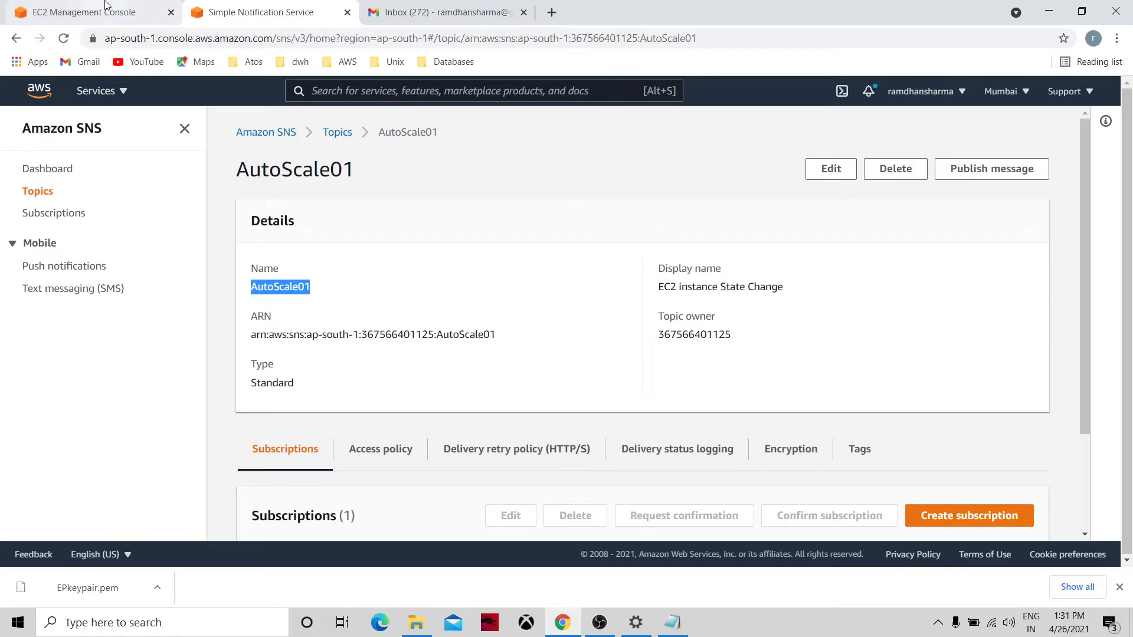
{"action": "left_click", "coordinate": [148, 12]}
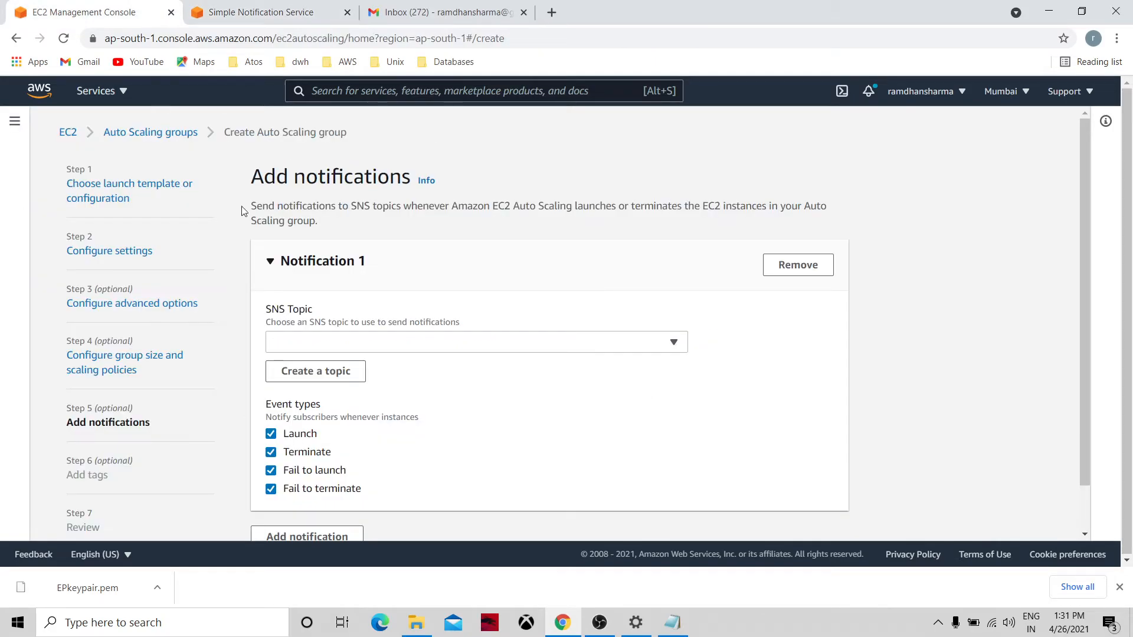
Start a new SNS topic named AutoScale01 with the recipient's e-mail address.
{"action": "left_click", "coordinate": [319, 371]}
{"action": "left_click", "coordinate": [354, 327]}
{"action": "type", "text": "AutoScale01"}
{"action": "left_click", "coordinate": [337, 378]}
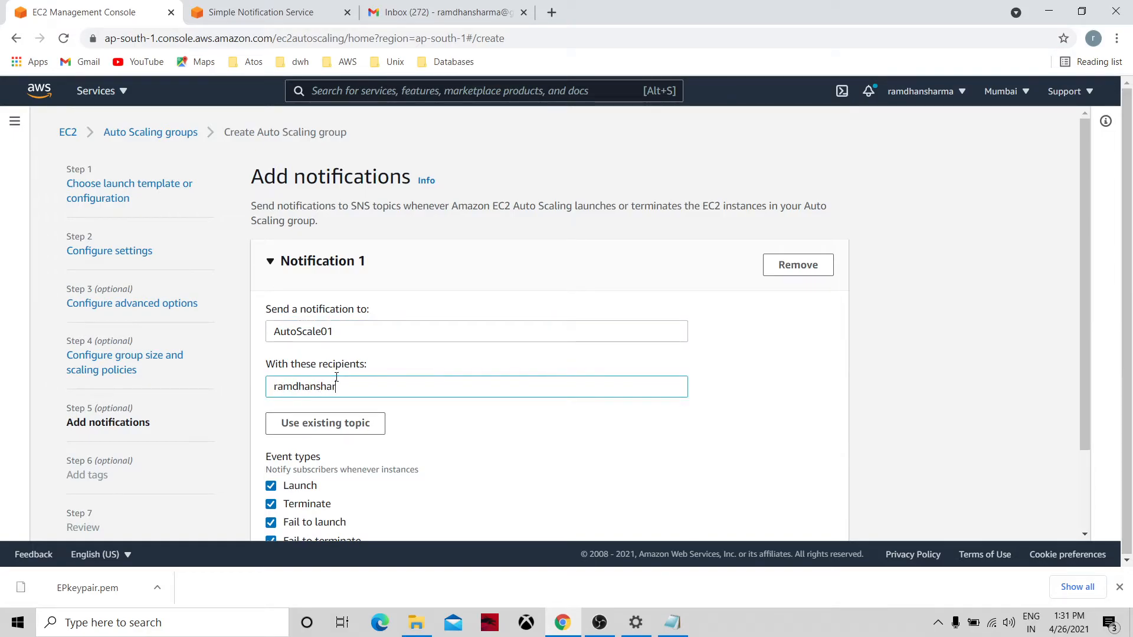
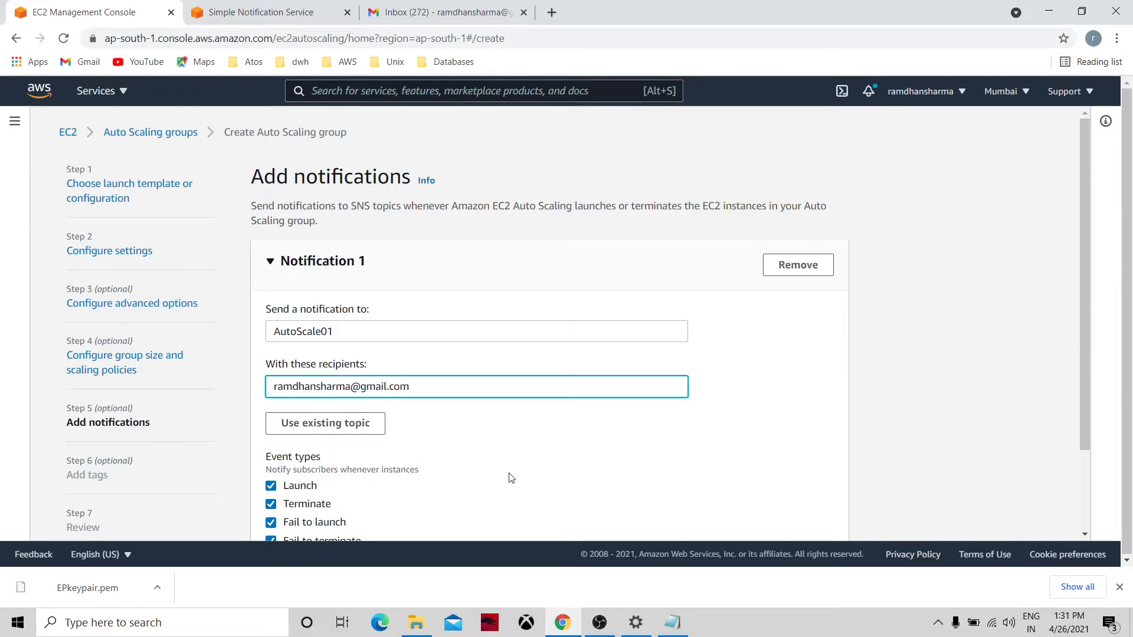
{"action": "left_click", "coordinate": [1086, 483]}
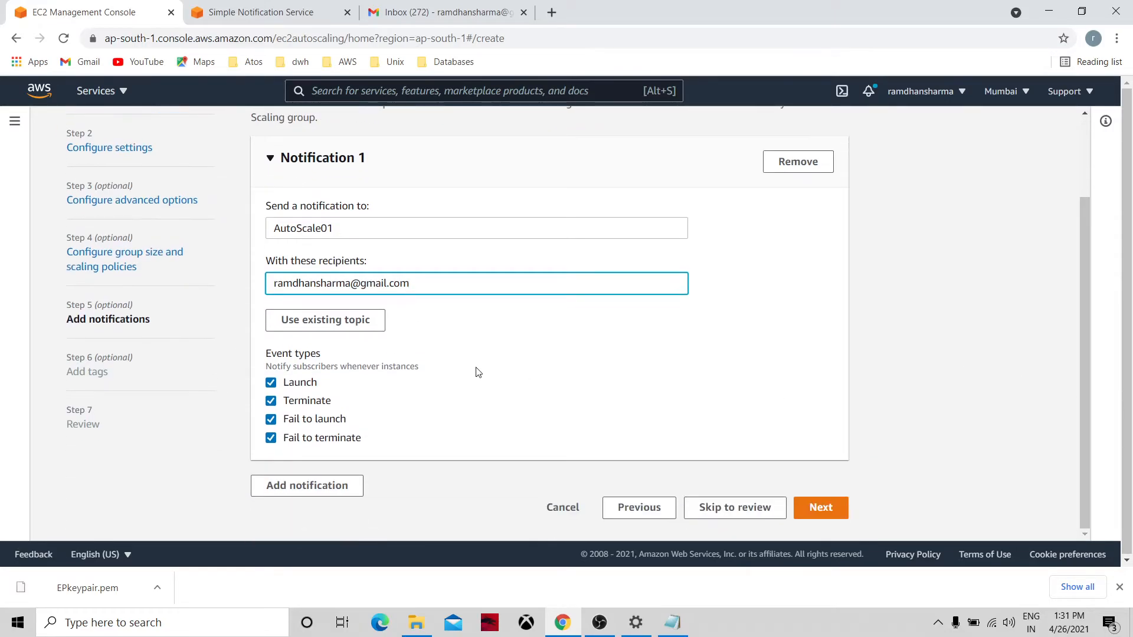
Keep only launch and terminate events and switch to the existing AutoScale01 topic.
{"action": "left_click", "coordinate": [271, 438]}
{"action": "left_click", "coordinate": [271, 419]}
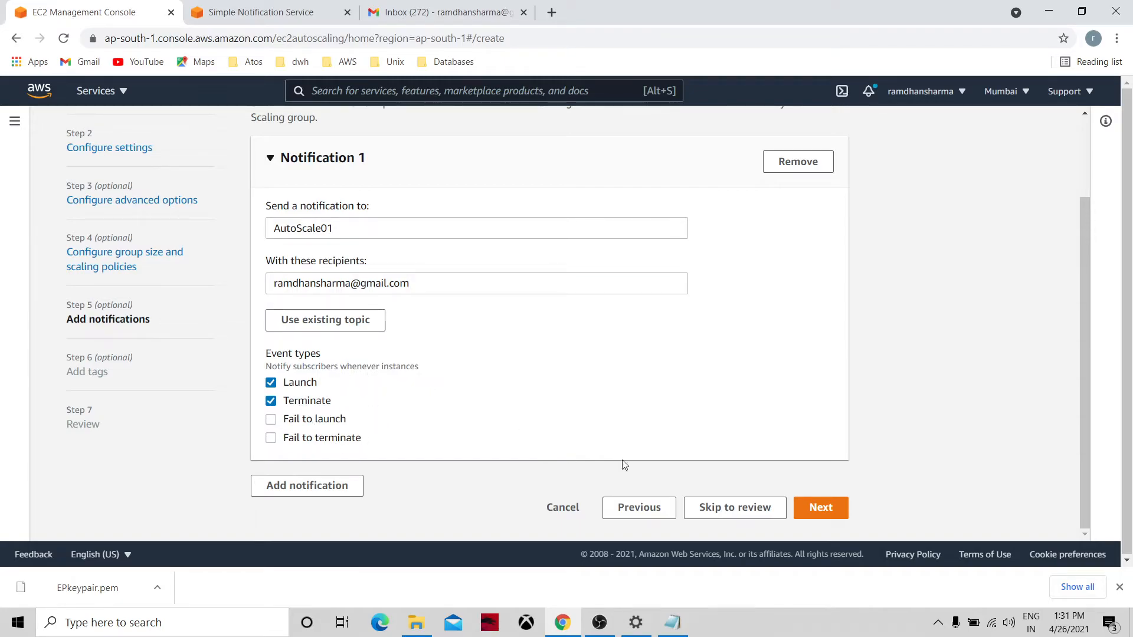
{"action": "left_click", "coordinate": [822, 509]}
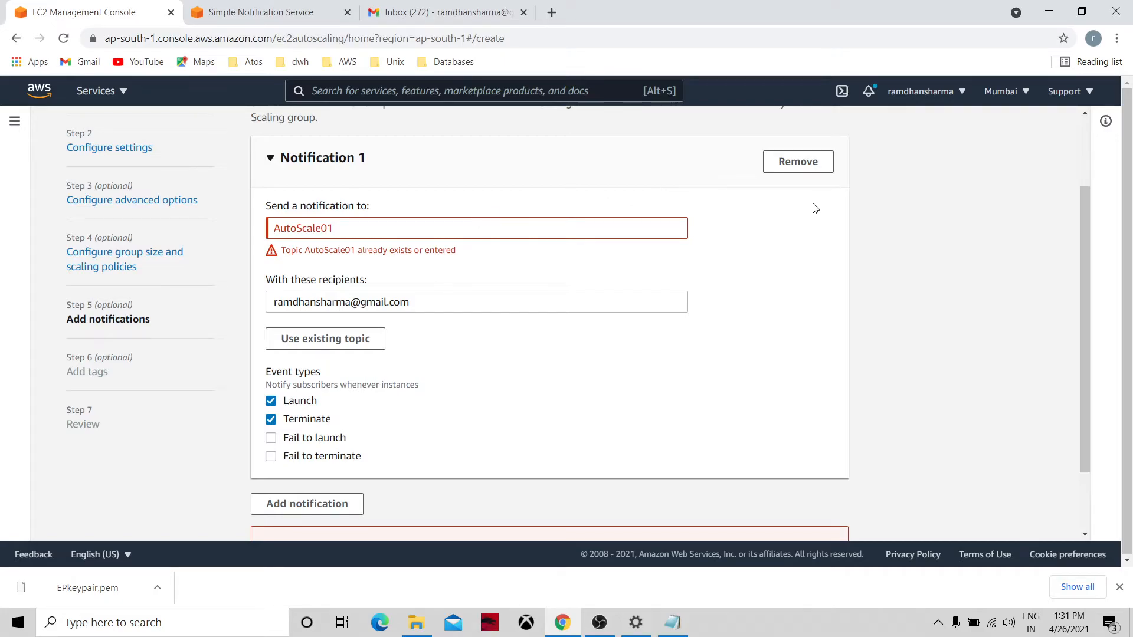
{"action": "left_click", "coordinate": [345, 339]}
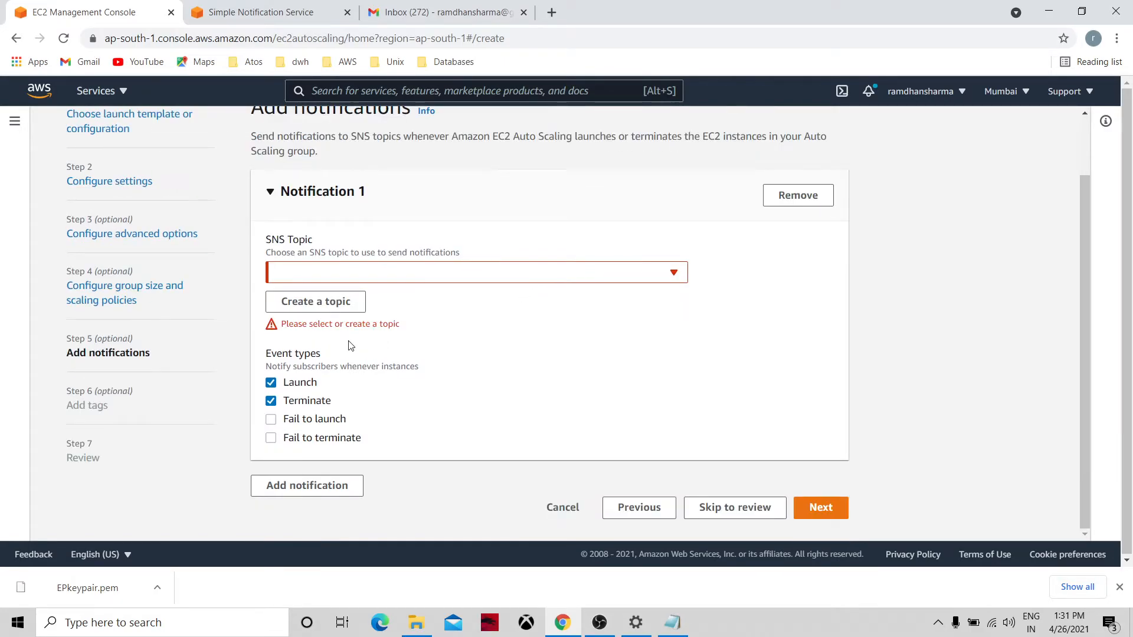
{"action": "left_click", "coordinate": [408, 271]}
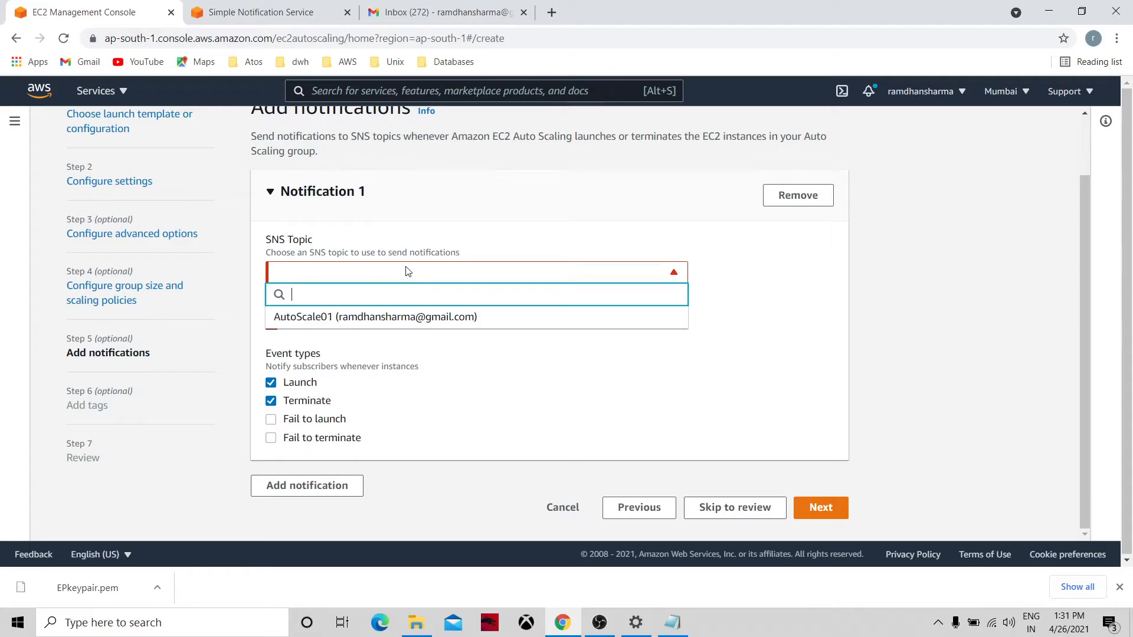
{"action": "left_click", "coordinate": [396, 317]}
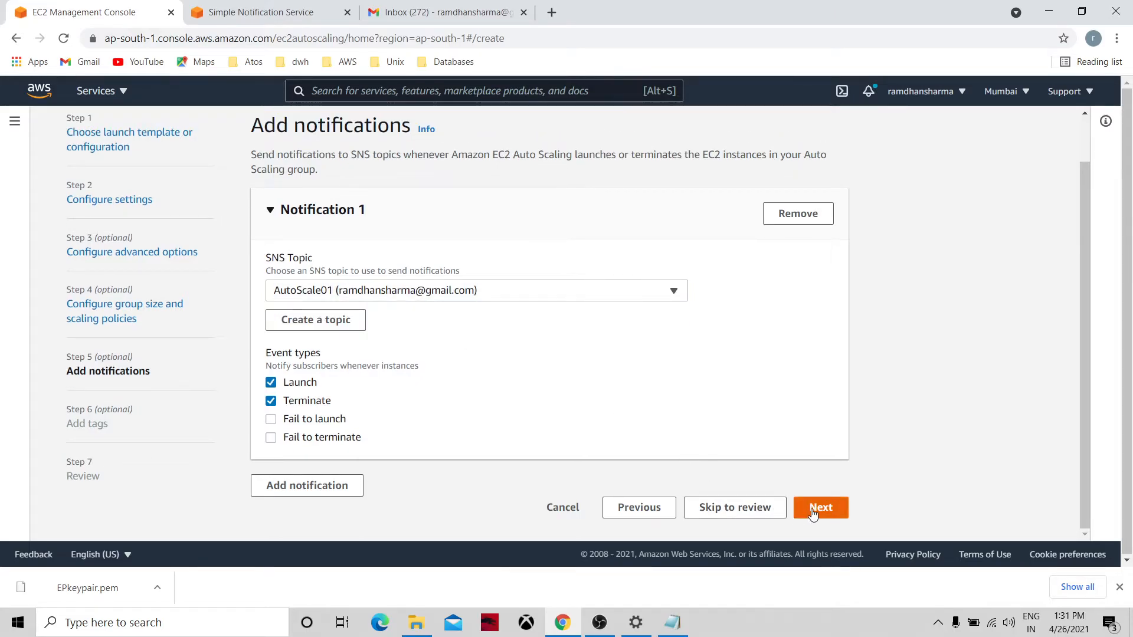
{"action": "left_click", "coordinate": [812, 511]}
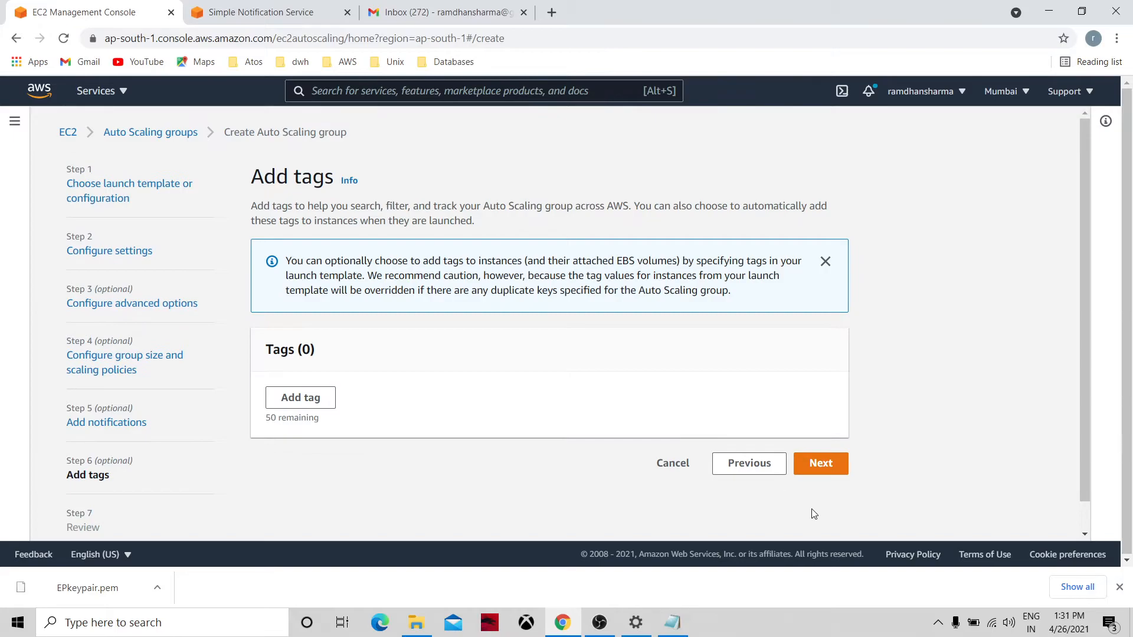
Skip tags, scroll through the review page, and create the Autoscale01 group.
{"action": "left_click", "coordinate": [820, 466]}
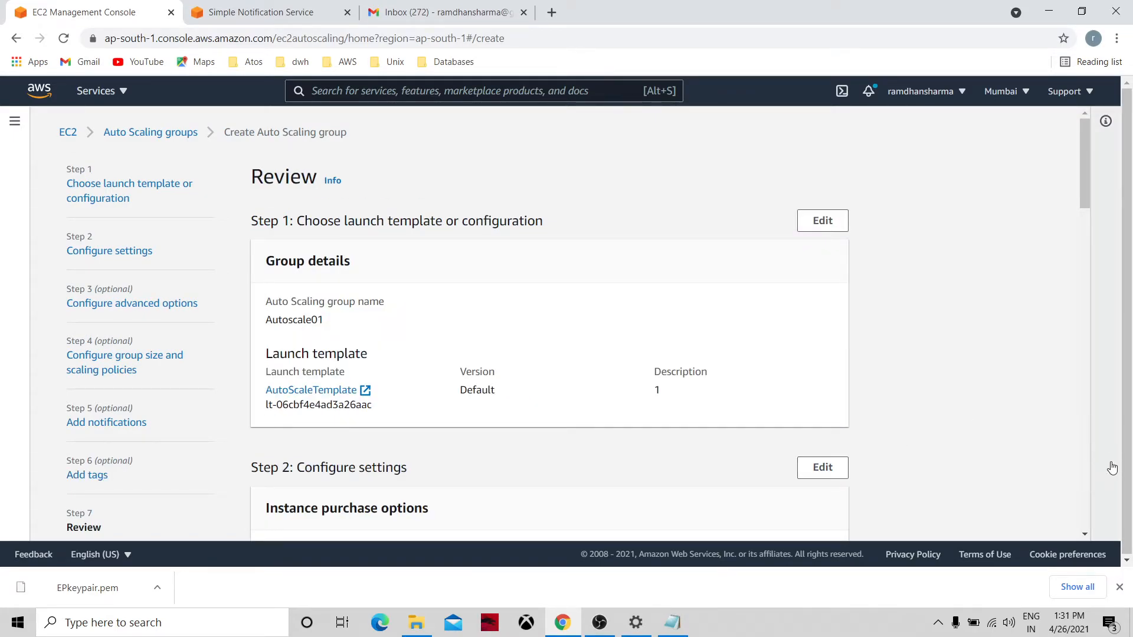
{"action": "left_click", "coordinate": [1085, 534]}
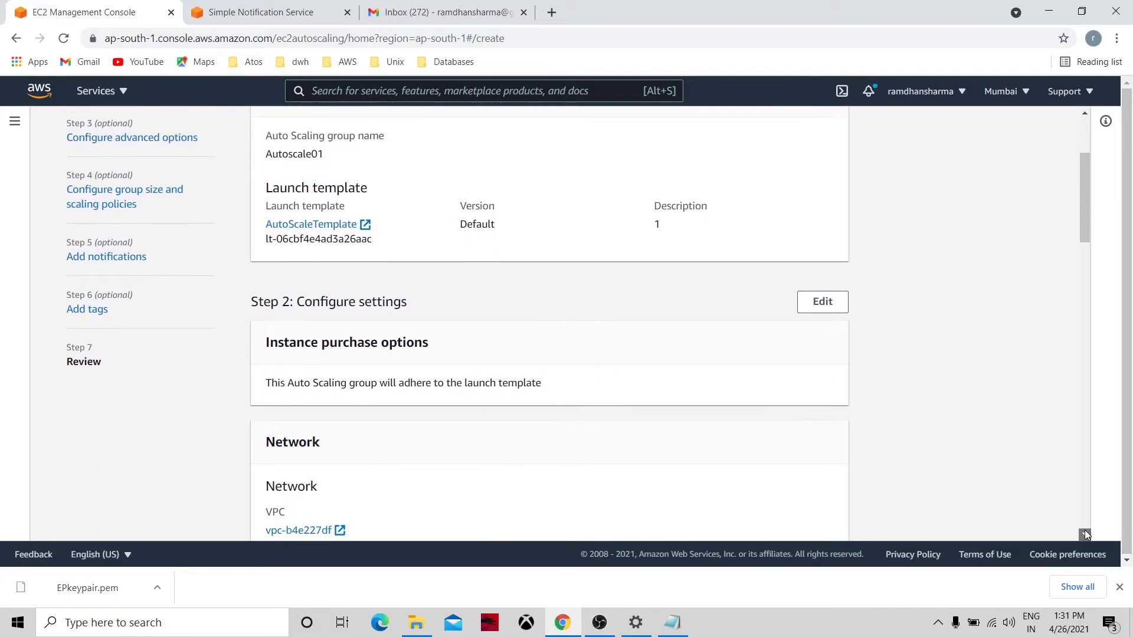
{"action": "left_click", "coordinate": [1085, 489]}
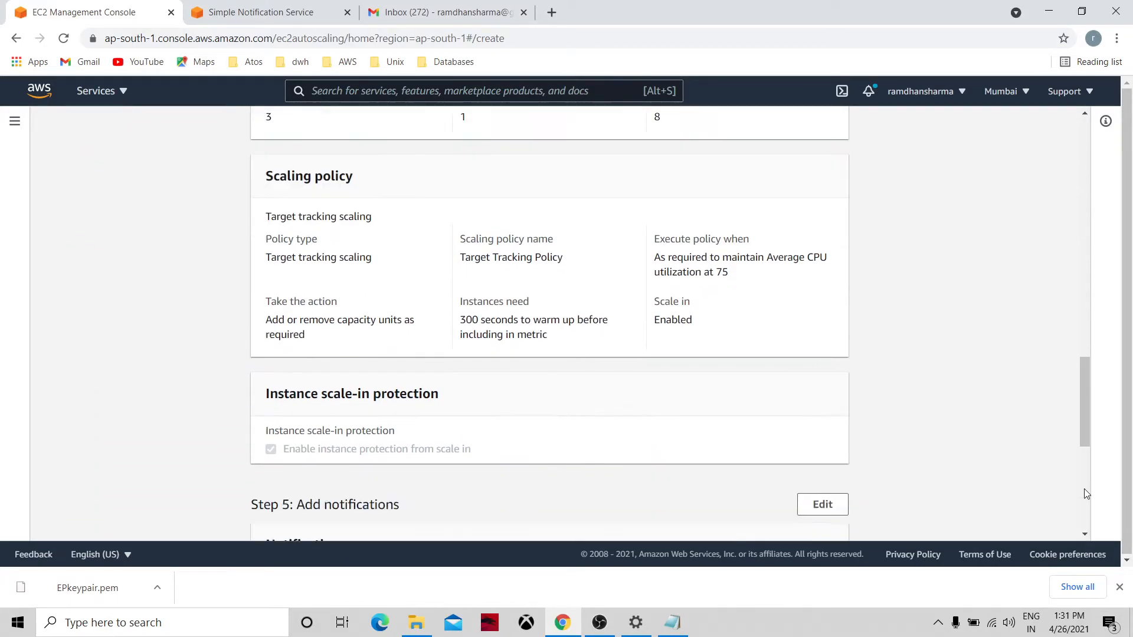
{"action": "left_click", "coordinate": [1085, 533]}
{"action": "left_click", "coordinate": [786, 503]}
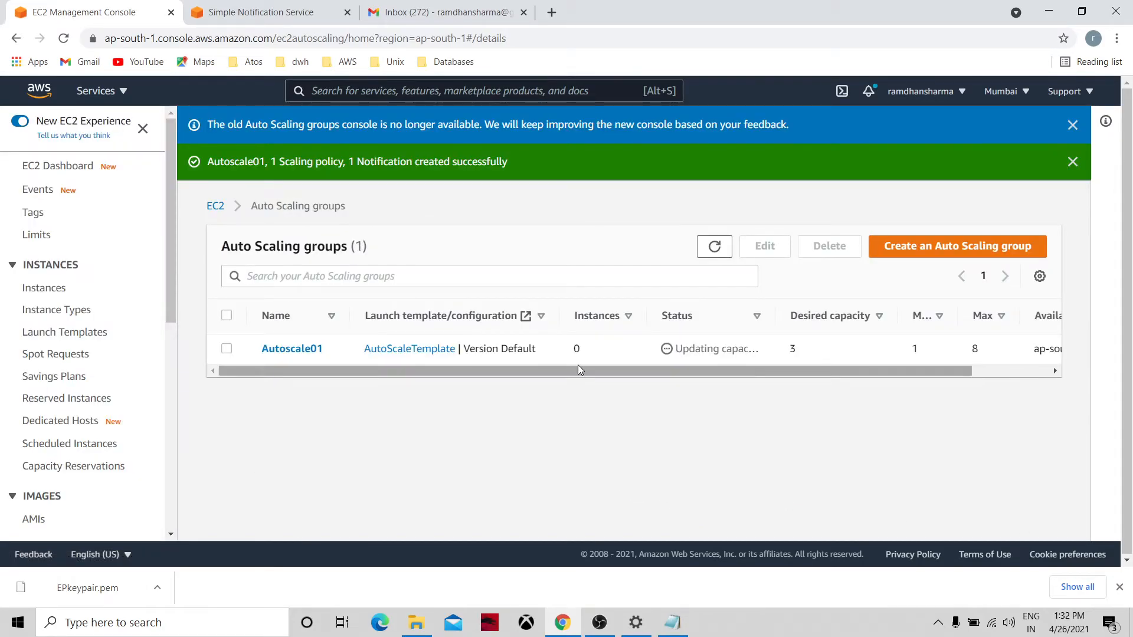
From the Auto Scaling groups list, view AutoScaleTemplate, then open Autoscale01's details.
{"action": "left_click", "coordinate": [89, 171]}
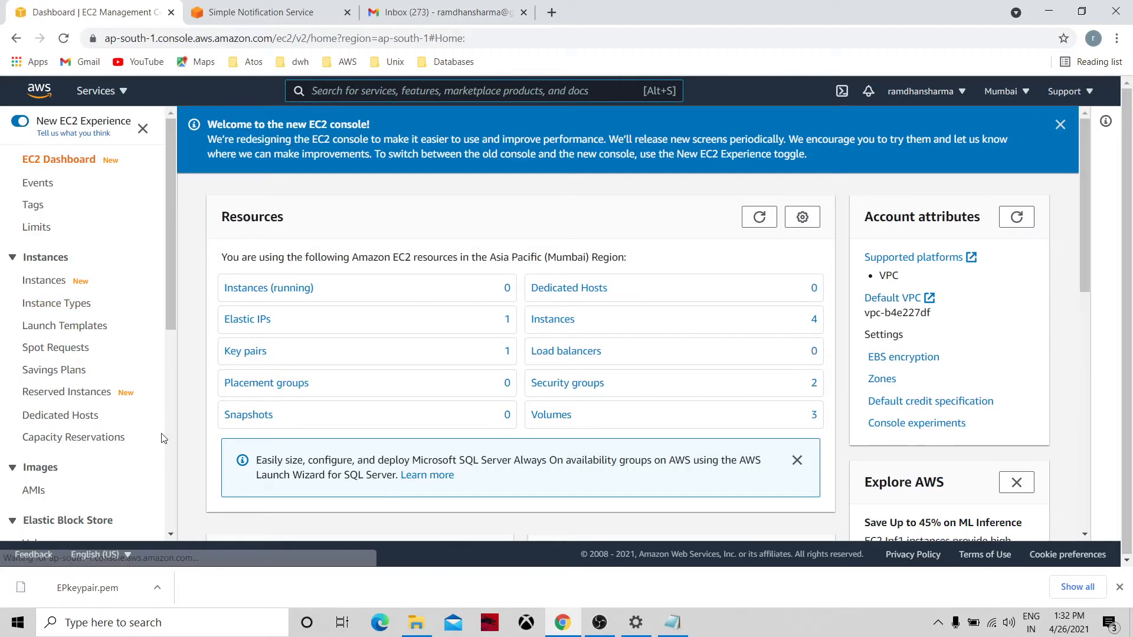
{"action": "scroll", "coordinate": [167, 443], "scroll_direction": "down", "scroll_amount": 6}
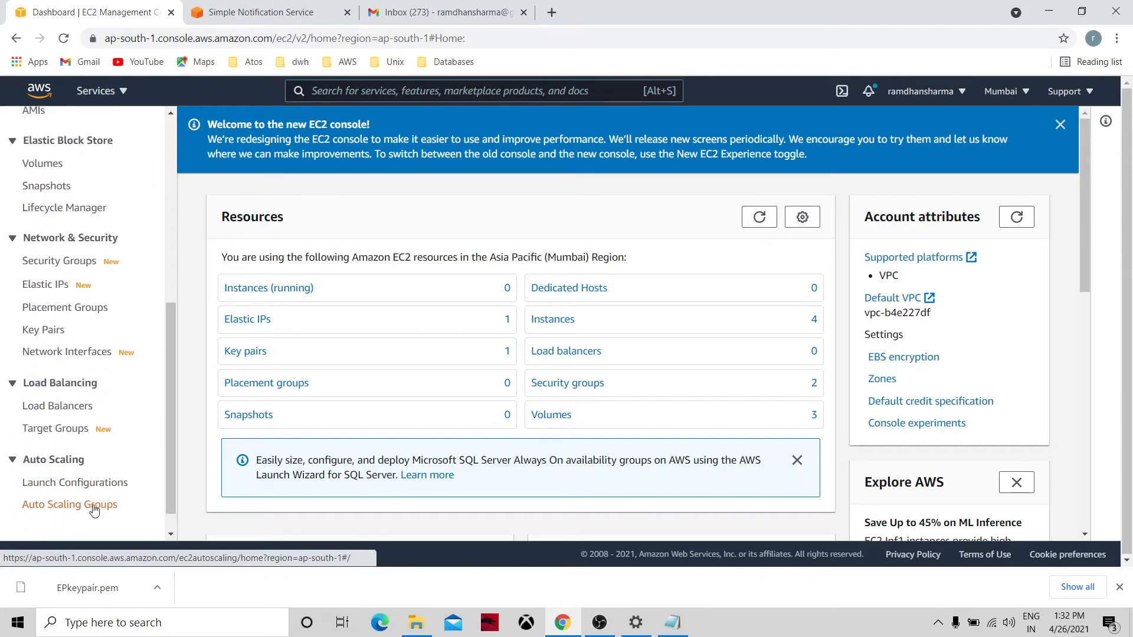
{"action": "left_click", "coordinate": [95, 509]}
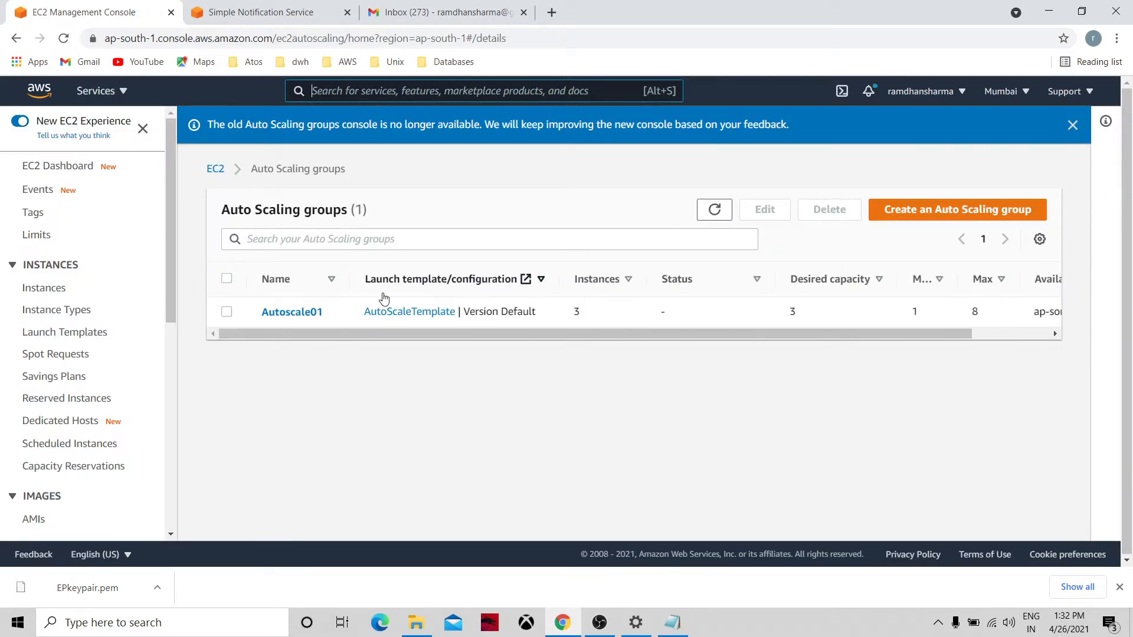
{"action": "left_click", "coordinate": [381, 315]}
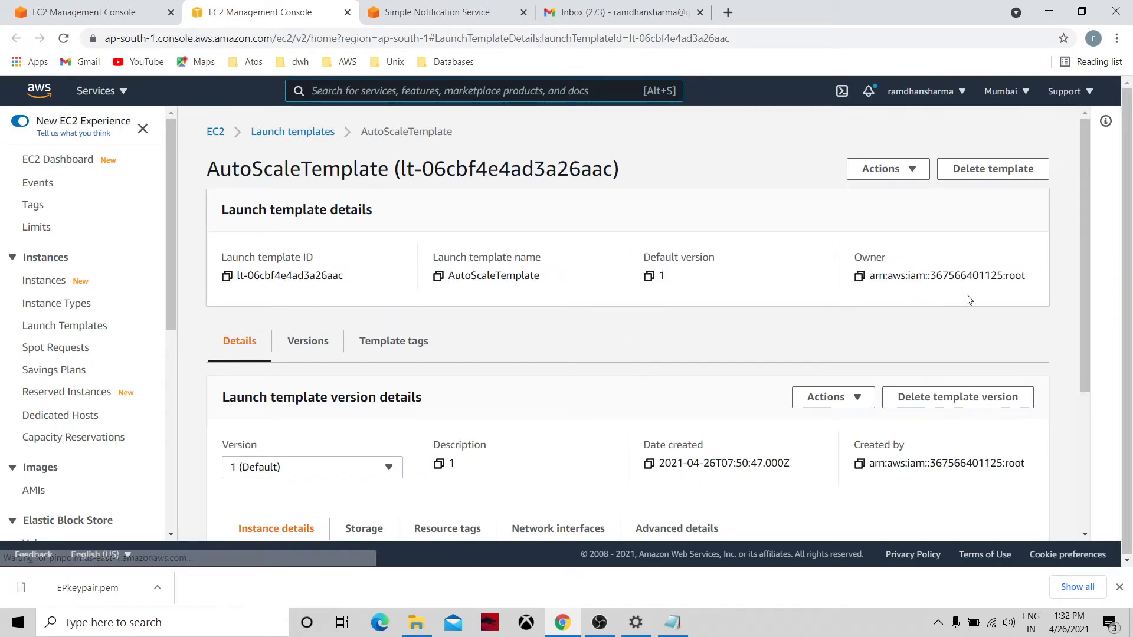
{"action": "left_click_drag", "start_coordinate": [1085, 271], "coordinate": [648, 192]}
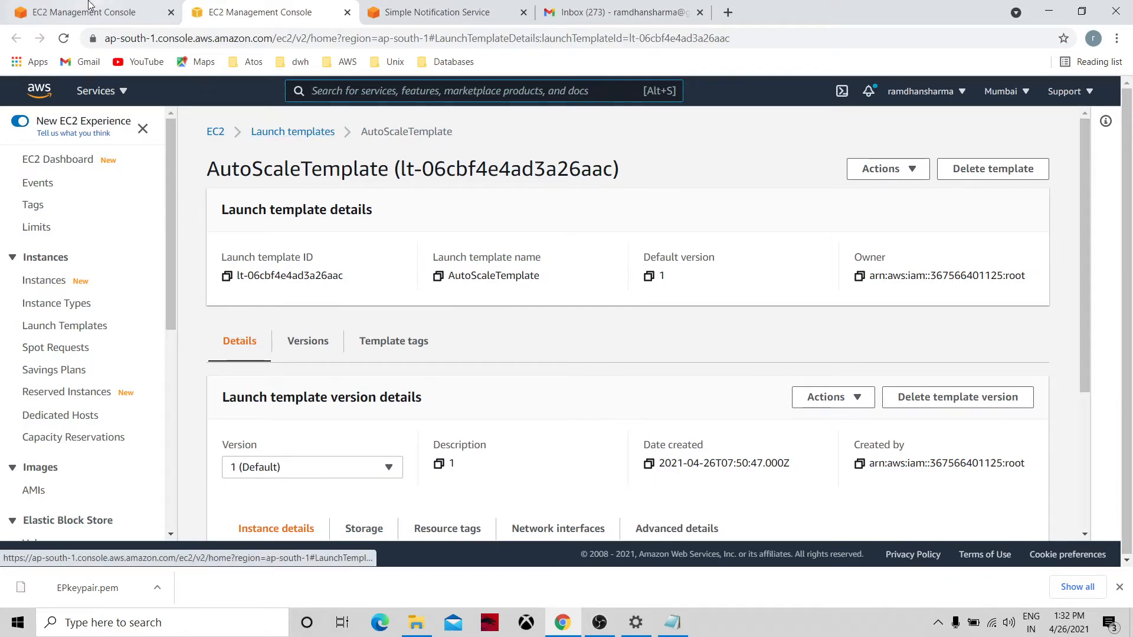
{"action": "left_click", "coordinate": [90, 7]}
{"action": "left_click", "coordinate": [290, 316]}
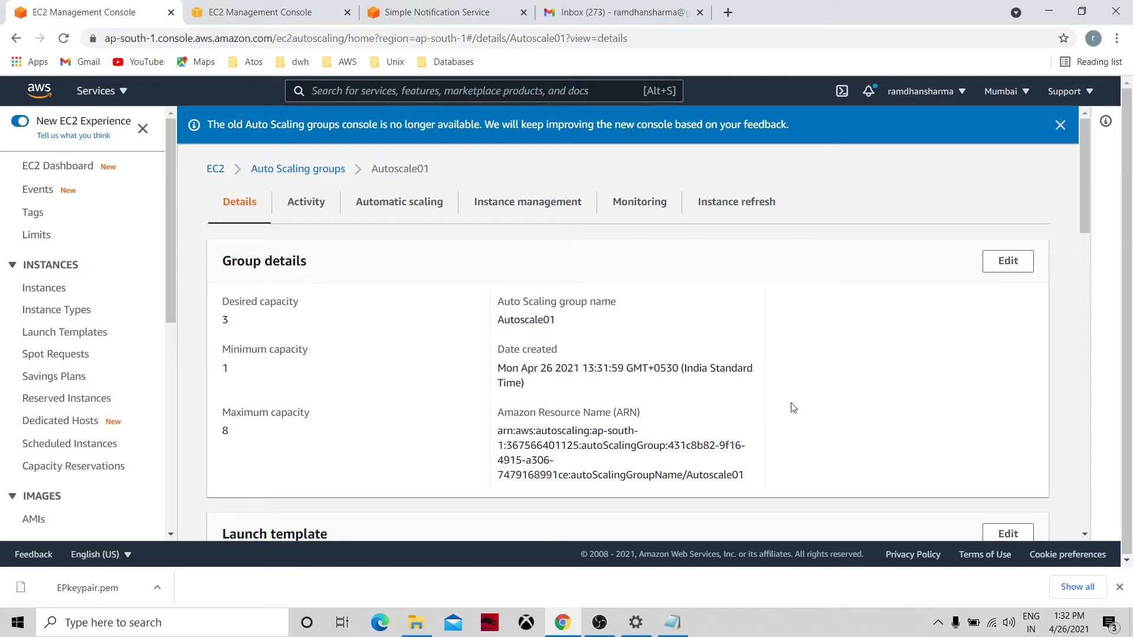
Show Autoscale01's activity history and refresh it to list three successful instance launches.
{"action": "left_click_drag", "start_coordinate": [1085, 225], "coordinate": [1061, 244]}
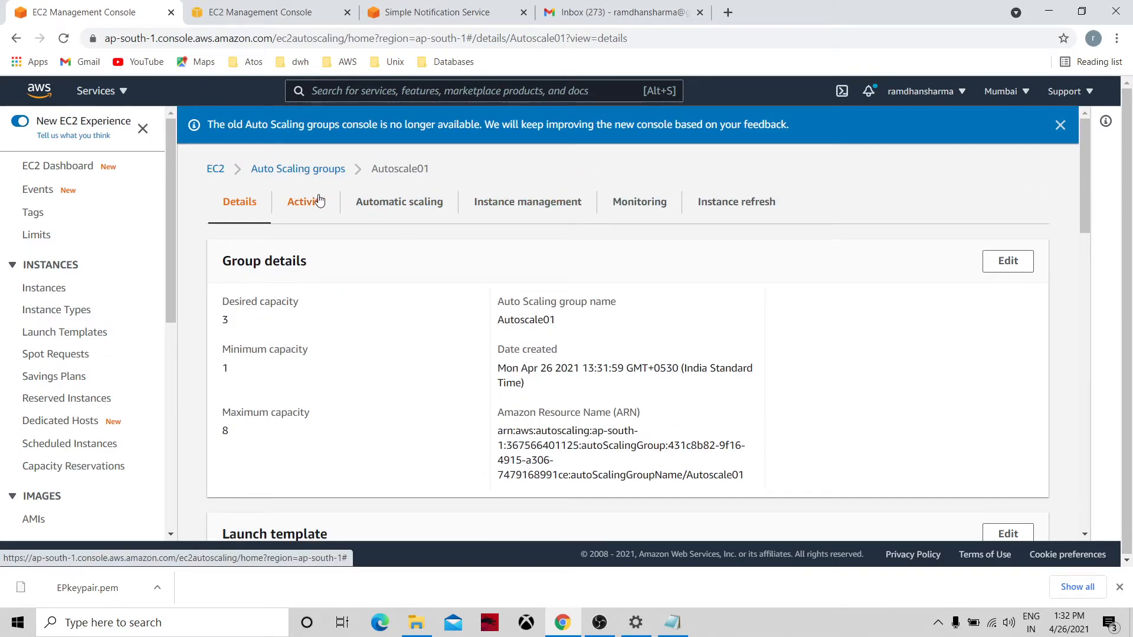
{"action": "left_click", "coordinate": [319, 200]}
{"action": "left_click_drag", "start_coordinate": [1085, 326], "coordinate": [1084, 444]}
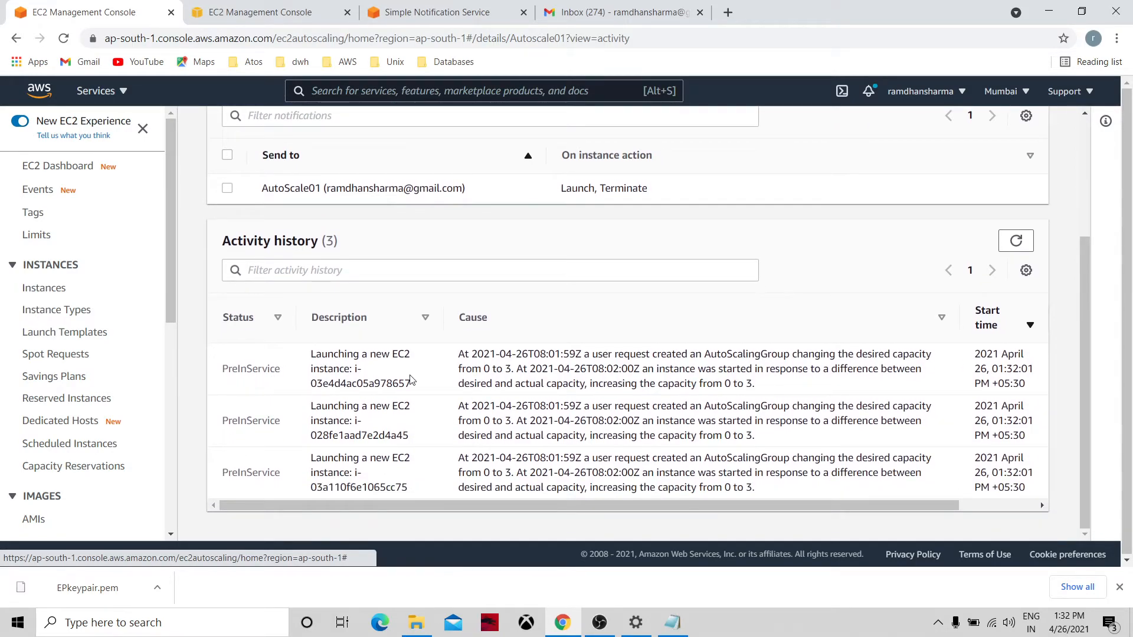
{"action": "left_click", "coordinate": [987, 504]}
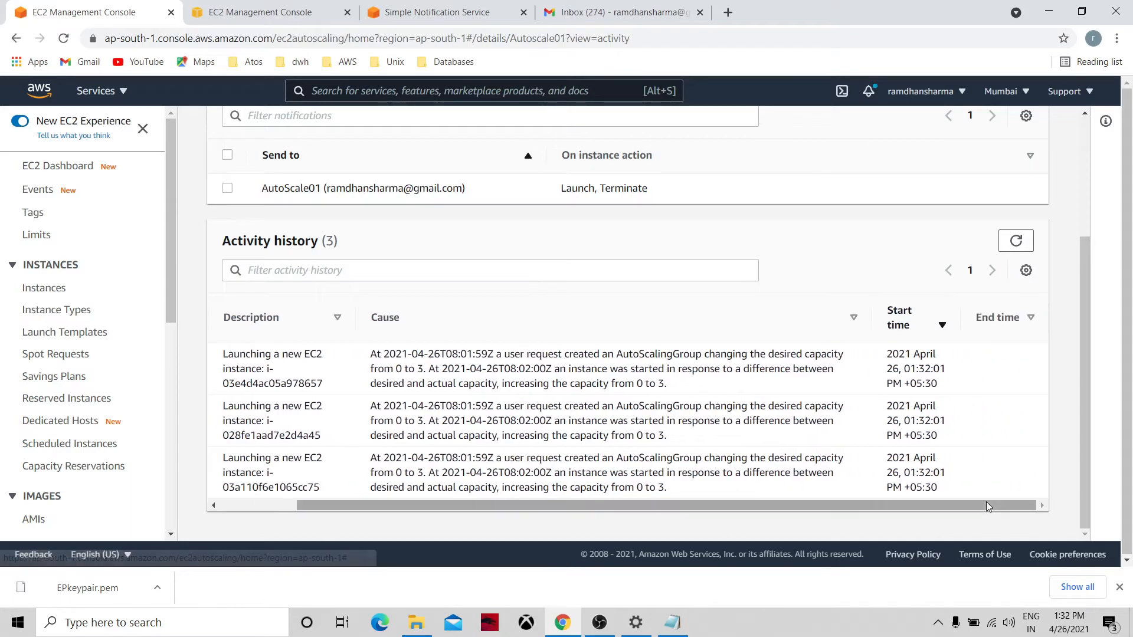
{"action": "left_click_drag", "start_coordinate": [980, 505], "coordinate": [745, 533]}
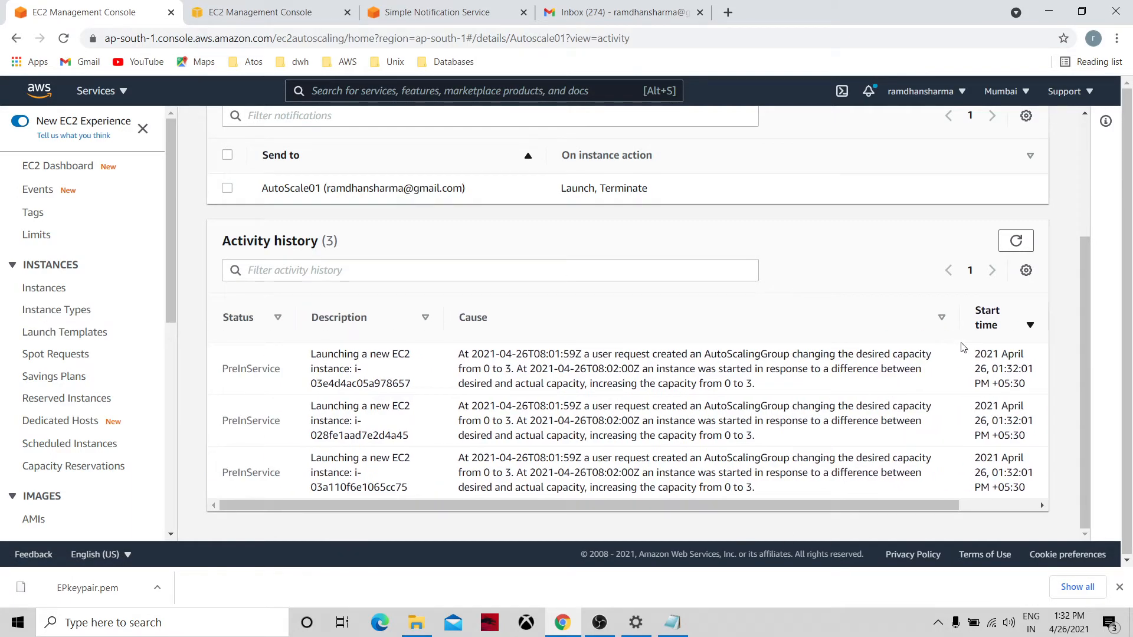
{"action": "left_click", "coordinate": [1016, 242]}
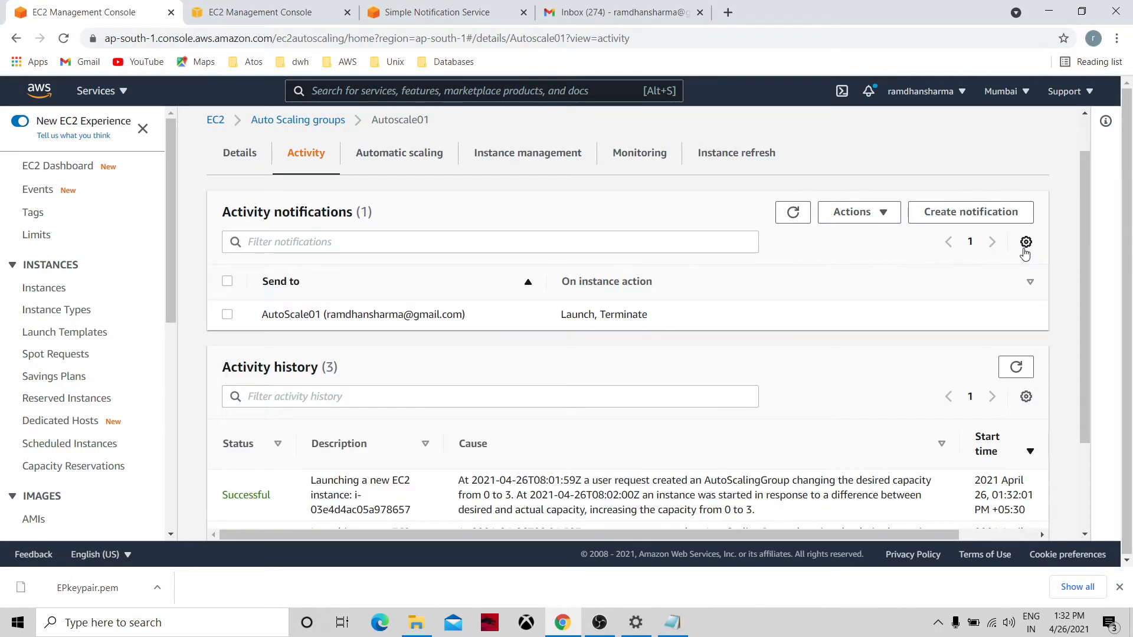
{"action": "left_click", "coordinate": [1025, 250]}
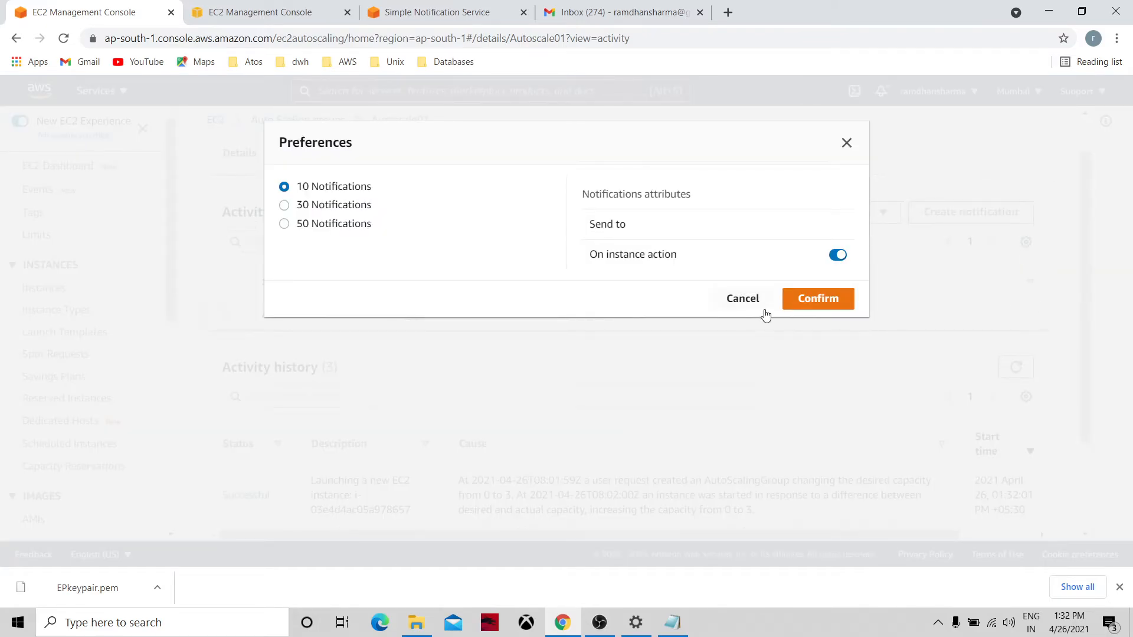
{"action": "left_click", "coordinate": [744, 299]}
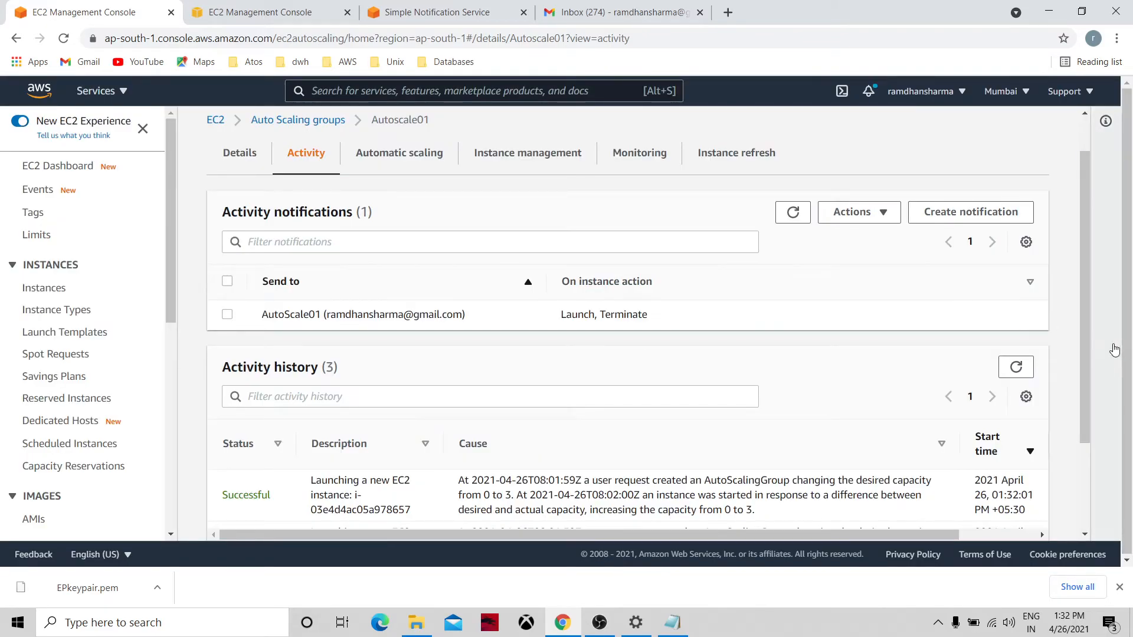
{"action": "left_click_drag", "start_coordinate": [1084, 366], "coordinate": [1033, 490]}
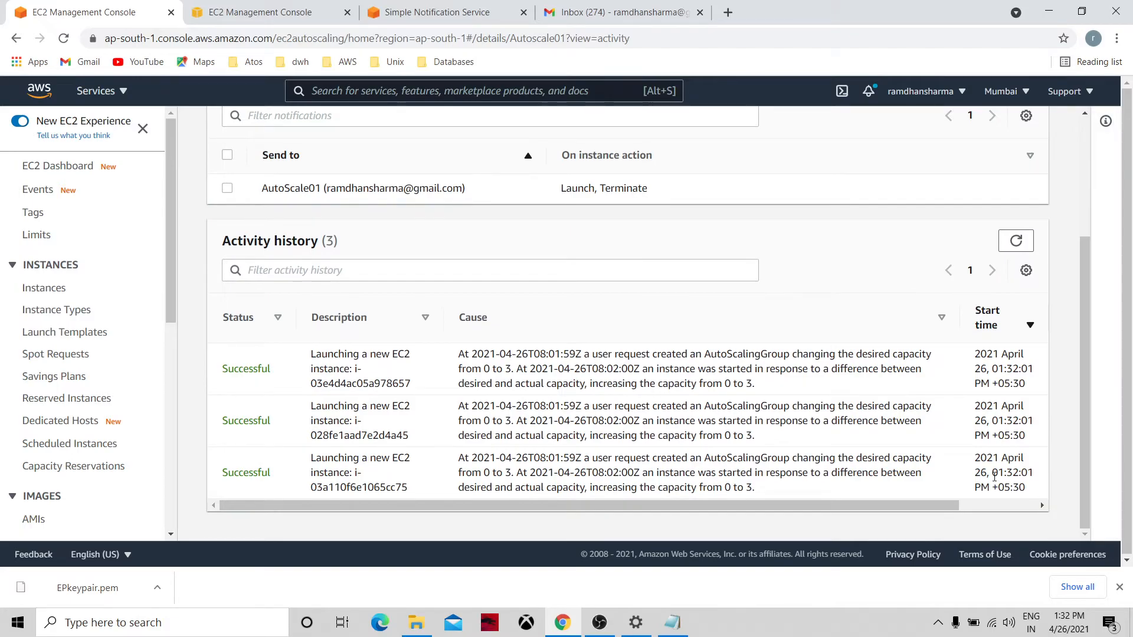
{"action": "left_click_drag", "start_coordinate": [1085, 310], "coordinate": [1084, 192]}
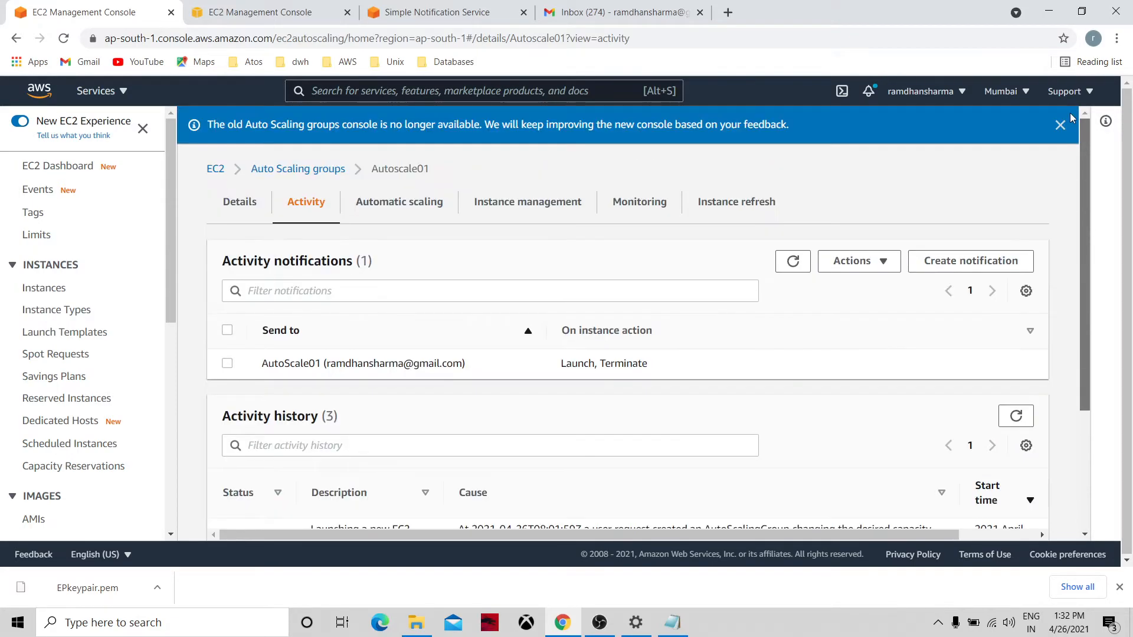
Review Autoscale01's scaling policy, its instances, and the Monitoring tab.
{"action": "left_click", "coordinate": [419, 202]}
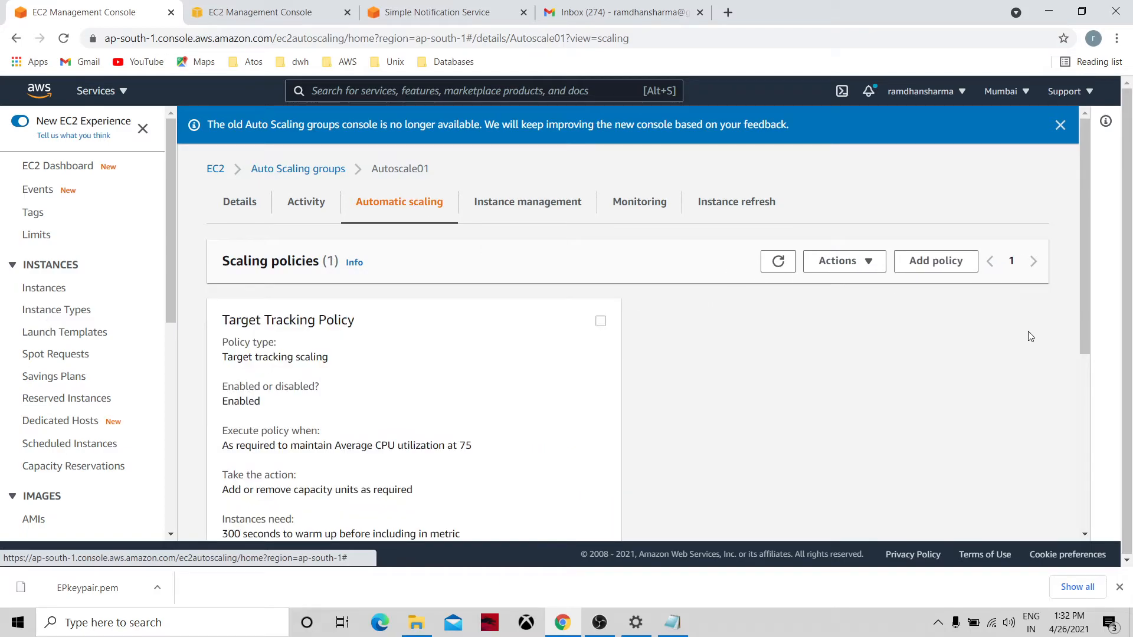
{"action": "left_click_drag", "start_coordinate": [1083, 336], "coordinate": [1081, 286]}
{"action": "left_click", "coordinate": [552, 211]}
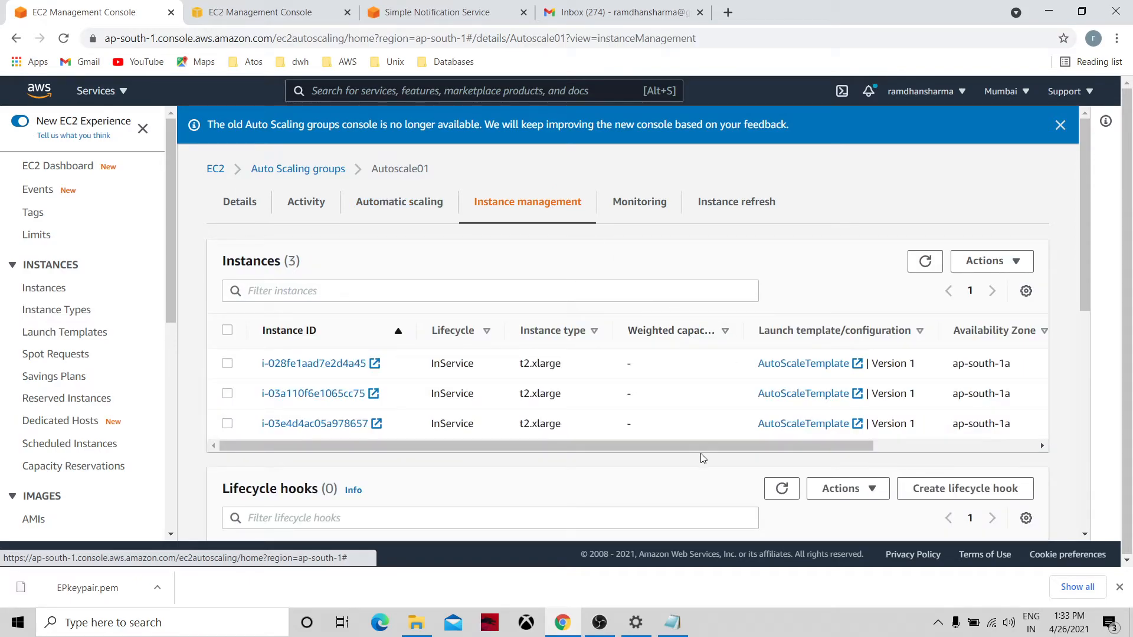
{"action": "left_click", "coordinate": [630, 203]}
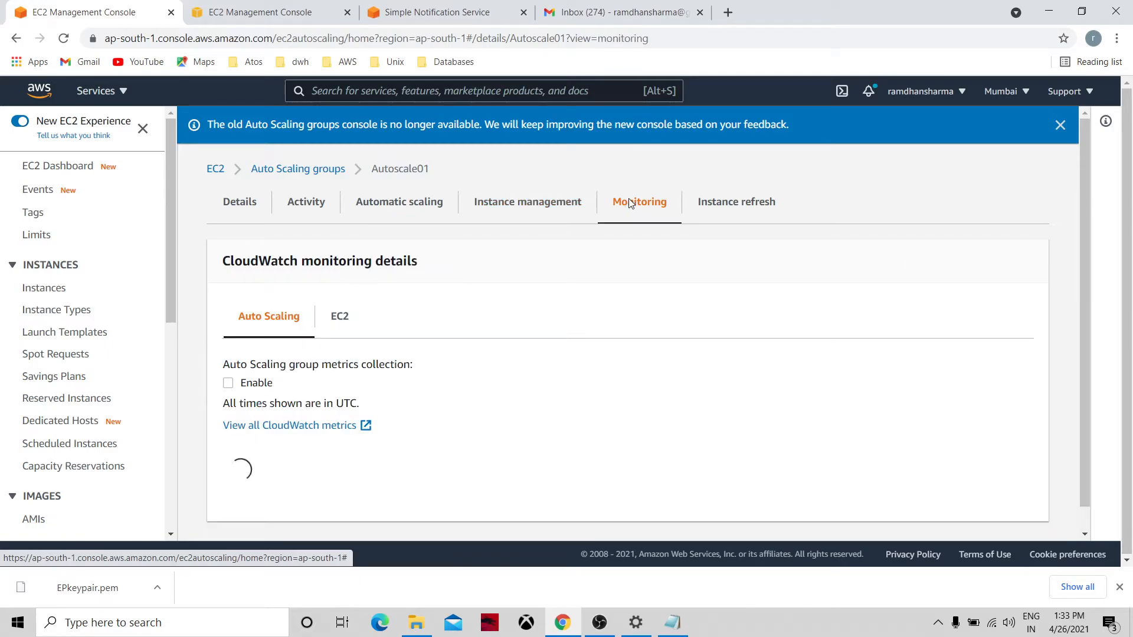
{"action": "scroll", "coordinate": [629, 199], "scroll_direction": "down", "scroll_amount": 1}
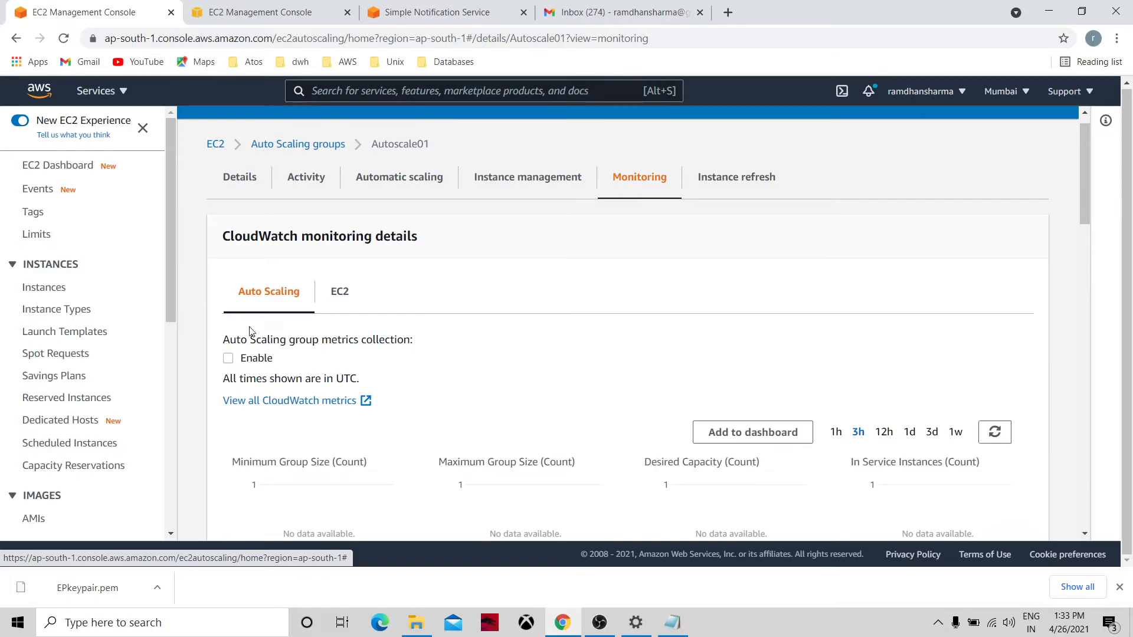
Enable group metrics collection, compare EC2 and Auto Scaling graphs, and check instance refreshes.
{"action": "left_click", "coordinate": [228, 359]}
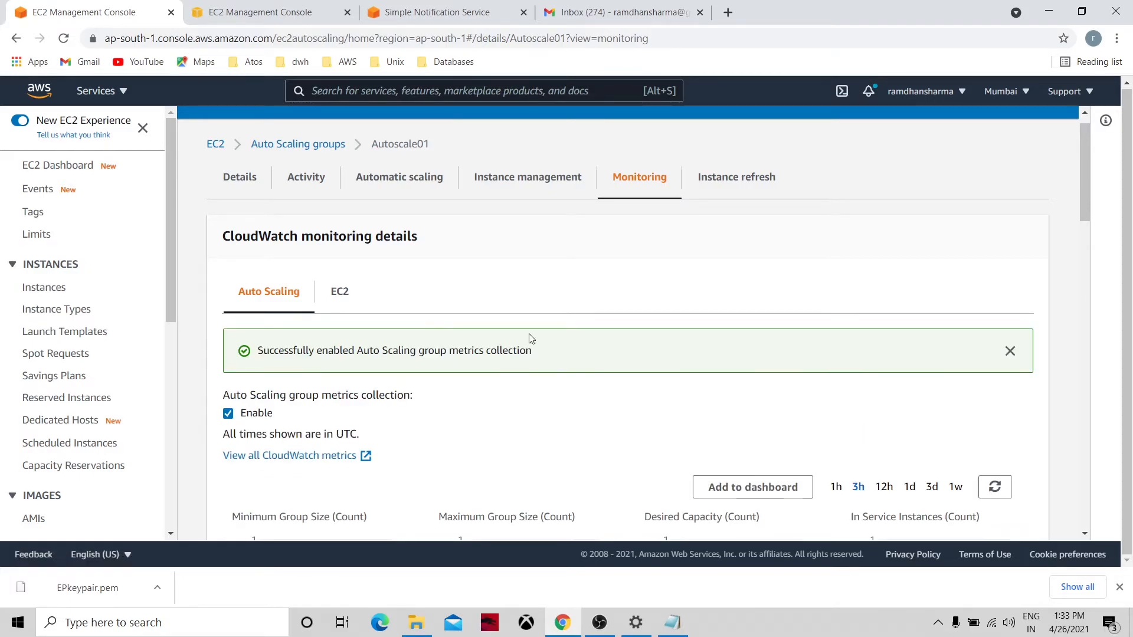
{"action": "left_click", "coordinate": [337, 293]}
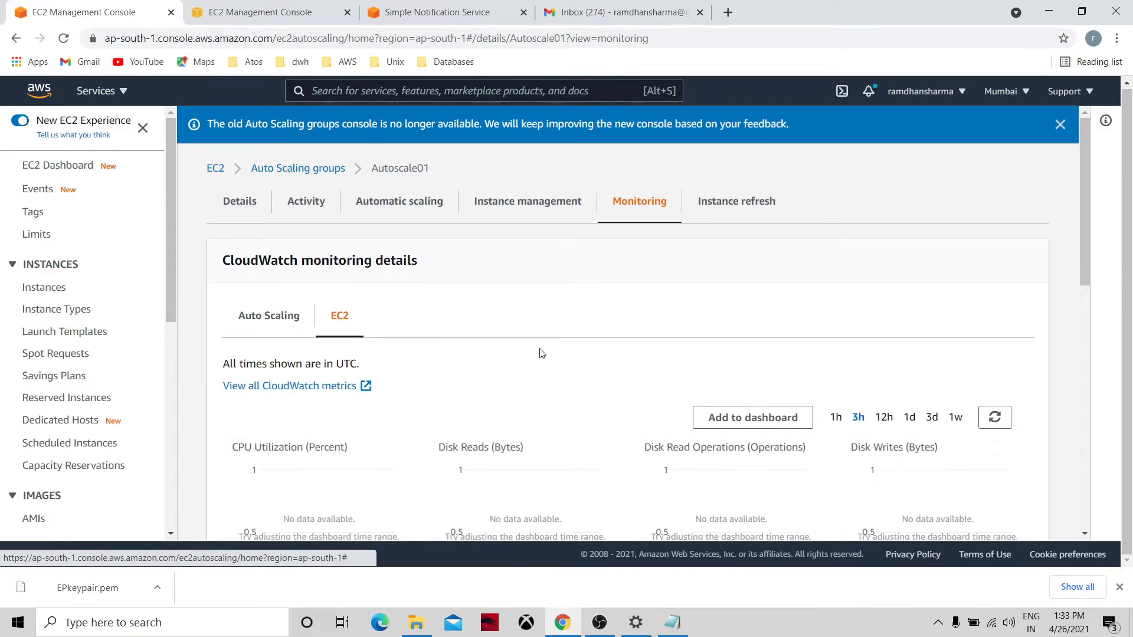
{"action": "left_click", "coordinate": [277, 320]}
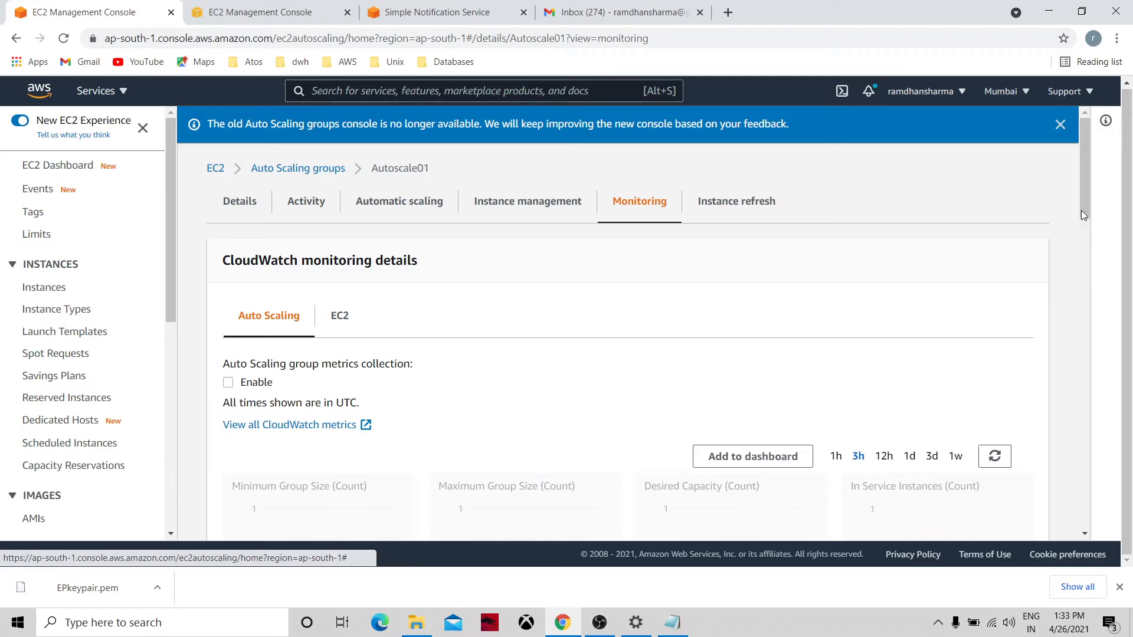
{"action": "left_click_drag", "start_coordinate": [1083, 206], "coordinate": [1107, 209]}
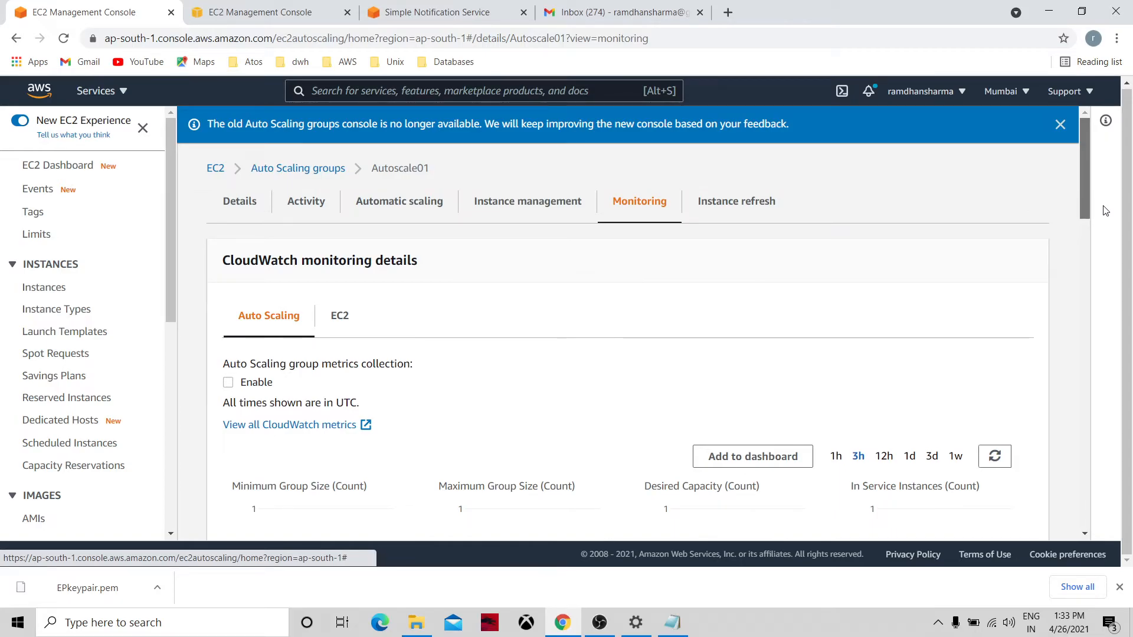
{"action": "left_click_drag", "start_coordinate": [1106, 212], "coordinate": [1116, 168]}
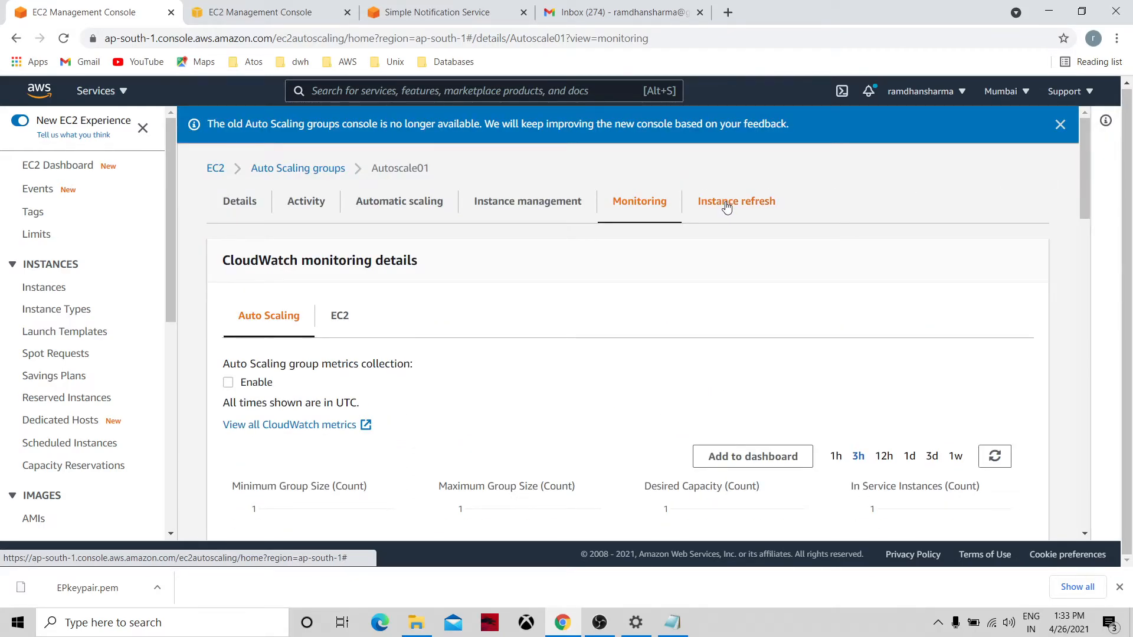
{"action": "left_click", "coordinate": [726, 201]}
{"action": "left_click", "coordinate": [76, 171]}
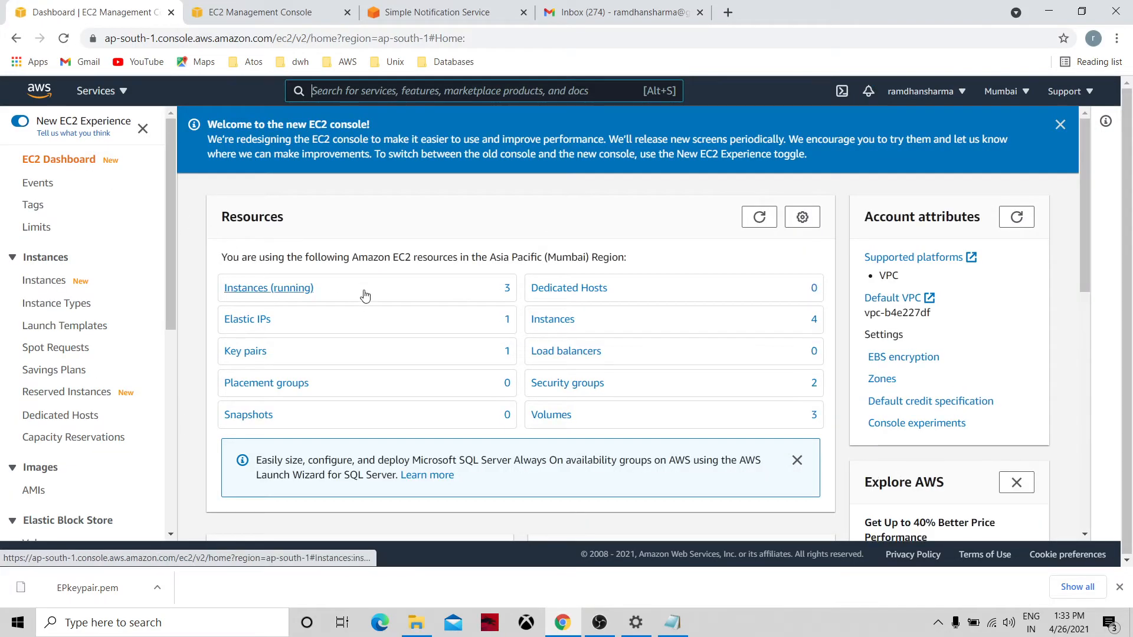
Refresh the dashboard counts, list instances, and select instance i-03e4d4ac05a978657.
{"action": "left_click", "coordinate": [756, 222]}
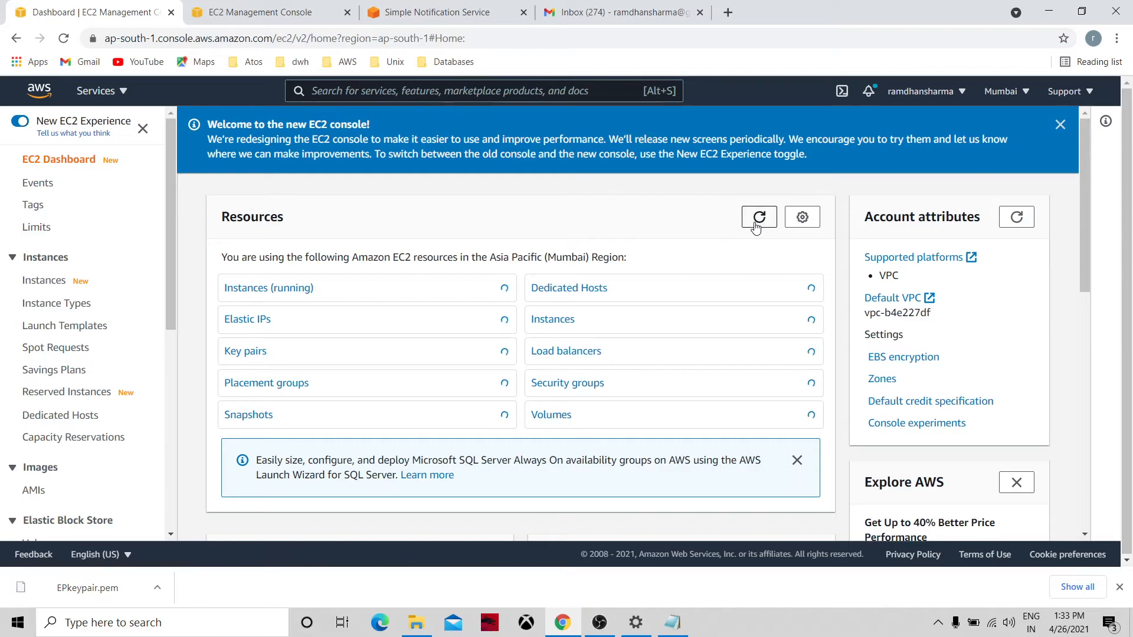
{"action": "left_click", "coordinate": [565, 321]}
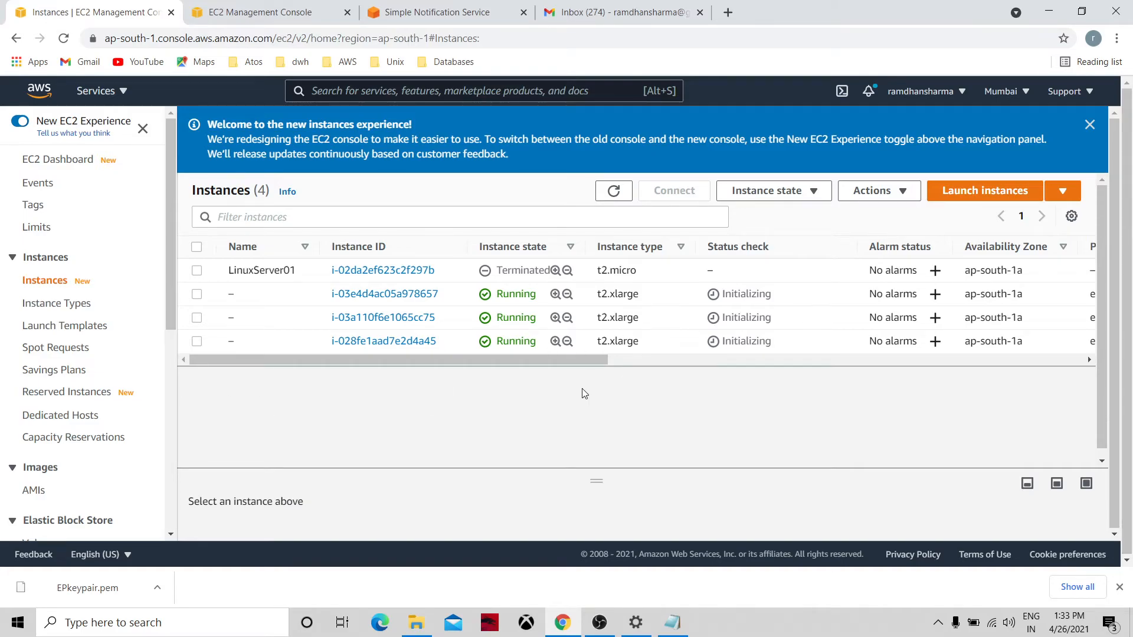
{"action": "left_click", "coordinate": [197, 295]}
{"action": "left_click", "coordinate": [197, 295]}
{"action": "left_click", "coordinate": [197, 295]}
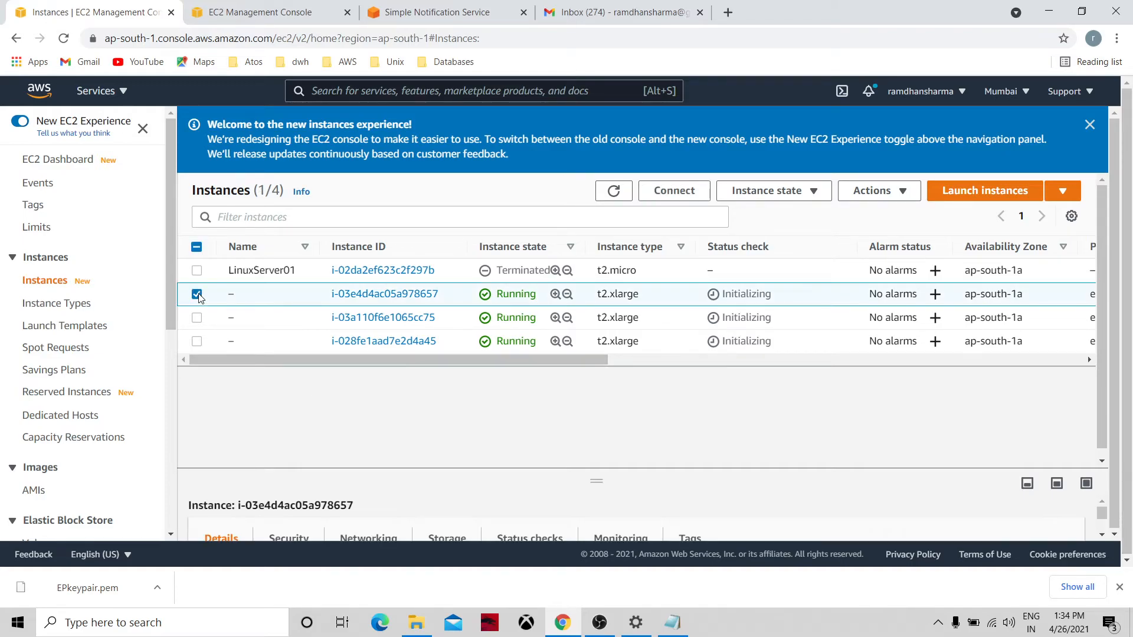
{"action": "left_click", "coordinate": [197, 295]}
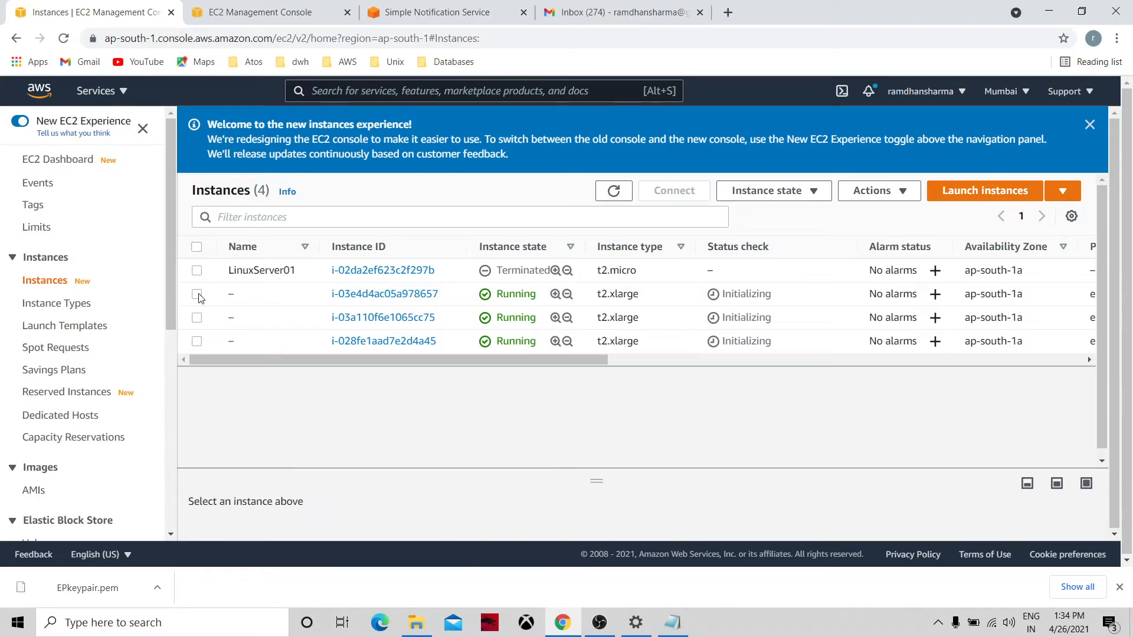
{"action": "left_click", "coordinate": [197, 295]}
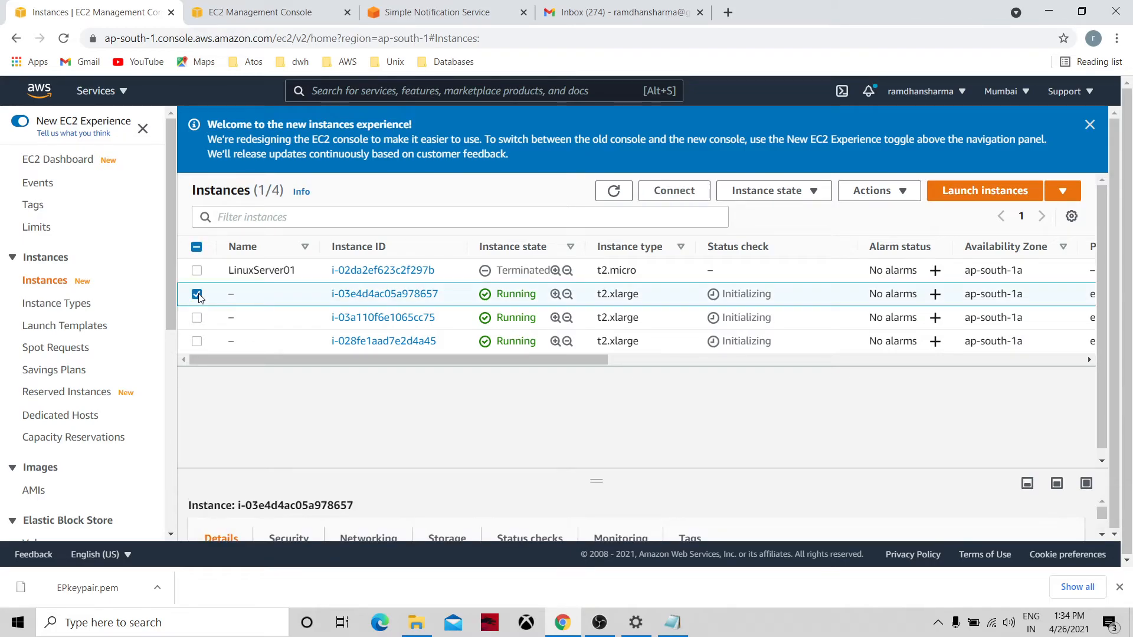
Cancel terminating the selected instance and return to the Auto Scaling groups list.
{"action": "left_click", "coordinate": [808, 199]}
{"action": "left_click", "coordinate": [808, 200]}
{"action": "left_click", "coordinate": [820, 192]}
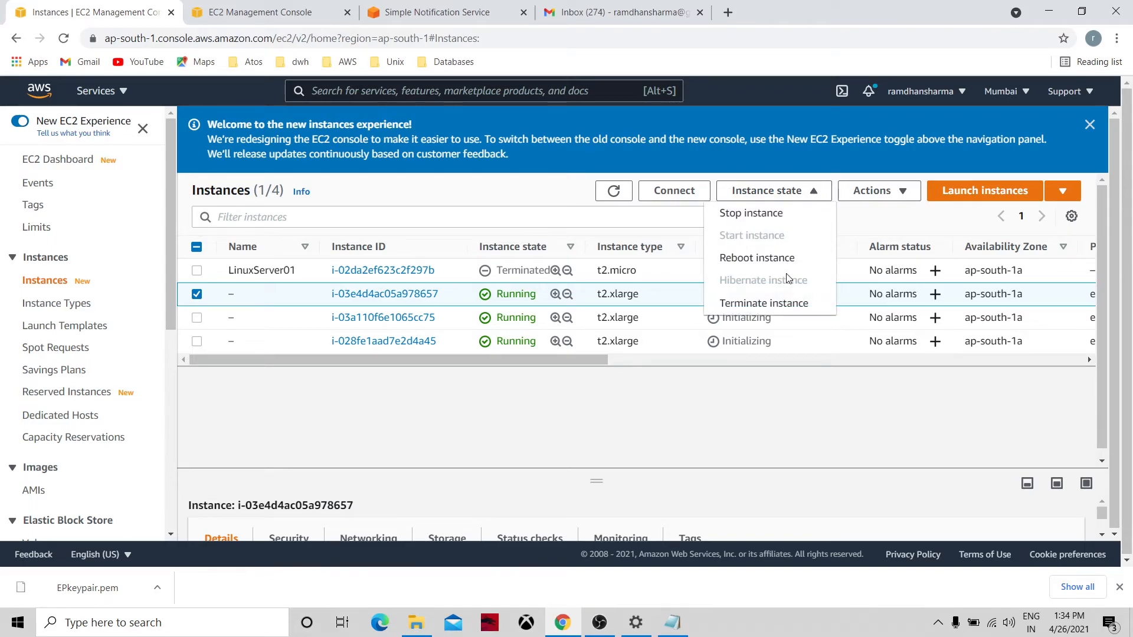
{"action": "left_click", "coordinate": [793, 304]}
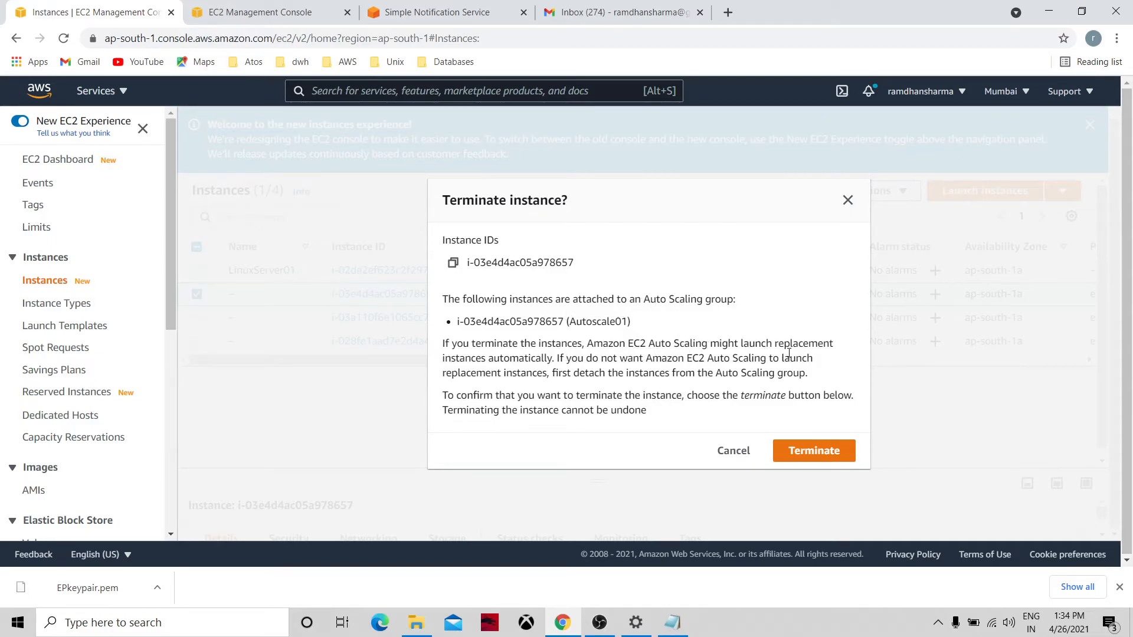
{"action": "left_click", "coordinate": [734, 451]}
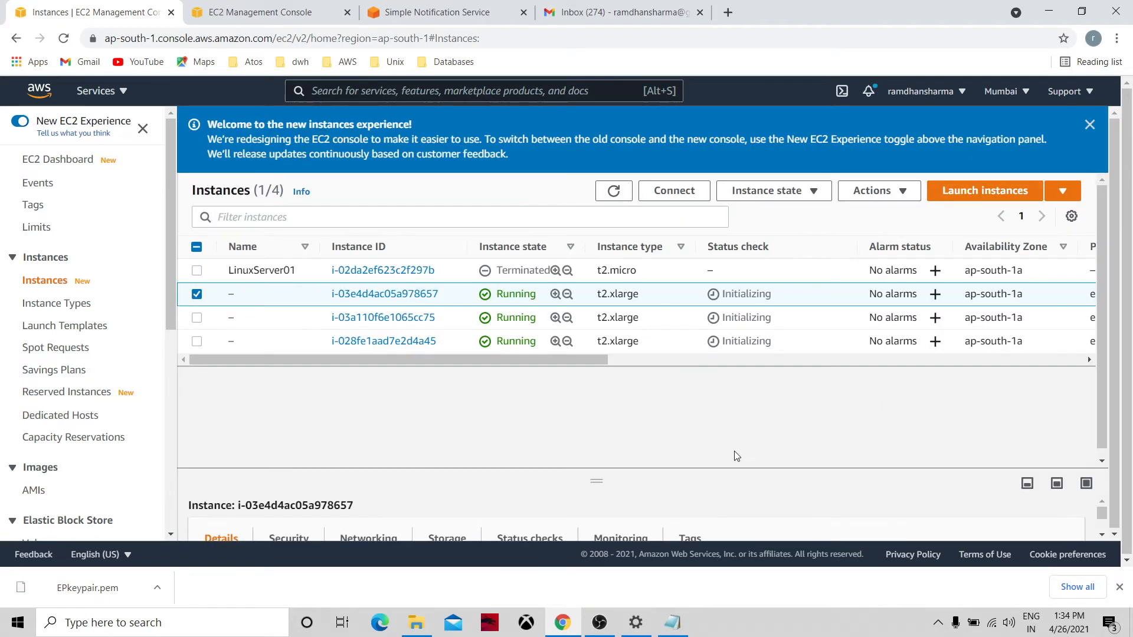
{"action": "left_click", "coordinate": [167, 352]}
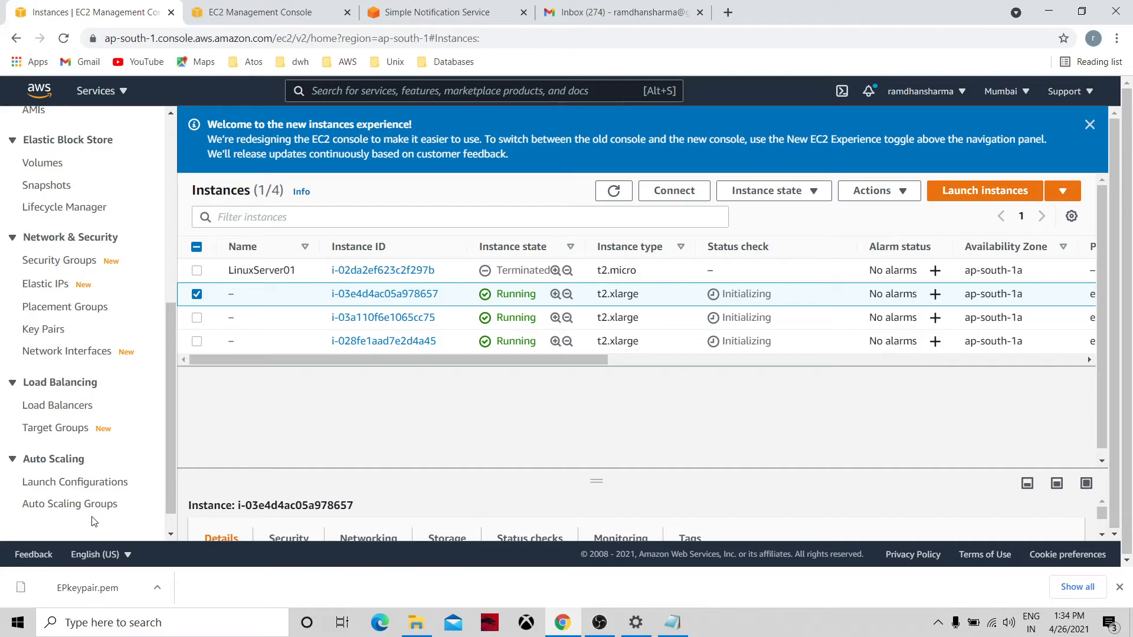
{"action": "left_click", "coordinate": [109, 504]}
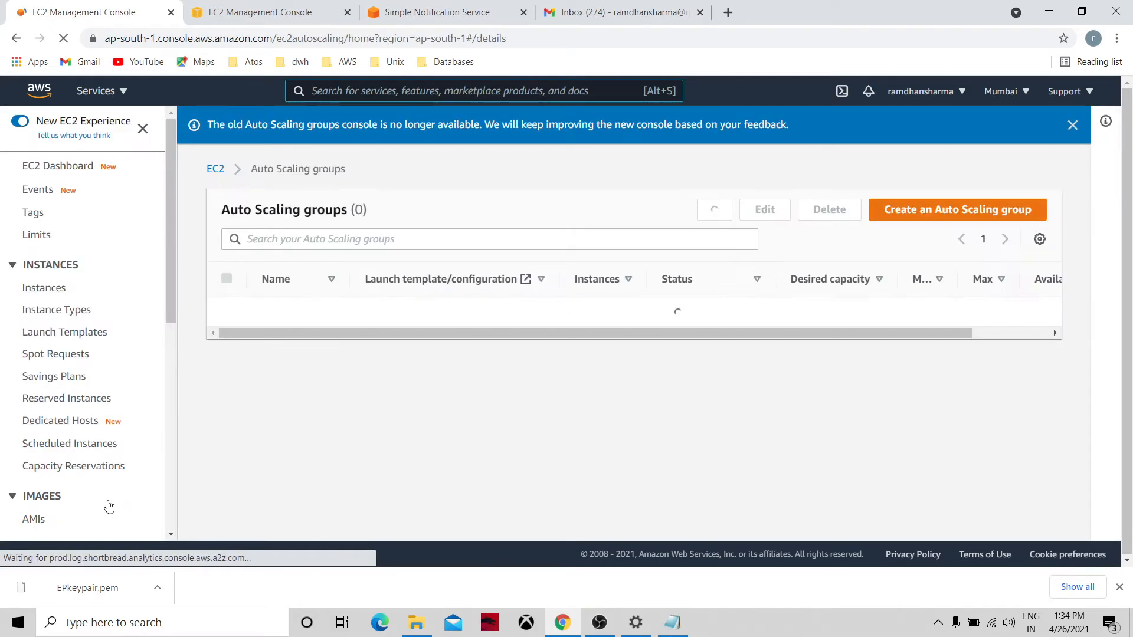
Read Autoscale01's launch and test notification emails in Gmail, then return to EC2.
{"action": "left_click", "coordinate": [589, 5]}
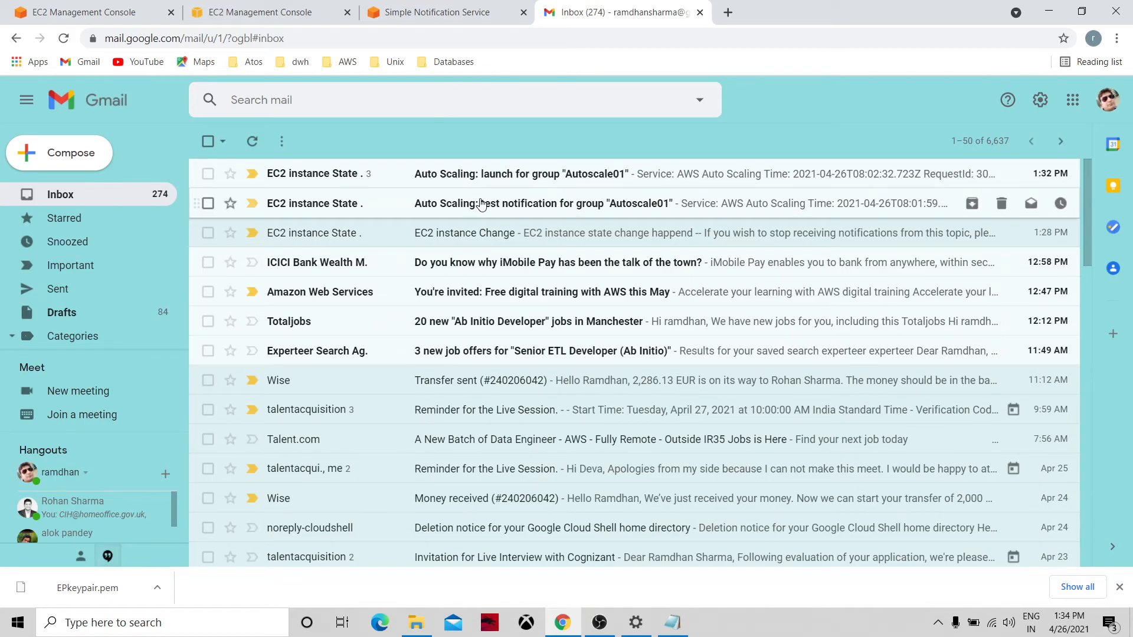
{"action": "left_click", "coordinate": [459, 177]}
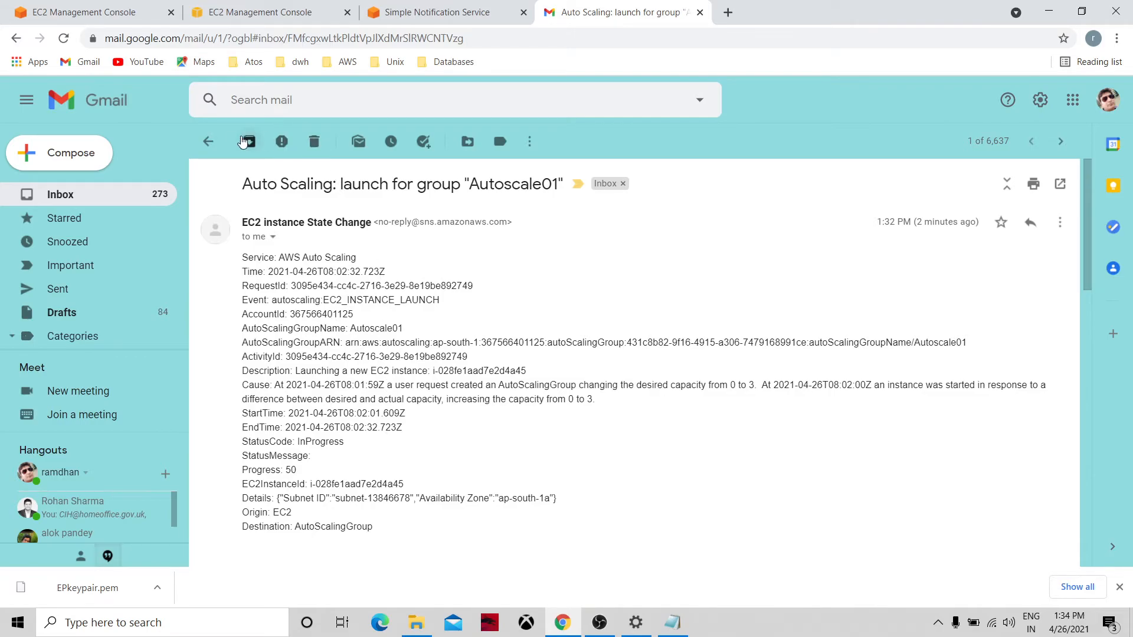
{"action": "left_click", "coordinate": [208, 141]}
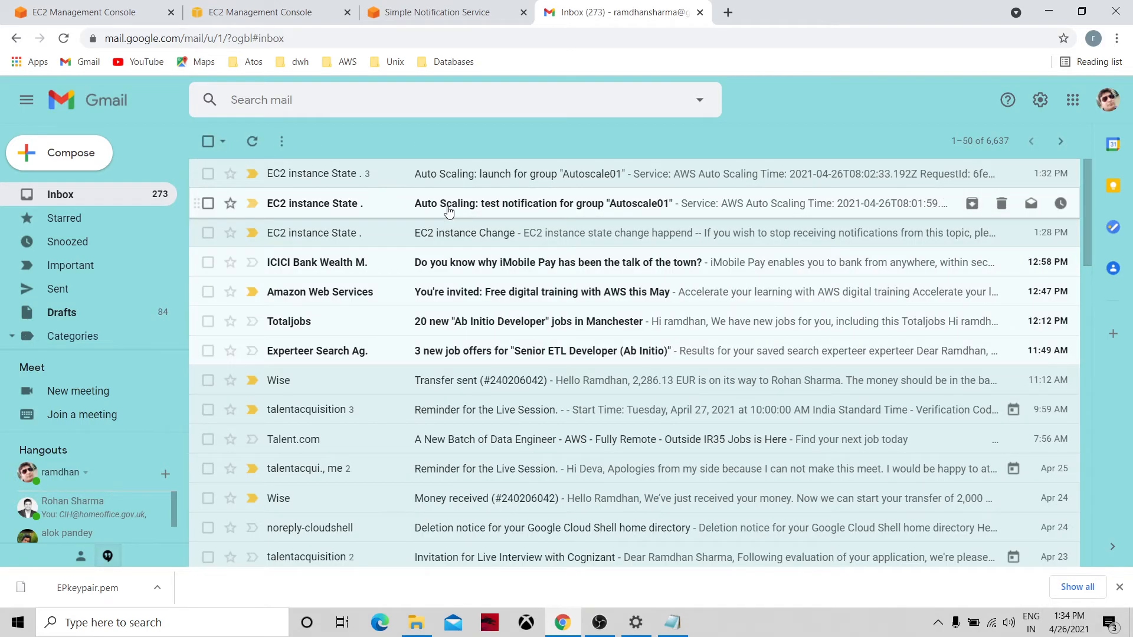
{"action": "left_click", "coordinate": [447, 211]}
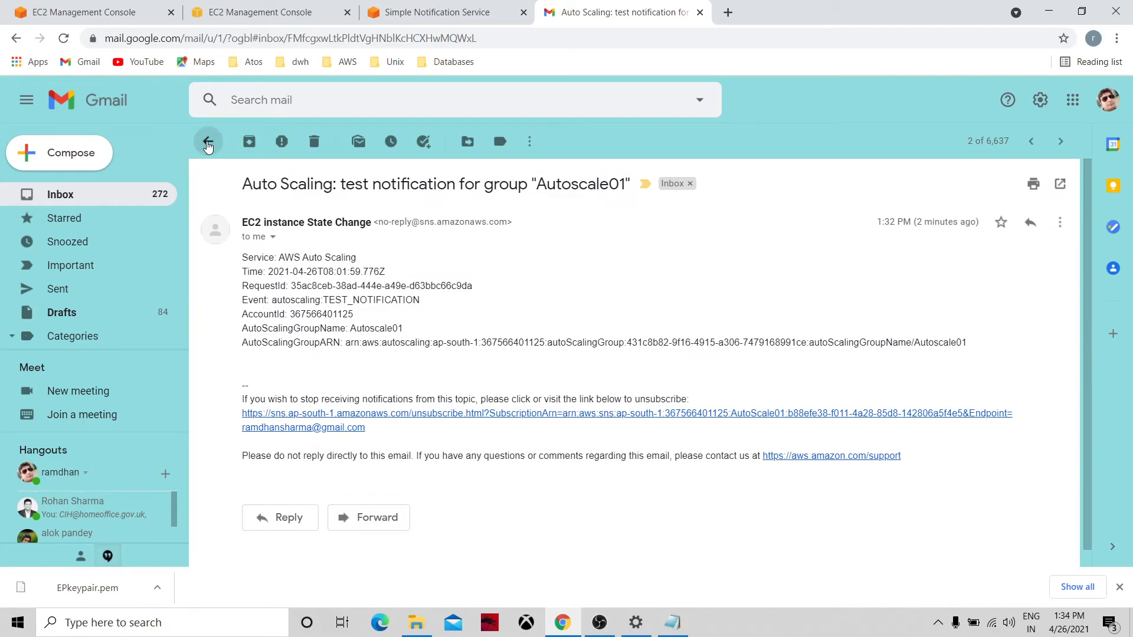
{"action": "left_click", "coordinate": [207, 142]}
{"action": "left_click", "coordinate": [437, 183]}
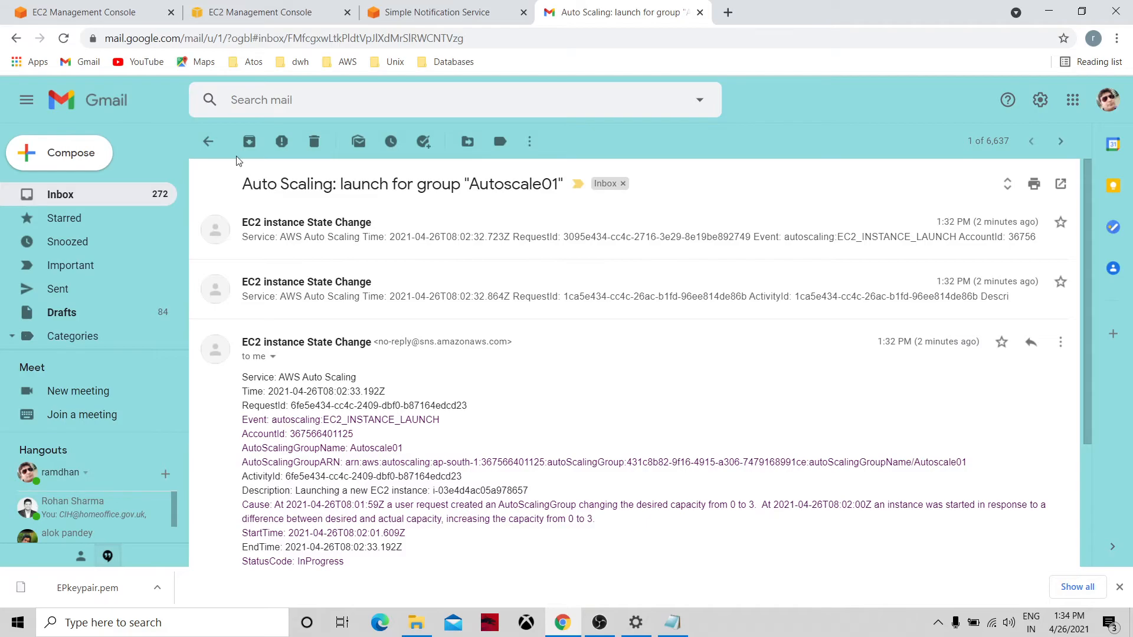
{"action": "left_click", "coordinate": [208, 142]}
{"action": "left_click", "coordinate": [270, 8]}
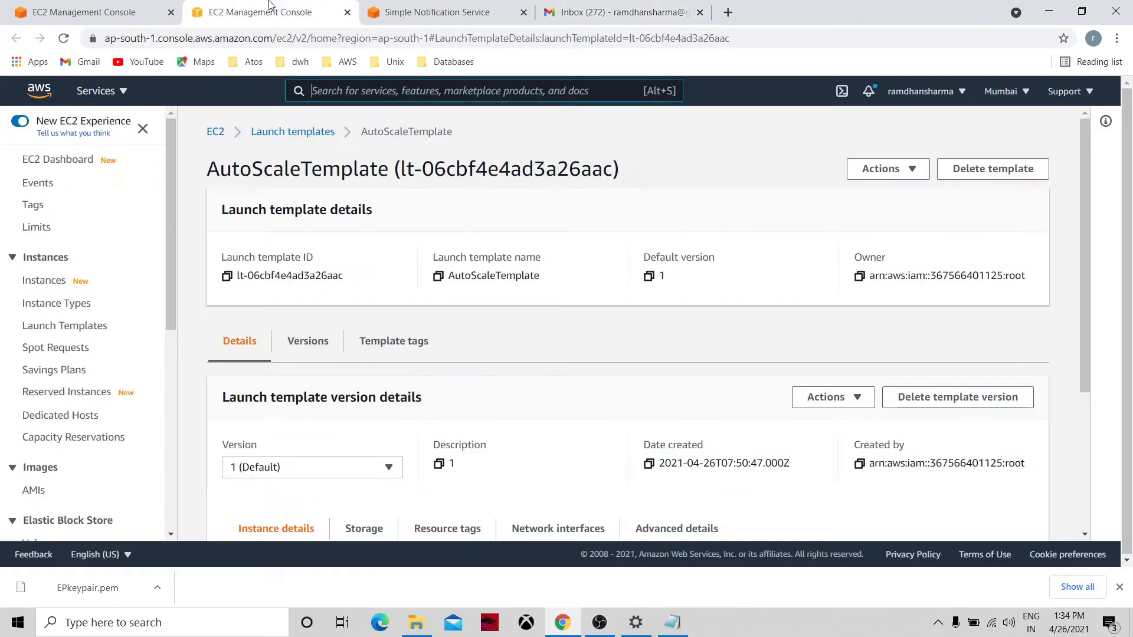
Show Autoscale01's three instances under Instance management and select i-028fe1aad7e2d4a45.
{"action": "left_click", "coordinate": [114, 5]}
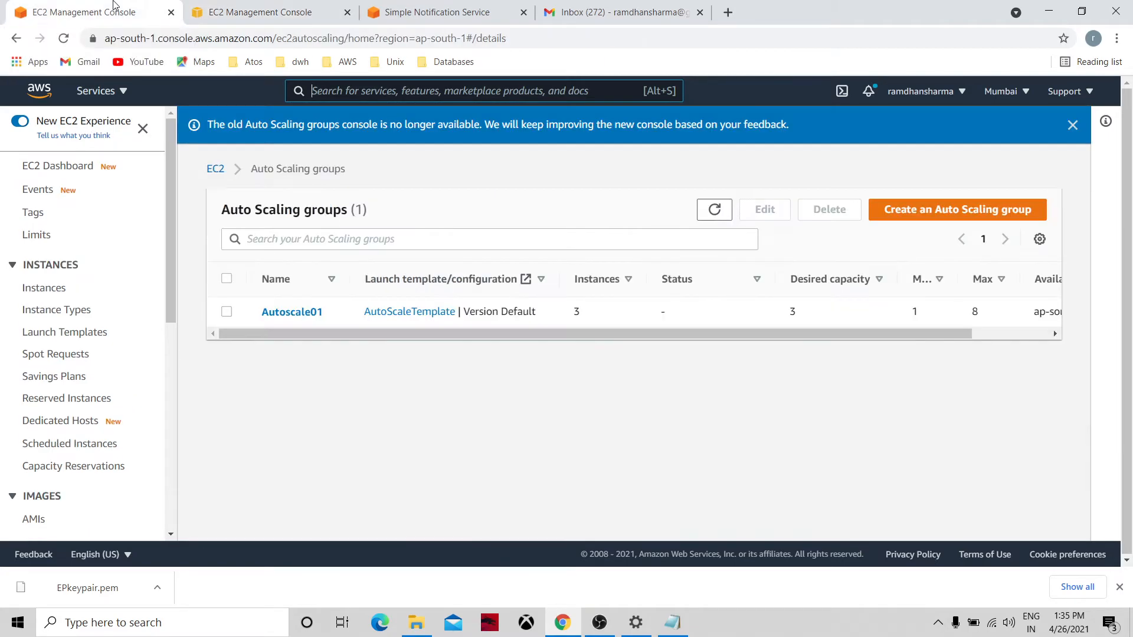
{"action": "left_click", "coordinate": [275, 316]}
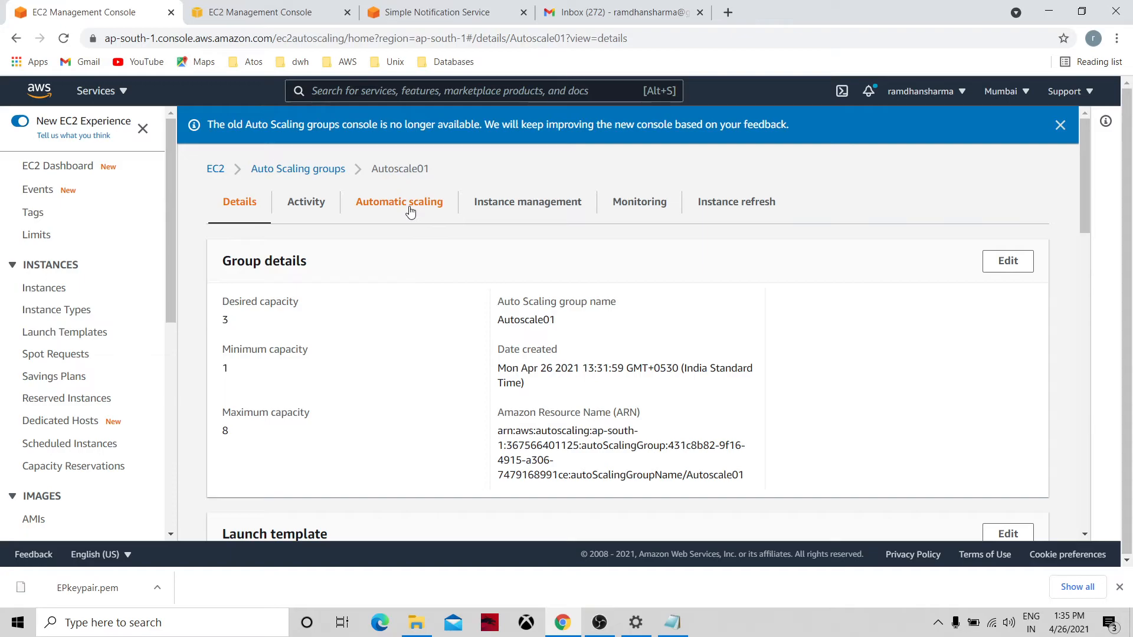
{"action": "left_click", "coordinate": [511, 208]}
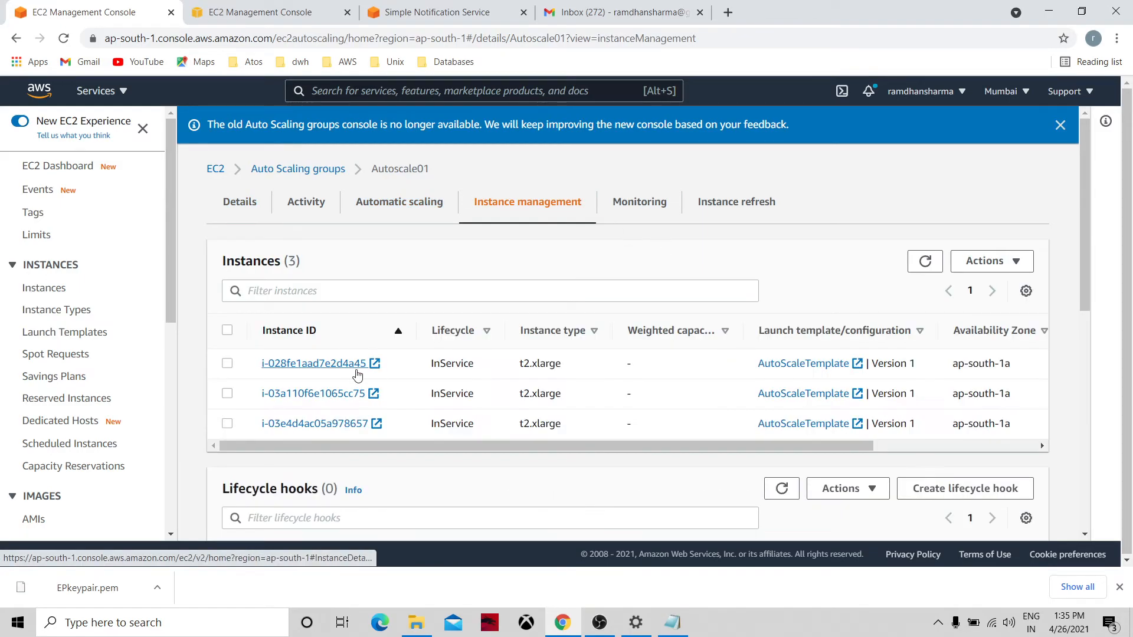
{"action": "left_click", "coordinate": [228, 364]}
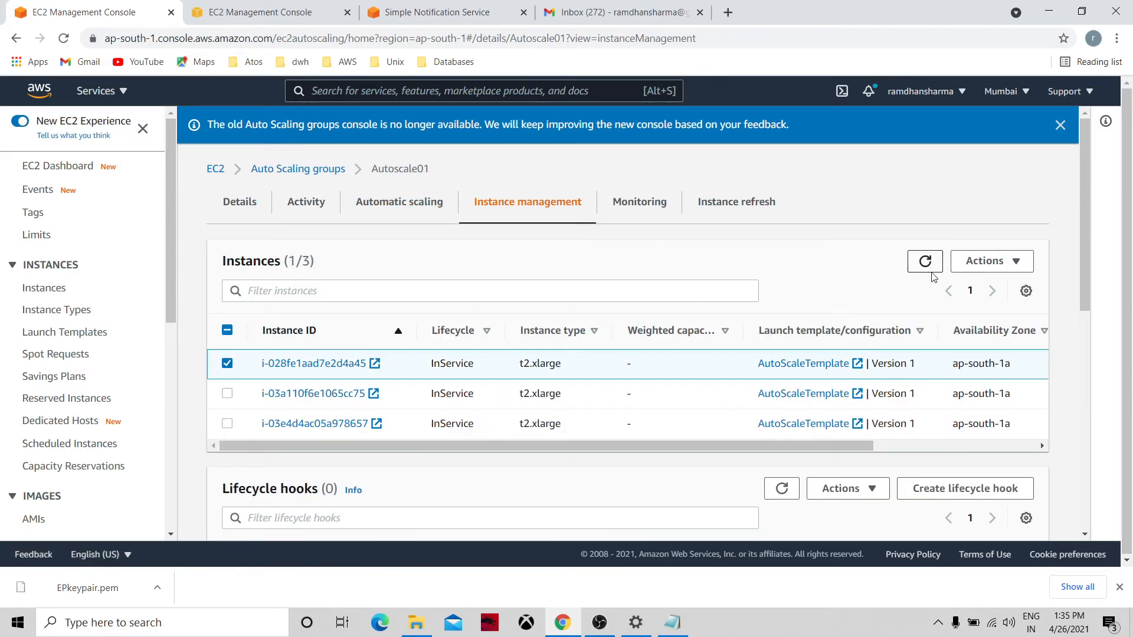
Detach instance i-028fe1aad7e2d4a45 from Autoscale01 and refresh the instance list.
{"action": "left_click", "coordinate": [999, 267]}
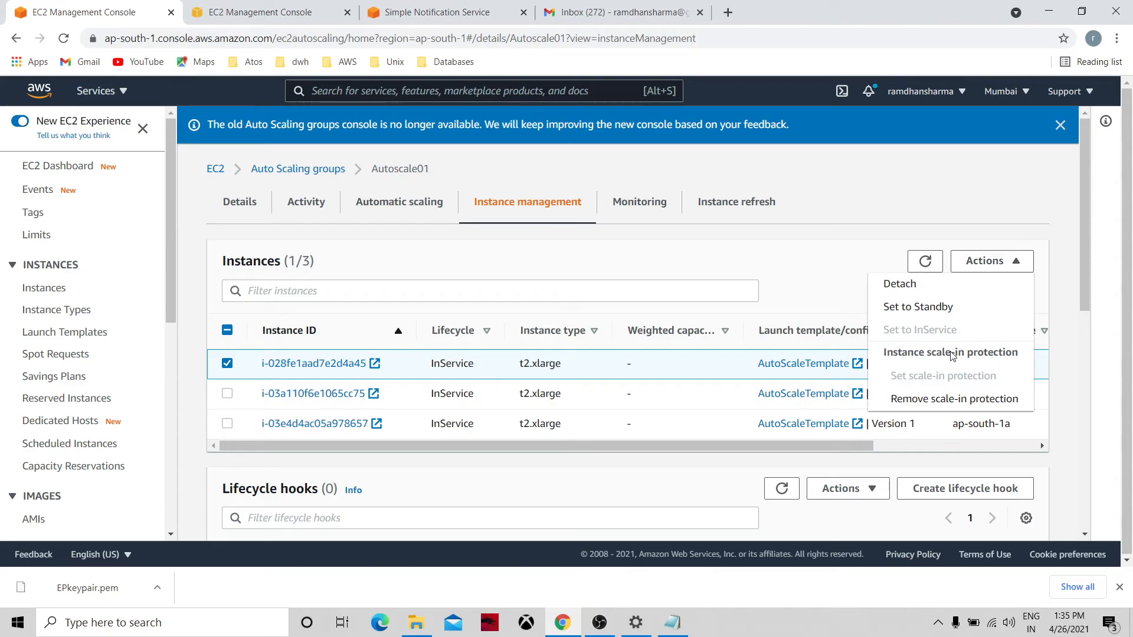
{"action": "left_click", "coordinate": [915, 289]}
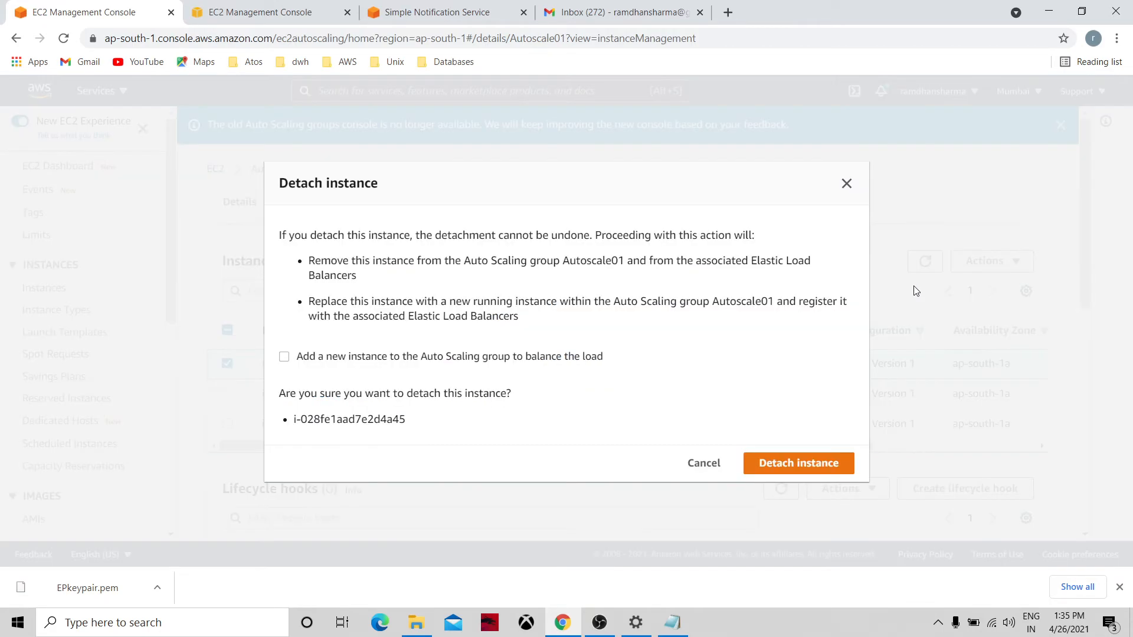
{"action": "left_click", "coordinate": [804, 464]}
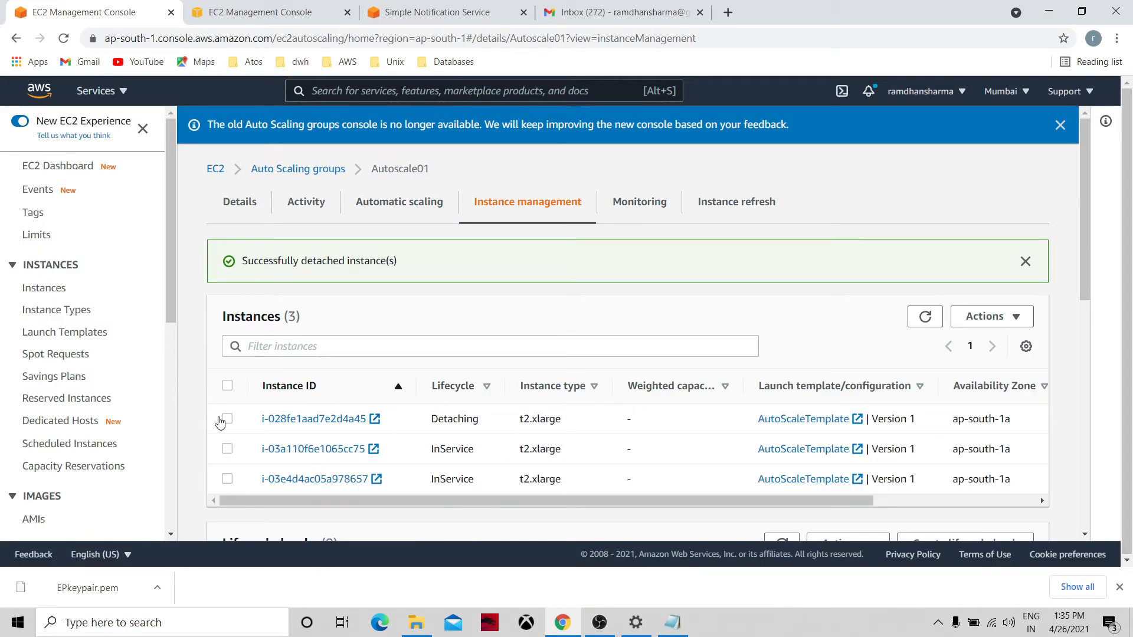
{"action": "left_click", "coordinate": [925, 317]}
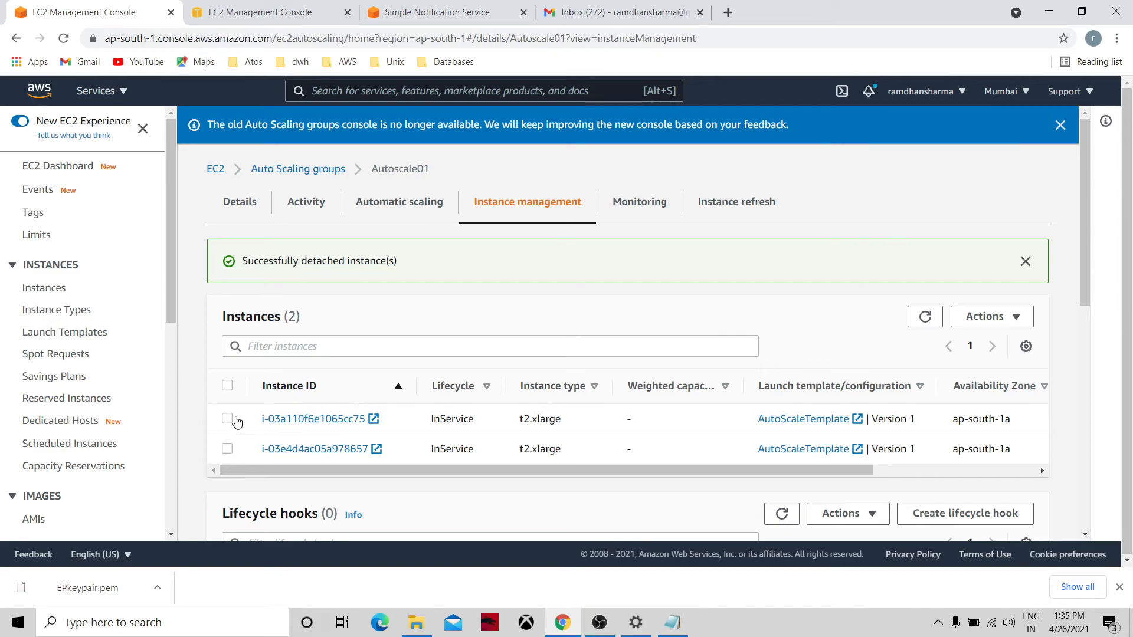
Detach instance i-03a110f6e1065cc75 too, leaving only i-03e4d4ac05a978657 in the group.
{"action": "left_click", "coordinate": [227, 419]}
{"action": "left_click", "coordinate": [983, 324]}
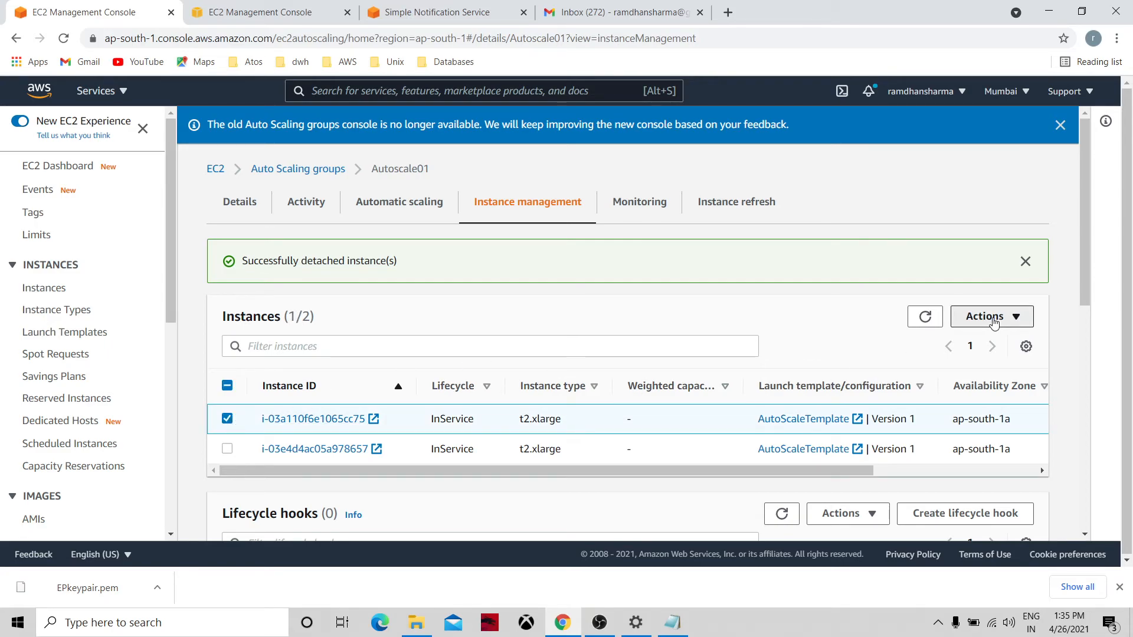
{"action": "left_click", "coordinate": [878, 336]}
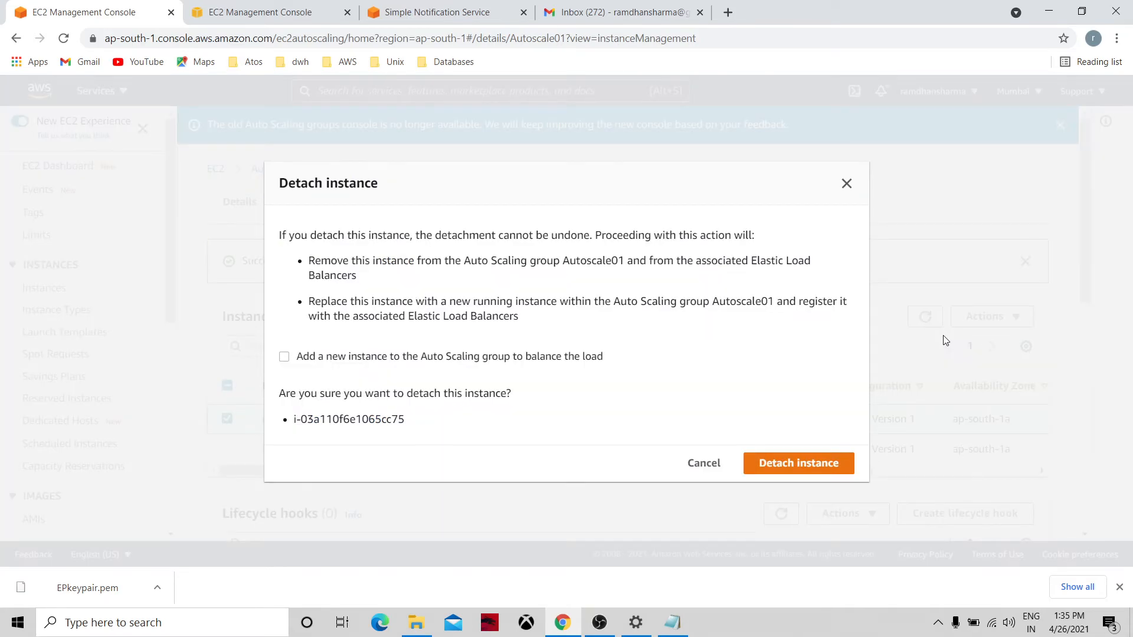
{"action": "left_click", "coordinate": [780, 469]}
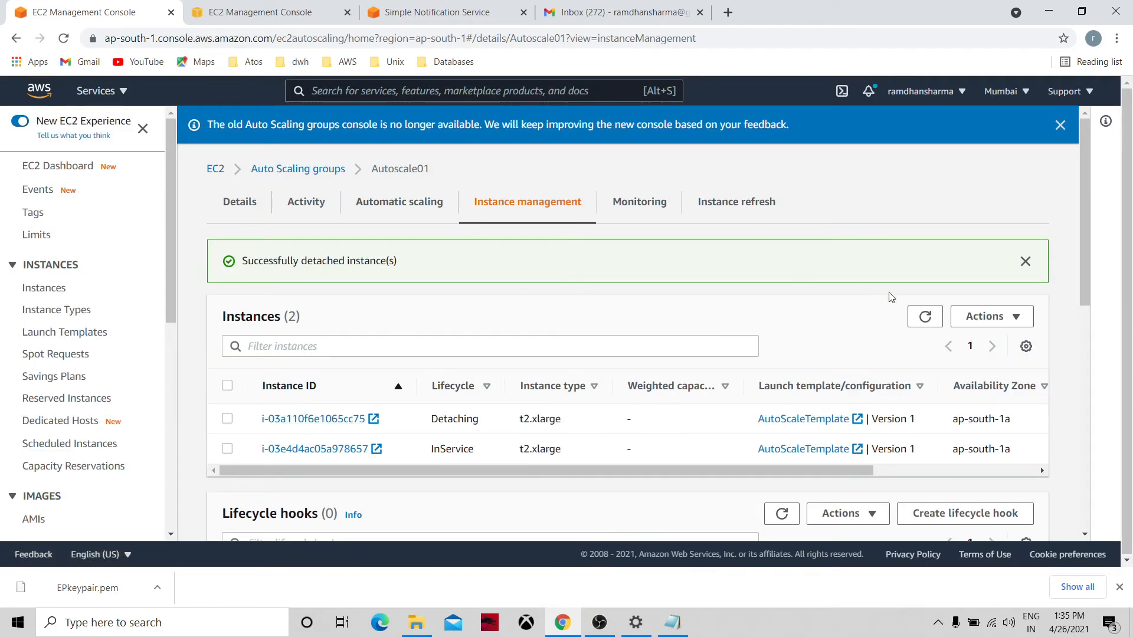
{"action": "left_click", "coordinate": [925, 317]}
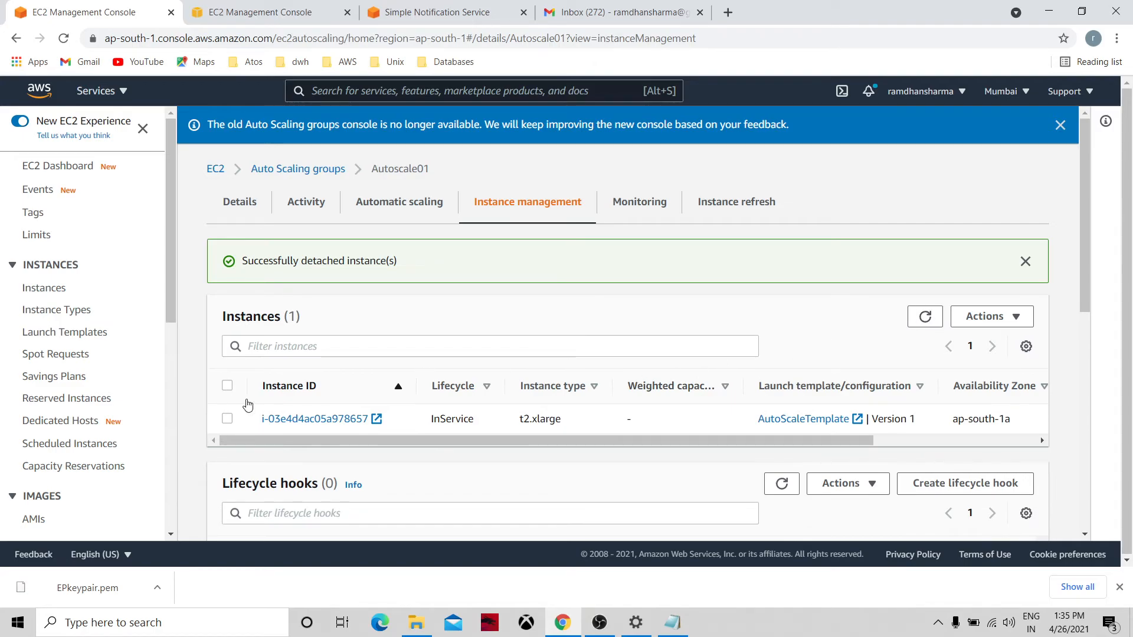
{"action": "left_click", "coordinate": [229, 420]}
{"action": "left_click", "coordinate": [228, 419]}
Delete the Autoscale01 group, typing 'delete' to confirm, and refresh until it shows deleting.
{"action": "left_click", "coordinate": [271, 169]}
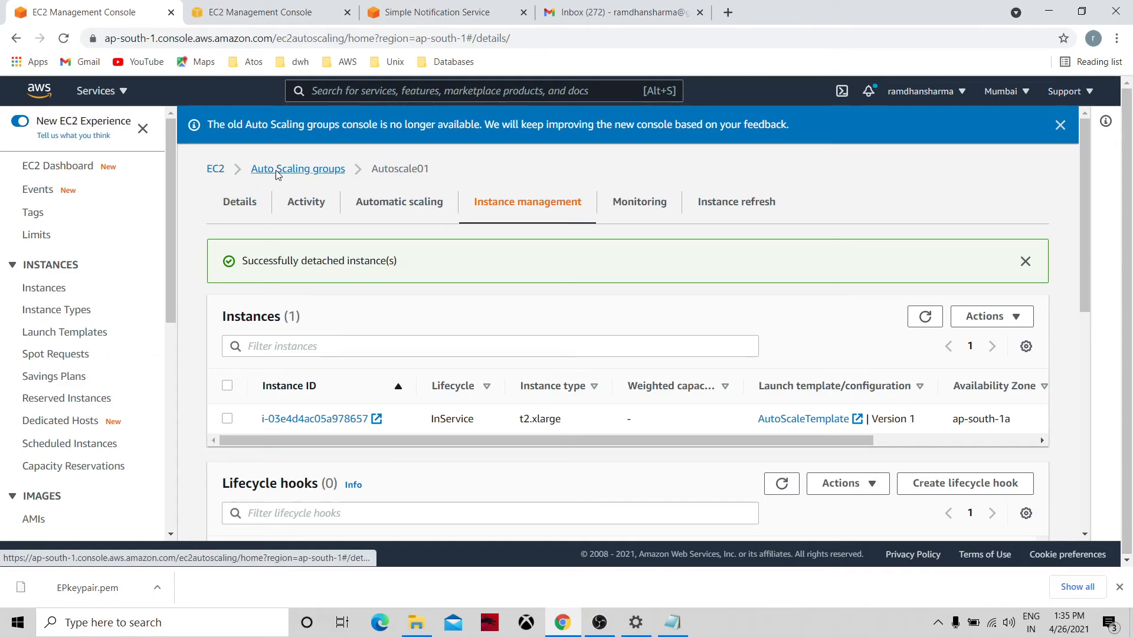
{"action": "left_click", "coordinate": [224, 318]}
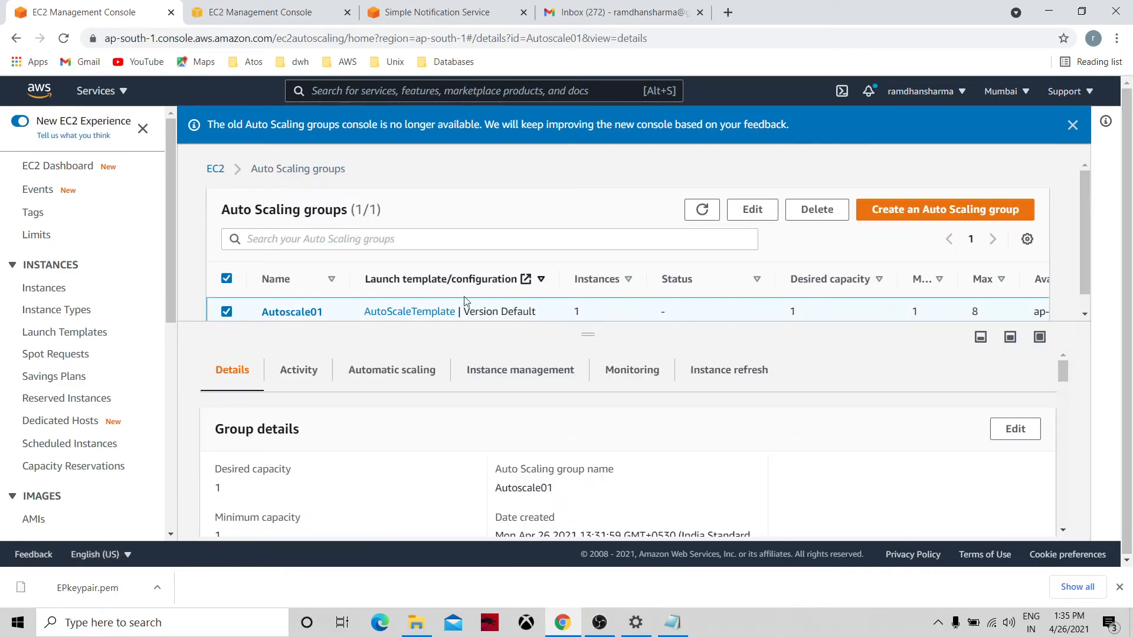
{"action": "left_click", "coordinate": [816, 210]}
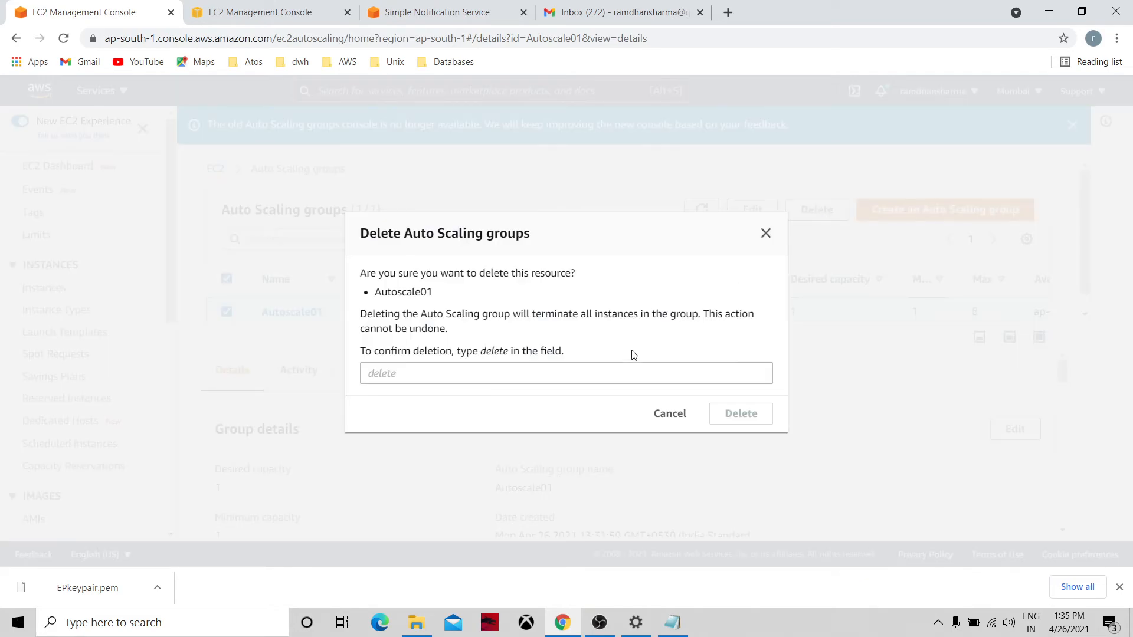
{"action": "left_click", "coordinate": [534, 371]}
{"action": "type", "text": "delete"}
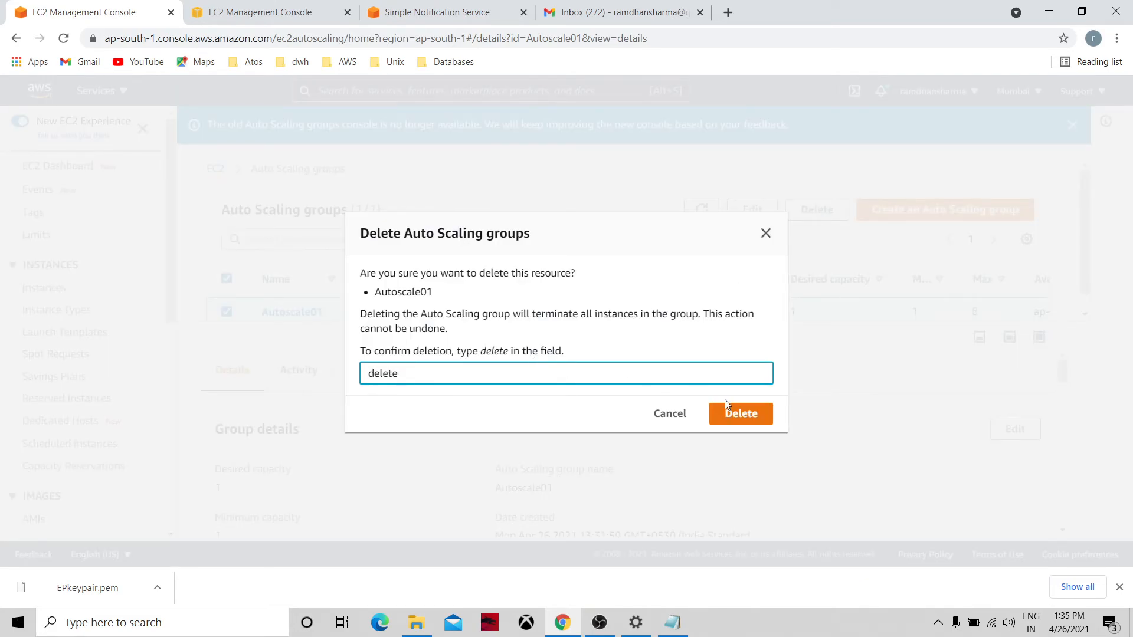
{"action": "left_click", "coordinate": [740, 413]}
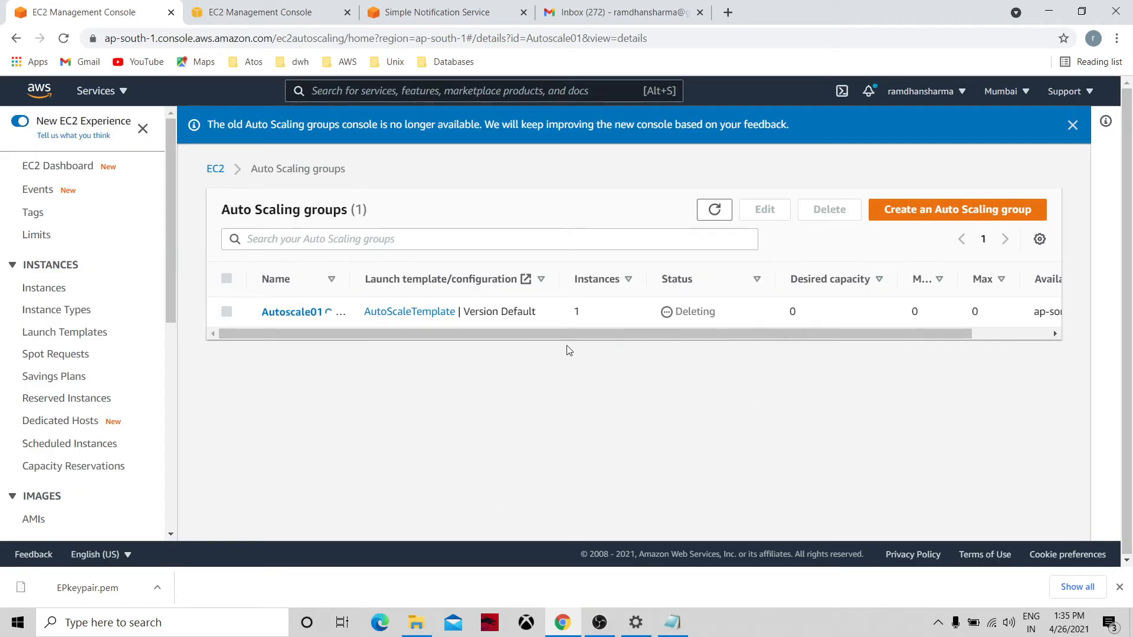
{"action": "left_click", "coordinate": [715, 213]}
{"action": "left_click", "coordinate": [715, 211]}
{"action": "left_click", "coordinate": [716, 212]}
{"action": "left_click", "coordinate": [716, 212]}
Return to the EC2 Dashboard.
{"action": "left_click", "coordinate": [173, 339]}
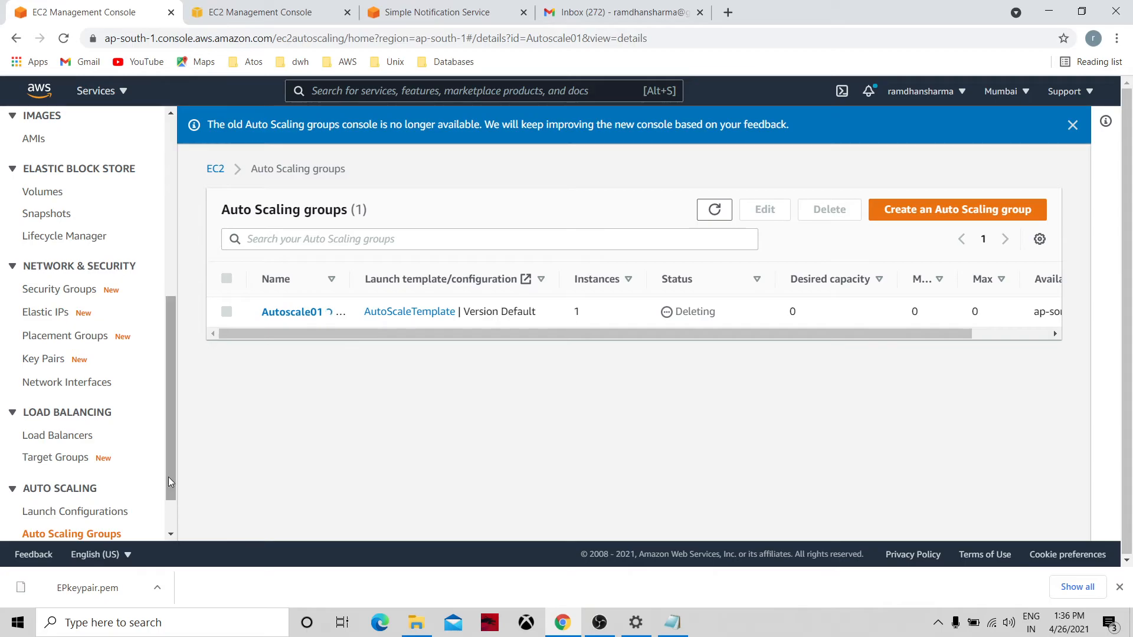
{"action": "left_click", "coordinate": [169, 505]}
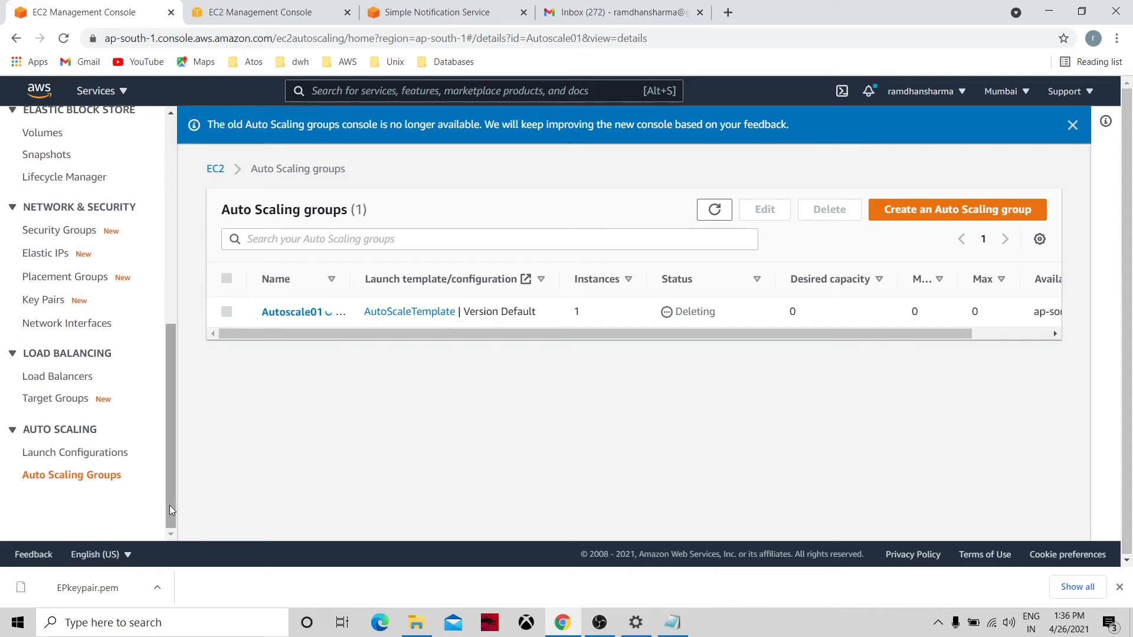
{"action": "left_click", "coordinate": [168, 259]}
{"action": "left_click", "coordinate": [170, 141]}
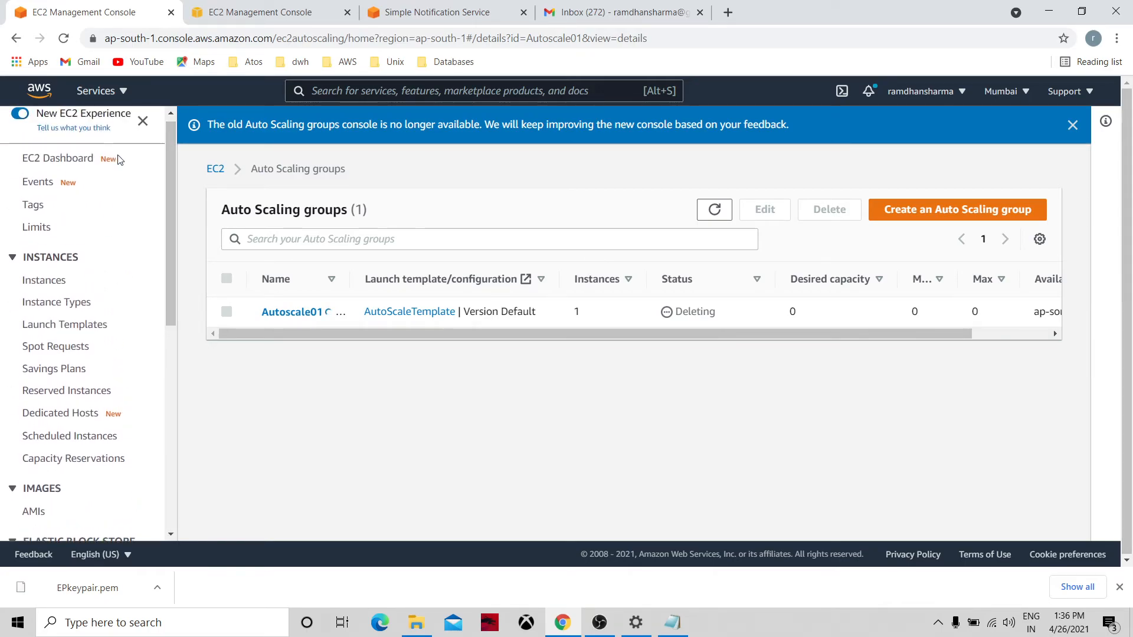
{"action": "left_click", "coordinate": [80, 164]}
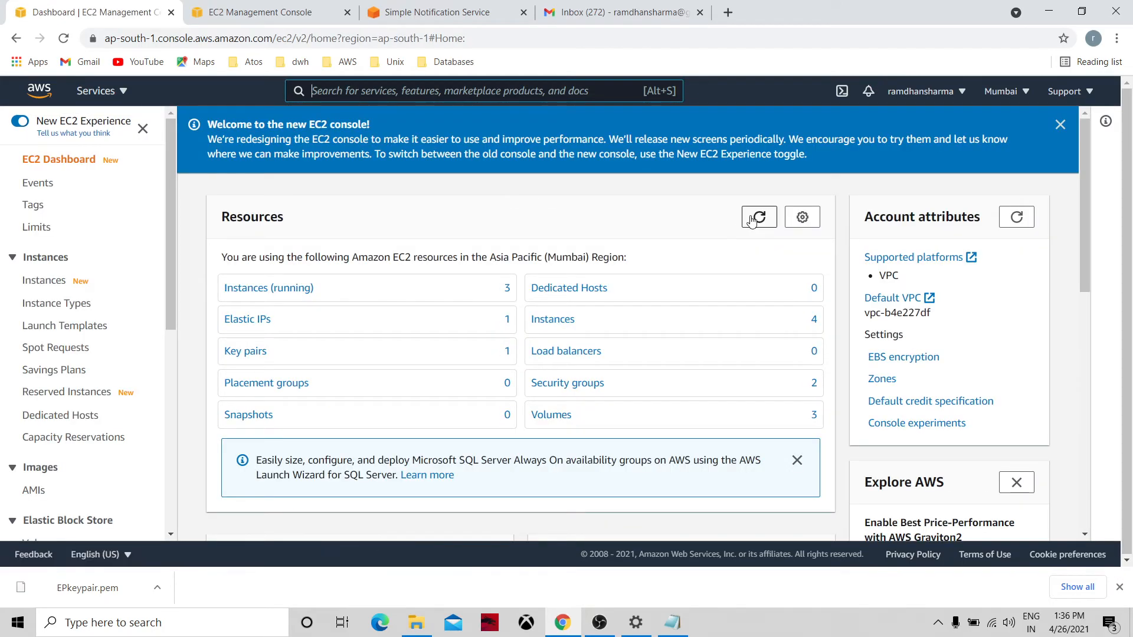
Terminate instance i-03a110f6e1065cc75 from the Instances list and refresh.
{"action": "left_click", "coordinate": [754, 219]}
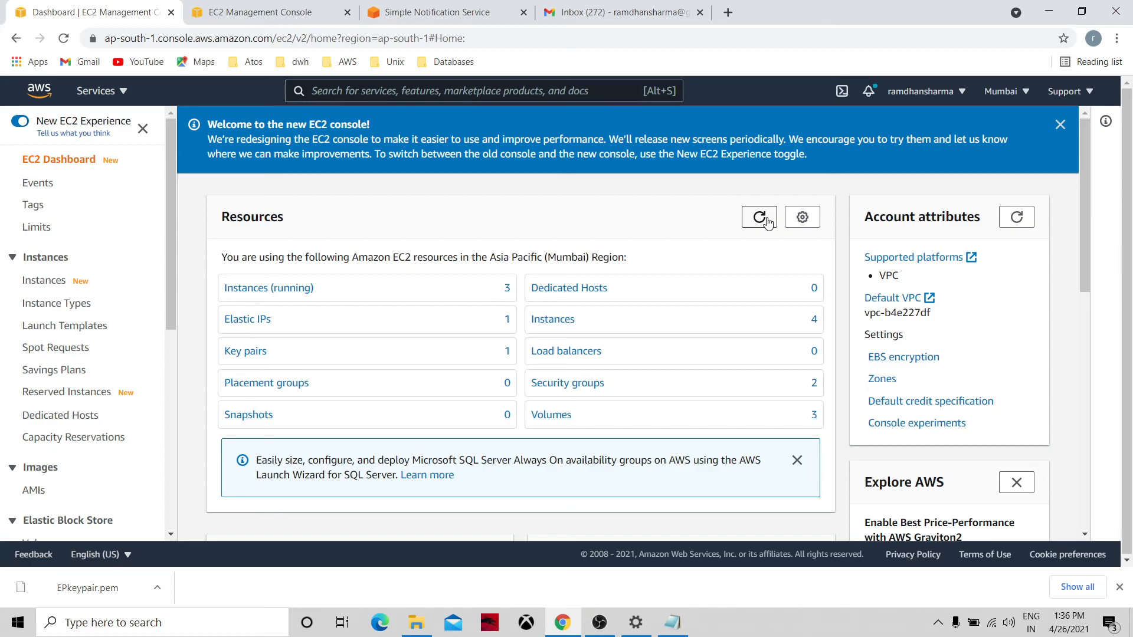
{"action": "left_click", "coordinate": [572, 321]}
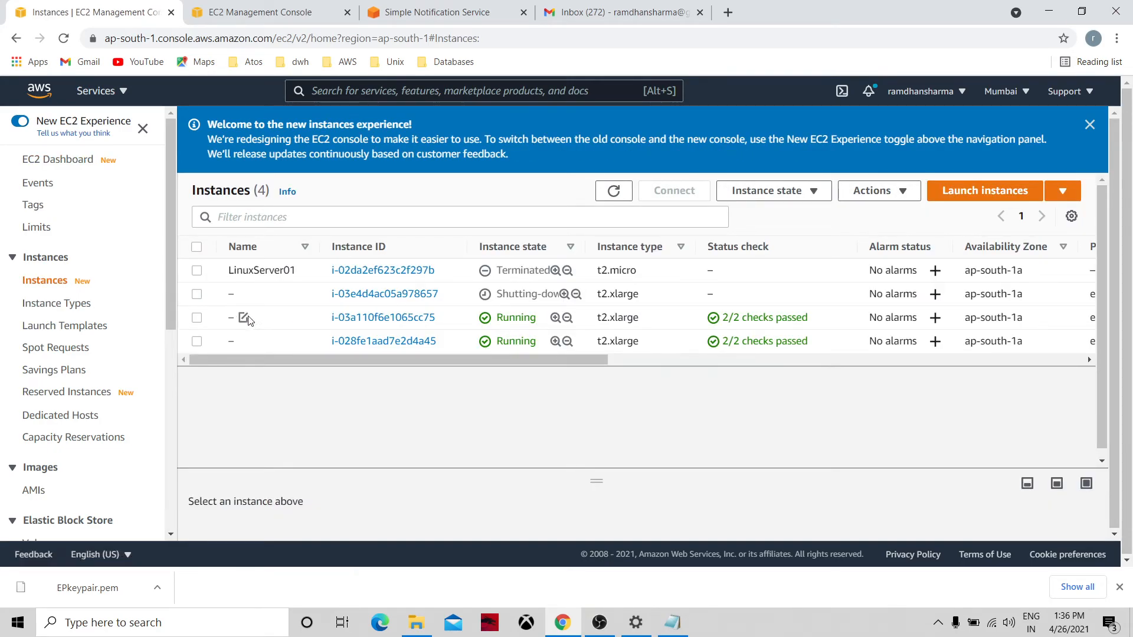
{"action": "left_click", "coordinate": [196, 319]}
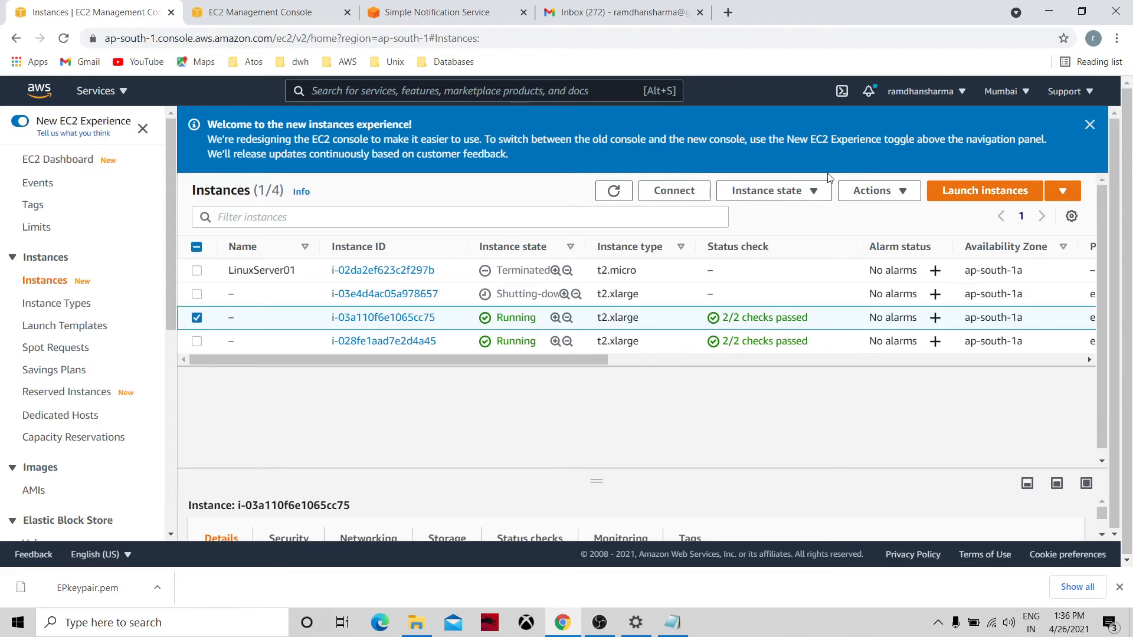
{"action": "left_click", "coordinate": [814, 192]}
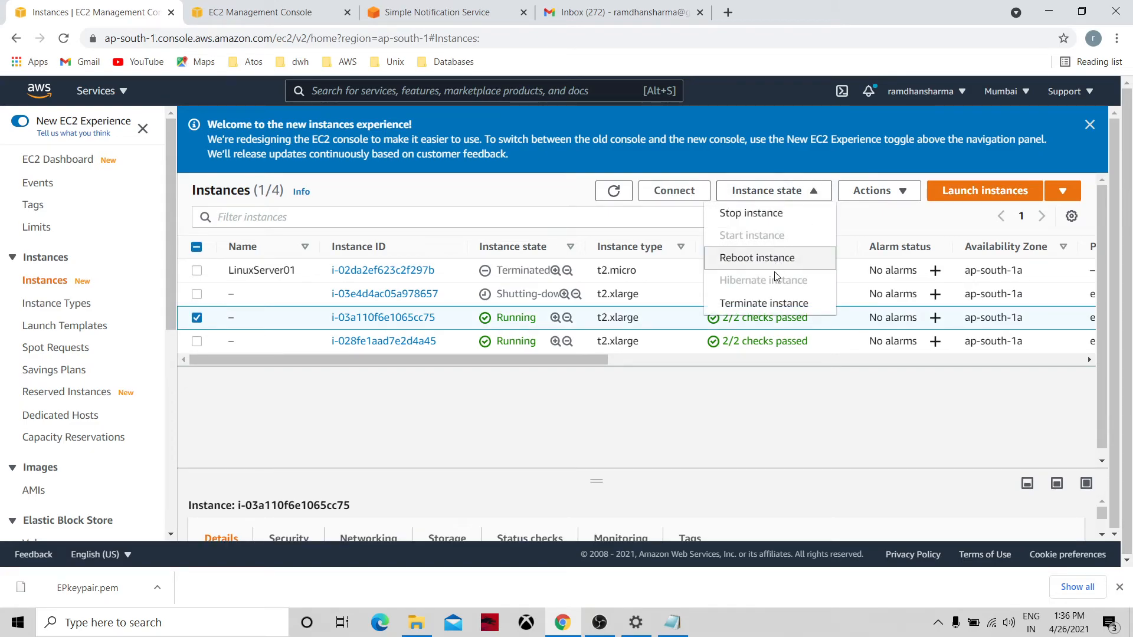
{"action": "left_click", "coordinate": [775, 303]}
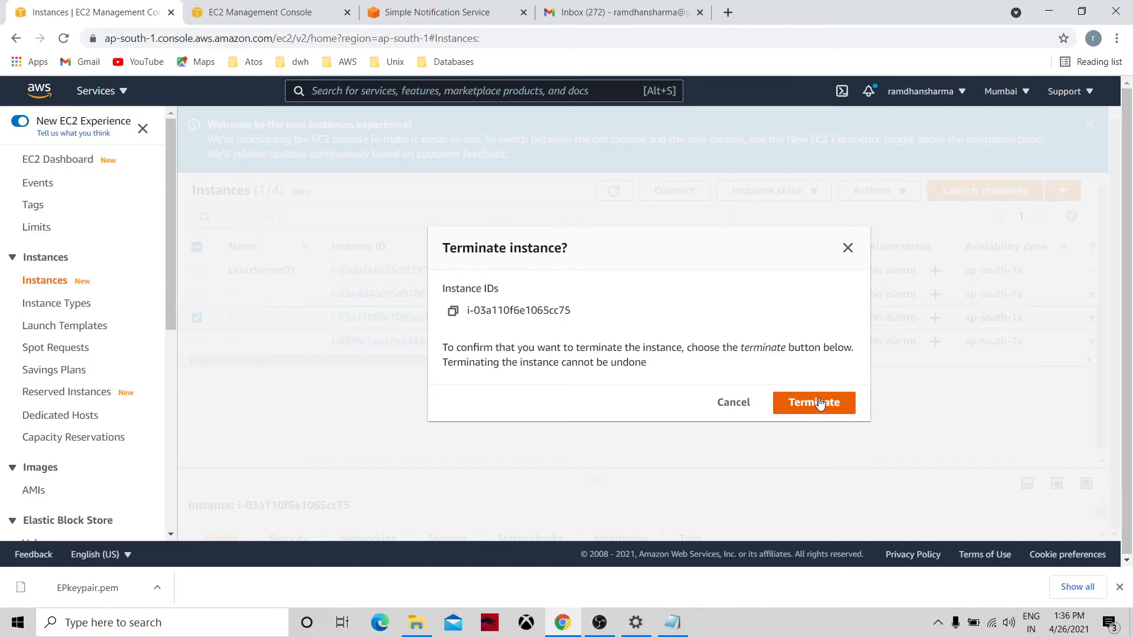
{"action": "left_click", "coordinate": [818, 402]}
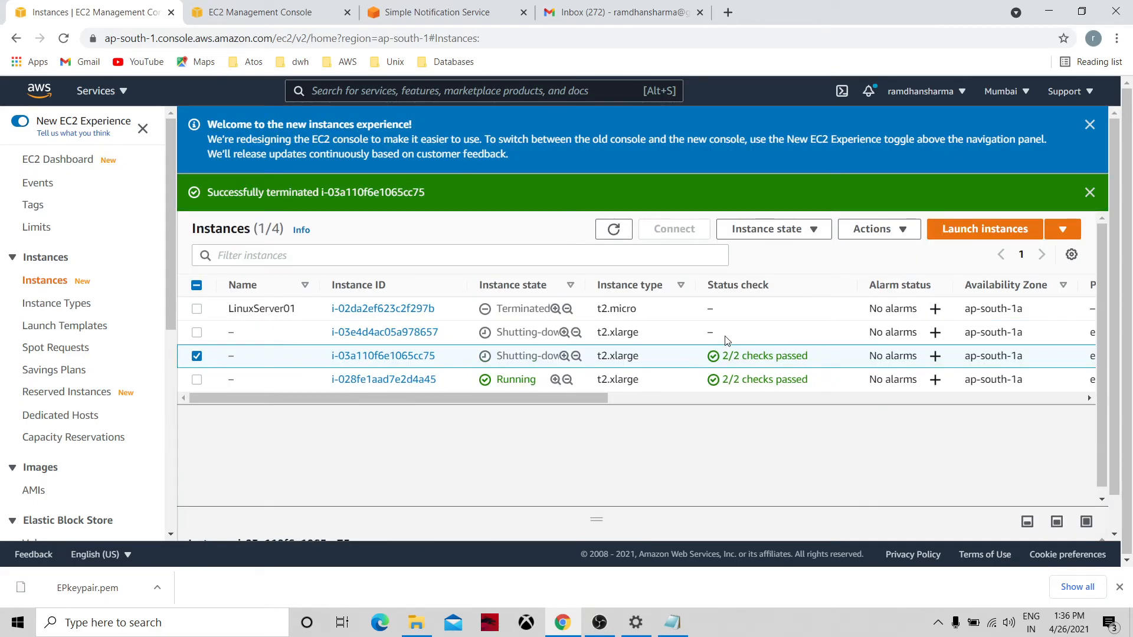
{"action": "left_click", "coordinate": [616, 235]}
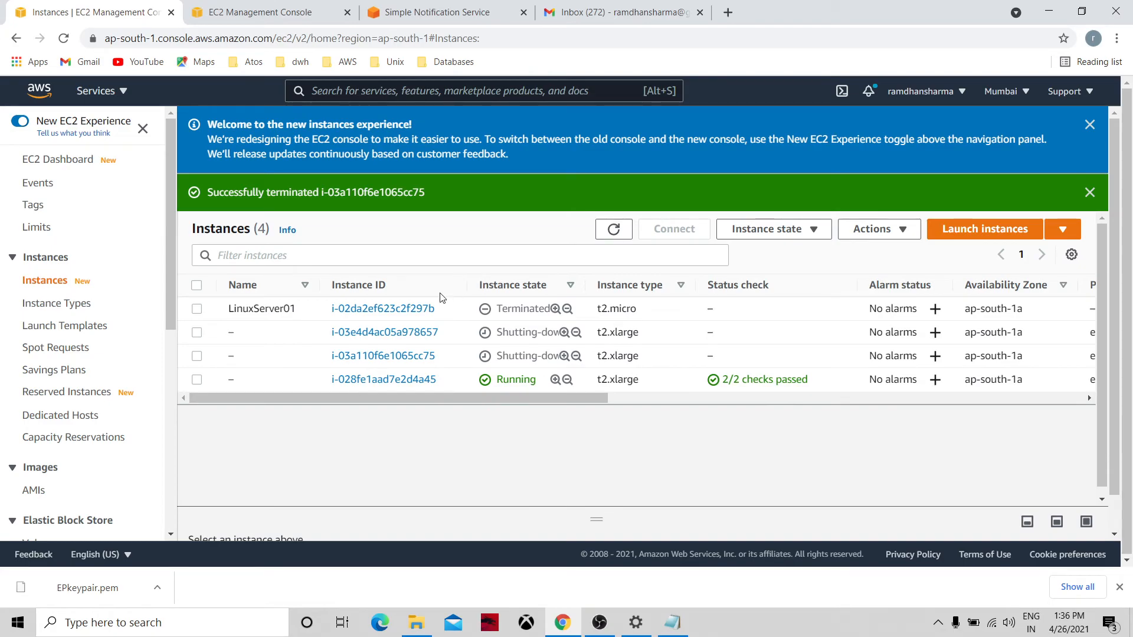
Terminate the still-running instance i-028fe1aad7e2d4a45, then go to Launch Templates.
{"action": "left_click", "coordinate": [197, 381]}
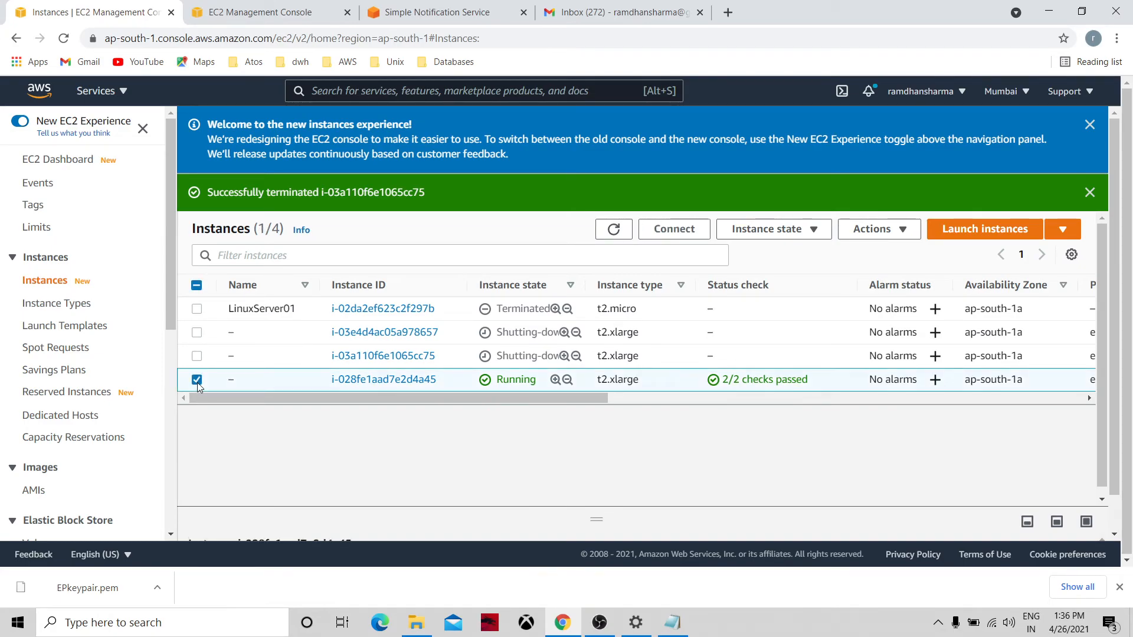
{"action": "left_click", "coordinate": [811, 234]}
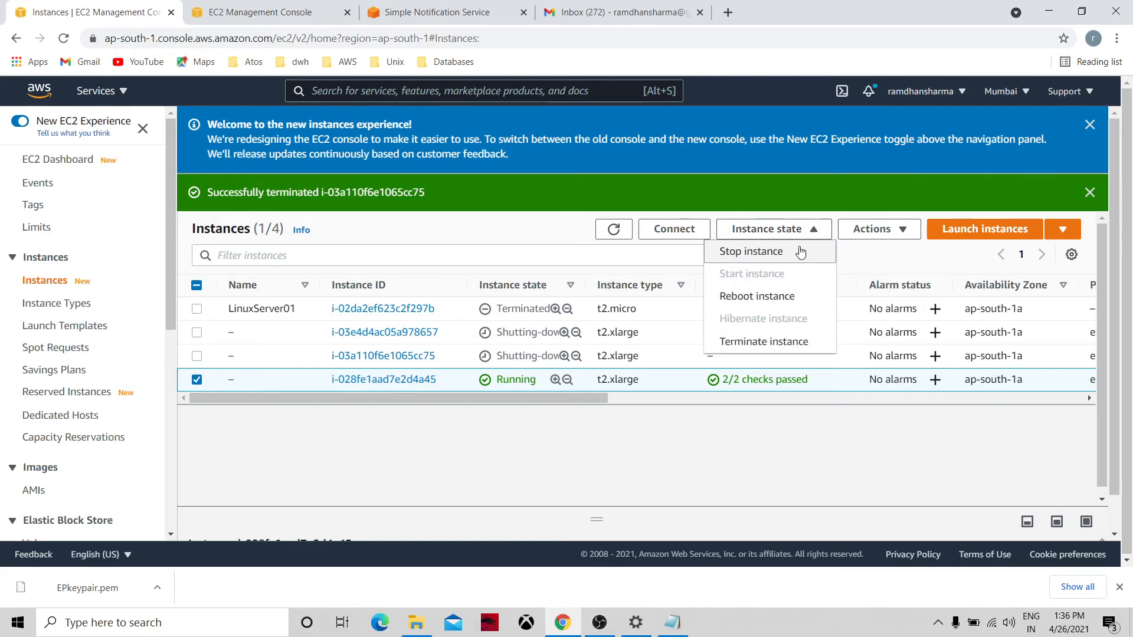
{"action": "left_click", "coordinate": [798, 342]}
{"action": "left_click", "coordinate": [813, 403]}
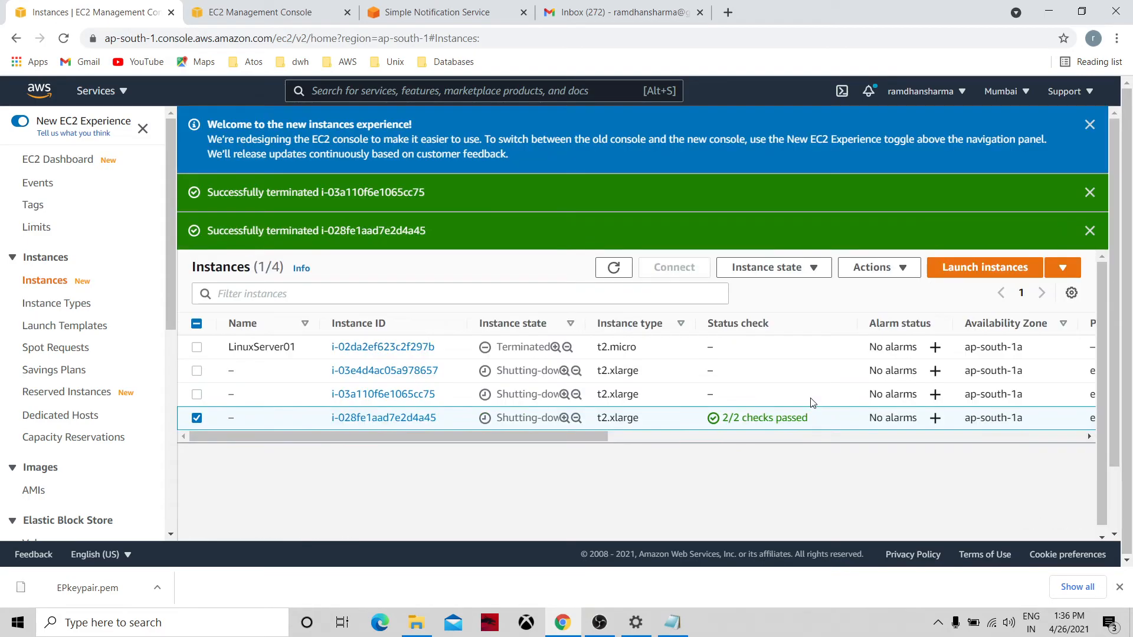
{"action": "left_click", "coordinate": [613, 268]}
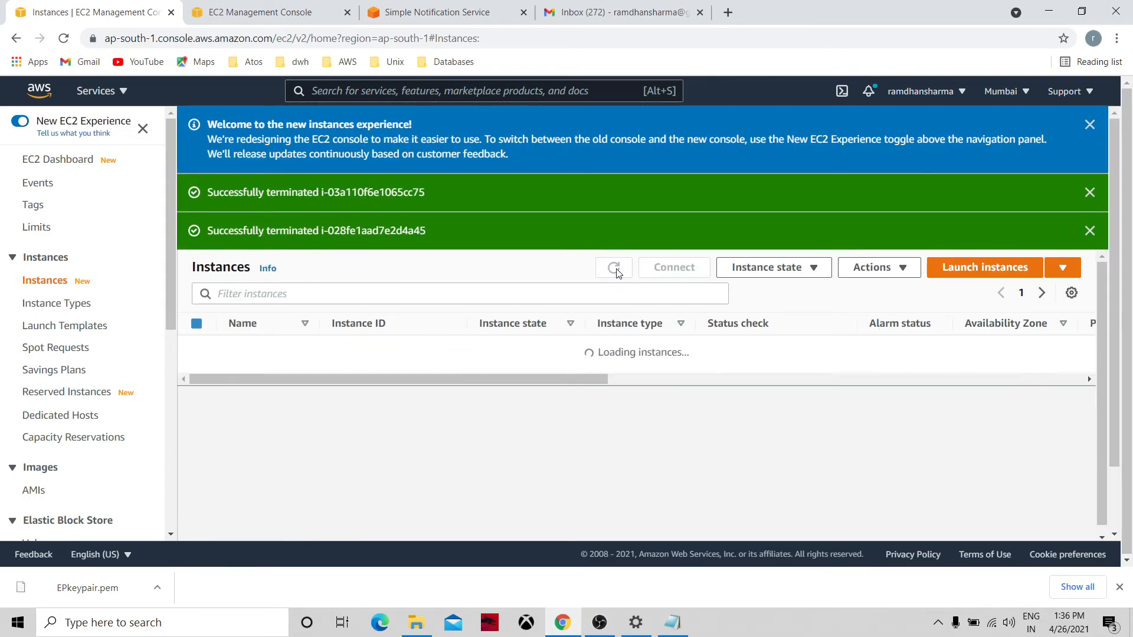
{"action": "left_click", "coordinate": [93, 329]}
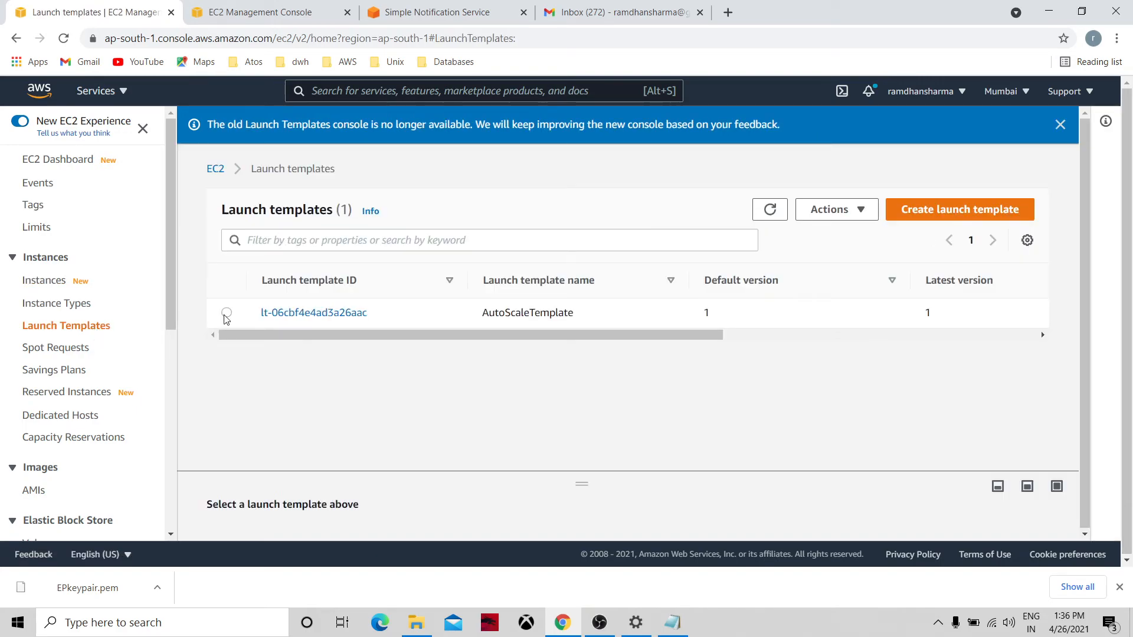
Delete the AutoScaleTemplate launch template, typing 'delete' to confirm, then go to Elastic IPs.
{"action": "left_click", "coordinate": [227, 313]}
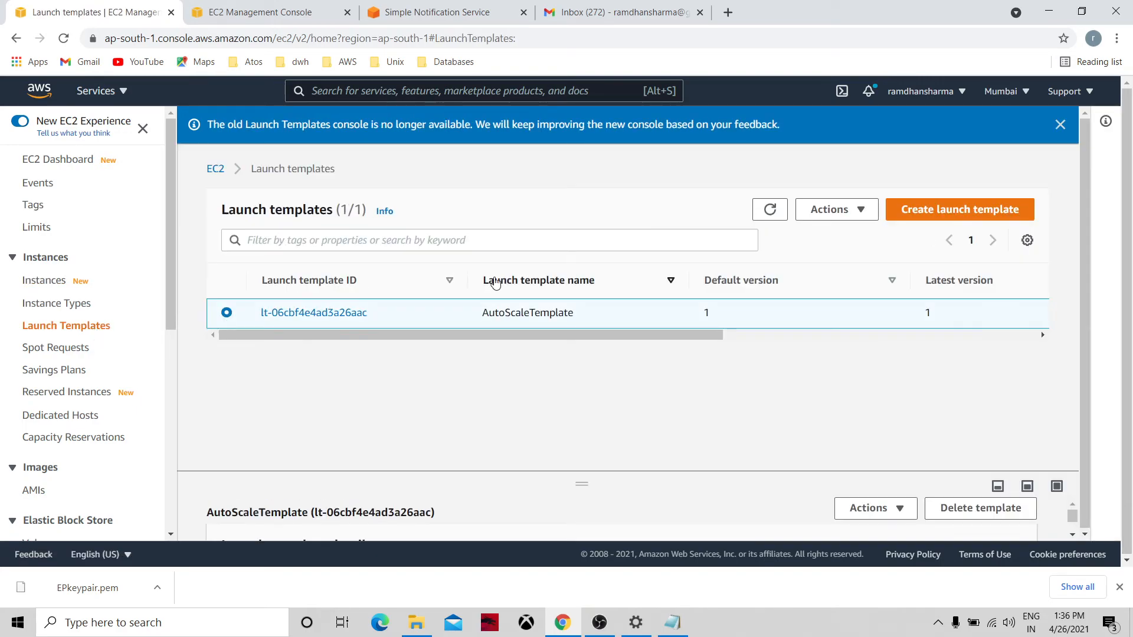
{"action": "left_click", "coordinate": [863, 210]}
{"action": "left_click", "coordinate": [848, 278]}
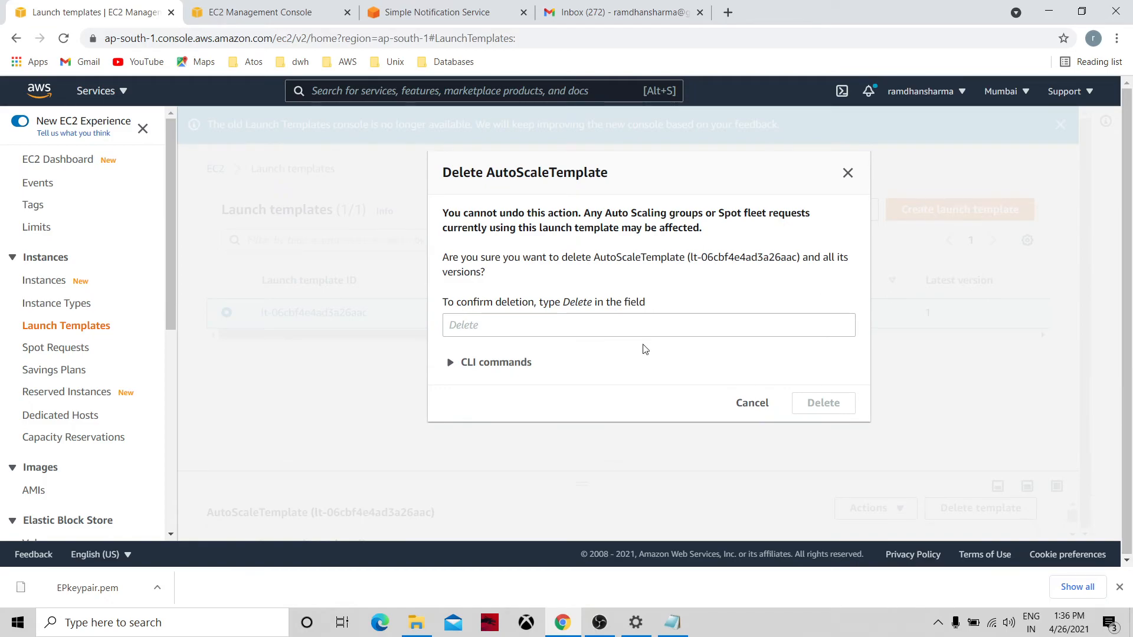
{"action": "left_click", "coordinate": [618, 331]}
{"action": "type", "text": "de"}
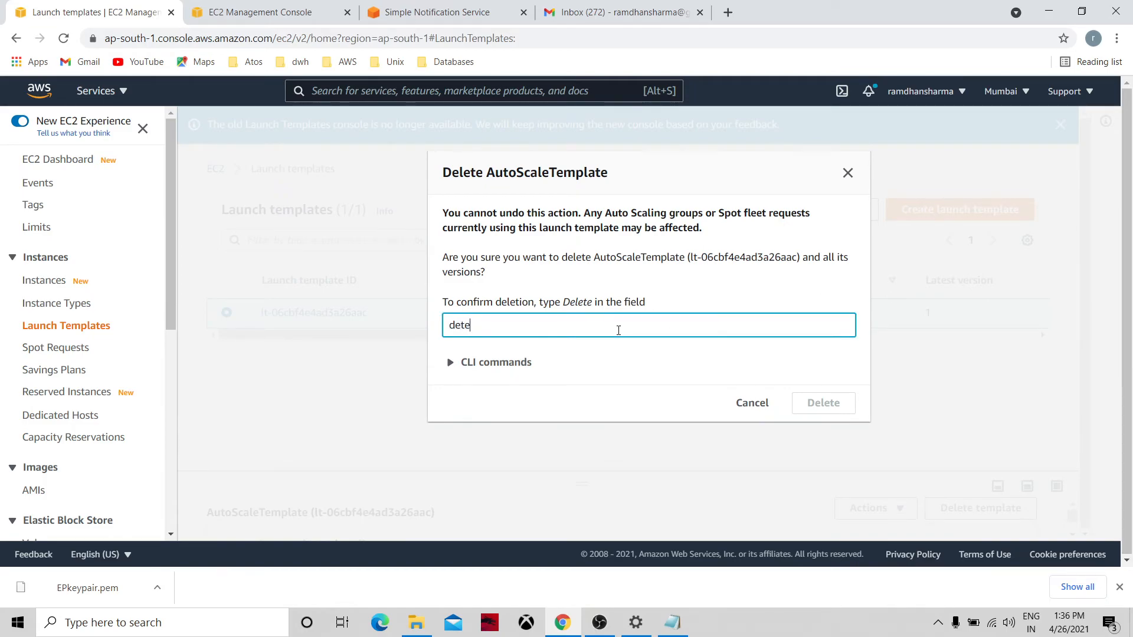
{"action": "type", "text": "lete"}
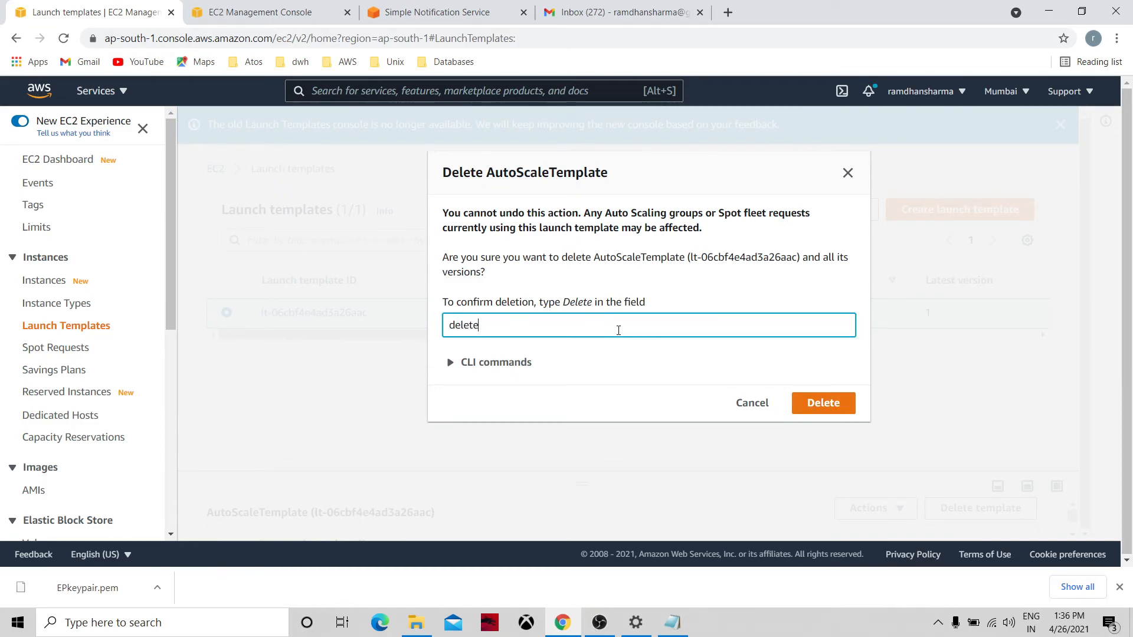
{"action": "left_click", "coordinate": [822, 406]}
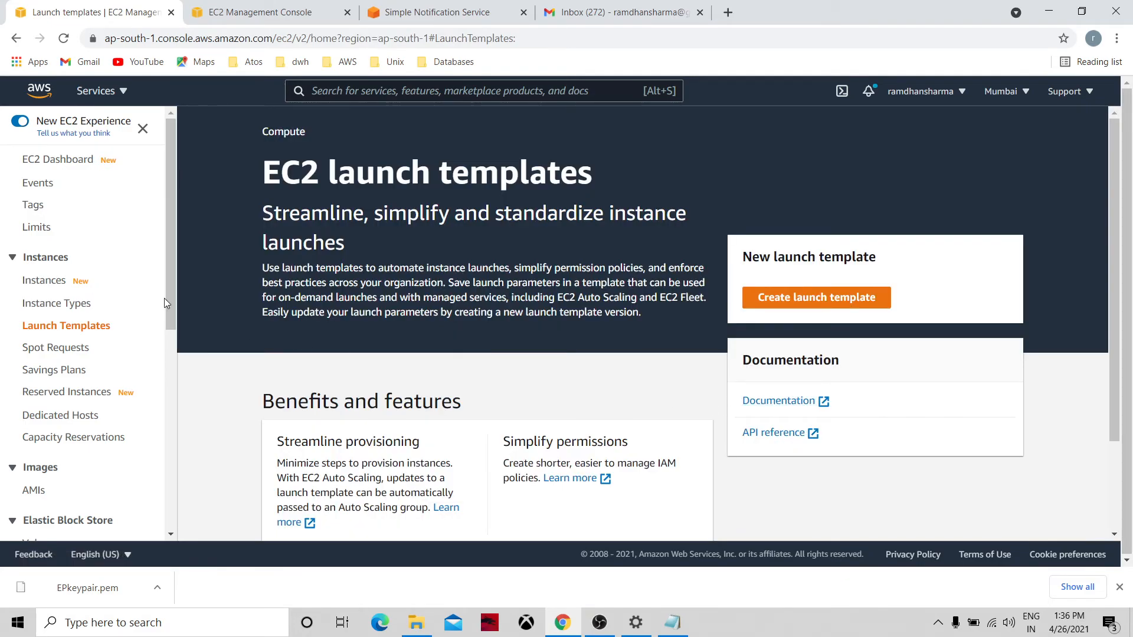
{"action": "left_click", "coordinate": [173, 352]}
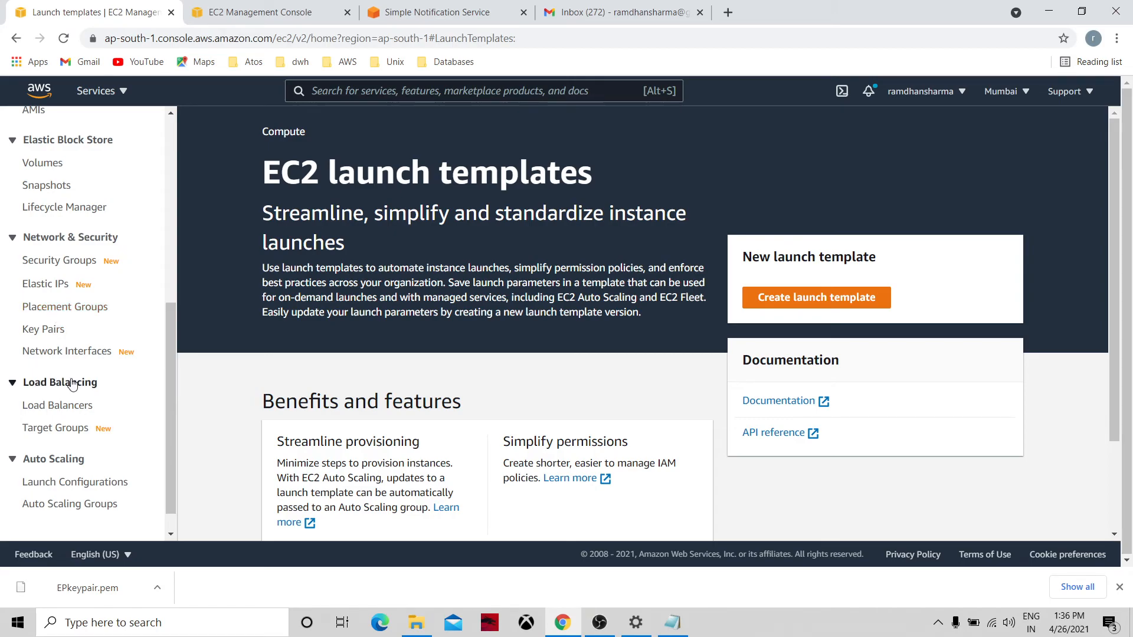
{"action": "left_click", "coordinate": [65, 289]}
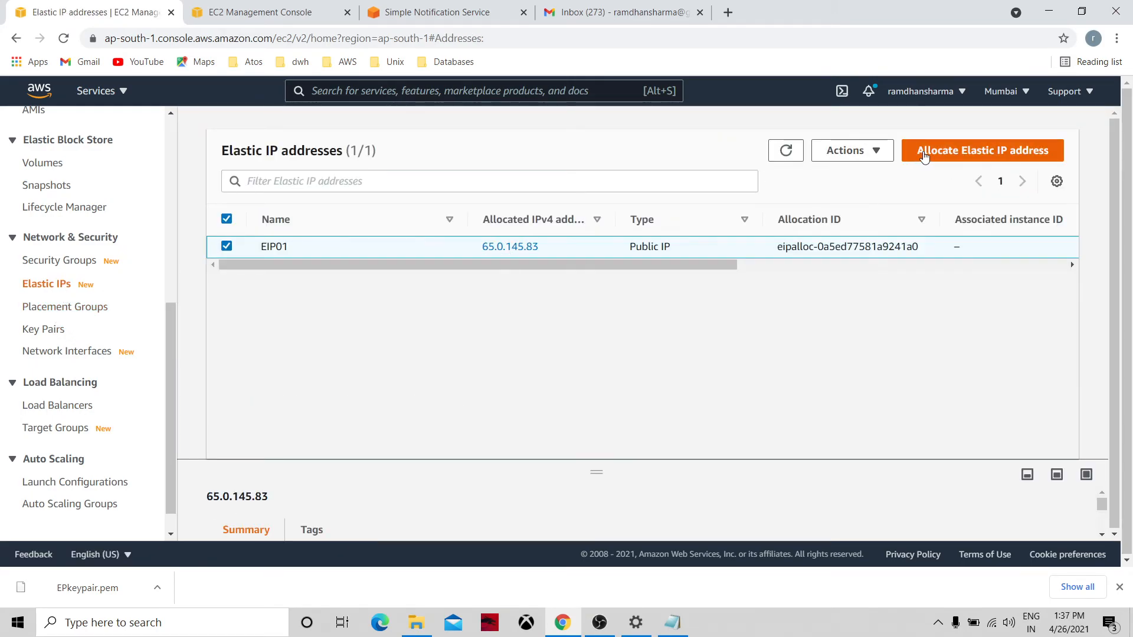
Release Elastic IP EIP01 (65.0.145.83) and refresh to confirm the list is empty.
{"action": "left_click", "coordinate": [877, 152]}
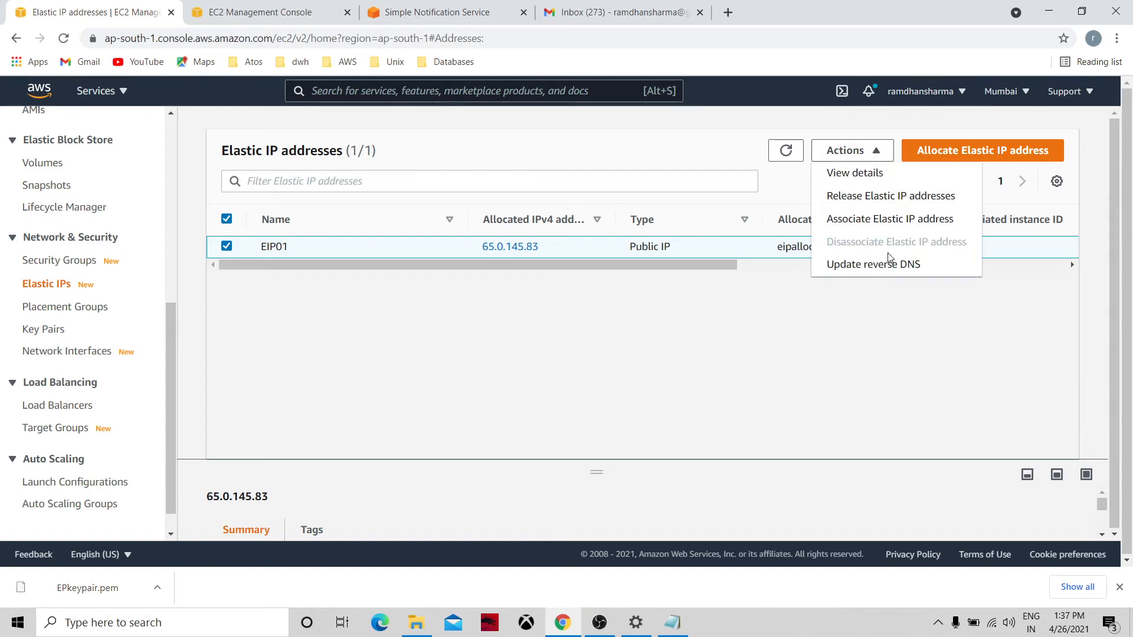
{"action": "left_click", "coordinate": [894, 203]}
{"action": "left_click", "coordinate": [841, 394]}
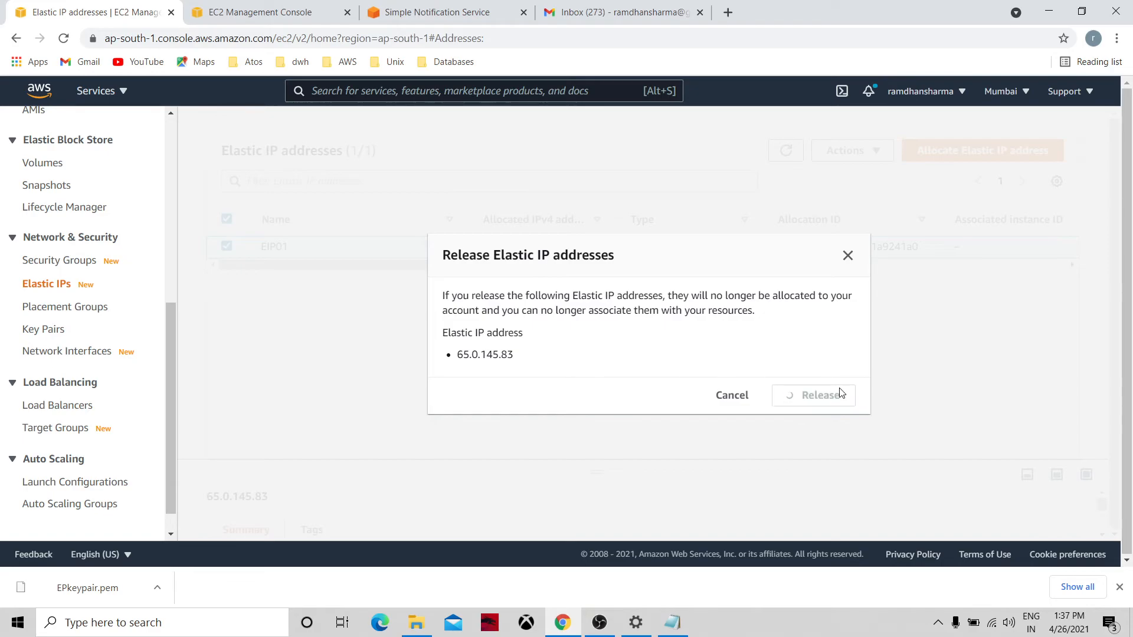
{"action": "left_click", "coordinate": [786, 207]}
{"action": "left_click", "coordinate": [785, 204]}
{"action": "left_click", "coordinate": [786, 204]}
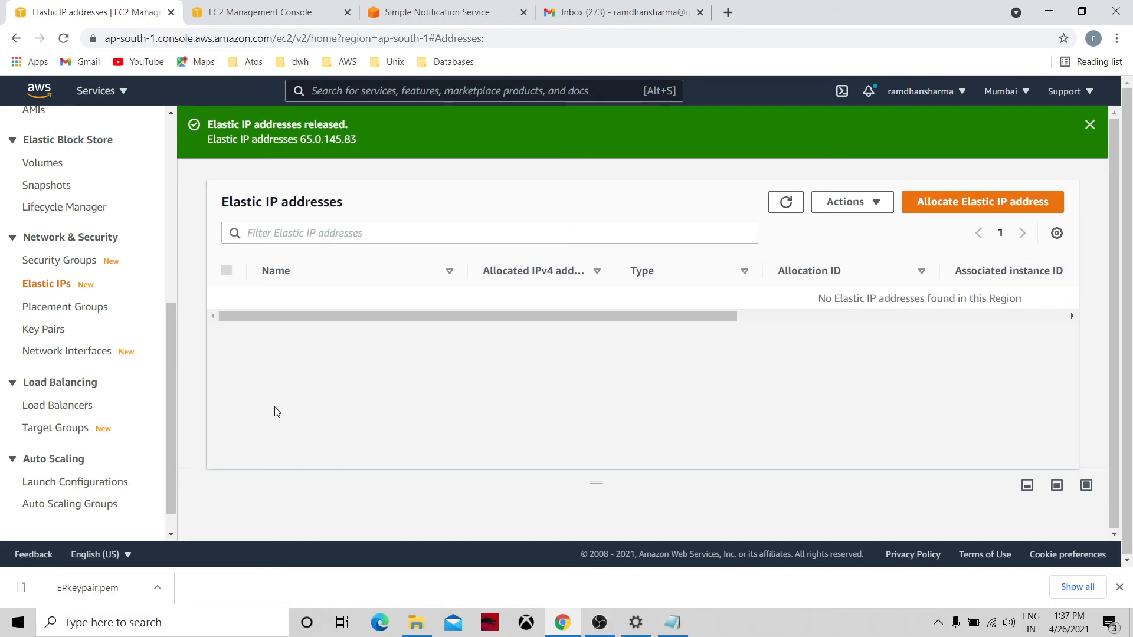
{"action": "scroll", "coordinate": [174, 524], "scroll_direction": "down", "scroll_amount": 1}
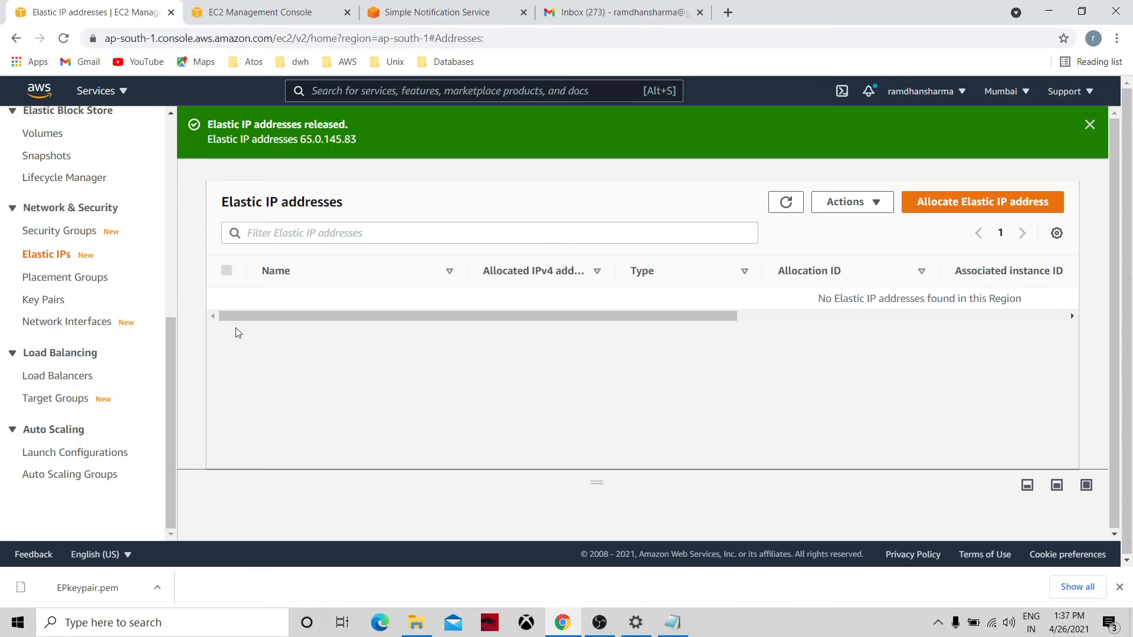
{"action": "scroll", "coordinate": [174, 277], "scroll_direction": "up", "scroll_amount": 6}
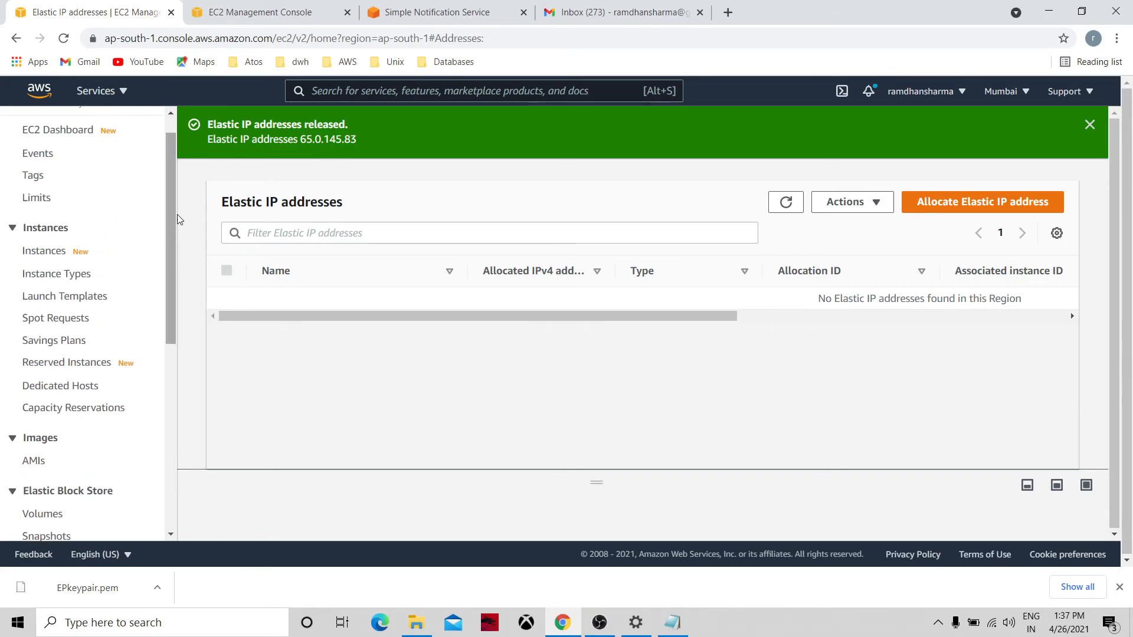
In the SNS console, delete the confirmed email subscription to the AutoScale01 topic.
{"action": "left_click", "coordinate": [267, 8]}
{"action": "left_click", "coordinate": [452, 8]}
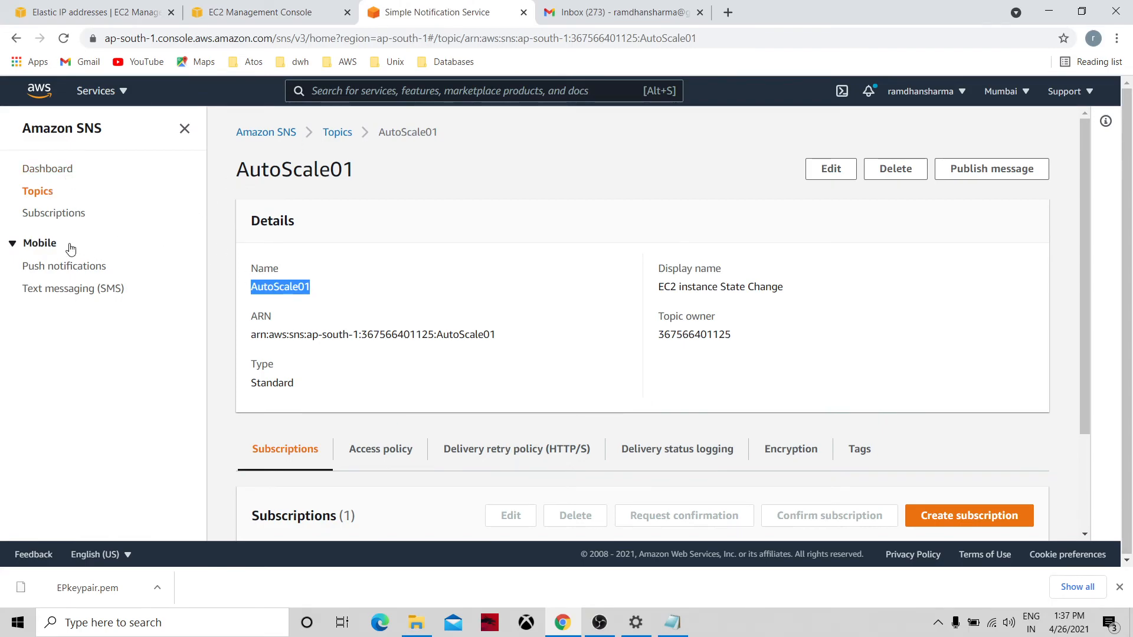
{"action": "left_click", "coordinate": [59, 213]}
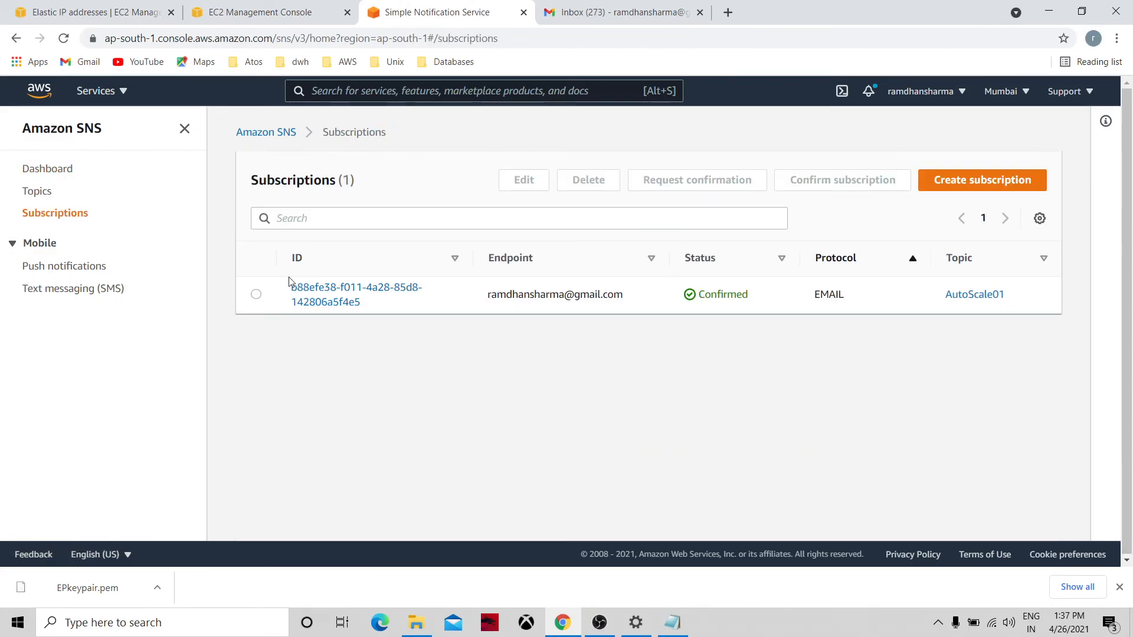
{"action": "left_click", "coordinate": [256, 294]}
{"action": "left_click", "coordinate": [627, 211]}
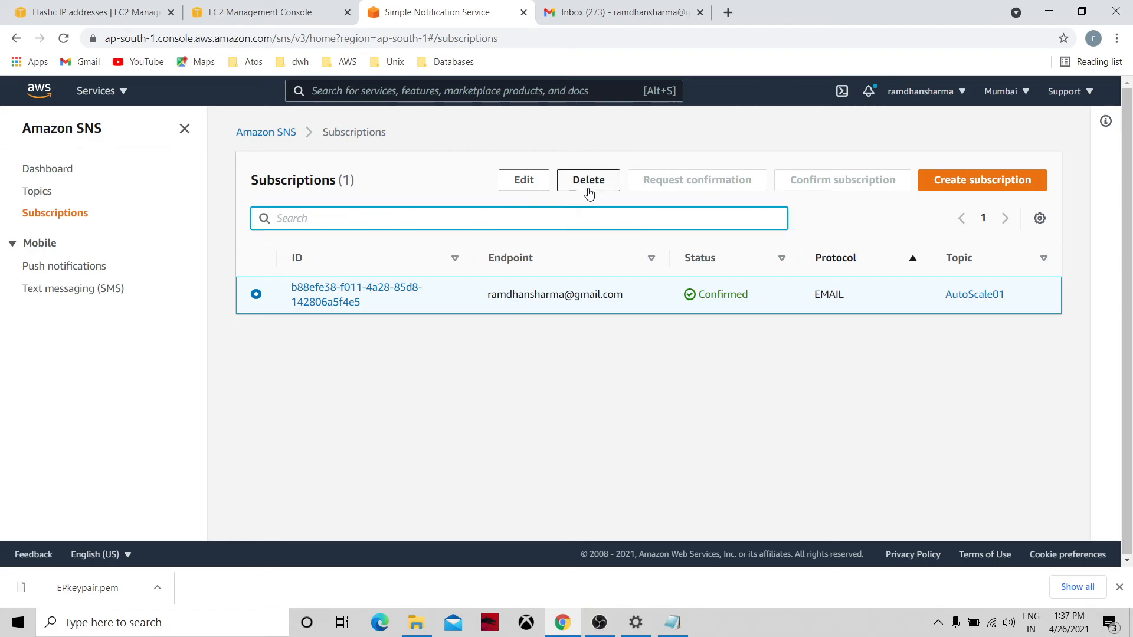
{"action": "left_click", "coordinate": [588, 187]}
{"action": "left_click", "coordinate": [751, 373]}
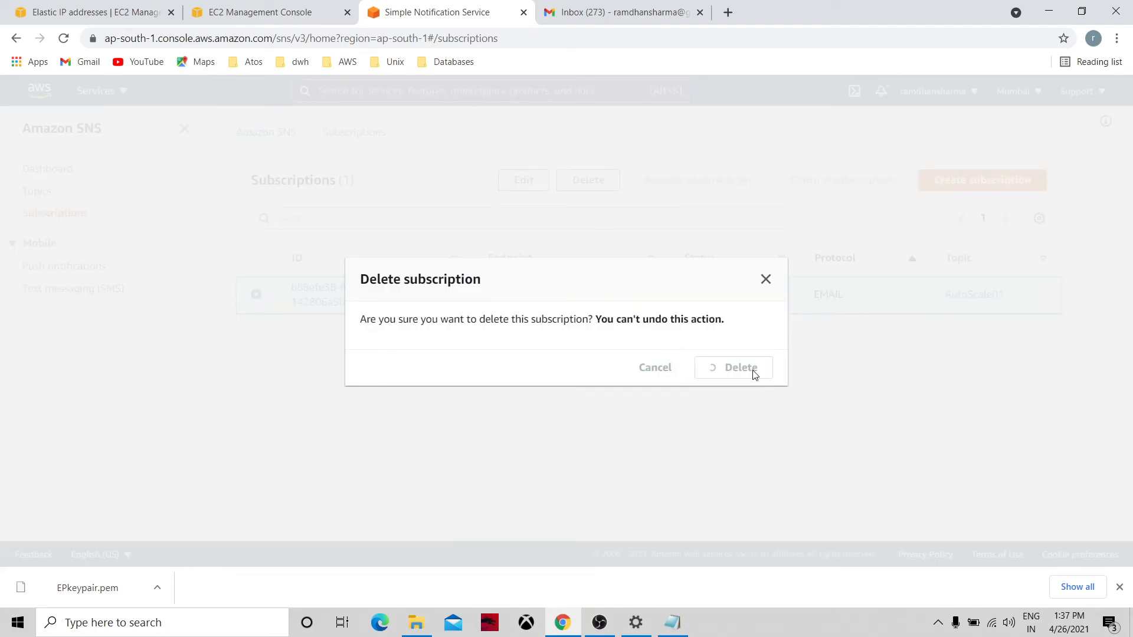
Delete the AutoScale01 topic, typing 'delete me' to confirm.
{"action": "left_click", "coordinate": [39, 193]}
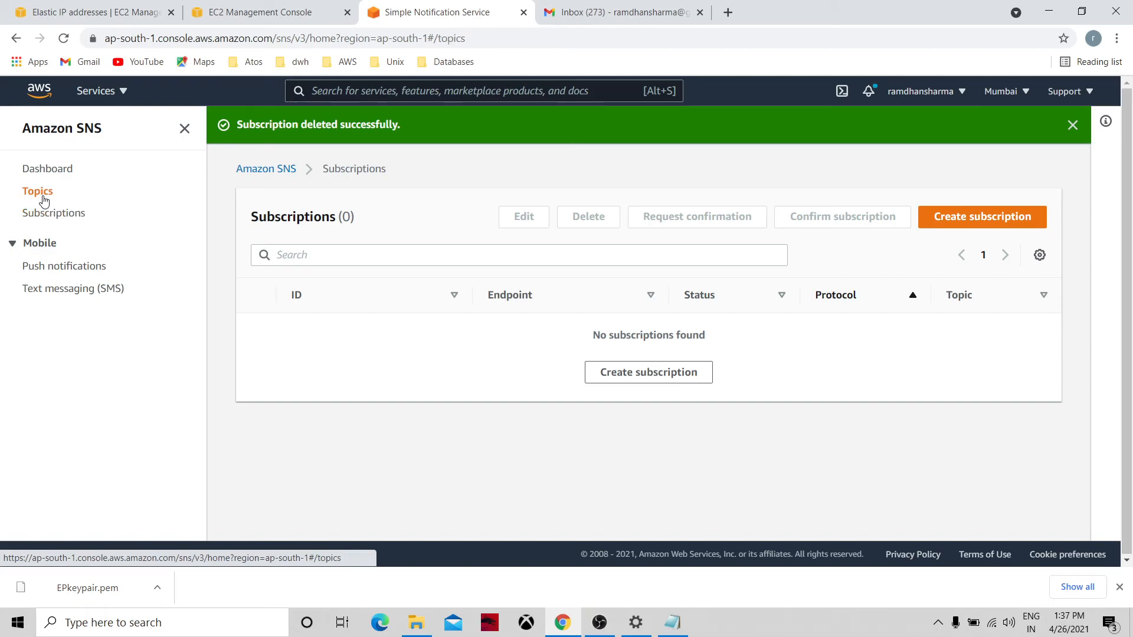
{"action": "left_click", "coordinate": [256, 291]}
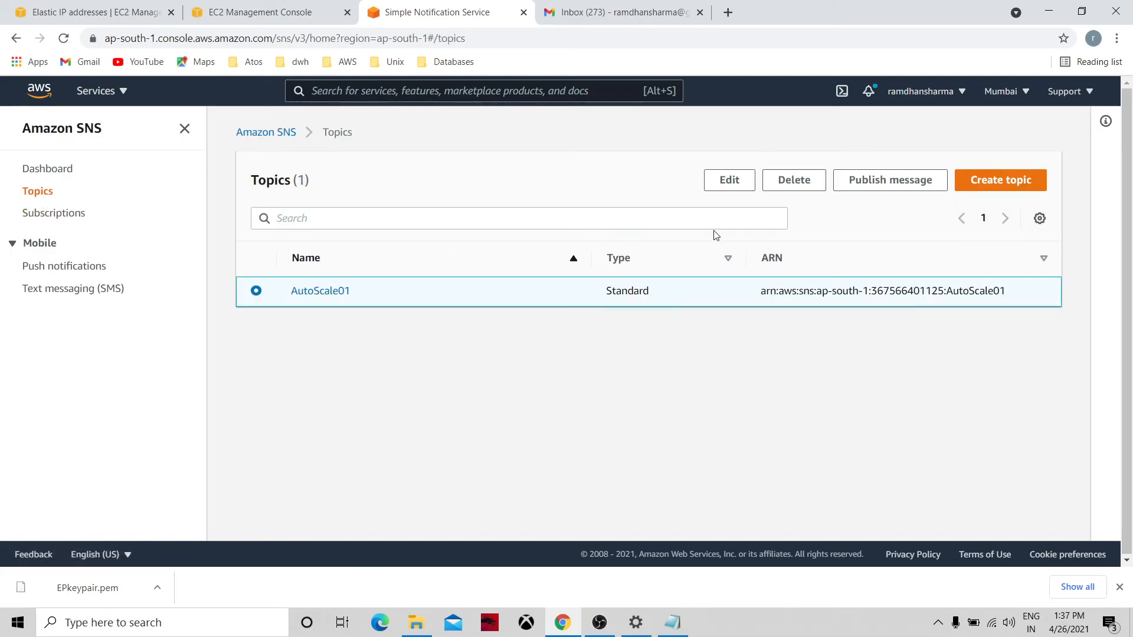
{"action": "left_click", "coordinate": [791, 183]}
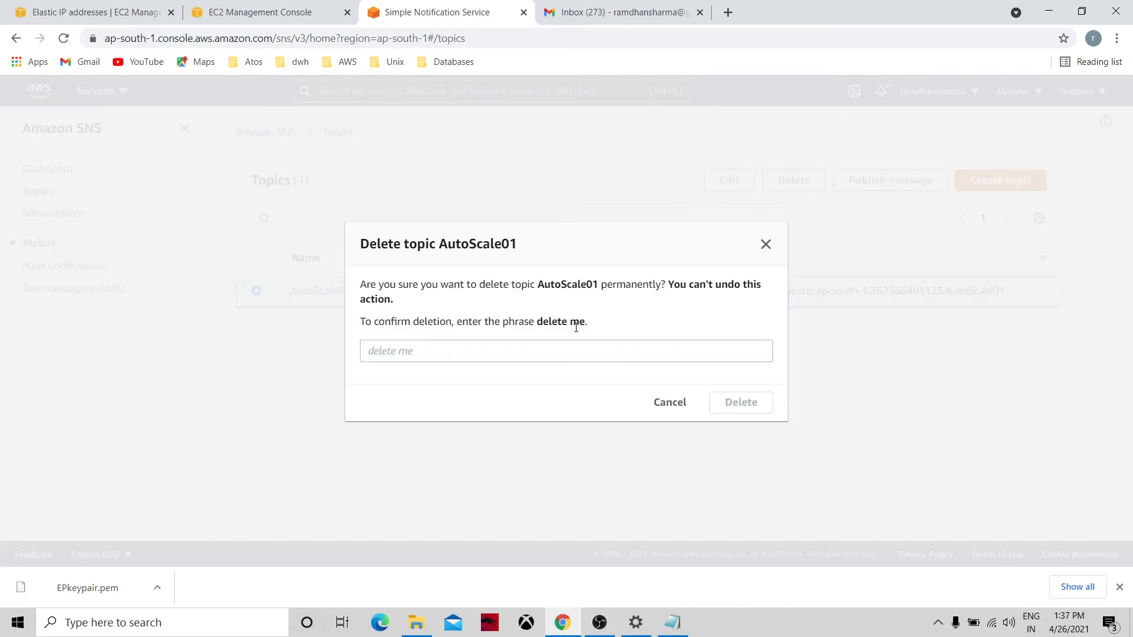
{"action": "left_click", "coordinate": [562, 344]}
{"action": "type", "text": "dele"}
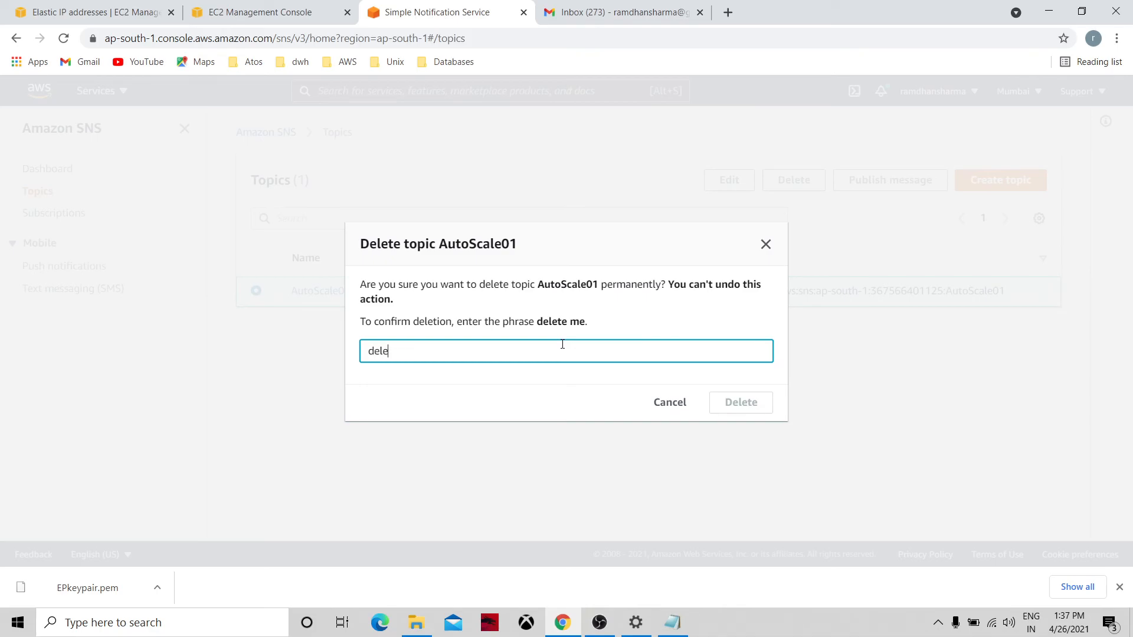
{"action": "type", "text": "te me"}
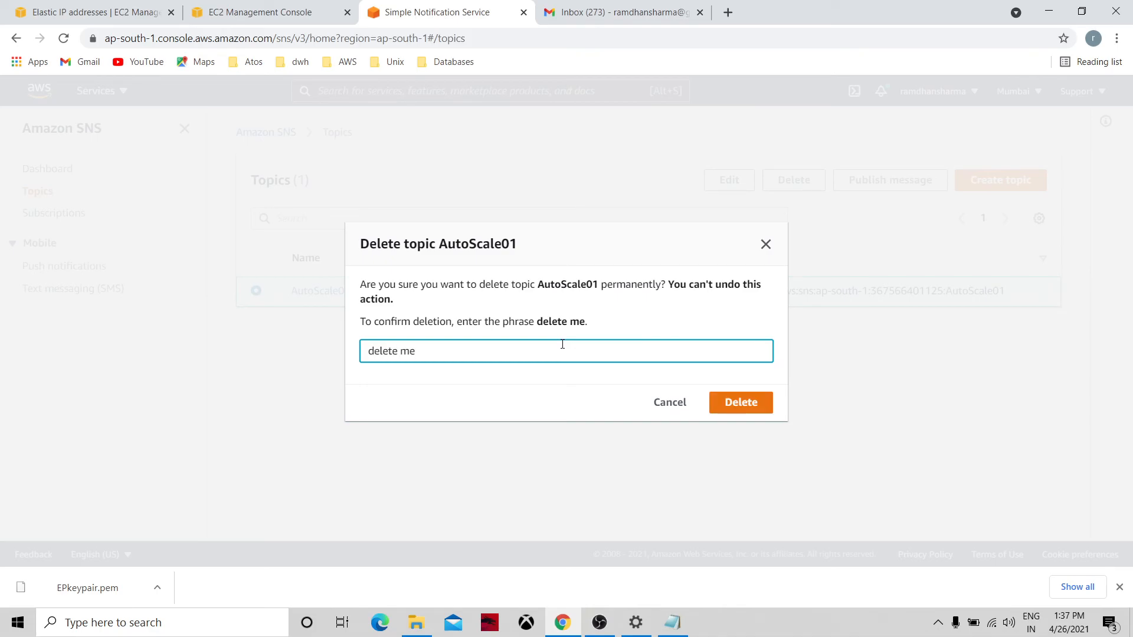
{"action": "left_click", "coordinate": [751, 402]}
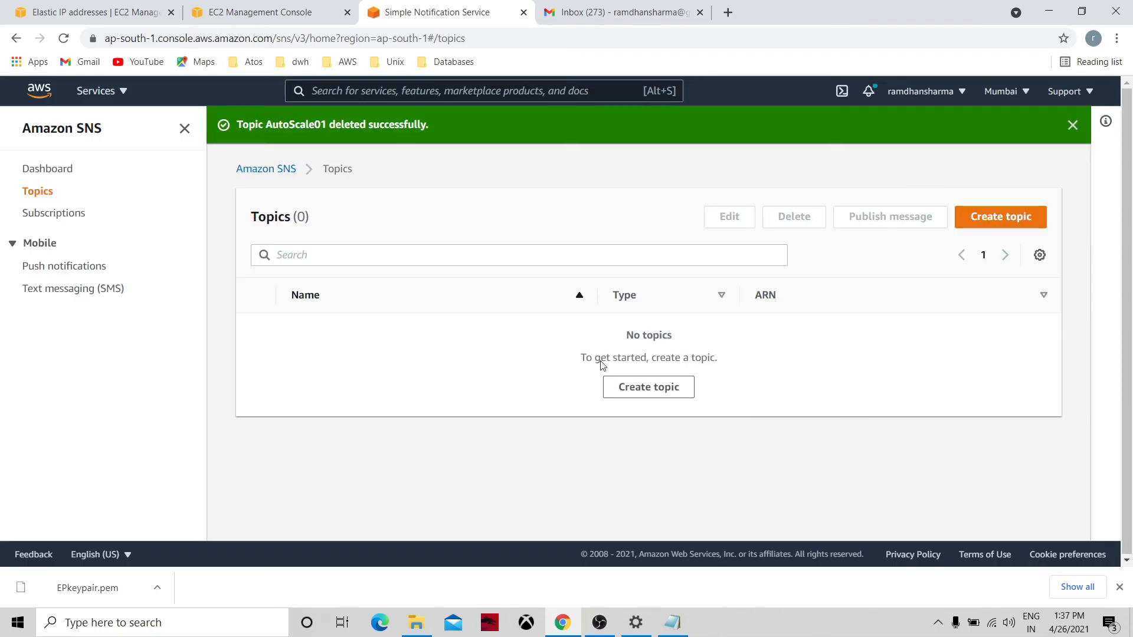
Verify on the SNS dashboard and Subscriptions list that no topics or subscriptions remain.
{"action": "left_click", "coordinate": [44, 169]}
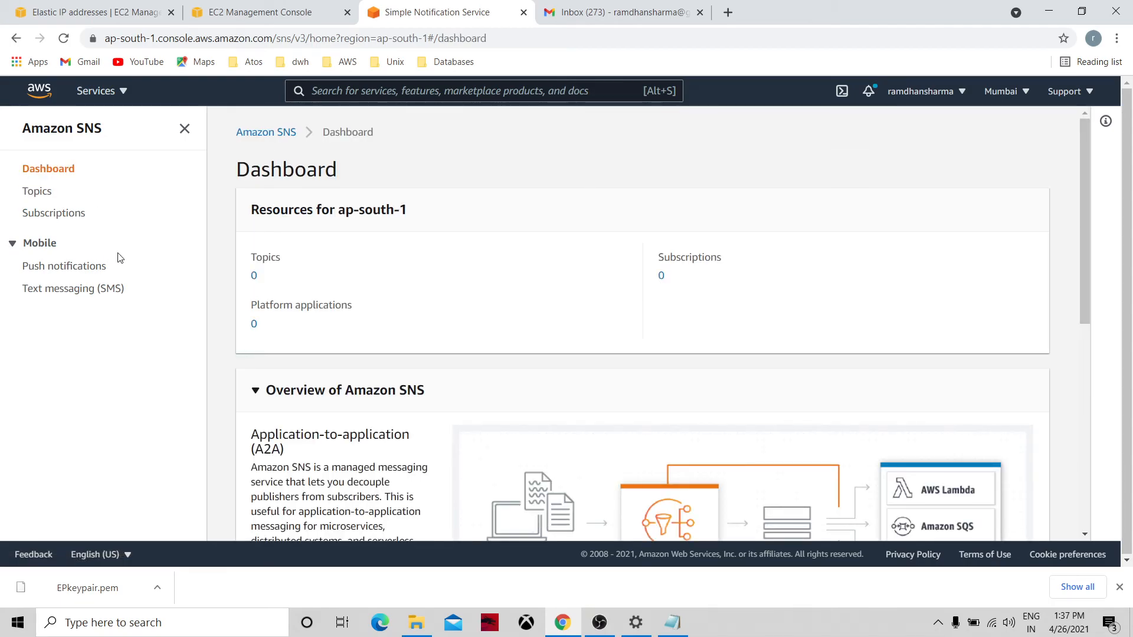
{"action": "left_click", "coordinate": [38, 211]}
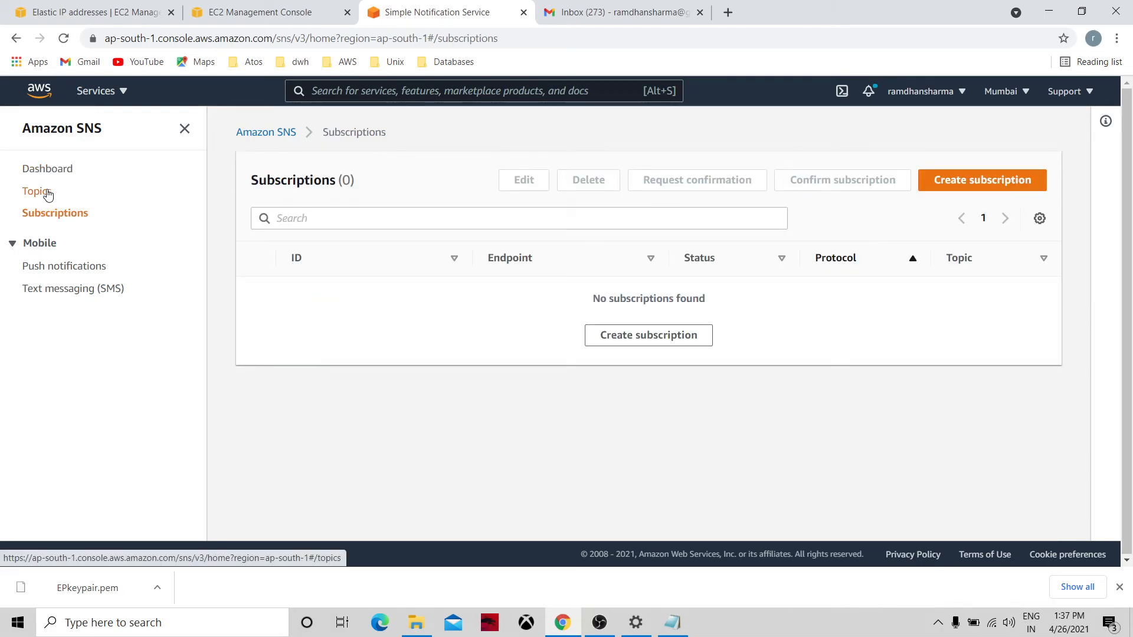
{"action": "left_click", "coordinate": [46, 193]}
Back in EC2, check the empty Launch templates list and all four instances terminated, then open the Dashboard.
{"action": "left_click", "coordinate": [254, 12]}
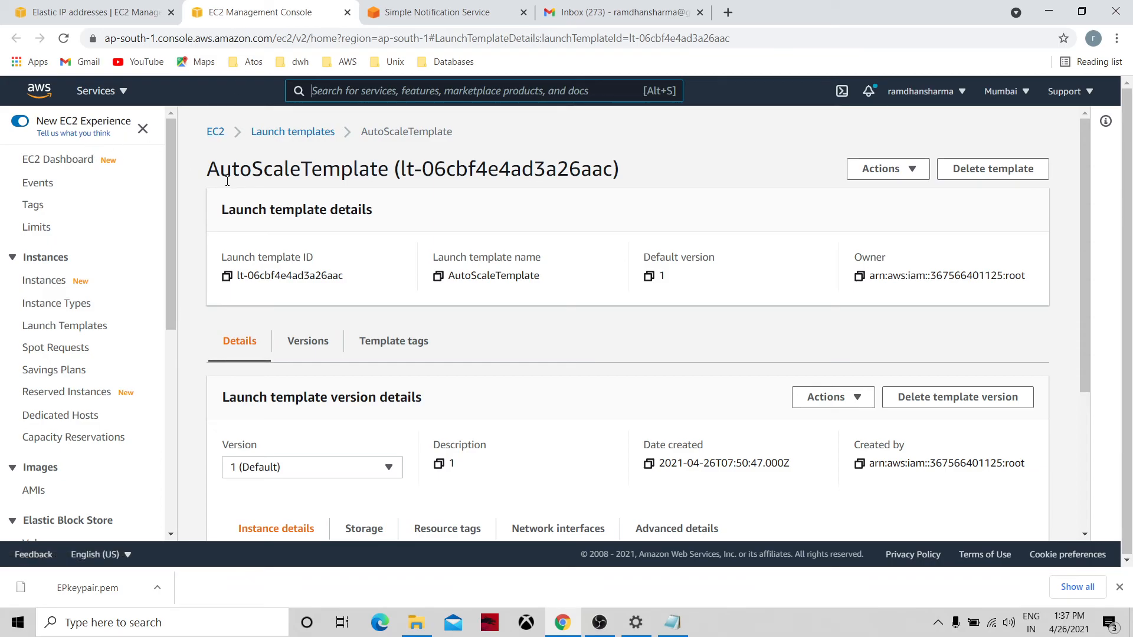
{"action": "left_click", "coordinate": [290, 133]}
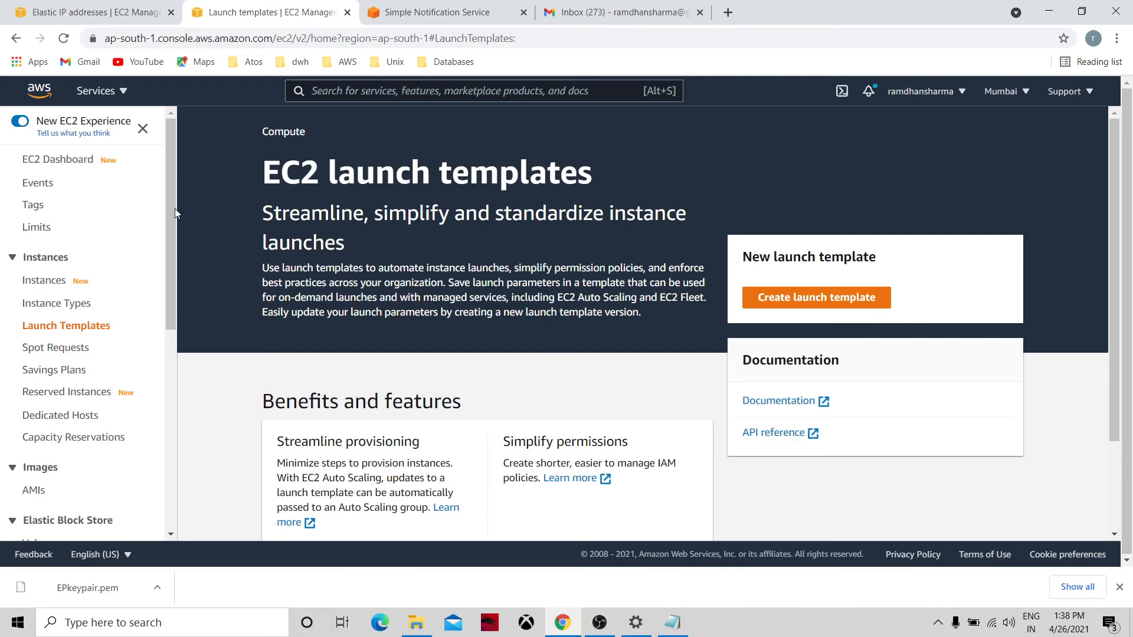
{"action": "left_click", "coordinate": [63, 288]}
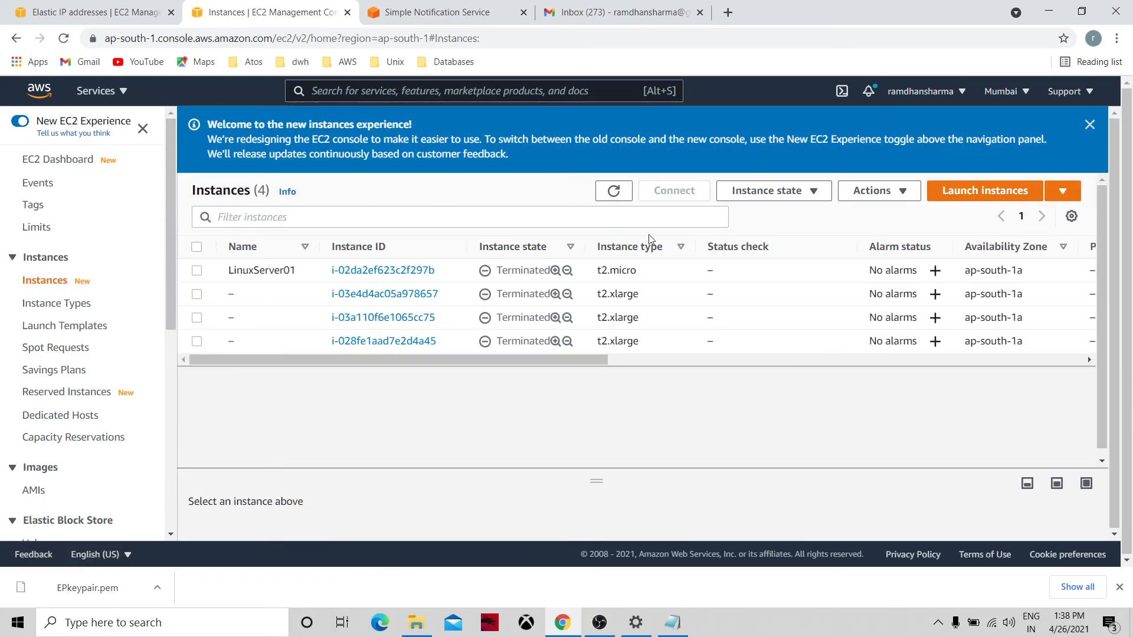
{"action": "left_click", "coordinate": [614, 193]}
{"action": "left_click", "coordinate": [169, 348]}
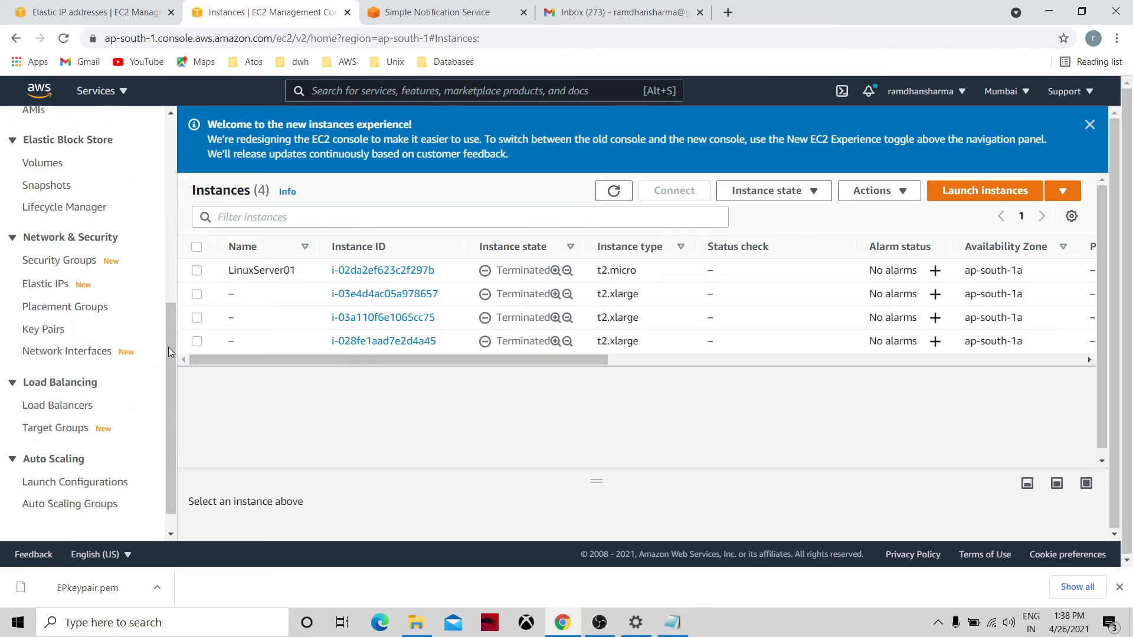
{"action": "left_click", "coordinate": [171, 289]}
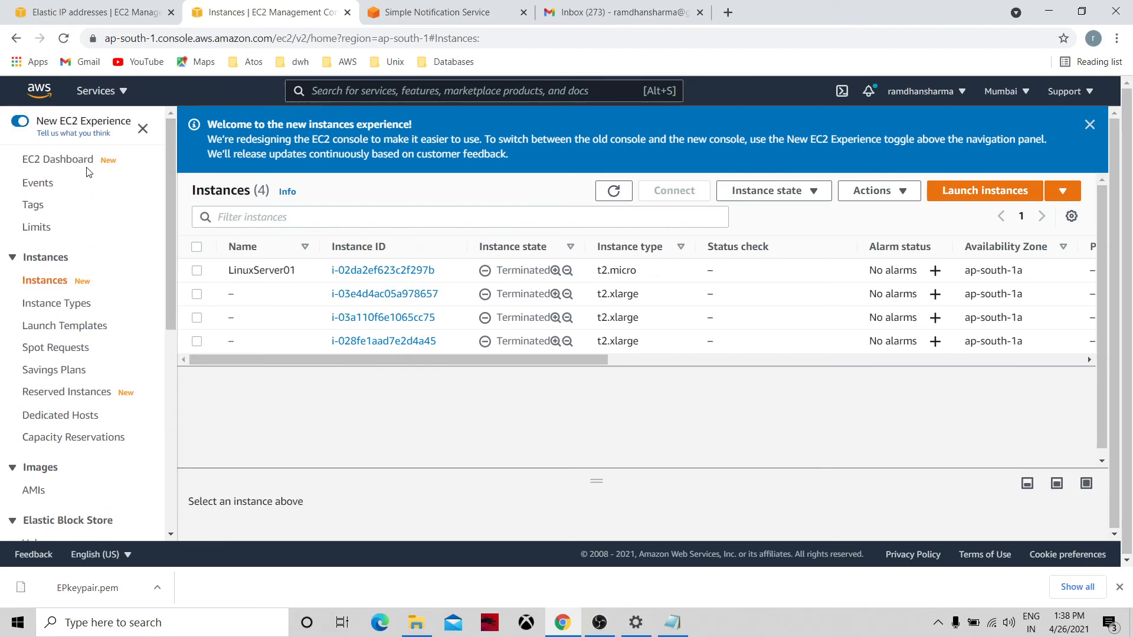
{"action": "left_click", "coordinate": [58, 159]}
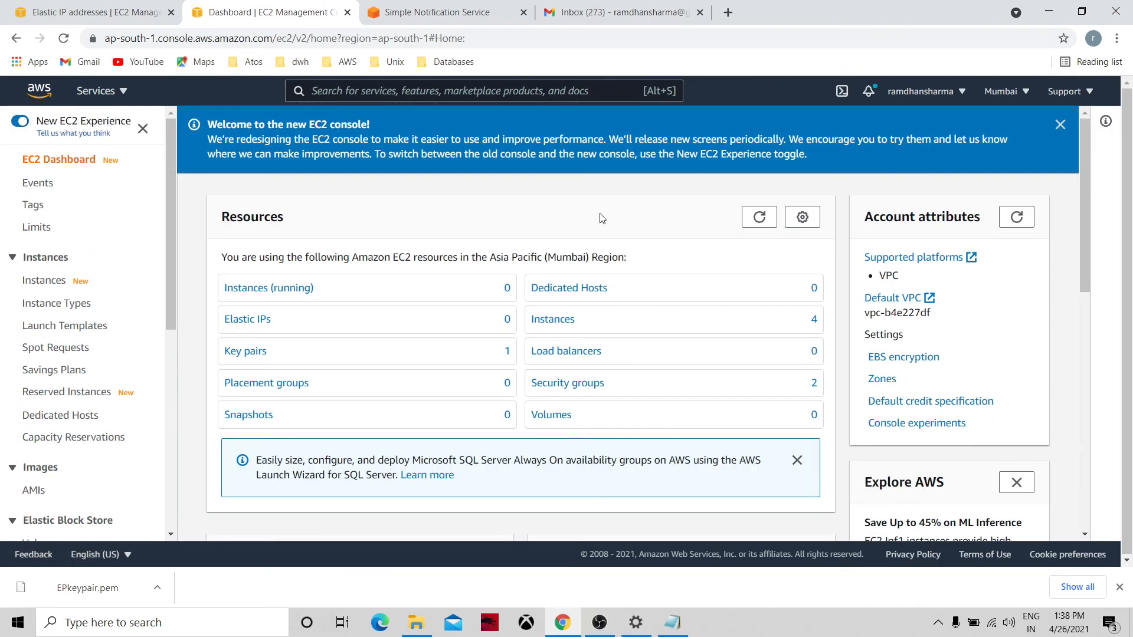
Delete the EPkeypair key pair, typing 'delete' to confirm, and verify the dashboard shows 0 key pairs.
{"action": "left_click", "coordinate": [758, 218]}
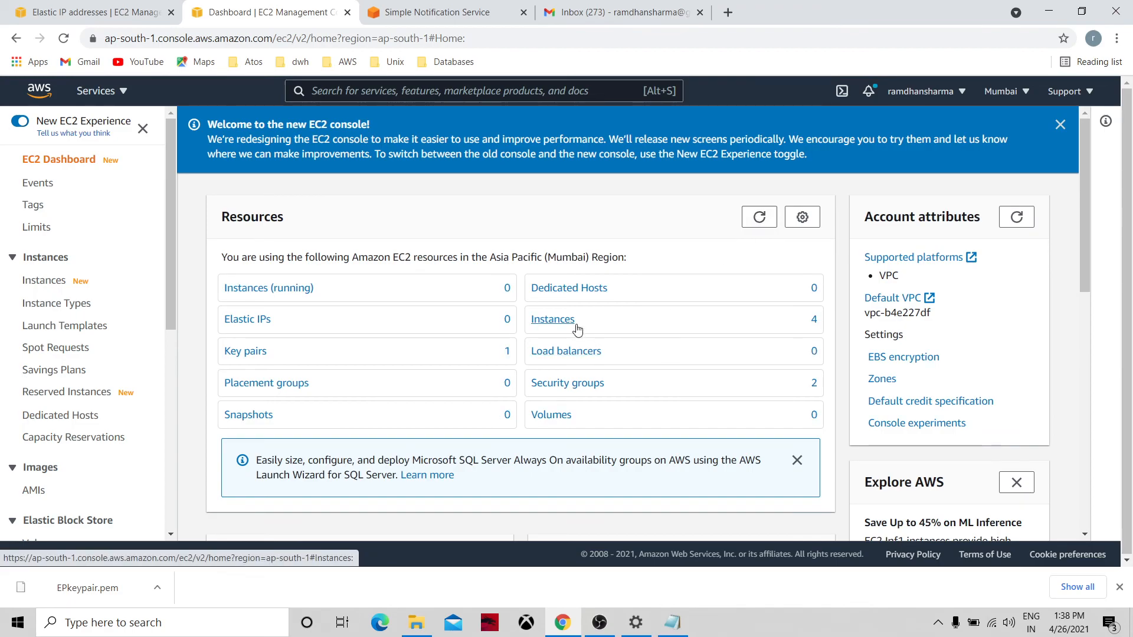
{"action": "left_click", "coordinate": [259, 352]}
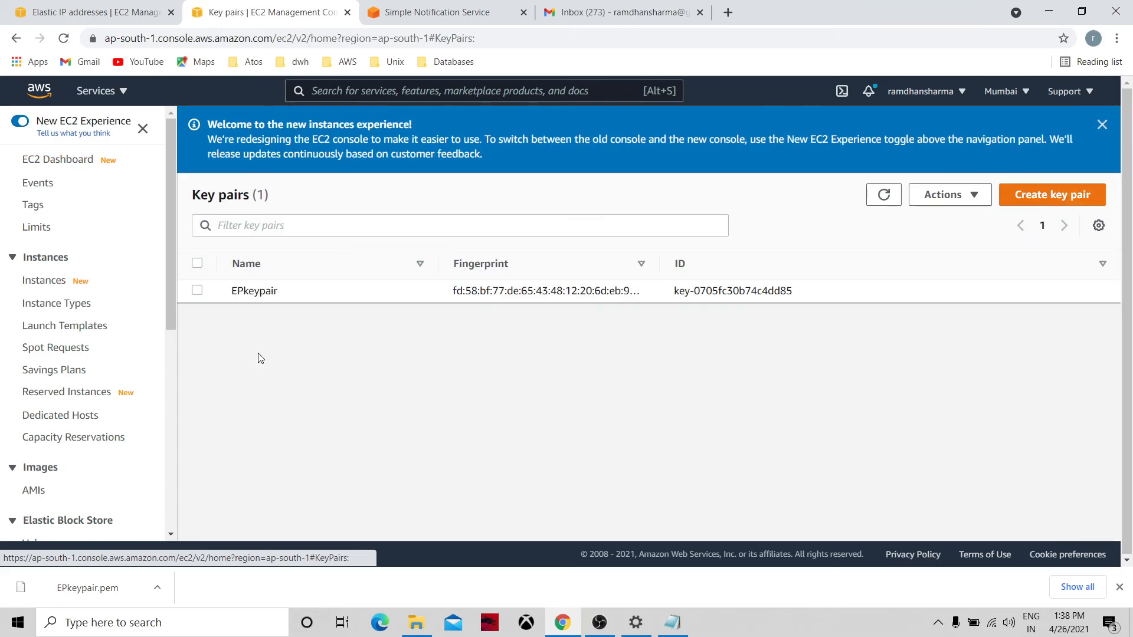
{"action": "left_click", "coordinate": [198, 290]}
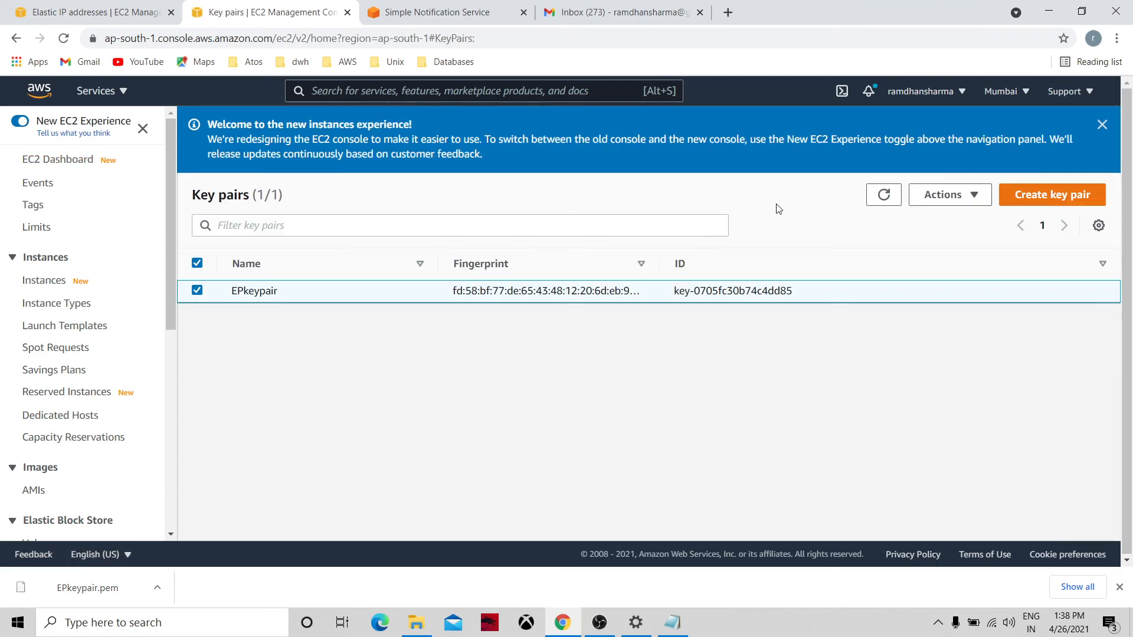
{"action": "left_click", "coordinate": [925, 205]}
{"action": "left_click", "coordinate": [938, 241]}
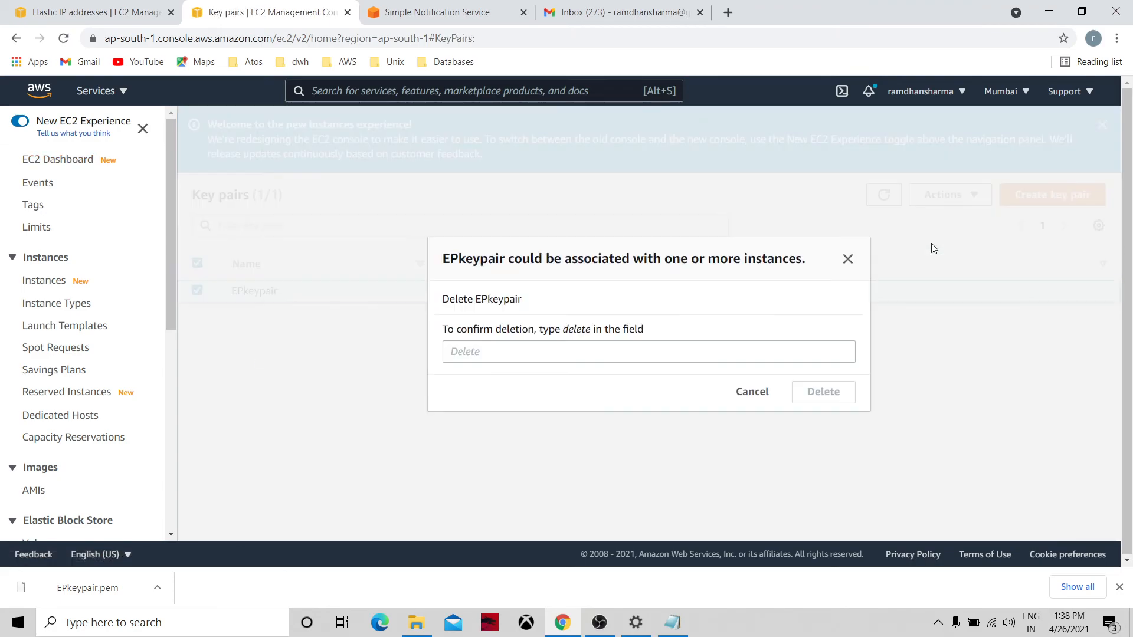
{"action": "left_click", "coordinate": [701, 349]}
{"action": "type", "text": "delete"}
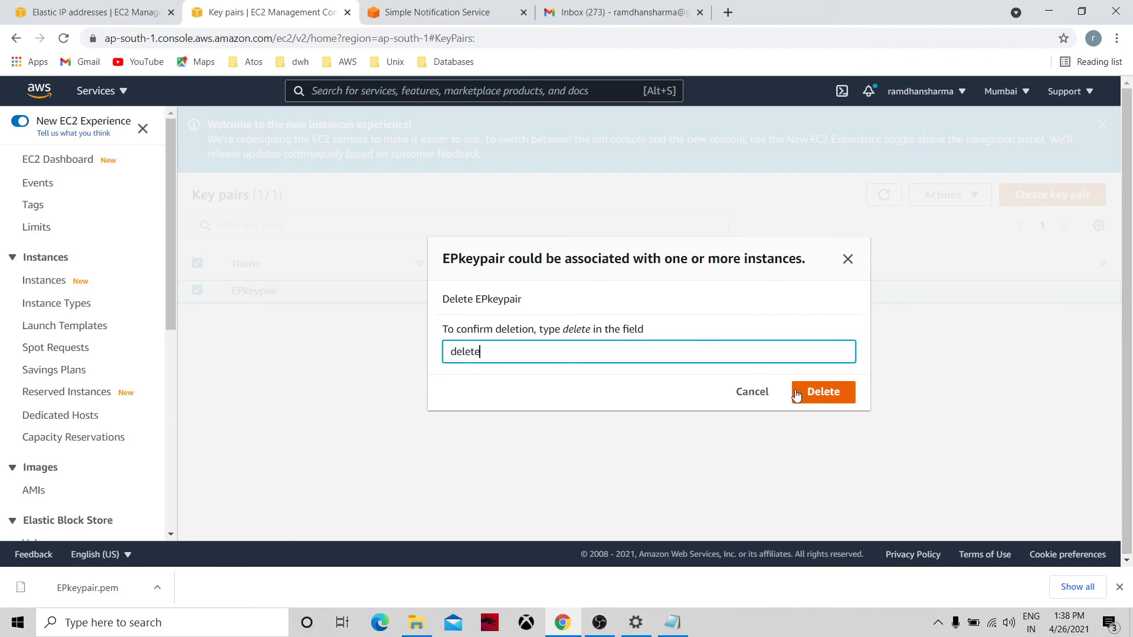
{"action": "left_click", "coordinate": [824, 392]}
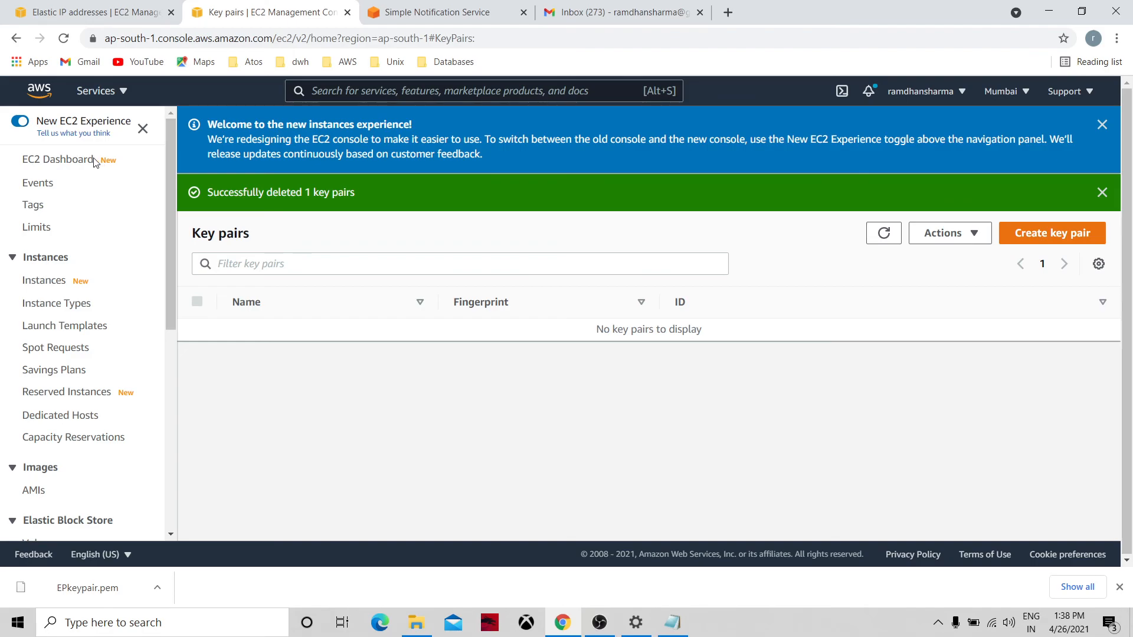
{"action": "left_click", "coordinate": [95, 163]}
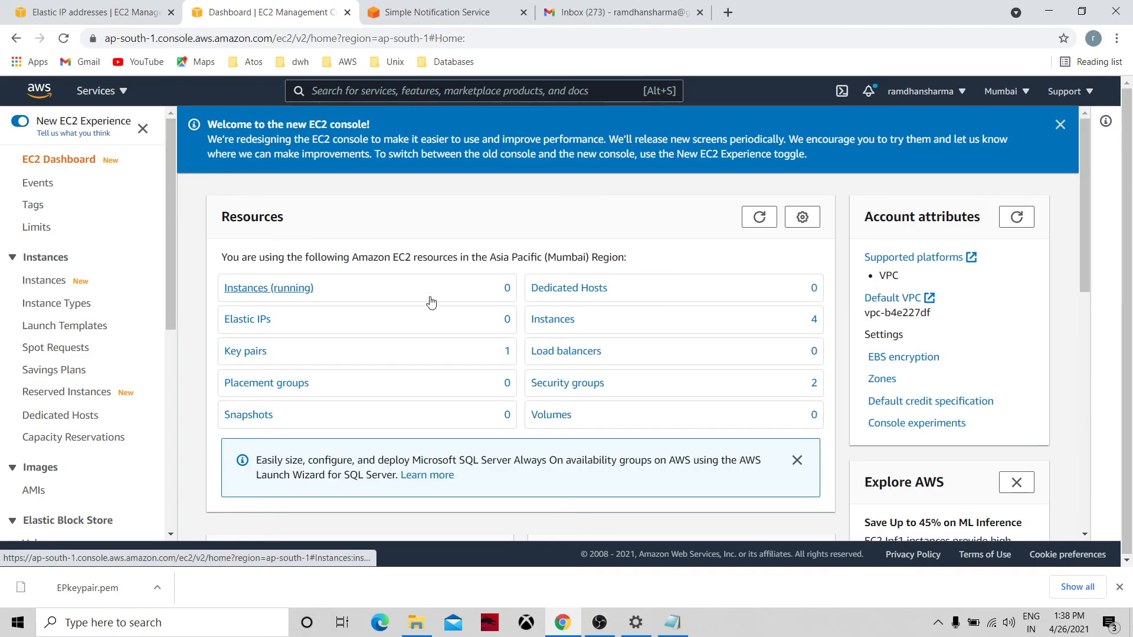
{"action": "left_click", "coordinate": [760, 218]}
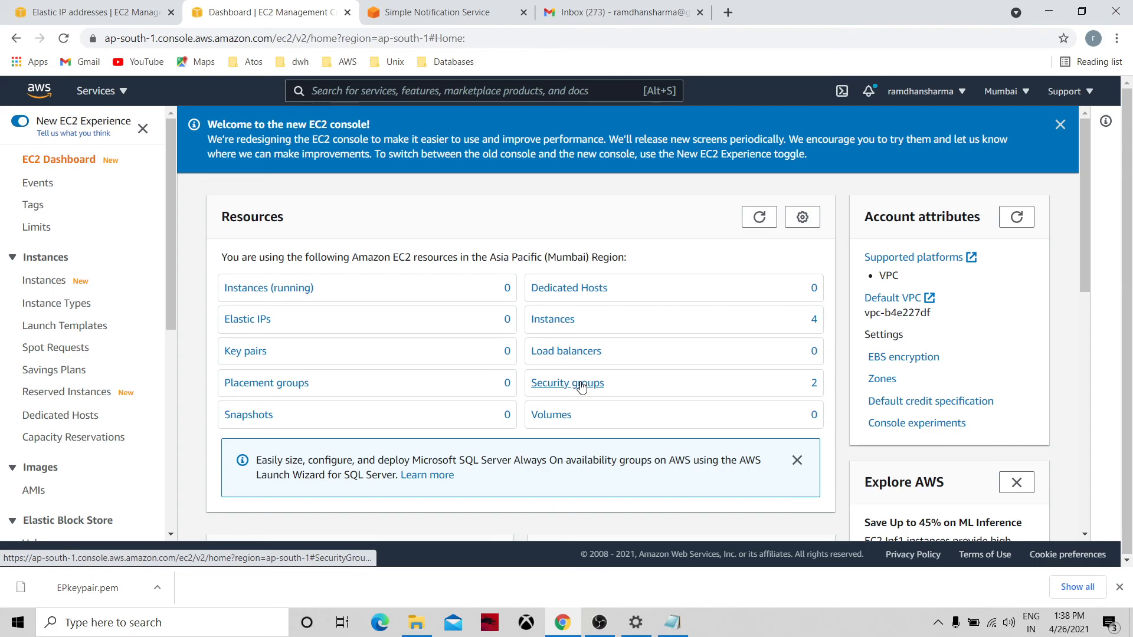
In Security groups, select only launch-wizard-1 and delete it.
{"action": "left_click", "coordinate": [567, 383]}
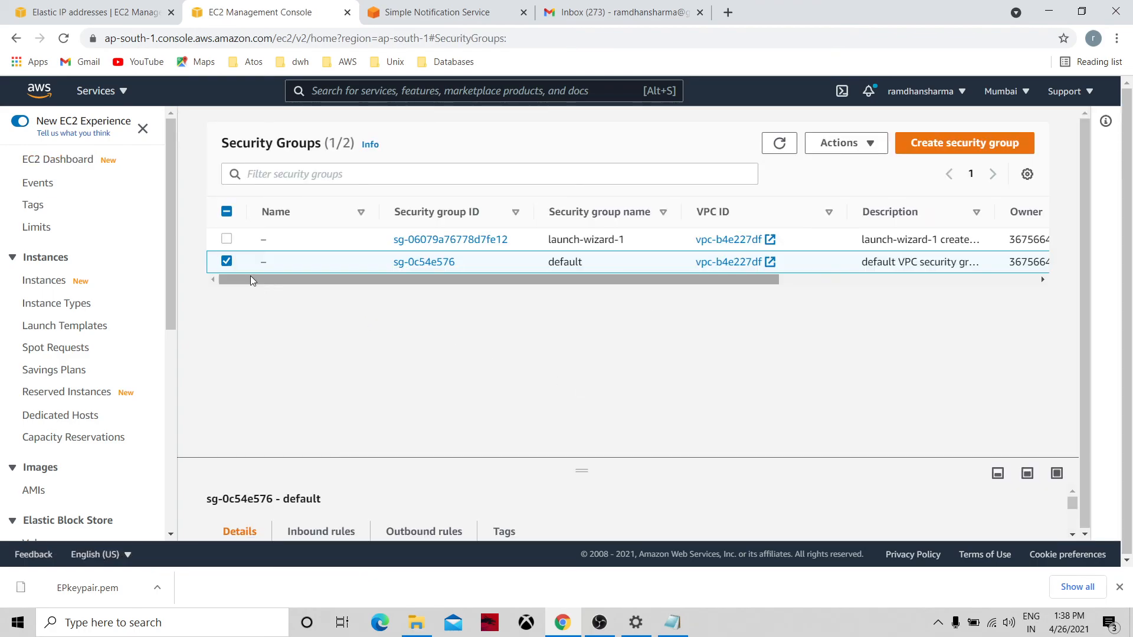
{"action": "left_click", "coordinate": [227, 239]}
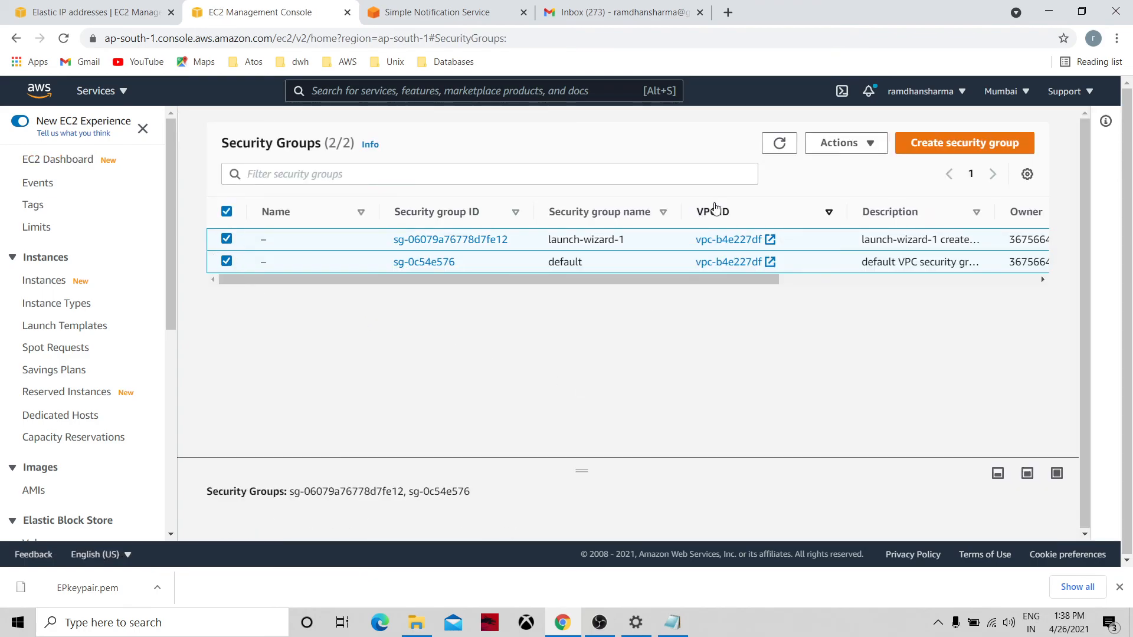
{"action": "left_click", "coordinate": [838, 147]}
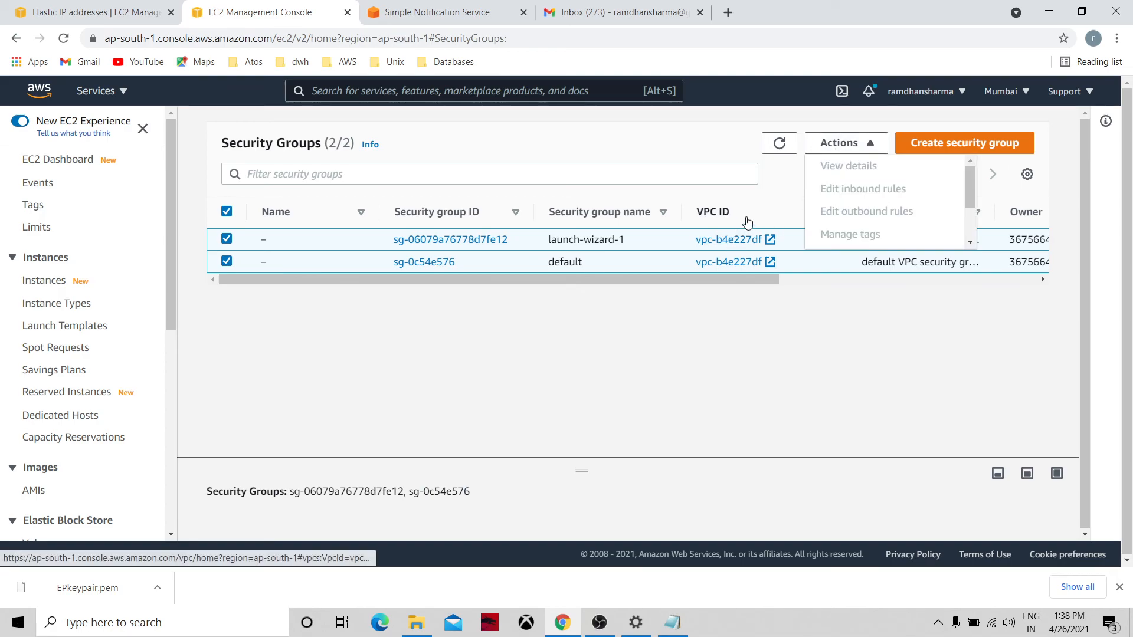
{"action": "left_click", "coordinate": [747, 222]}
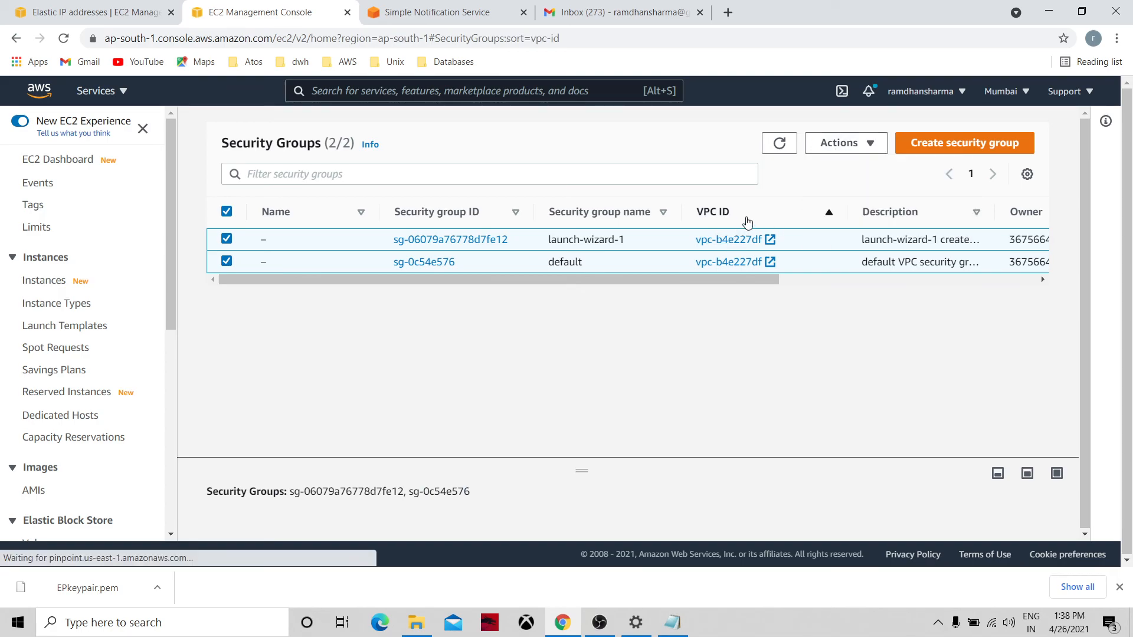
{"action": "left_click", "coordinate": [227, 263]}
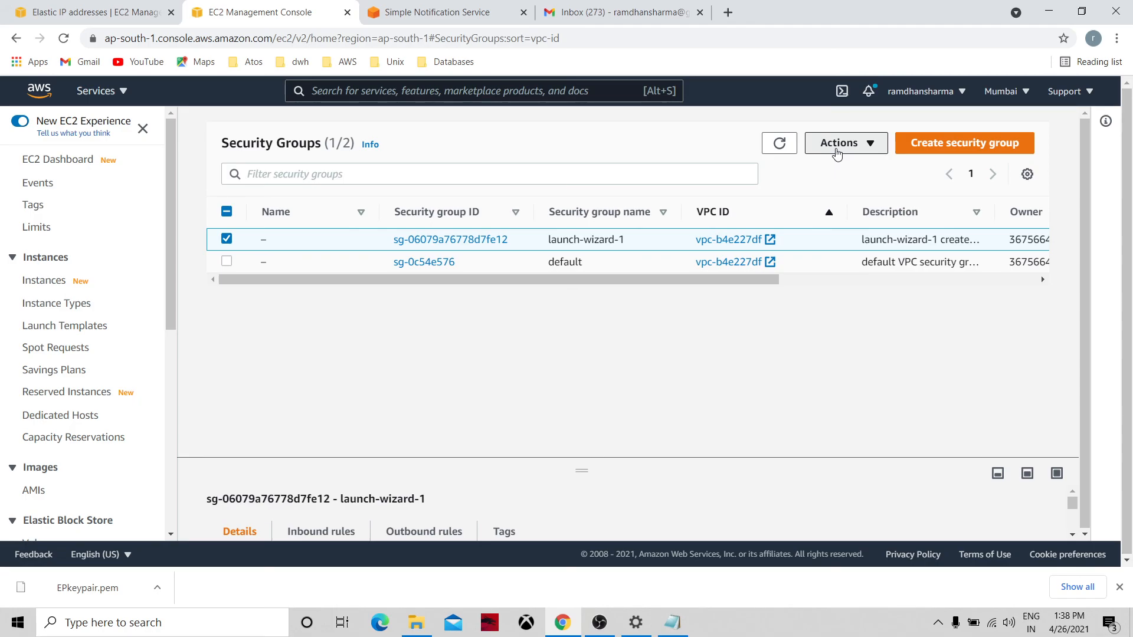
{"action": "left_click", "coordinate": [841, 144]}
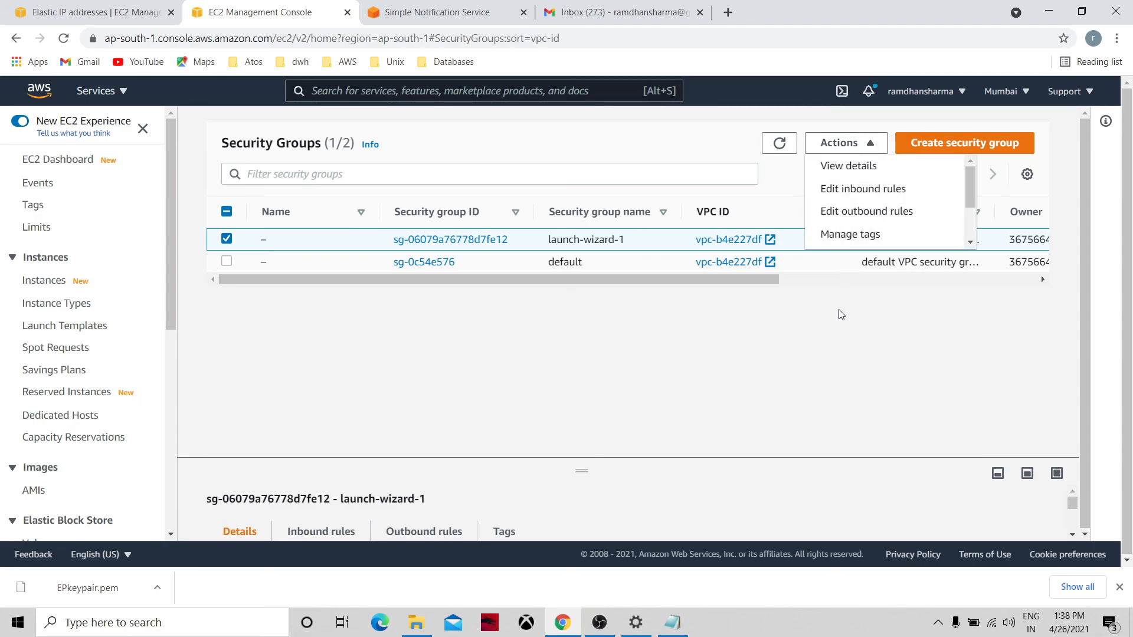
{"action": "scroll", "coordinate": [964, 223], "scroll_direction": "down", "scroll_amount": 2}
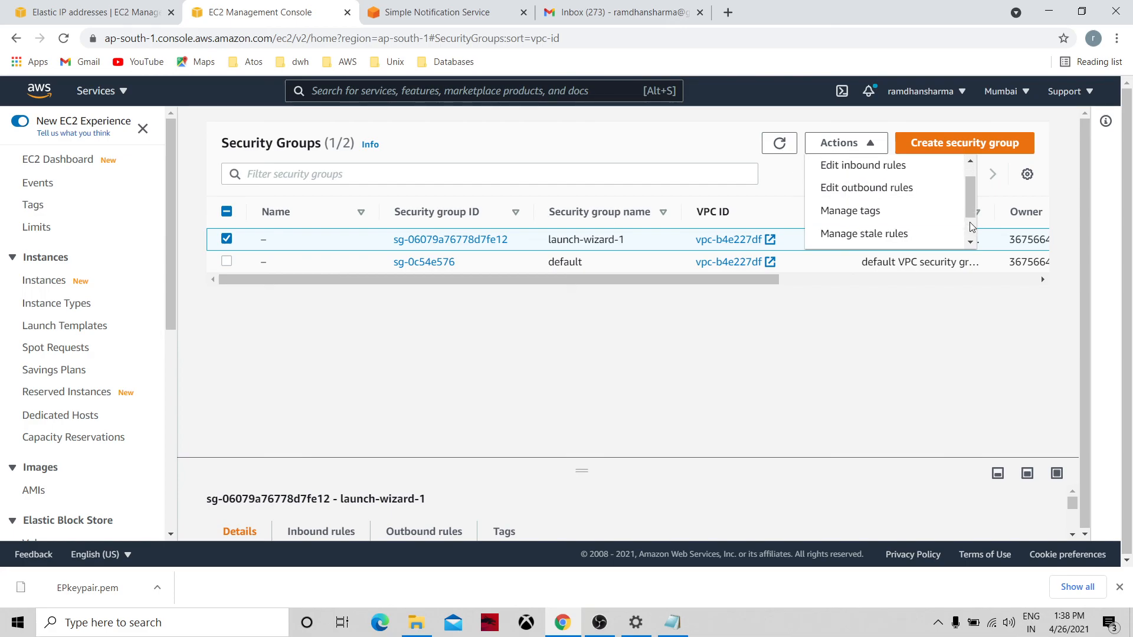
{"action": "left_click", "coordinate": [916, 238]}
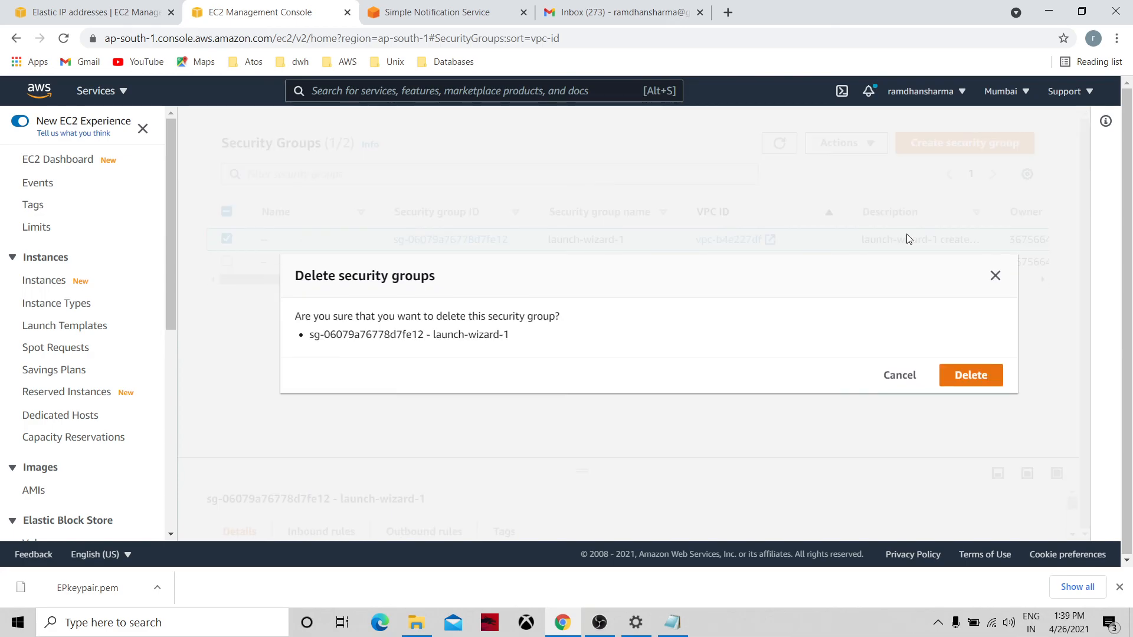
{"action": "left_click", "coordinate": [968, 379]}
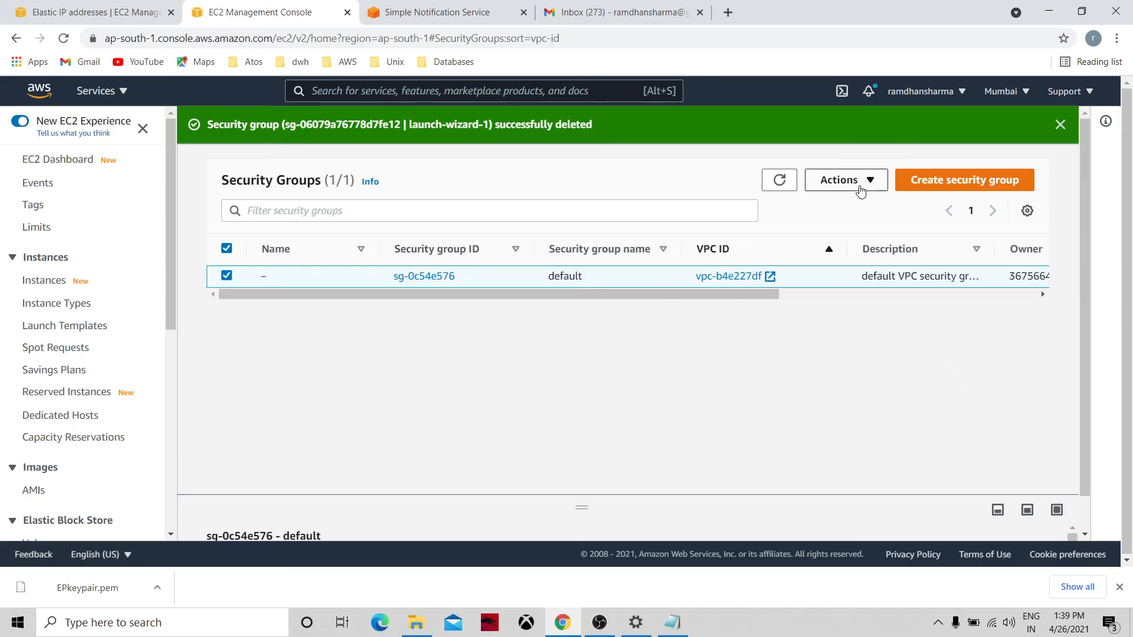
Attempt to delete the default security group and dismiss the cannot-delete warning.
{"action": "left_click", "coordinate": [850, 180]}
{"action": "scroll", "coordinate": [938, 253], "scroll_direction": "down", "scroll_amount": 2}
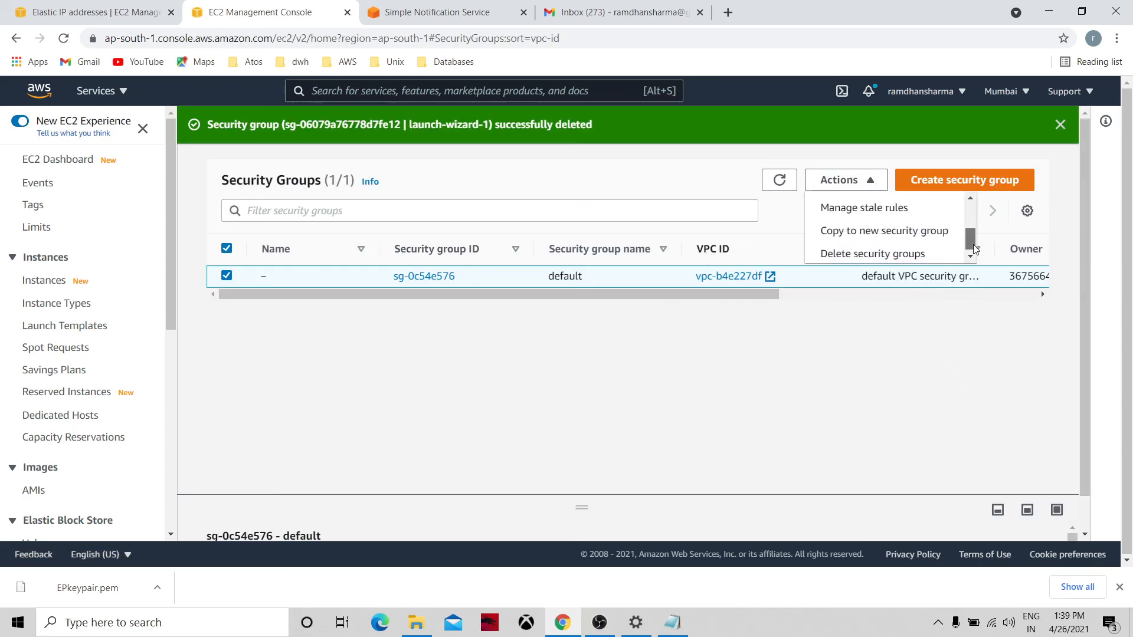
{"action": "left_click", "coordinate": [931, 254]}
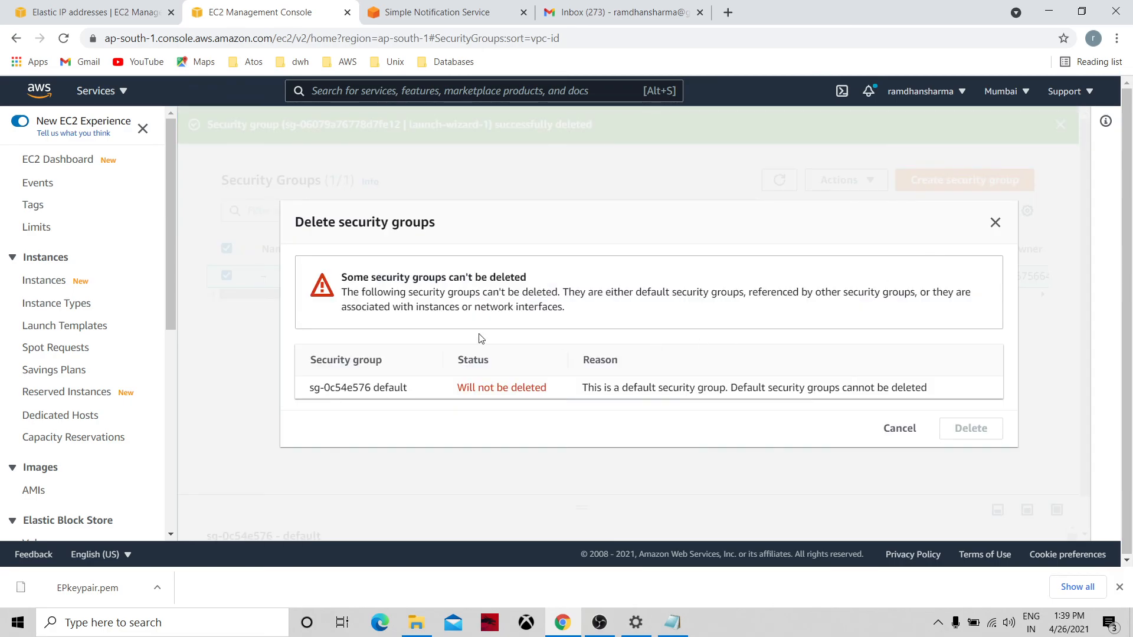
{"action": "left_click", "coordinate": [912, 433]}
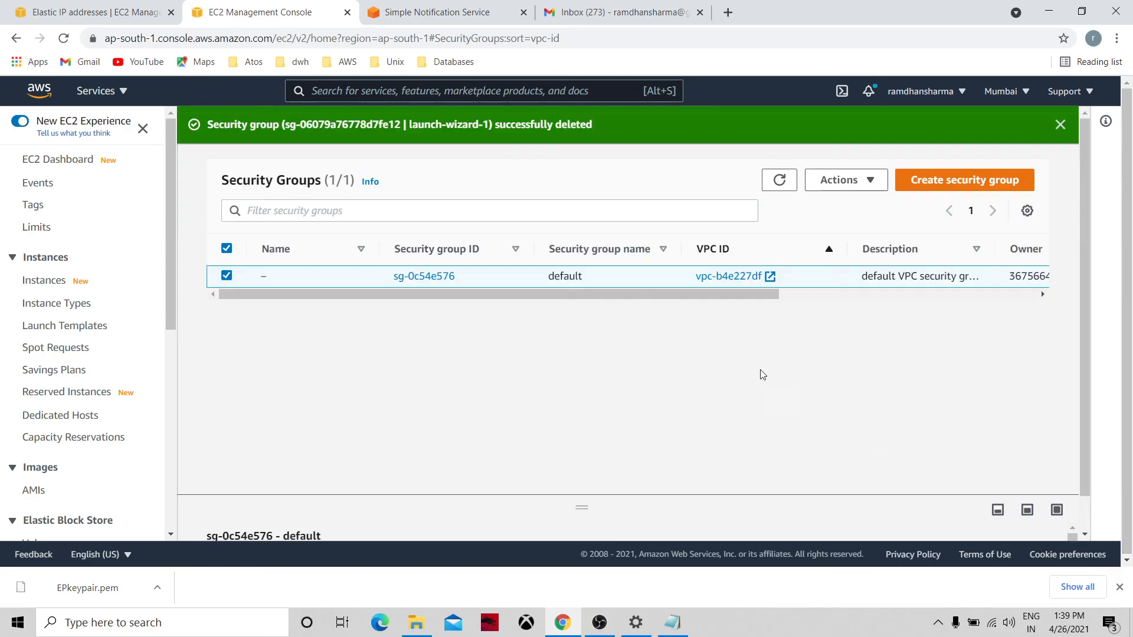
Refresh the list and confirm the EC2 Dashboard counts only one security group.
{"action": "left_click", "coordinate": [779, 180]}
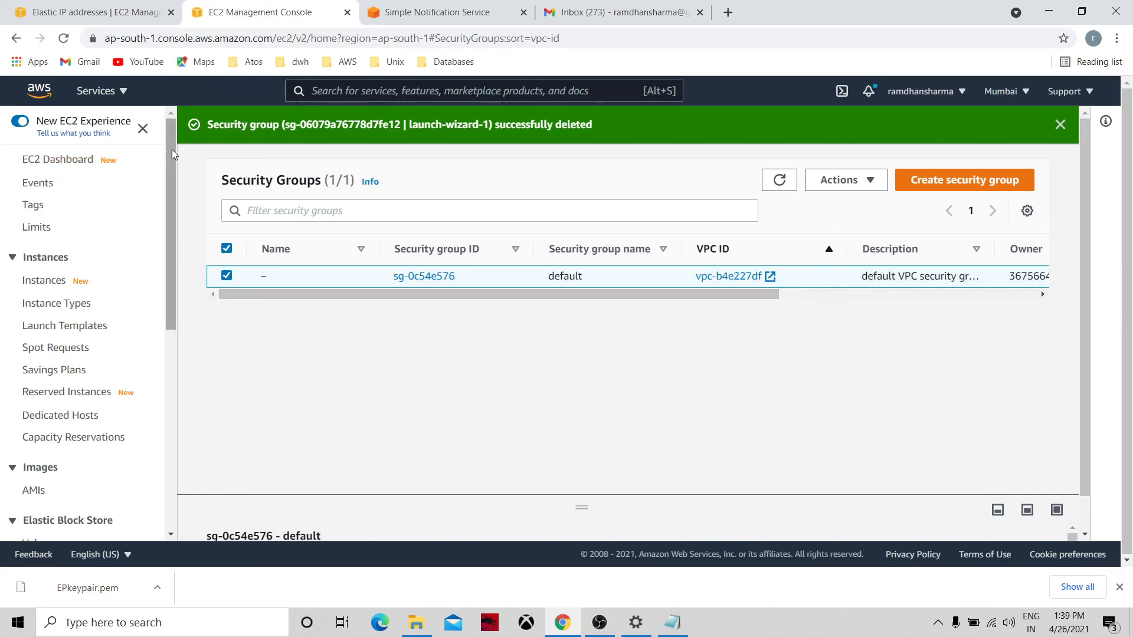
{"action": "left_click", "coordinate": [58, 159]}
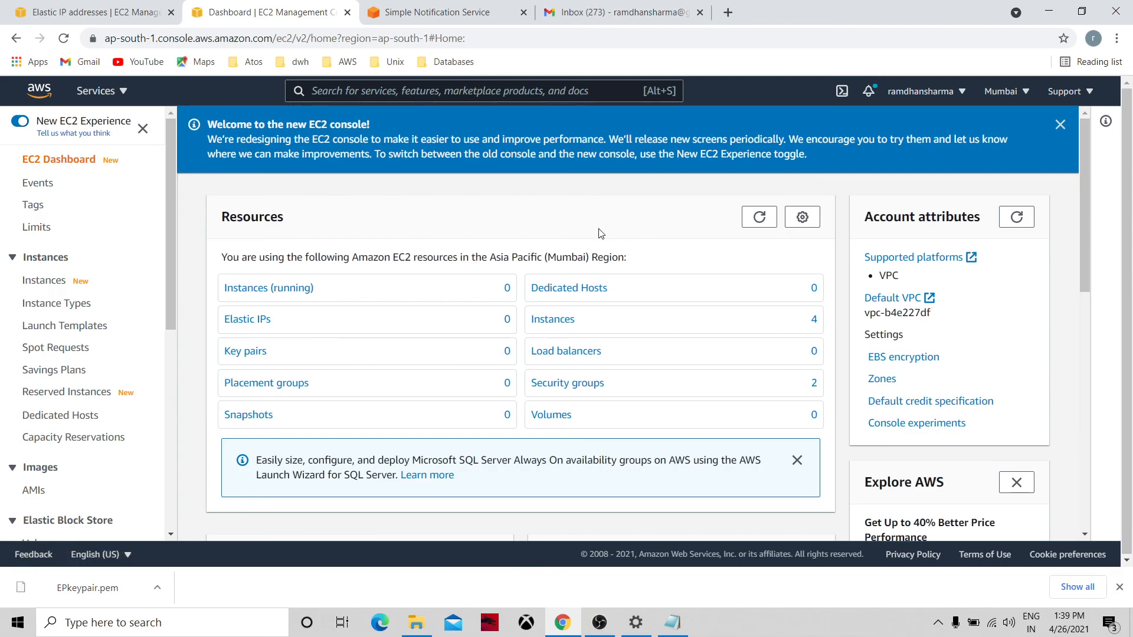
{"action": "left_click", "coordinate": [759, 216]}
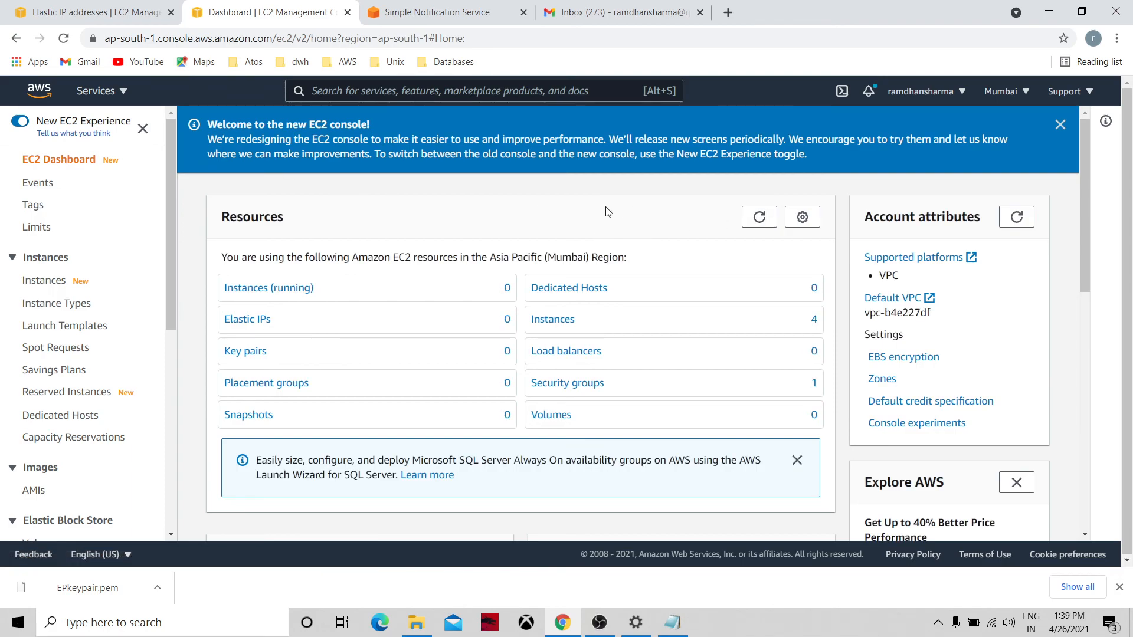